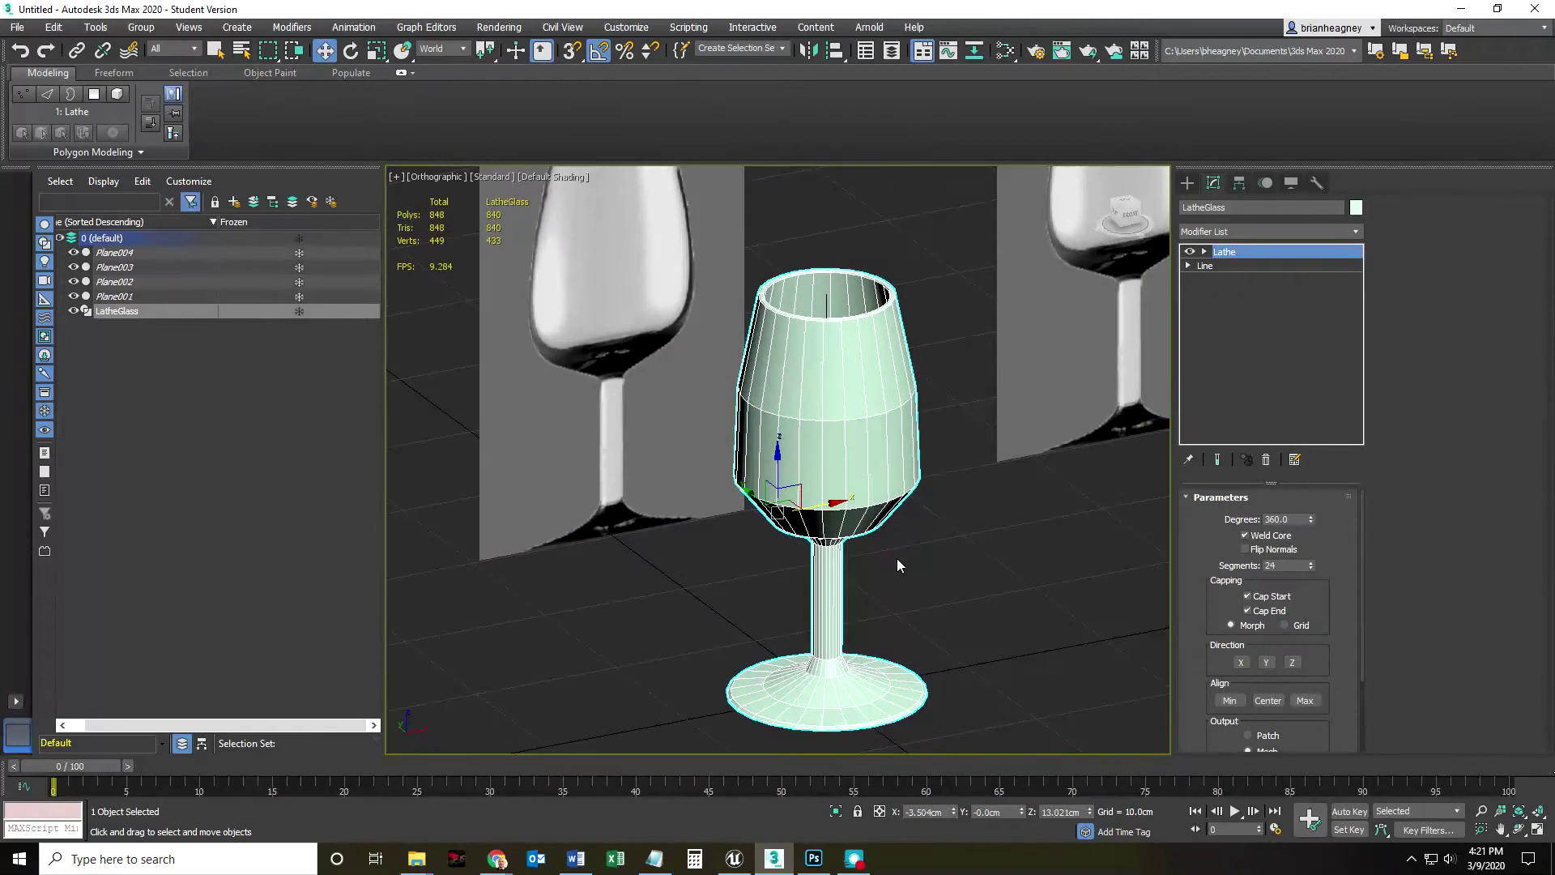
Step: Select the lathed glass and activate the Line level beneath its Lathe modifier
{"action": "scroll", "coordinate": [914, 568], "scroll_direction": "up", "scroll_amount": 5}
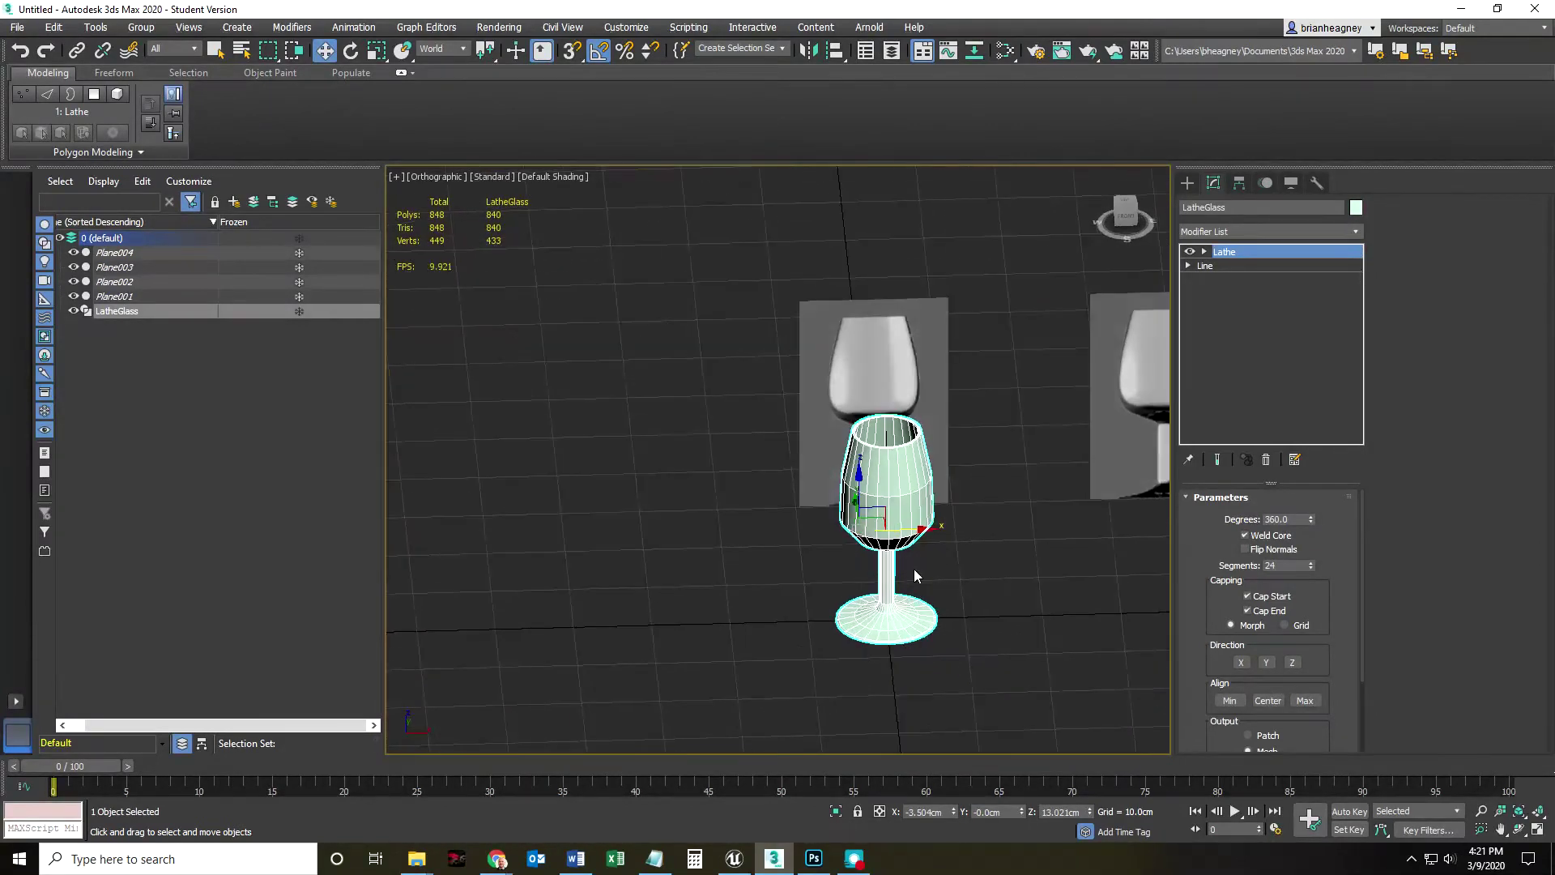
{"action": "scroll", "coordinate": [945, 567], "scroll_direction": "up", "scroll_amount": 5}
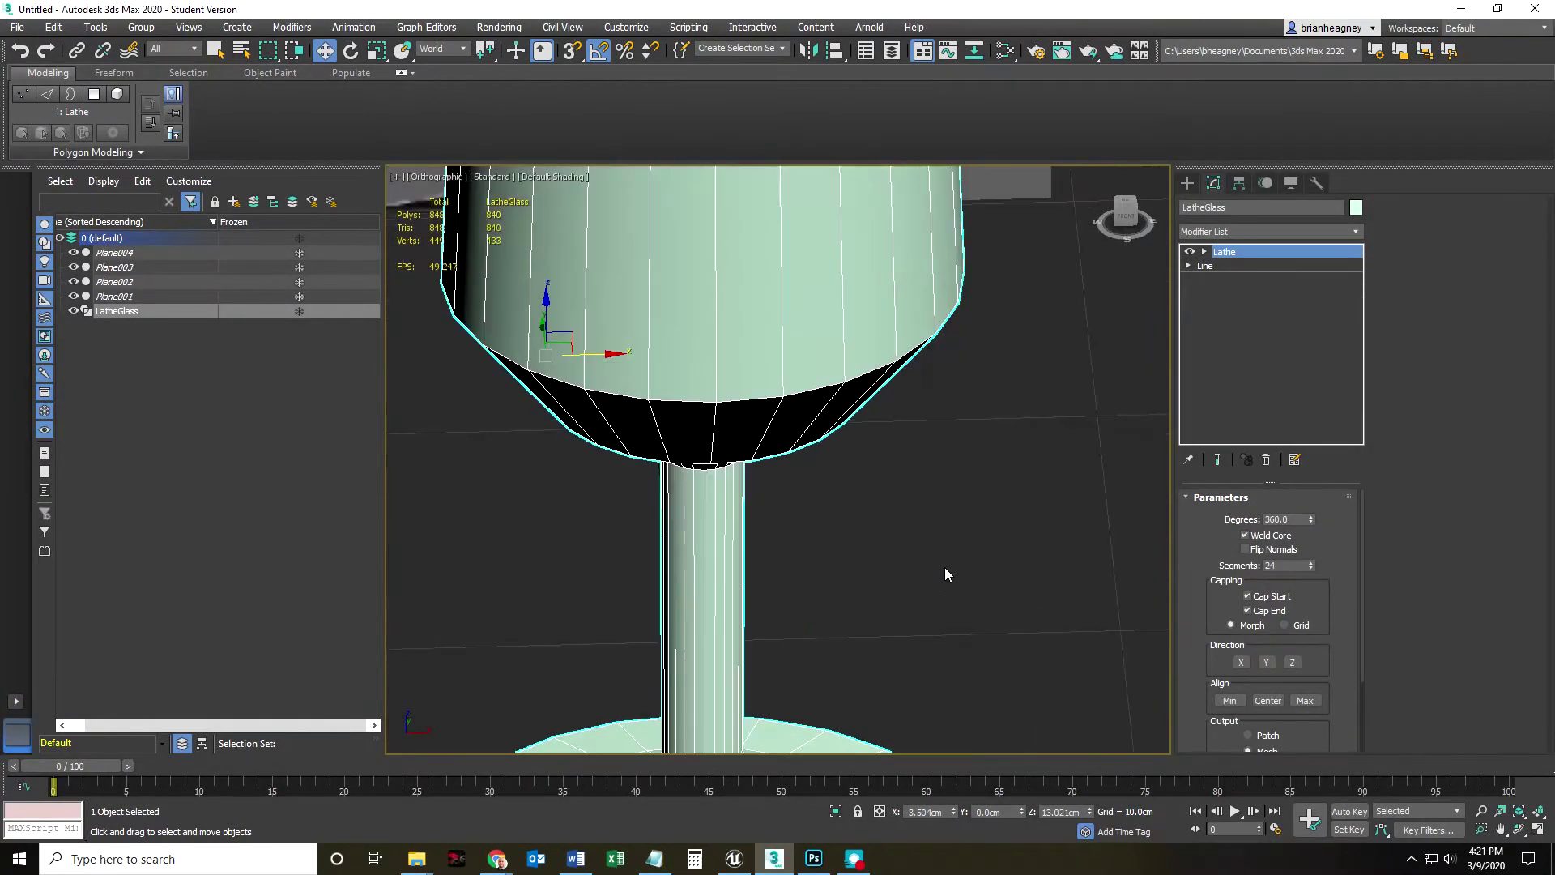
{"action": "scroll", "coordinate": [945, 566], "scroll_direction": "down", "scroll_amount": 3}
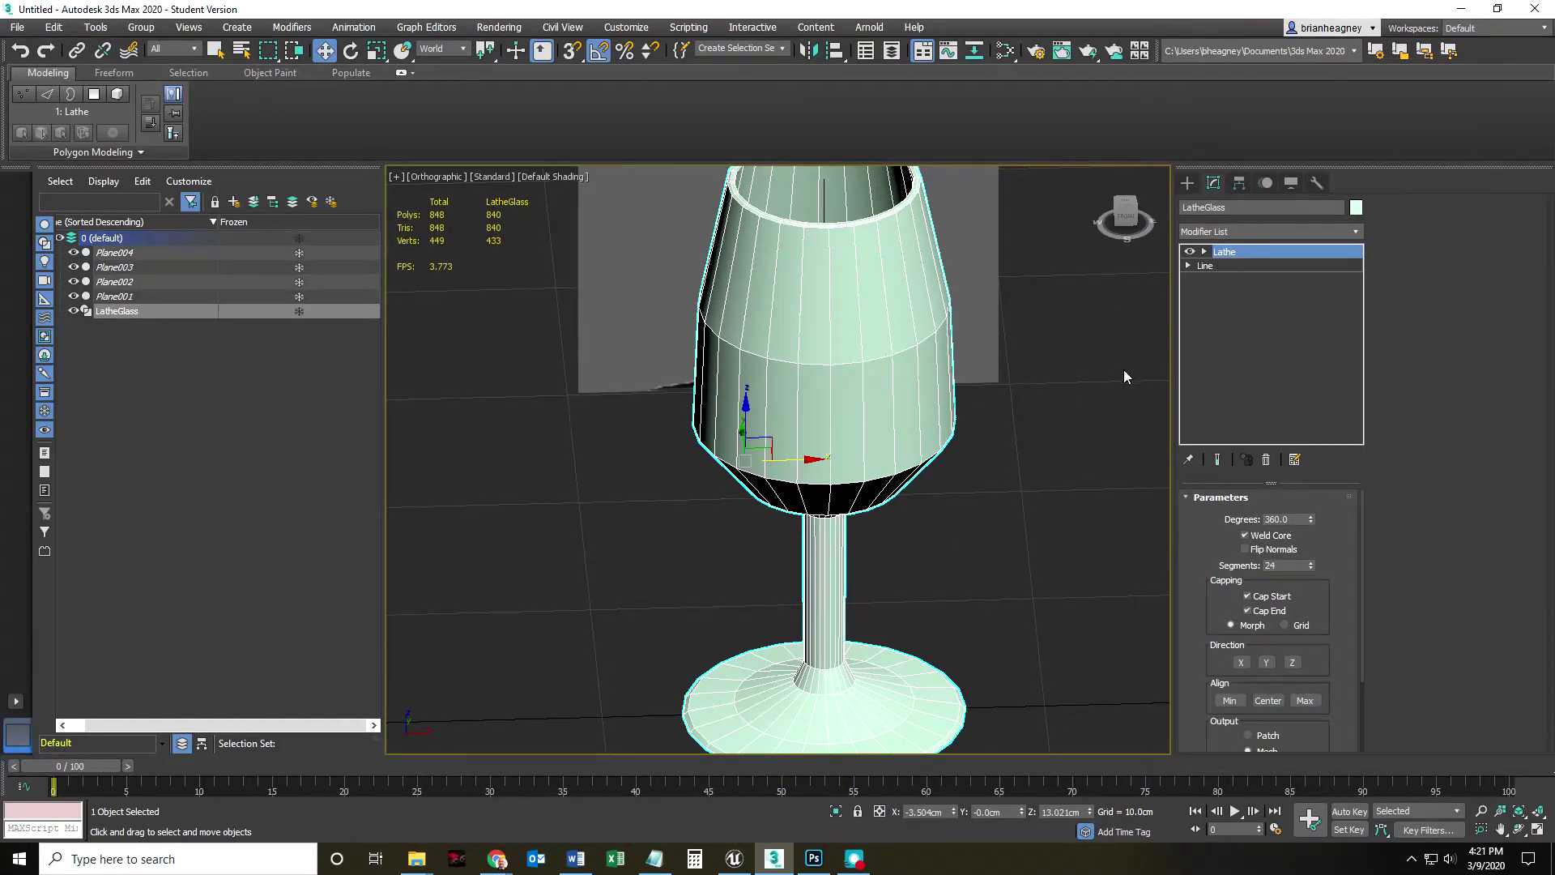
{"action": "left_click", "coordinate": [999, 590]}
{"action": "scroll", "coordinate": [964, 629], "scroll_direction": "down", "scroll_amount": 4}
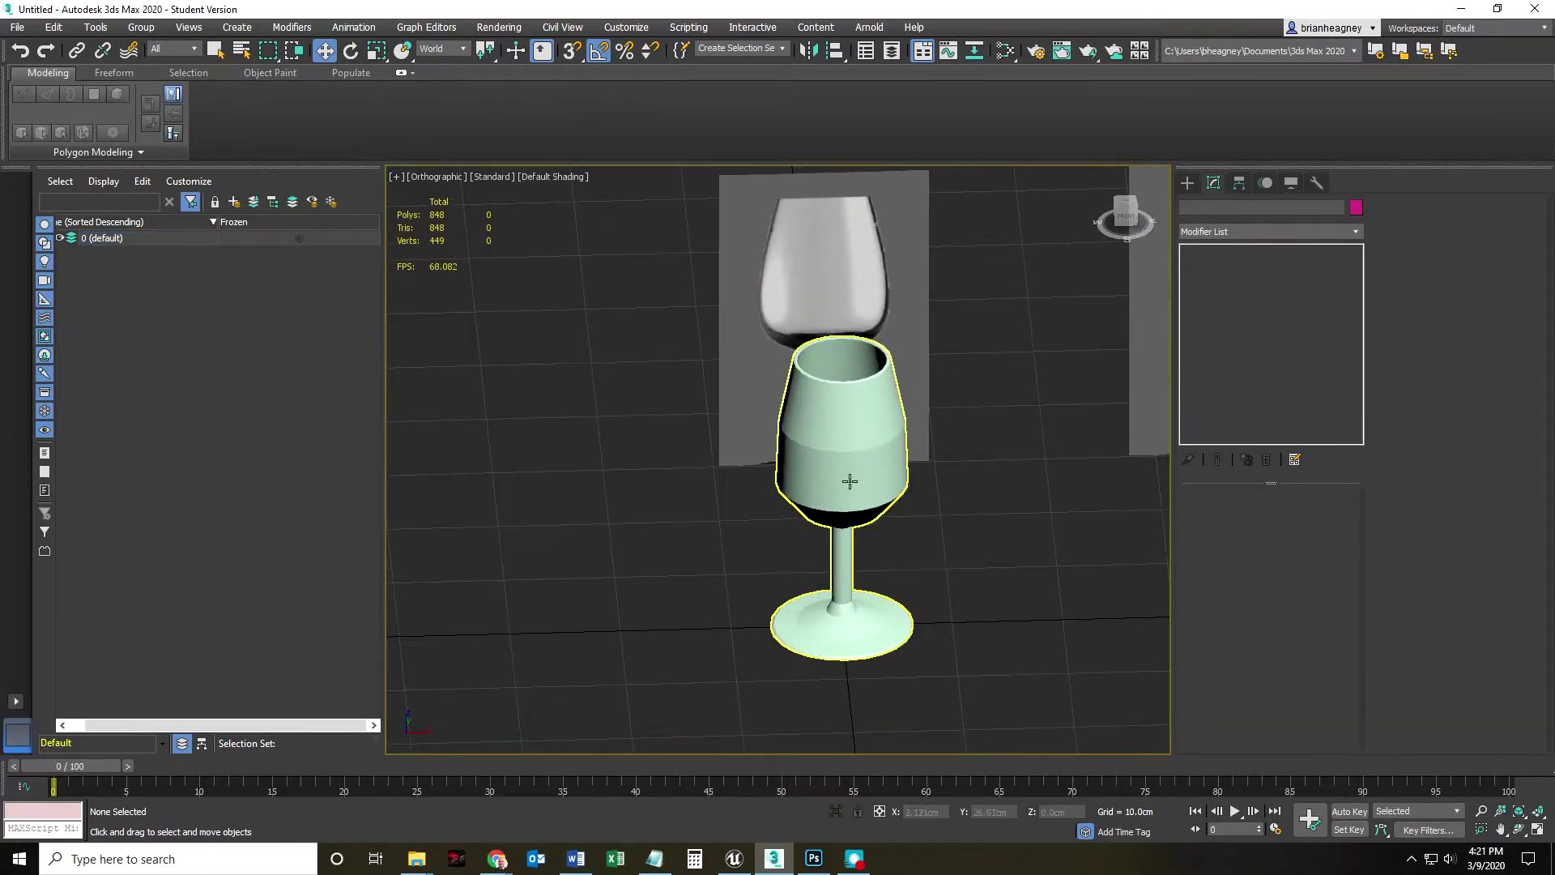
{"action": "left_click", "coordinate": [834, 538]}
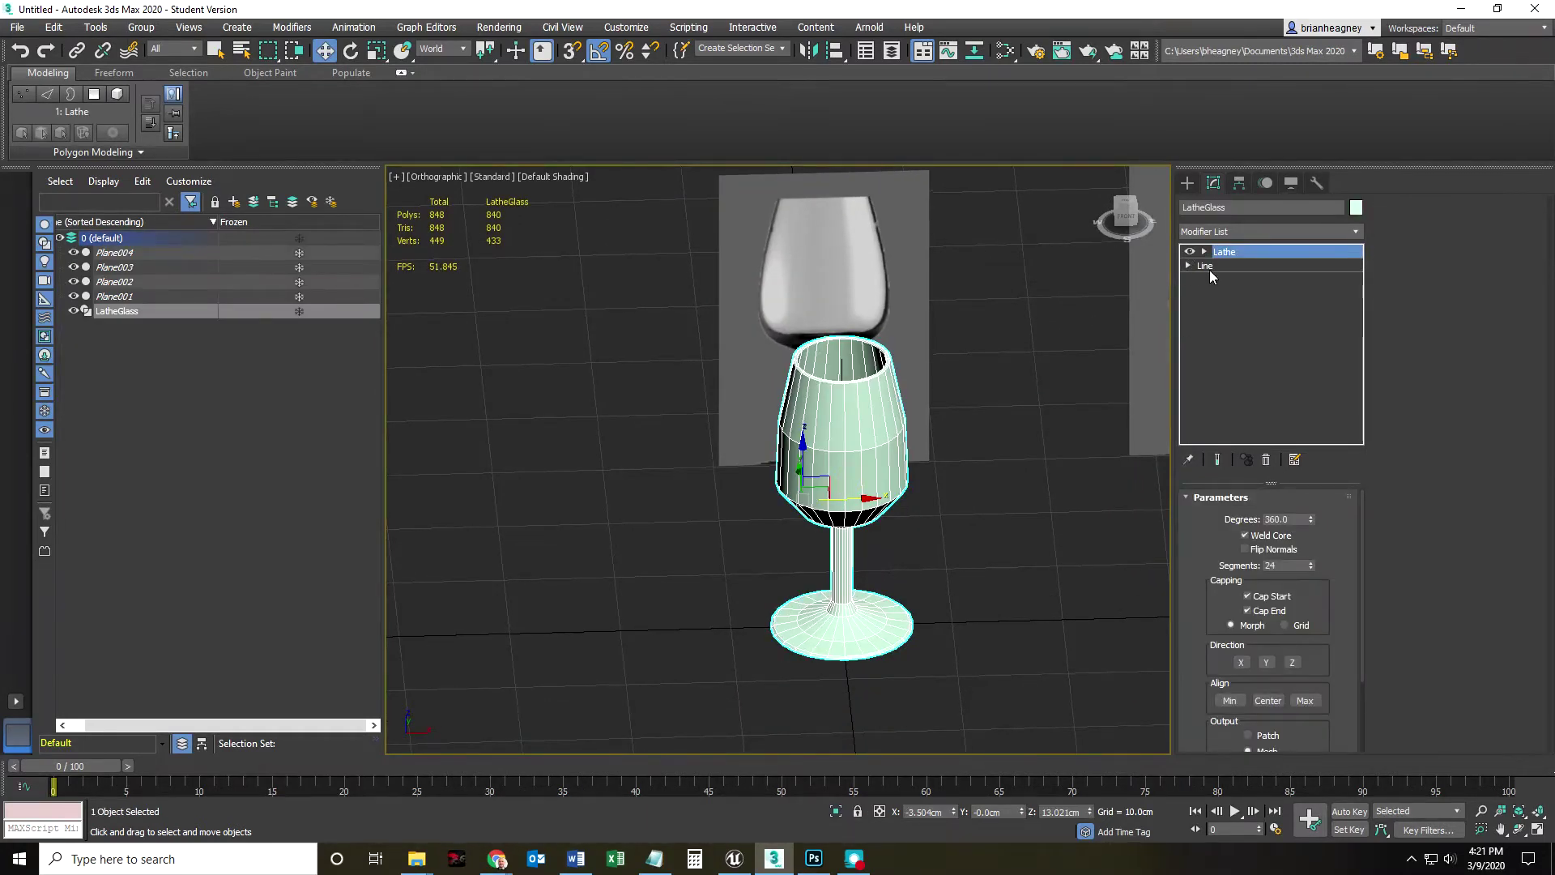
{"action": "left_click", "coordinate": [1210, 266]}
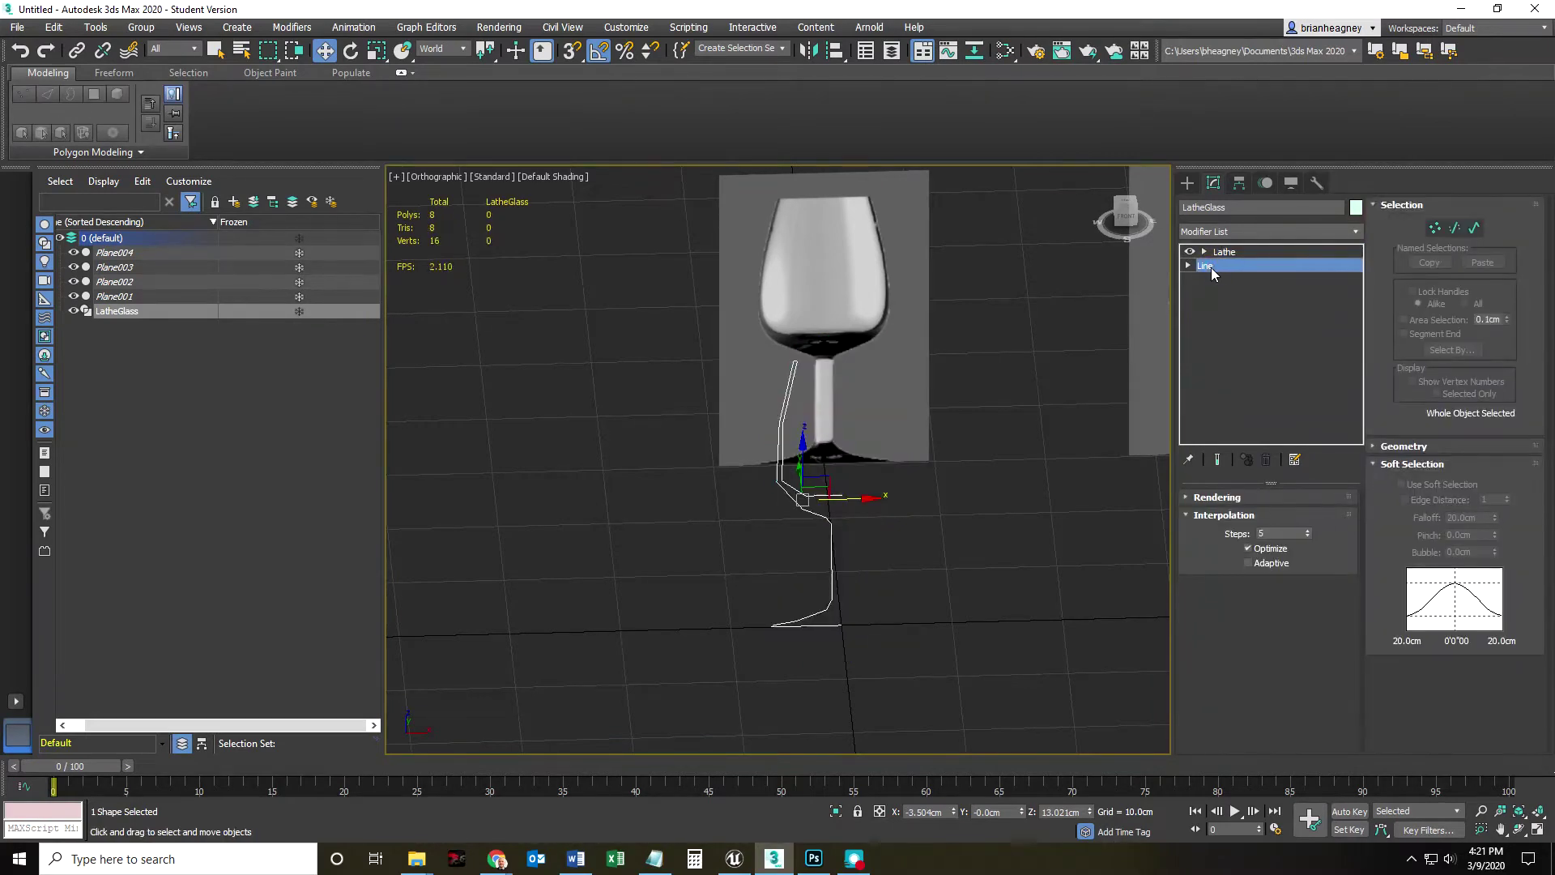
Step: Toggle the end-result display to compare the line profile with the lathed glass
{"action": "left_click", "coordinate": [1218, 460]}
{"action": "left_click", "coordinate": [1218, 461]}
{"action": "middle_click_drag", "start_coordinate": [921, 595], "coordinate": [942, 571]}
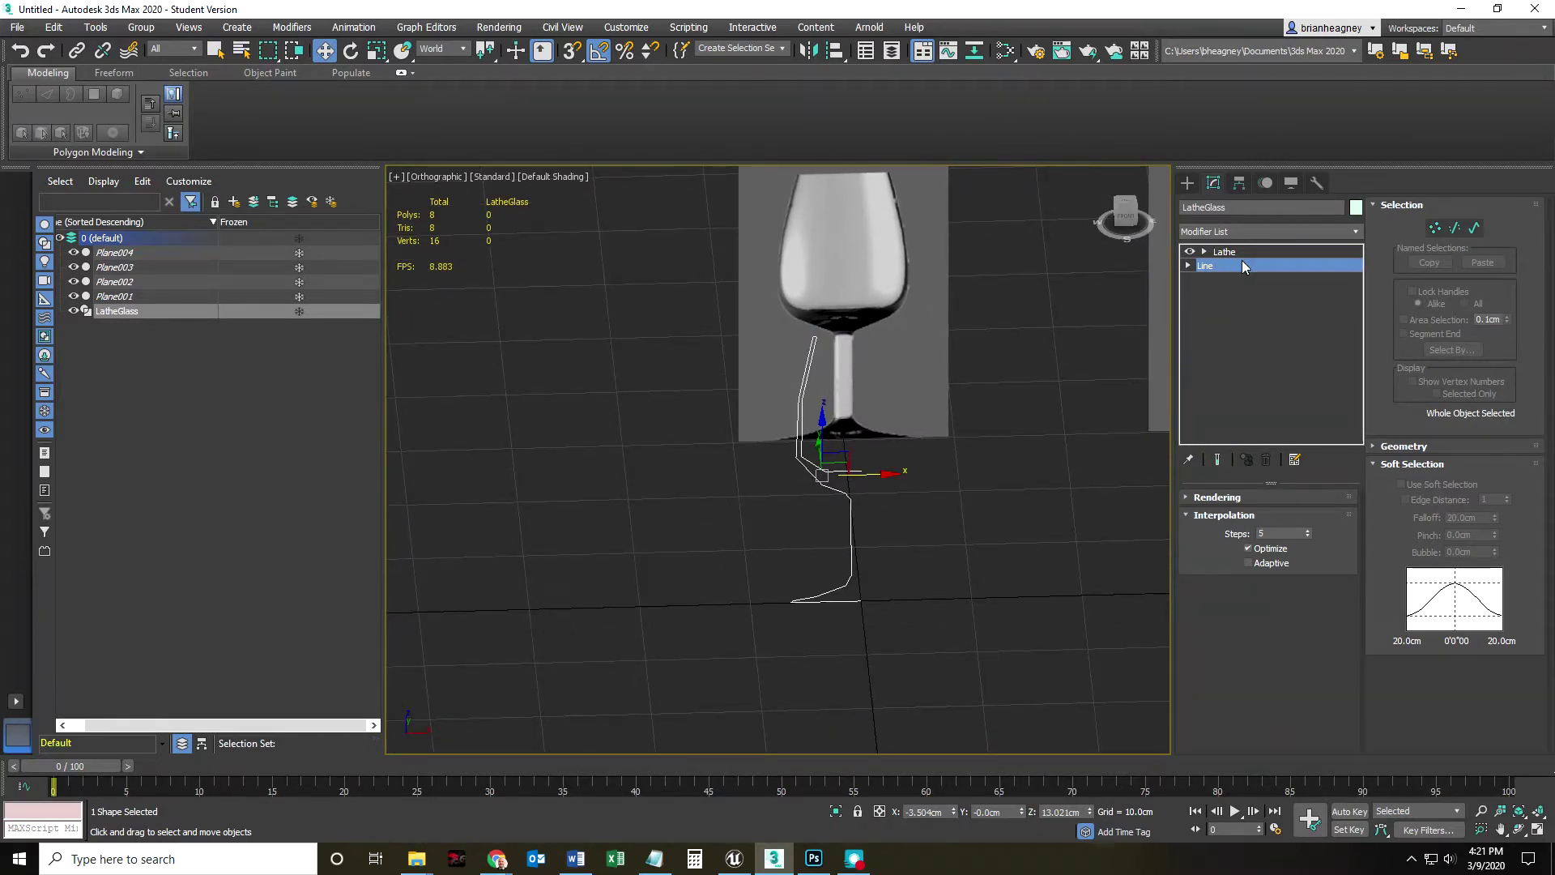
{"action": "left_click", "coordinate": [1217, 461]}
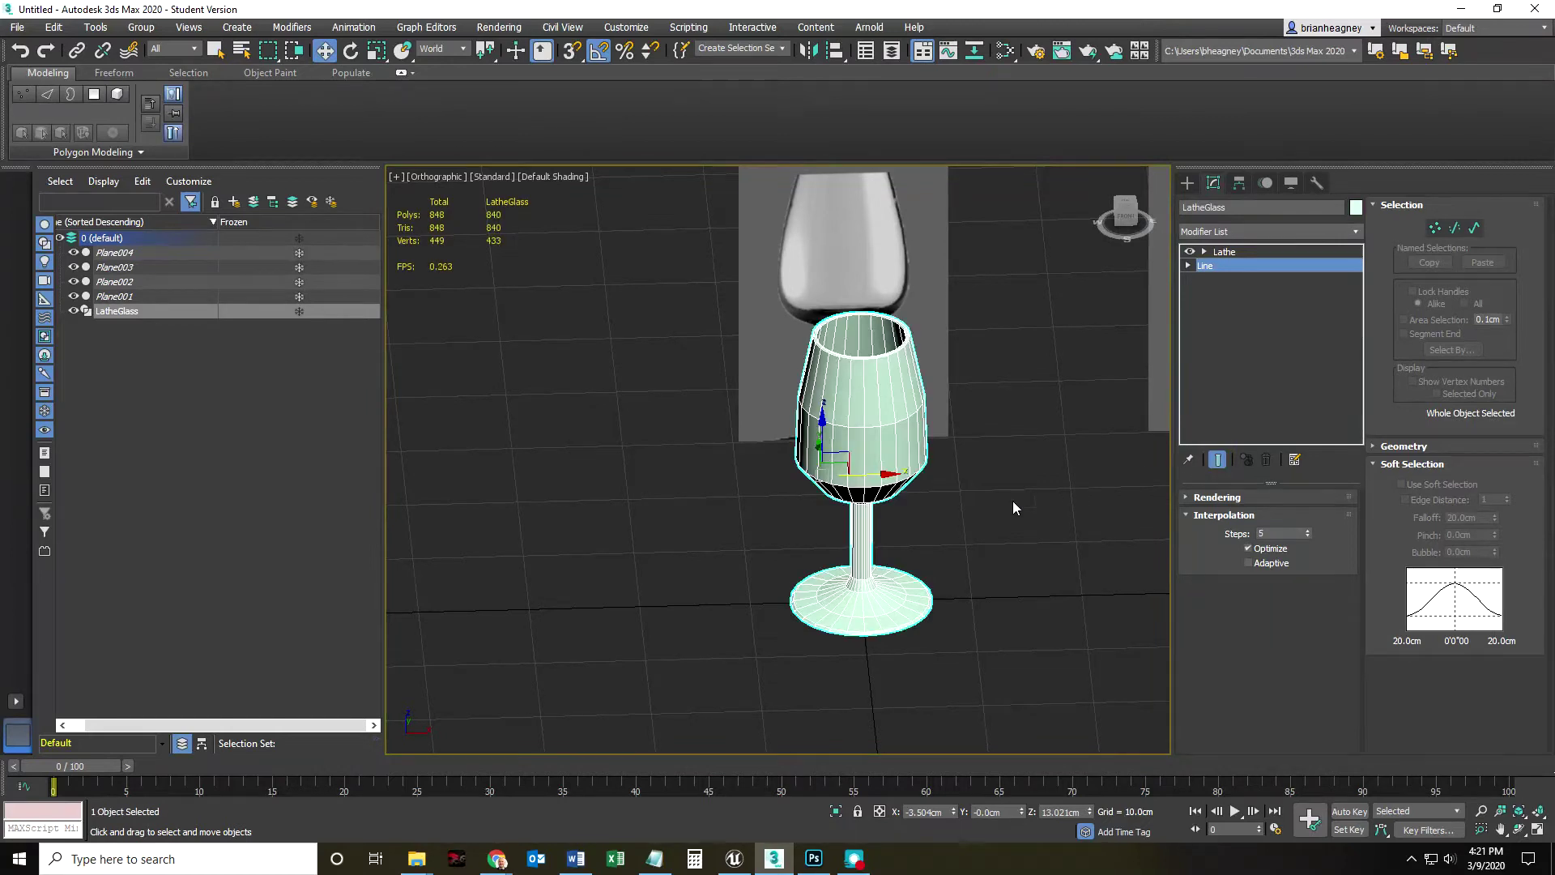
{"action": "scroll", "coordinate": [1001, 534], "scroll_direction": "up", "scroll_amount": 5}
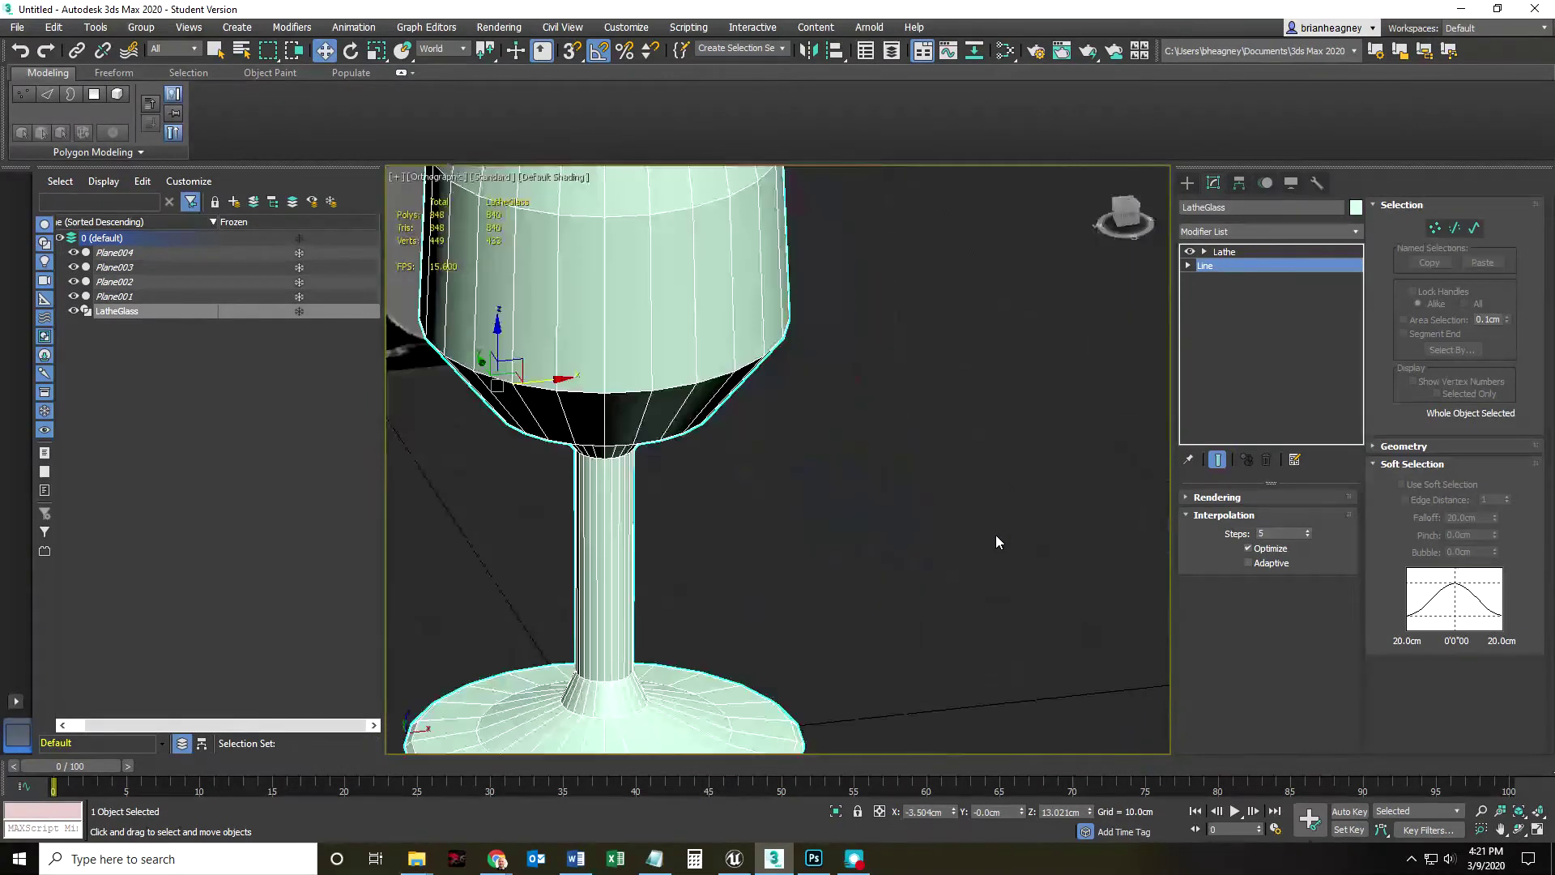
{"action": "left_click", "coordinate": [1306, 530]}
{"action": "left_click", "coordinate": [1306, 530]}
{"action": "left_click", "coordinate": [1306, 538]}
{"action": "left_click", "coordinate": [1307, 537]}
Step: Turn off the end-result display and switch to the front view of the line profile
{"action": "left_click", "coordinate": [1209, 461]}
{"action": "scroll", "coordinate": [891, 435], "scroll_direction": "down", "scroll_amount": 4}
{"action": "key", "text": "f"}
{"action": "scroll", "coordinate": [710, 473], "scroll_direction": "up", "scroll_amount": 6}
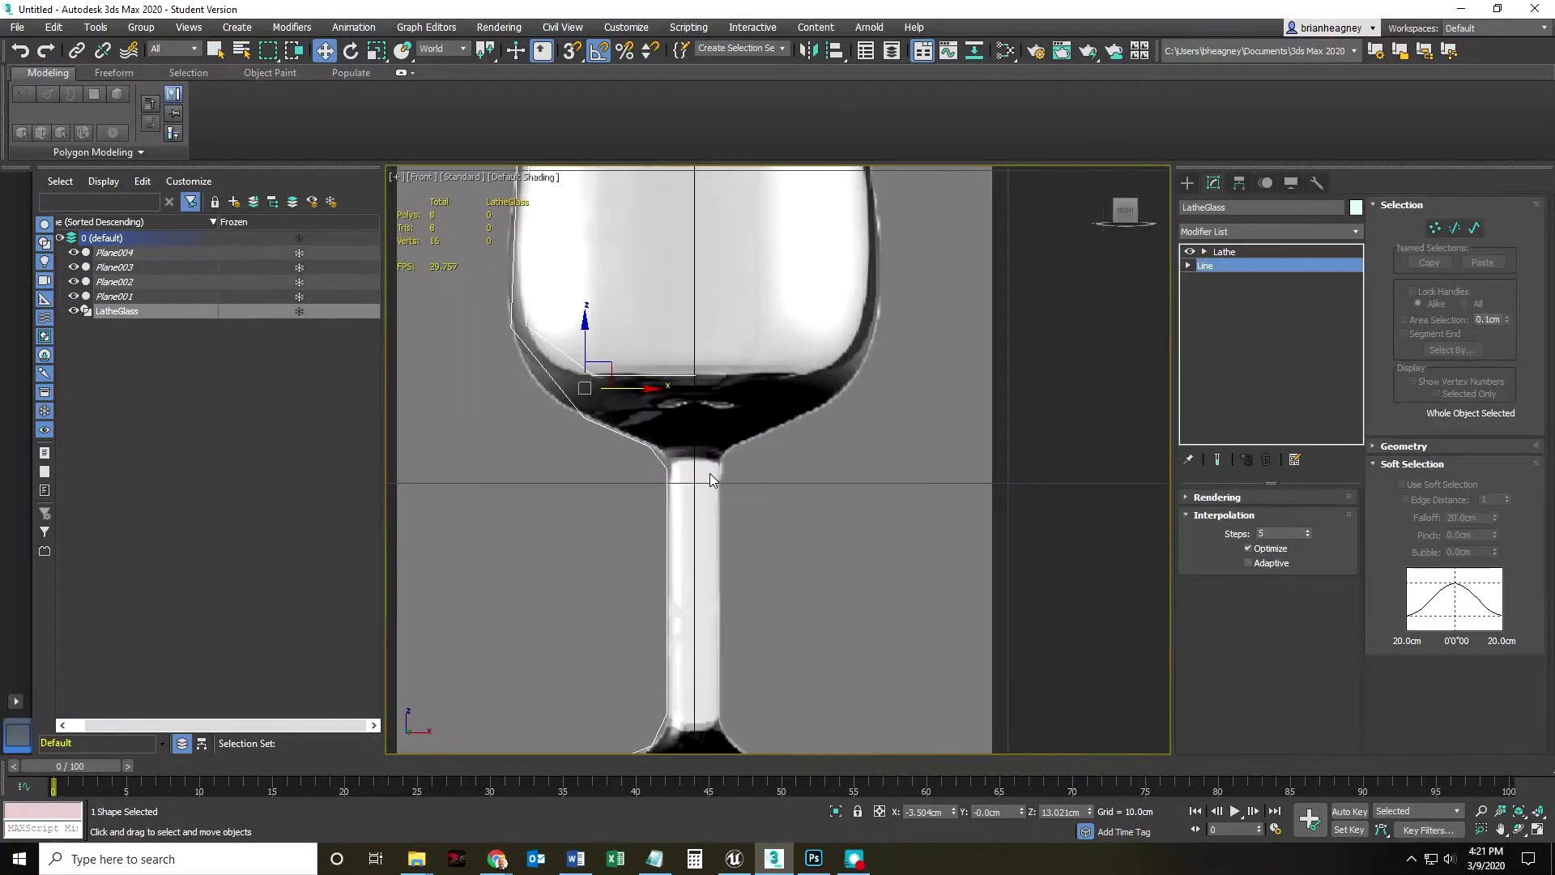
Step: Examine how closely the line profile follows the reference glass along the bowl wall, rim and lower bowl
{"action": "middle_click_drag", "start_coordinate": [716, 336], "coordinate": [766, 483]}
{"action": "scroll", "coordinate": [631, 333], "scroll_direction": "down", "scroll_amount": 1}
{"action": "scroll", "coordinate": [678, 440], "scroll_direction": "up", "scroll_amount": 5}
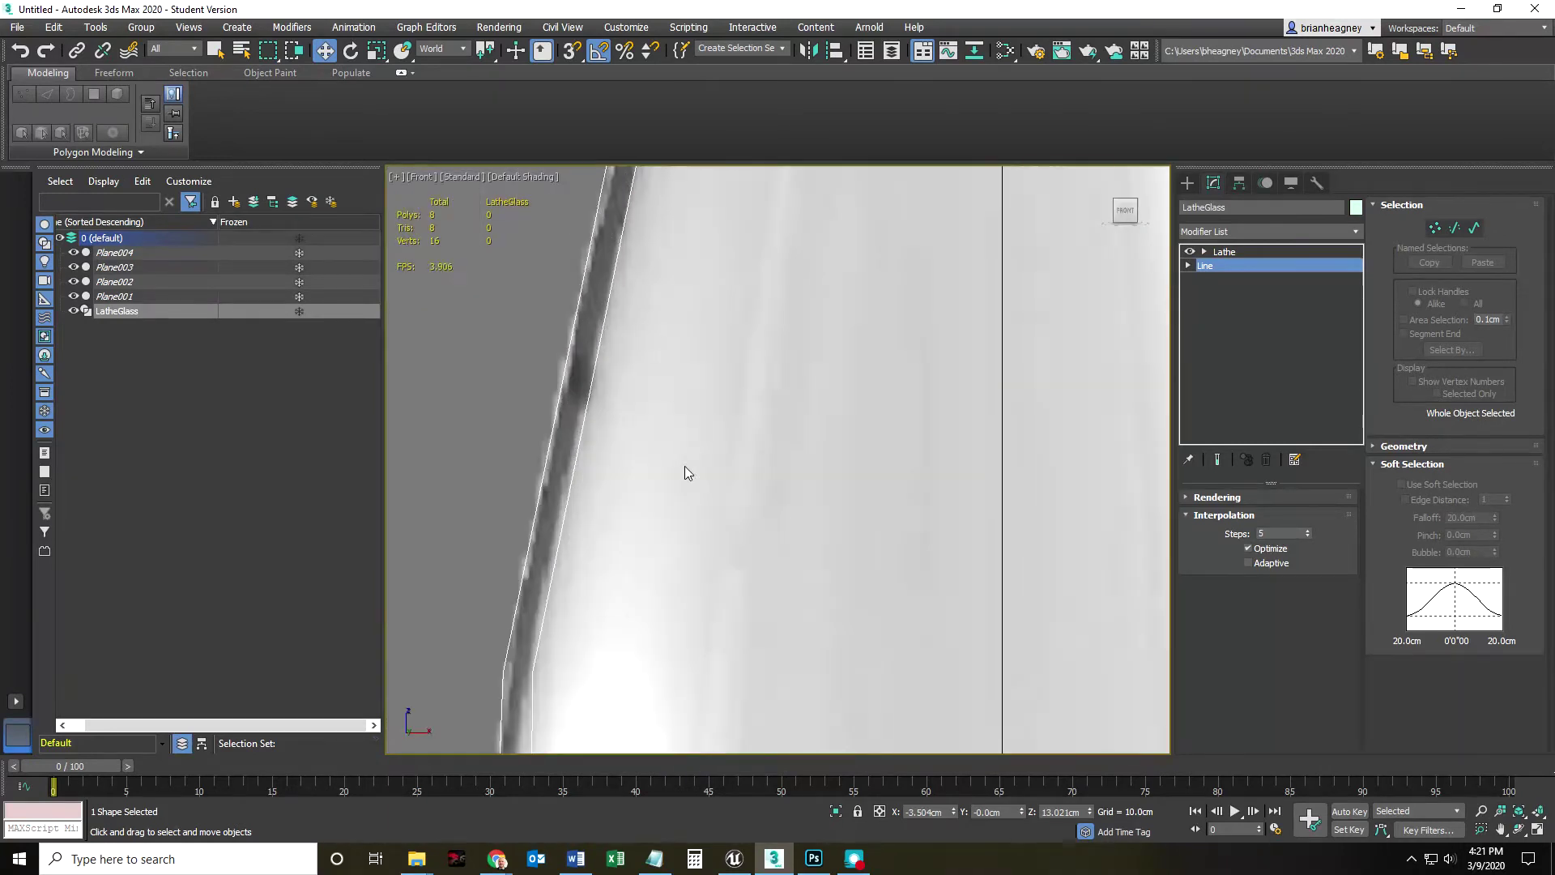
{"action": "scroll", "coordinate": [698, 324], "scroll_direction": "down", "scroll_amount": 5}
{"action": "scroll", "coordinate": [578, 507], "scroll_direction": "up", "scroll_amount": 4}
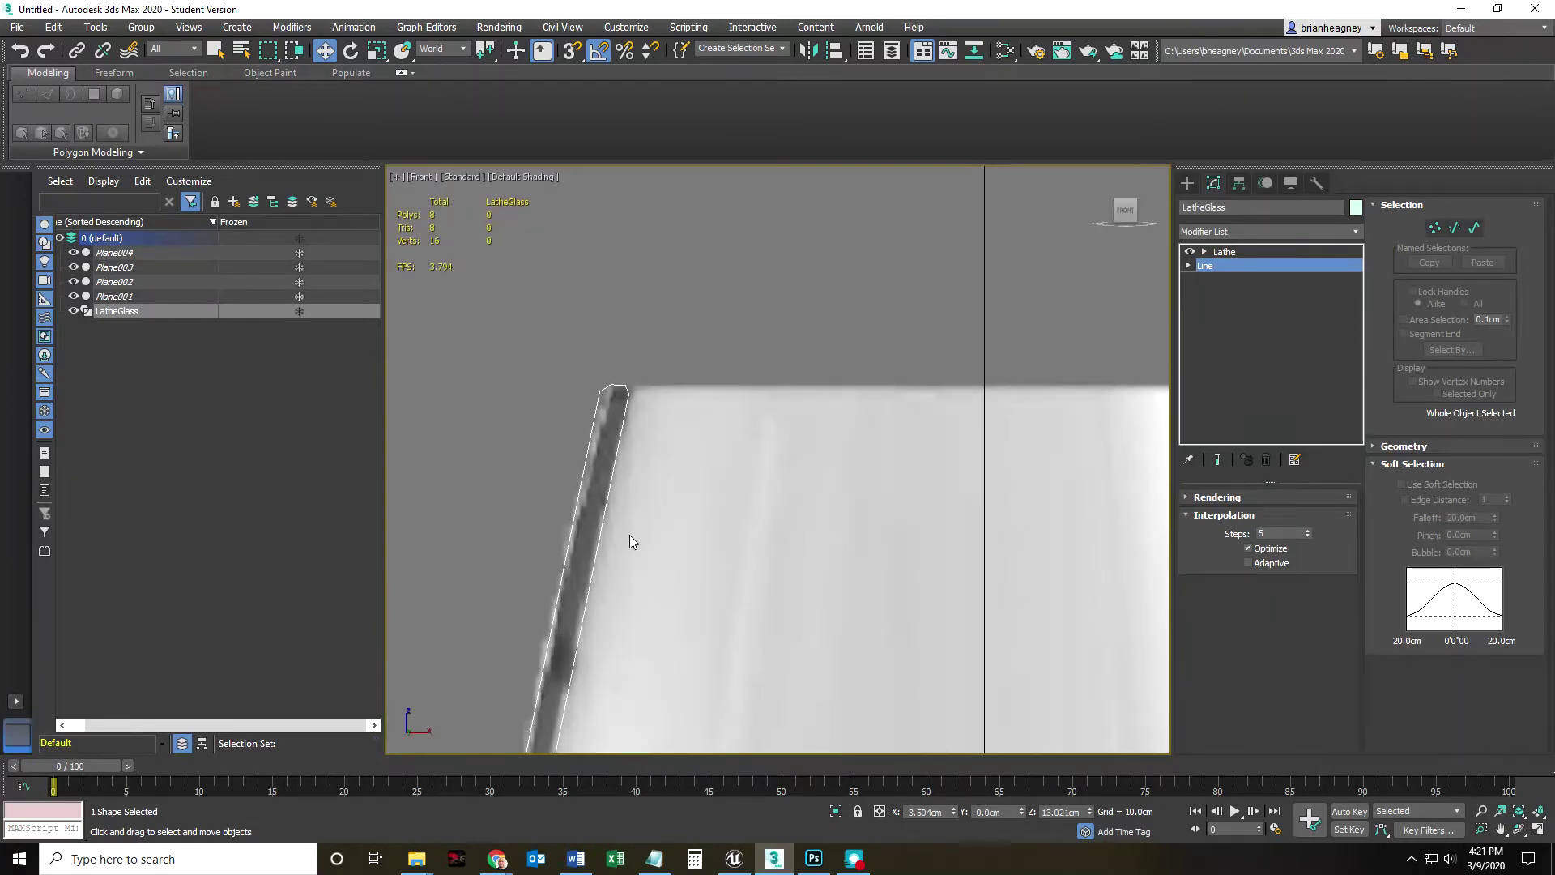
{"action": "scroll", "coordinate": [629, 535], "scroll_direction": "down", "scroll_amount": 4}
{"action": "scroll", "coordinate": [725, 498], "scroll_direction": "up", "scroll_amount": 3}
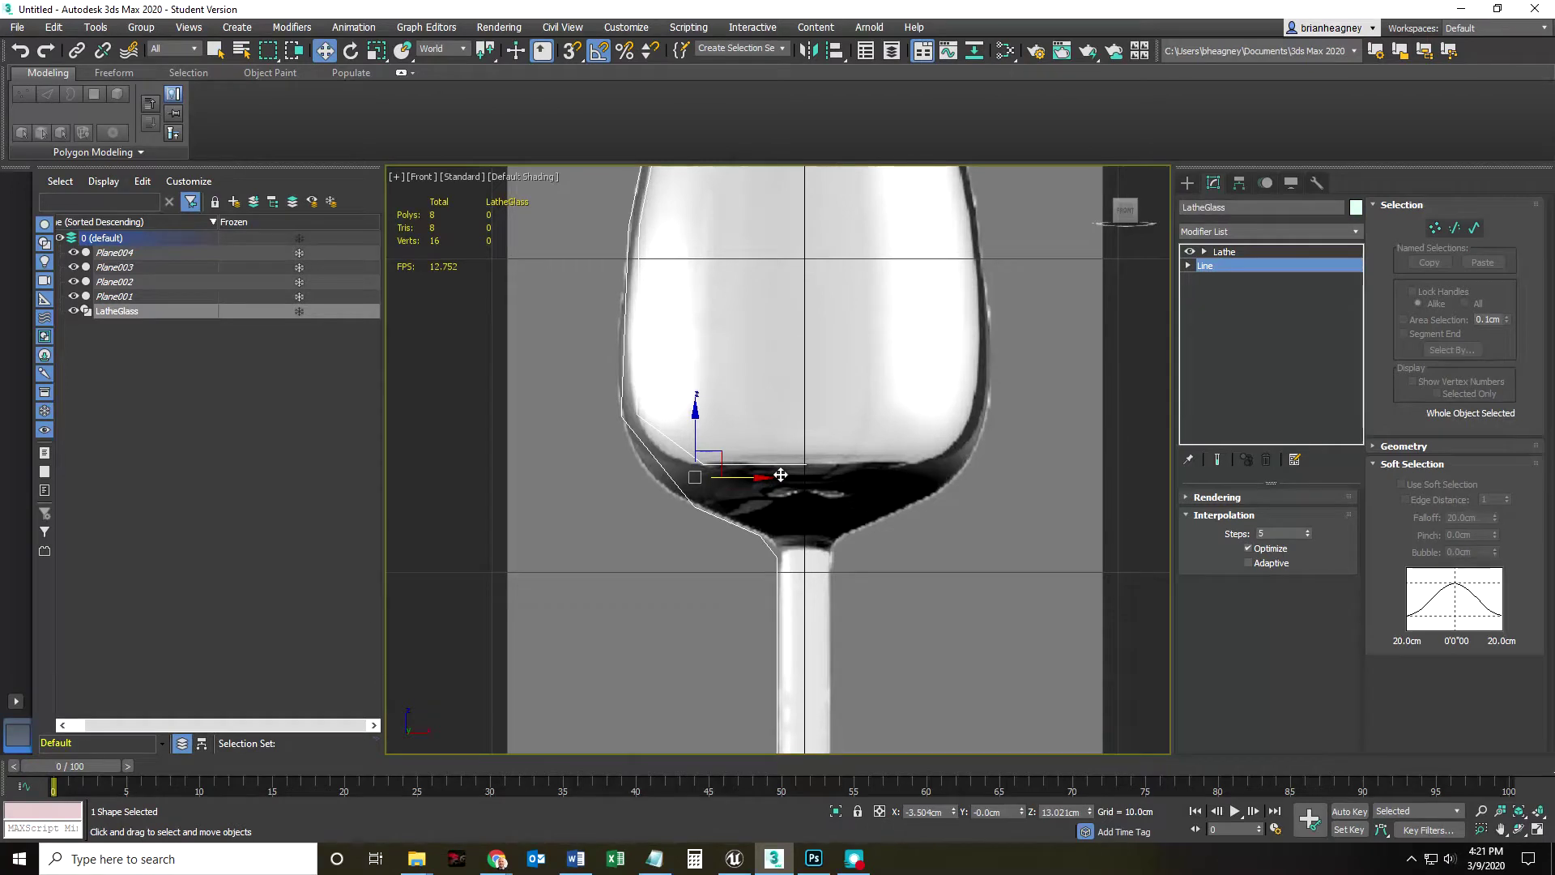
Step: Add an Edit Spline modifier between the Line and Lathe levels and enter its Vertex sub-object level
{"action": "left_click", "coordinate": [1356, 231]}
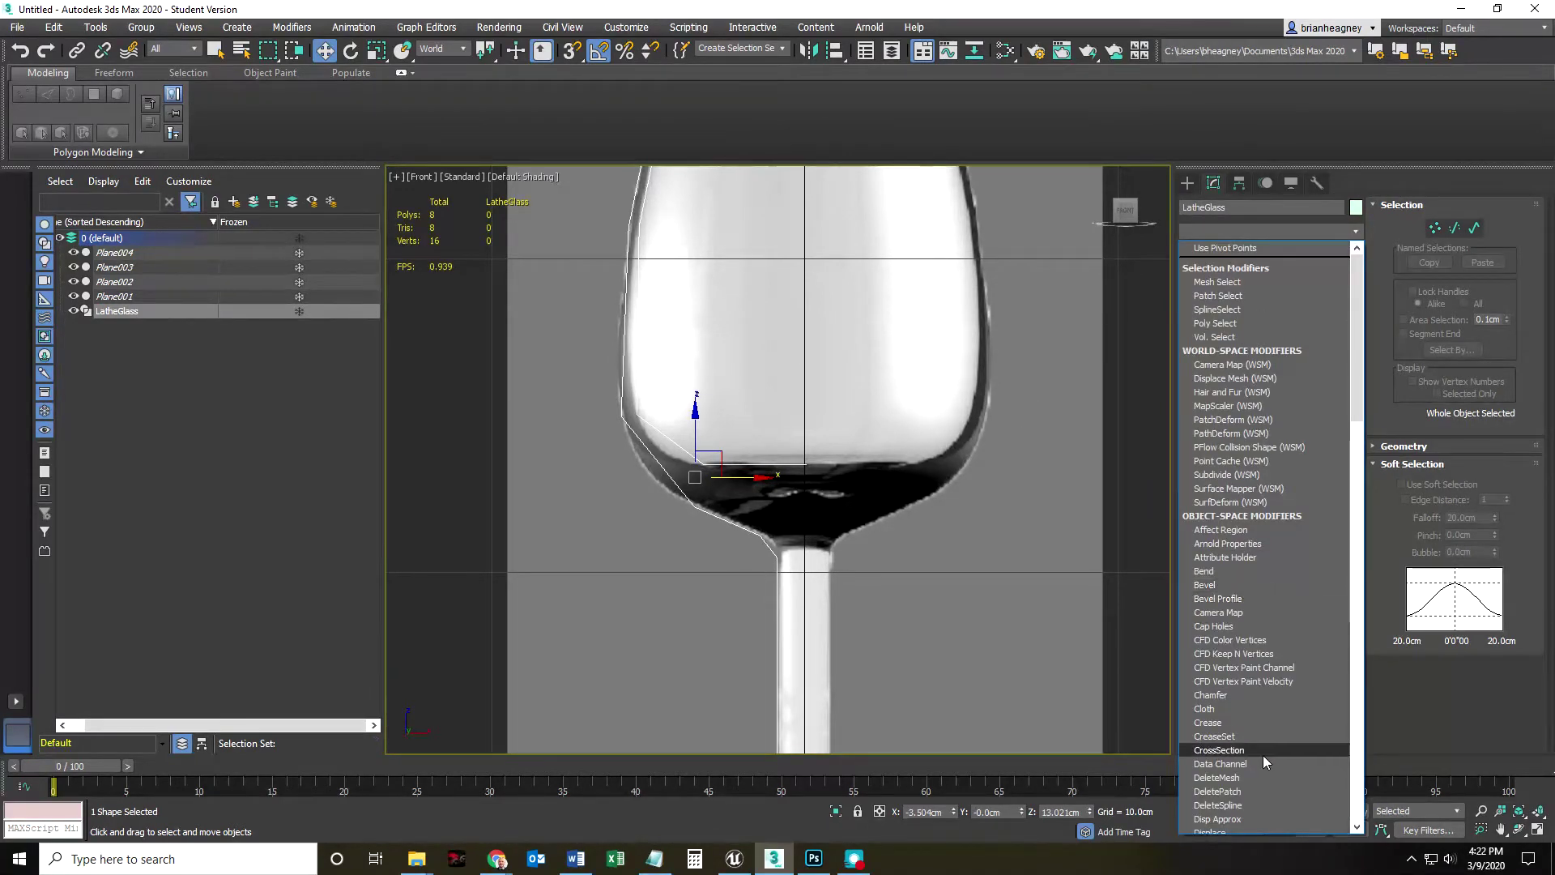
{"action": "scroll", "coordinate": [1260, 751], "scroll_direction": "down", "scroll_amount": 1}
{"action": "scroll", "coordinate": [1257, 750], "scroll_direction": "down", "scroll_amount": 6}
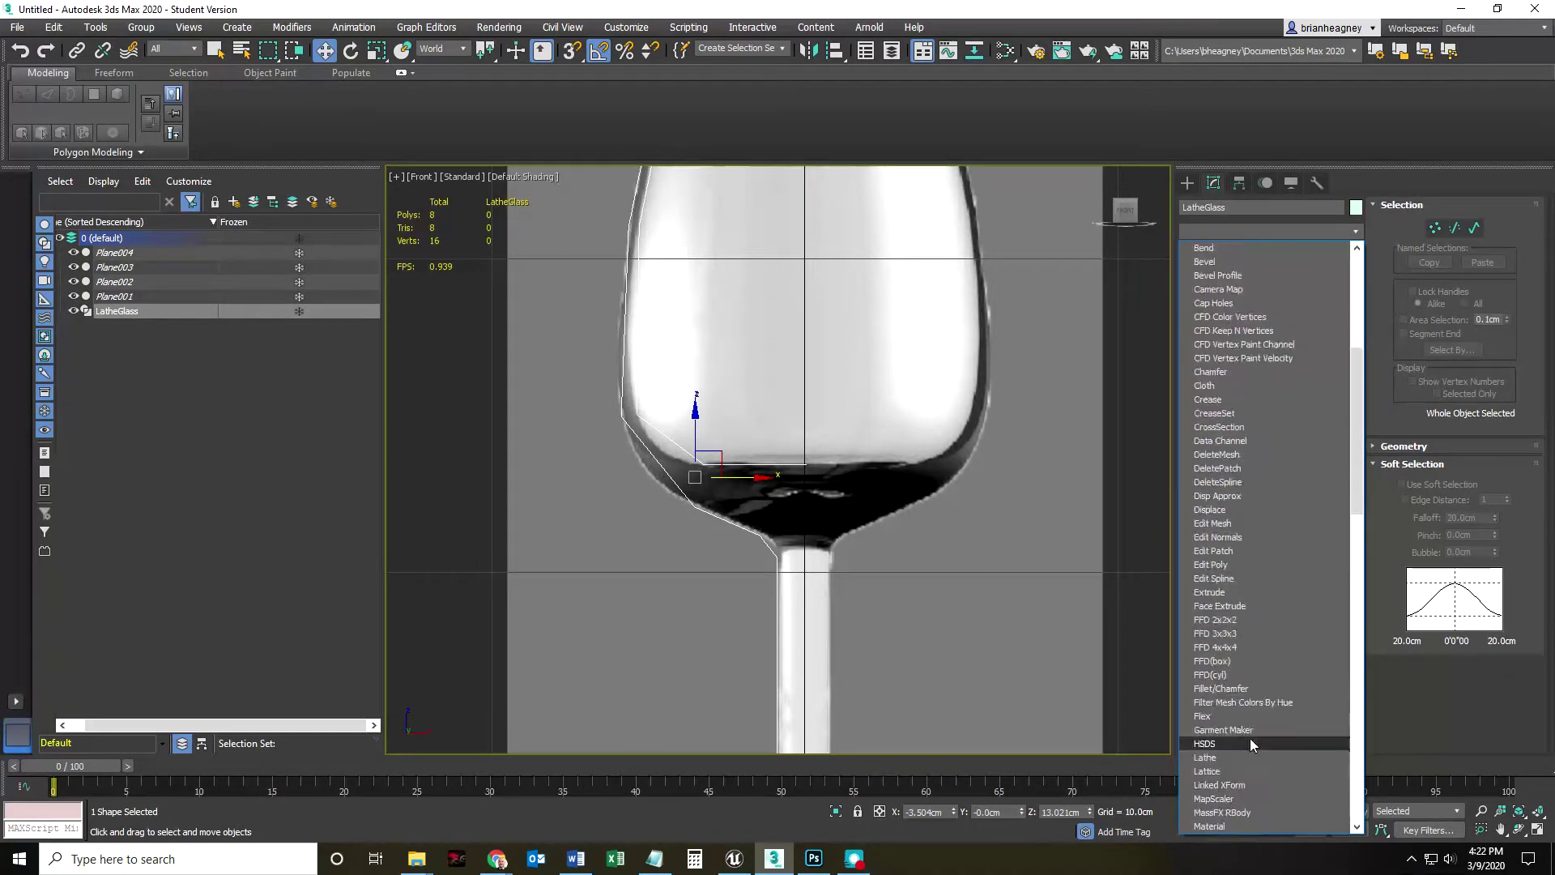
{"action": "left_click", "coordinate": [1219, 580]}
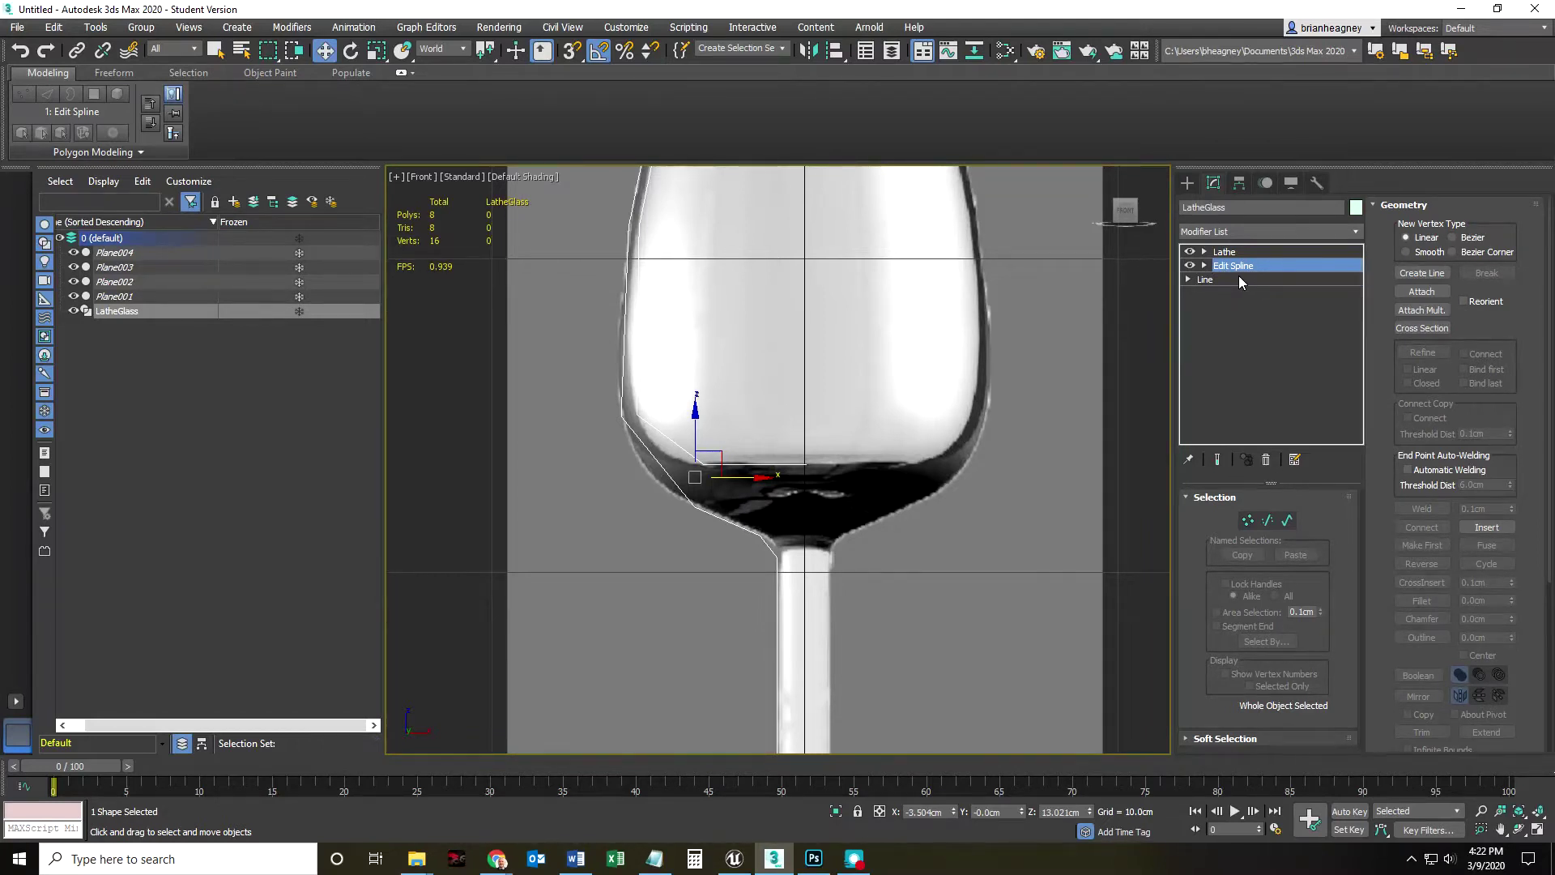
{"action": "left_click", "coordinate": [1250, 522]}
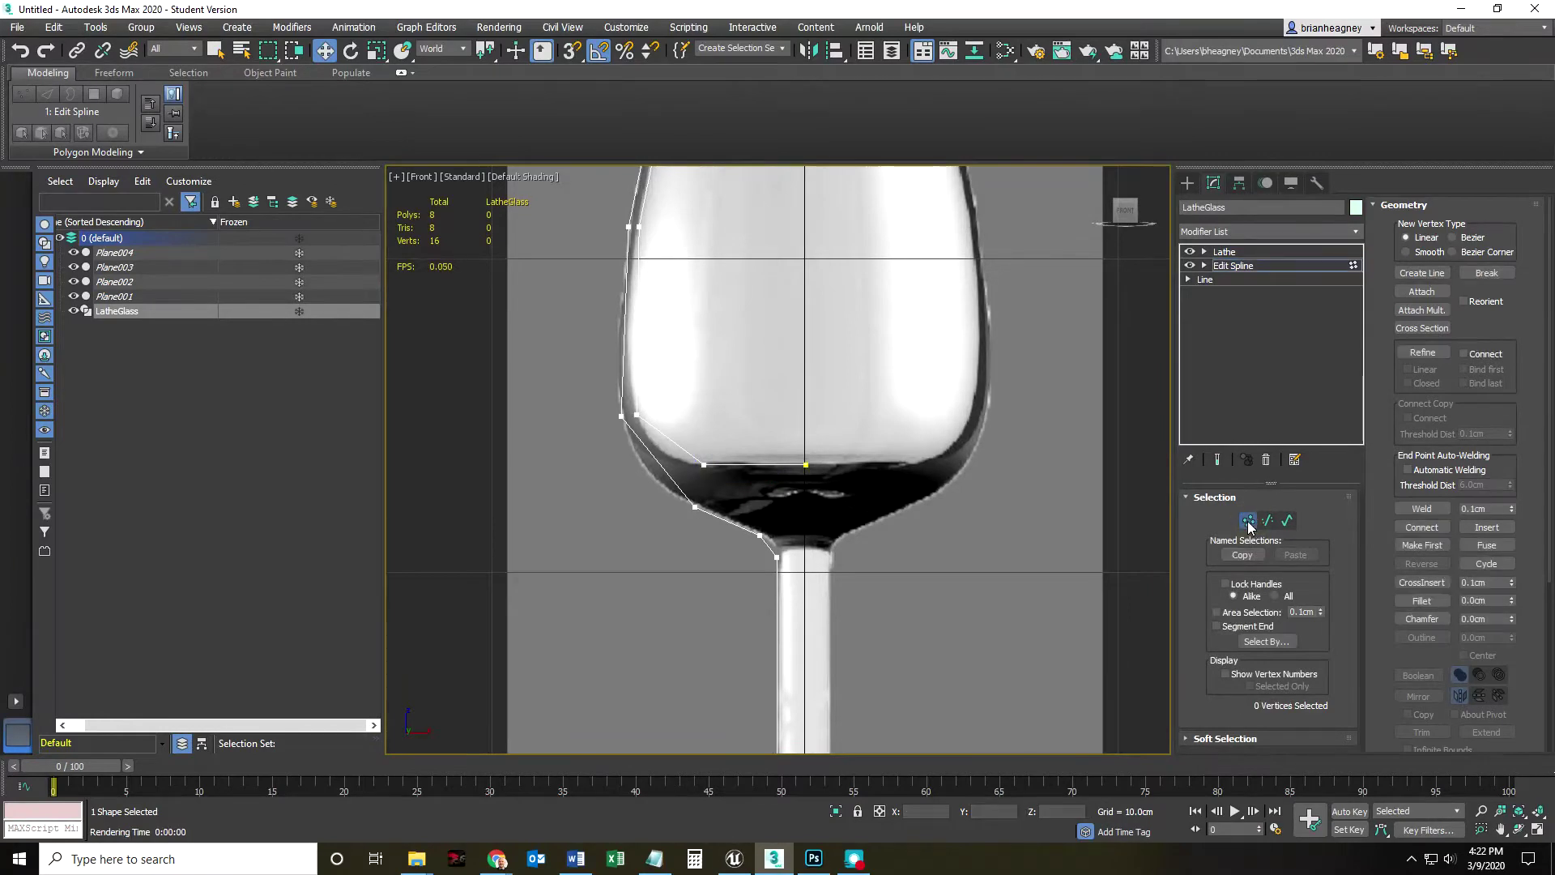
Step: Examine the spline's end vertex on the inner bowl floor, checking its position against the glass's centre axis
{"action": "left_click", "coordinate": [704, 465]}
{"action": "left_click", "coordinate": [857, 494]}
{"action": "middle_click_drag", "start_coordinate": [621, 536], "coordinate": [643, 530]}
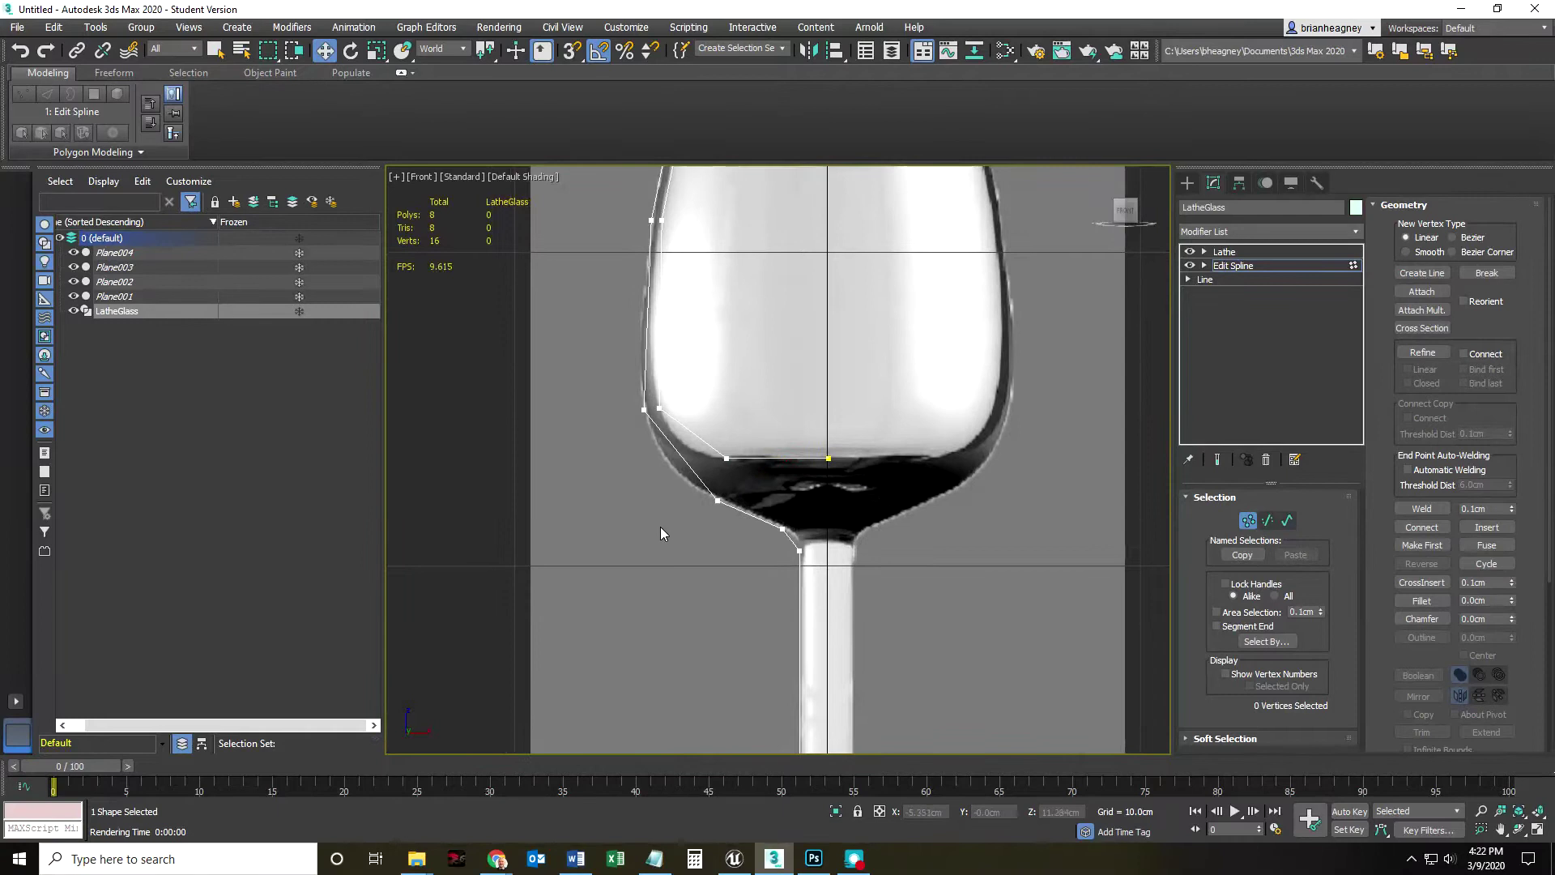
{"action": "left_click", "coordinate": [828, 459]}
{"action": "scroll", "coordinate": [834, 490], "scroll_direction": "up", "scroll_amount": 5}
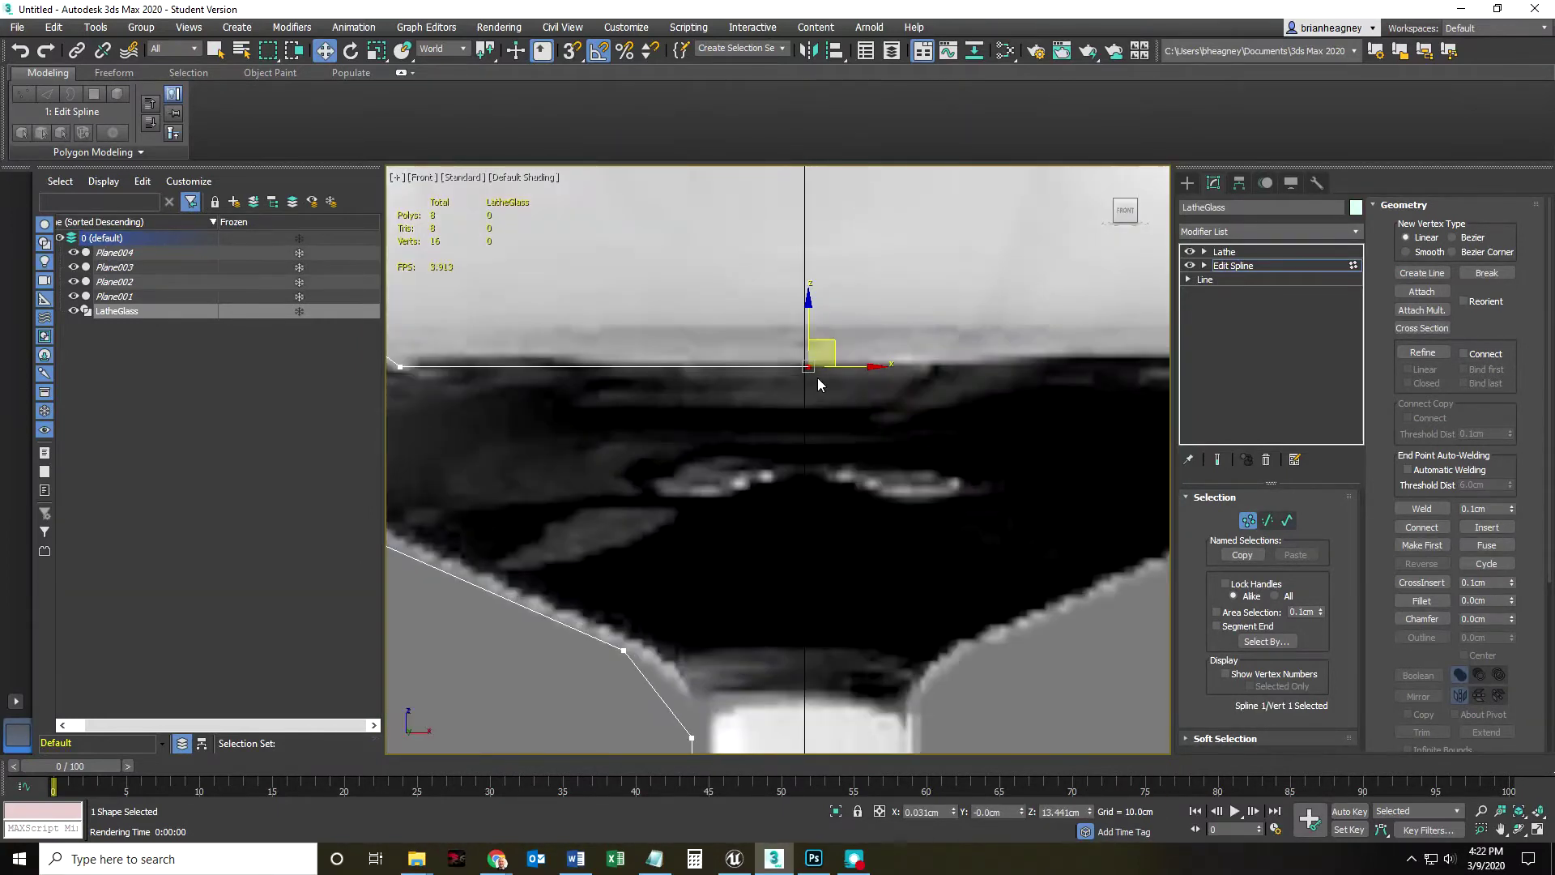
{"action": "scroll", "coordinate": [783, 377], "scroll_direction": "up", "scroll_amount": 5}
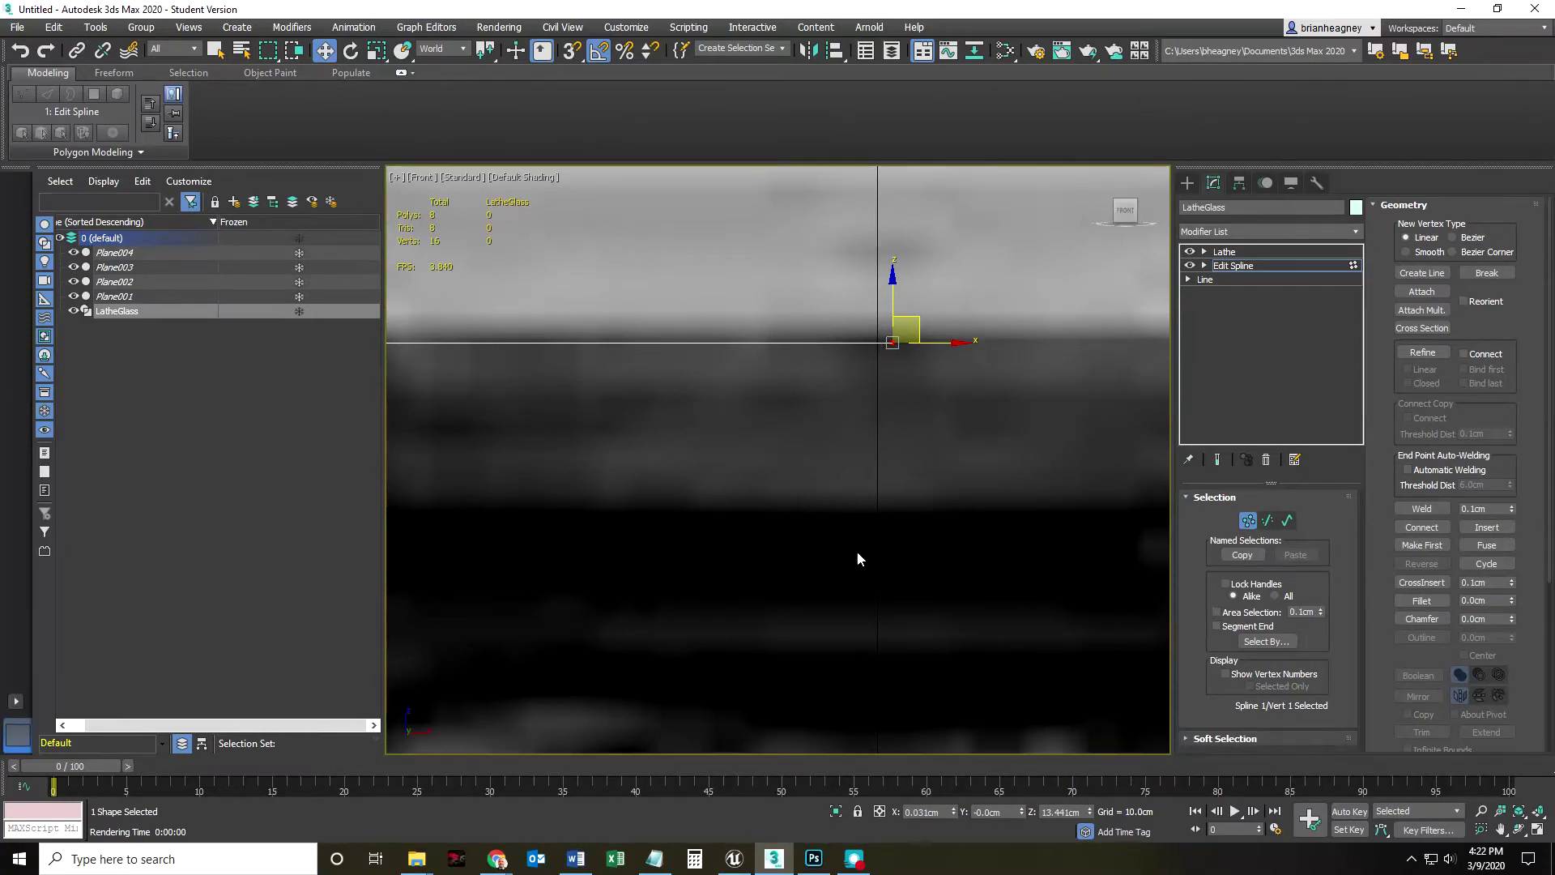
{"action": "scroll", "coordinate": [857, 559], "scroll_direction": "down", "scroll_amount": 5}
{"action": "scroll", "coordinate": [812, 572], "scroll_direction": "up", "scroll_amount": 5}
{"action": "scroll", "coordinate": [843, 545], "scroll_direction": "down", "scroll_amount": 5}
{"action": "middle_click_drag", "start_coordinate": [843, 545], "coordinate": [814, 522]}
{"action": "scroll", "coordinate": [657, 450], "scroll_direction": "down", "scroll_amount": 8}
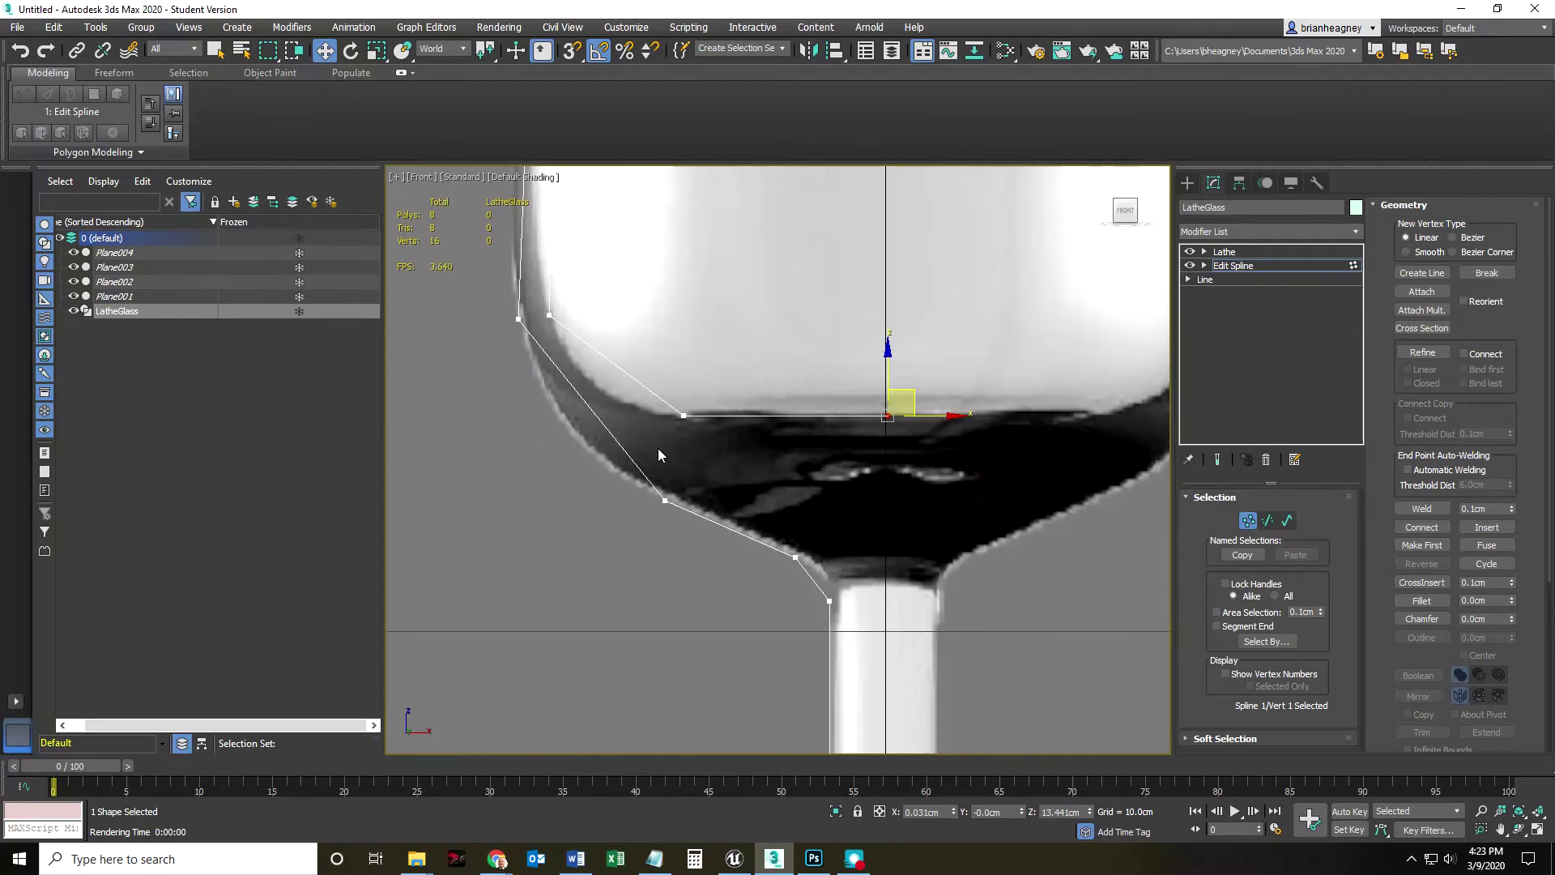
{"action": "mouse_move", "coordinate": [642, 475]}
{"action": "middle_mouse_down"}
{"action": "mouse_move", "coordinate": [632, 466]}
{"action": "mouse_move", "coordinate": [650, 461]}
{"action": "middle_mouse_up"}
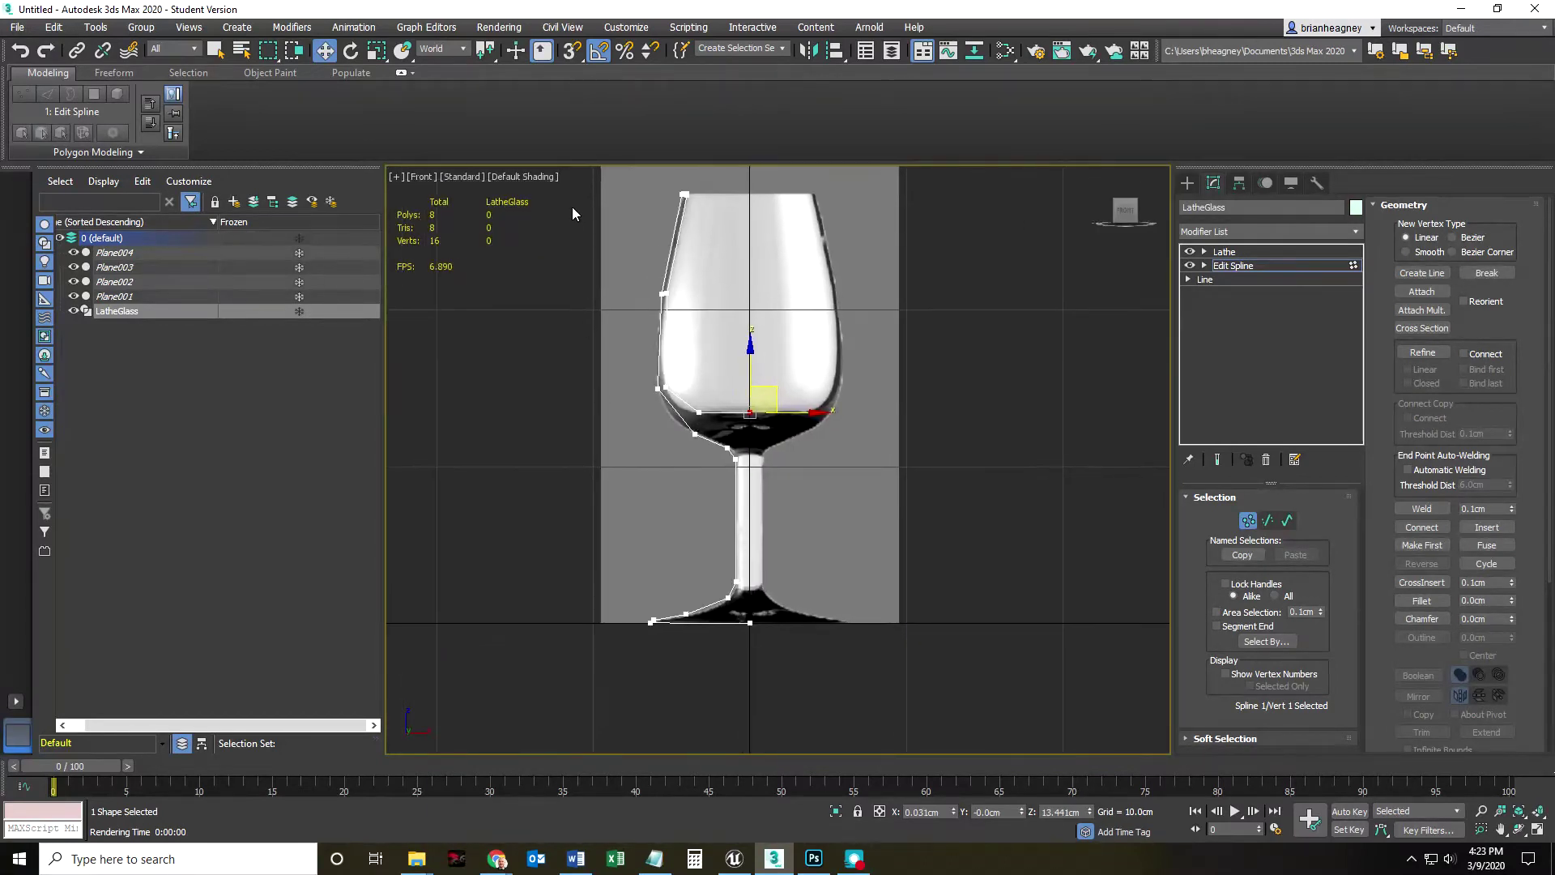
Step: Select all profile vertices except the two end vertices on the centre axis and convert them to Bezier
{"action": "left_click_drag", "start_coordinate": [575, 177], "coordinate": [742, 732]}
{"action": "left_click_drag", "start_coordinate": [742, 731], "coordinate": [742, 731]}
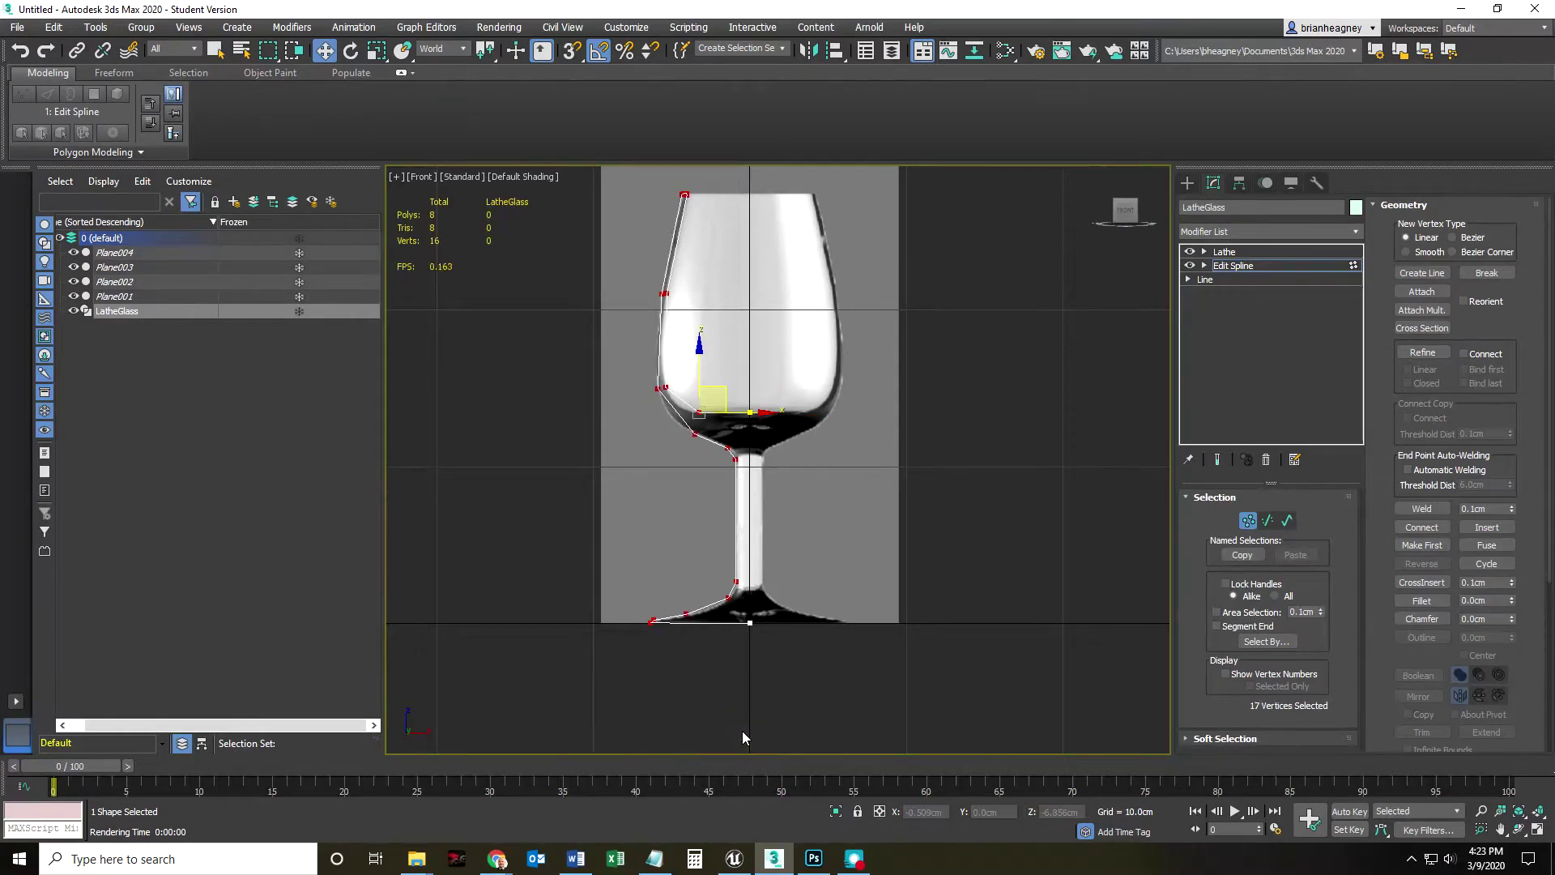
{"action": "scroll", "coordinate": [706, 422], "scroll_direction": "up", "scroll_amount": 10}
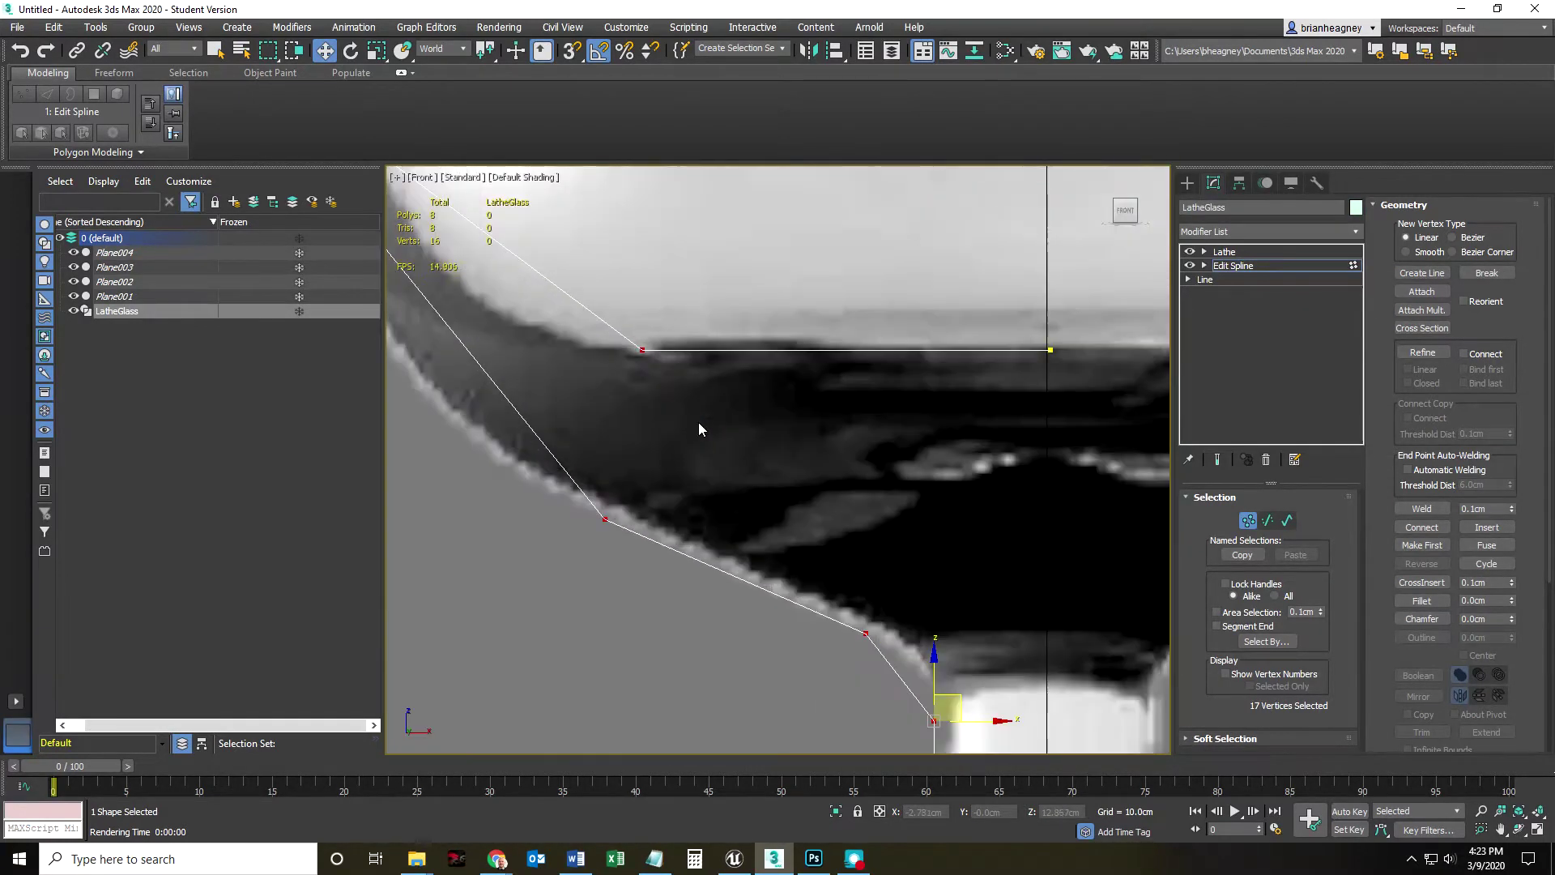
{"action": "right_click", "coordinate": [641, 350]}
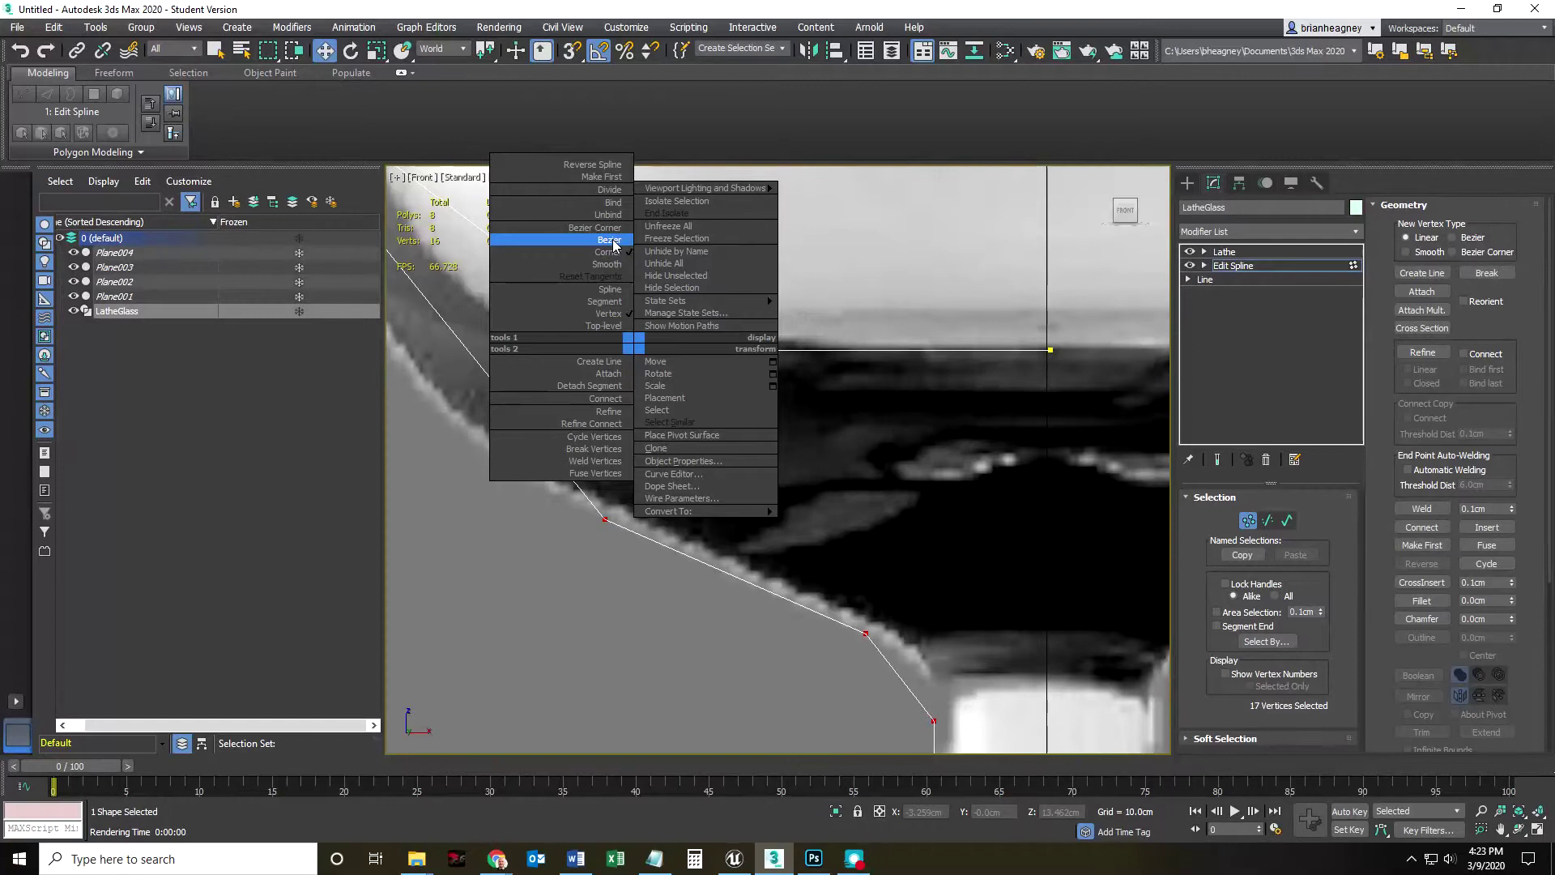
{"action": "left_click", "coordinate": [612, 240]}
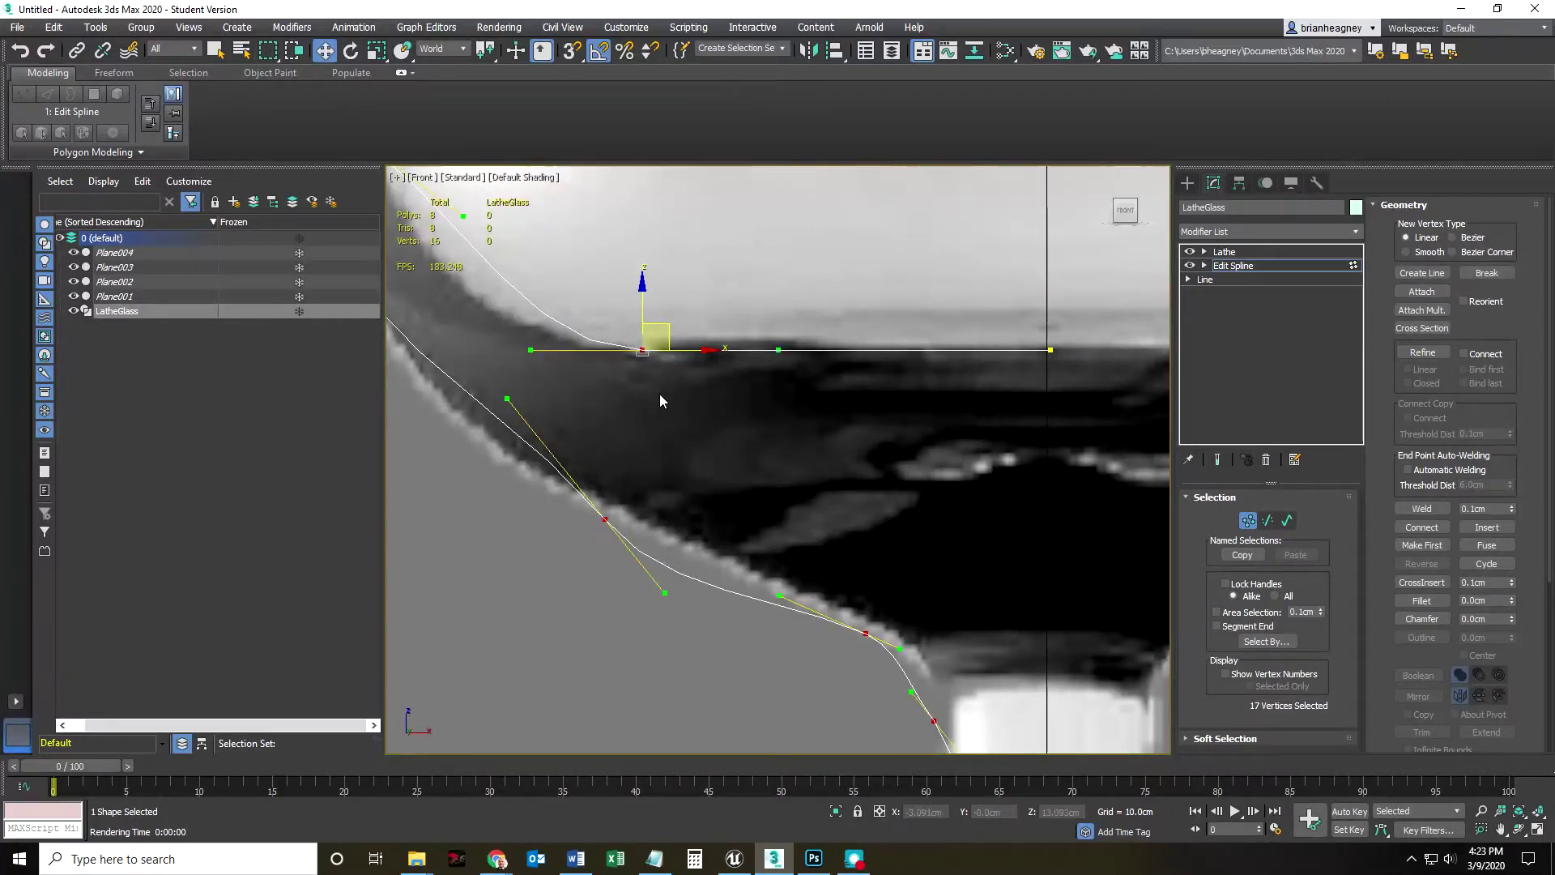
Step: Examine the Bezier curves and handles along the rim, bowl wall, stem and base against the reference image
{"action": "scroll", "coordinate": [675, 444], "scroll_direction": "down", "scroll_amount": 2}
{"action": "scroll", "coordinate": [677, 447], "scroll_direction": "down", "scroll_amount": 4}
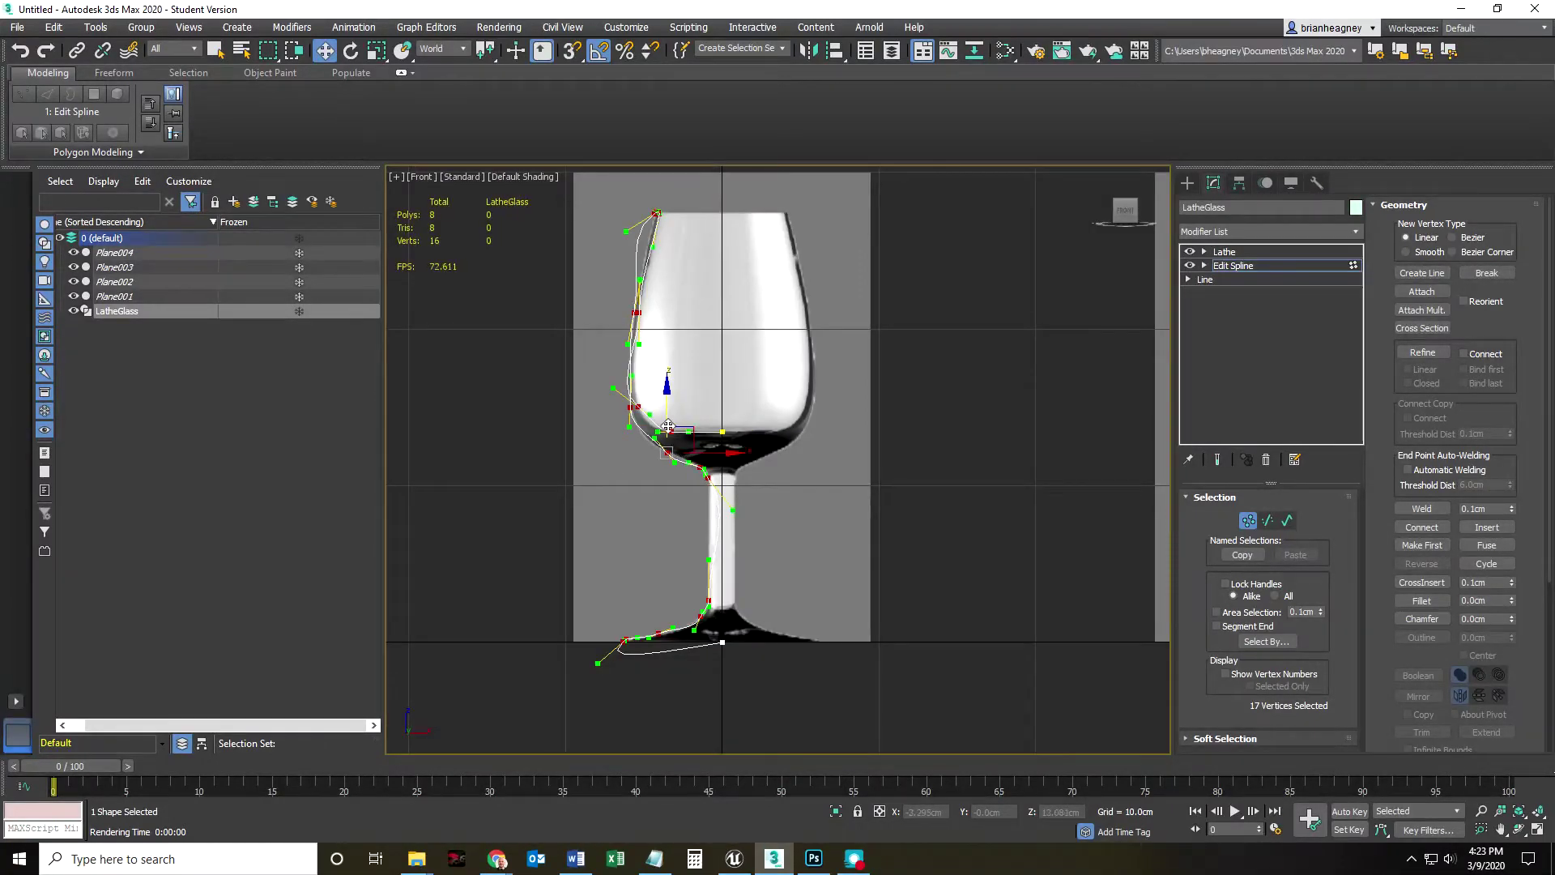
{"action": "scroll", "coordinate": [674, 202], "scroll_direction": "up", "scroll_amount": 5}
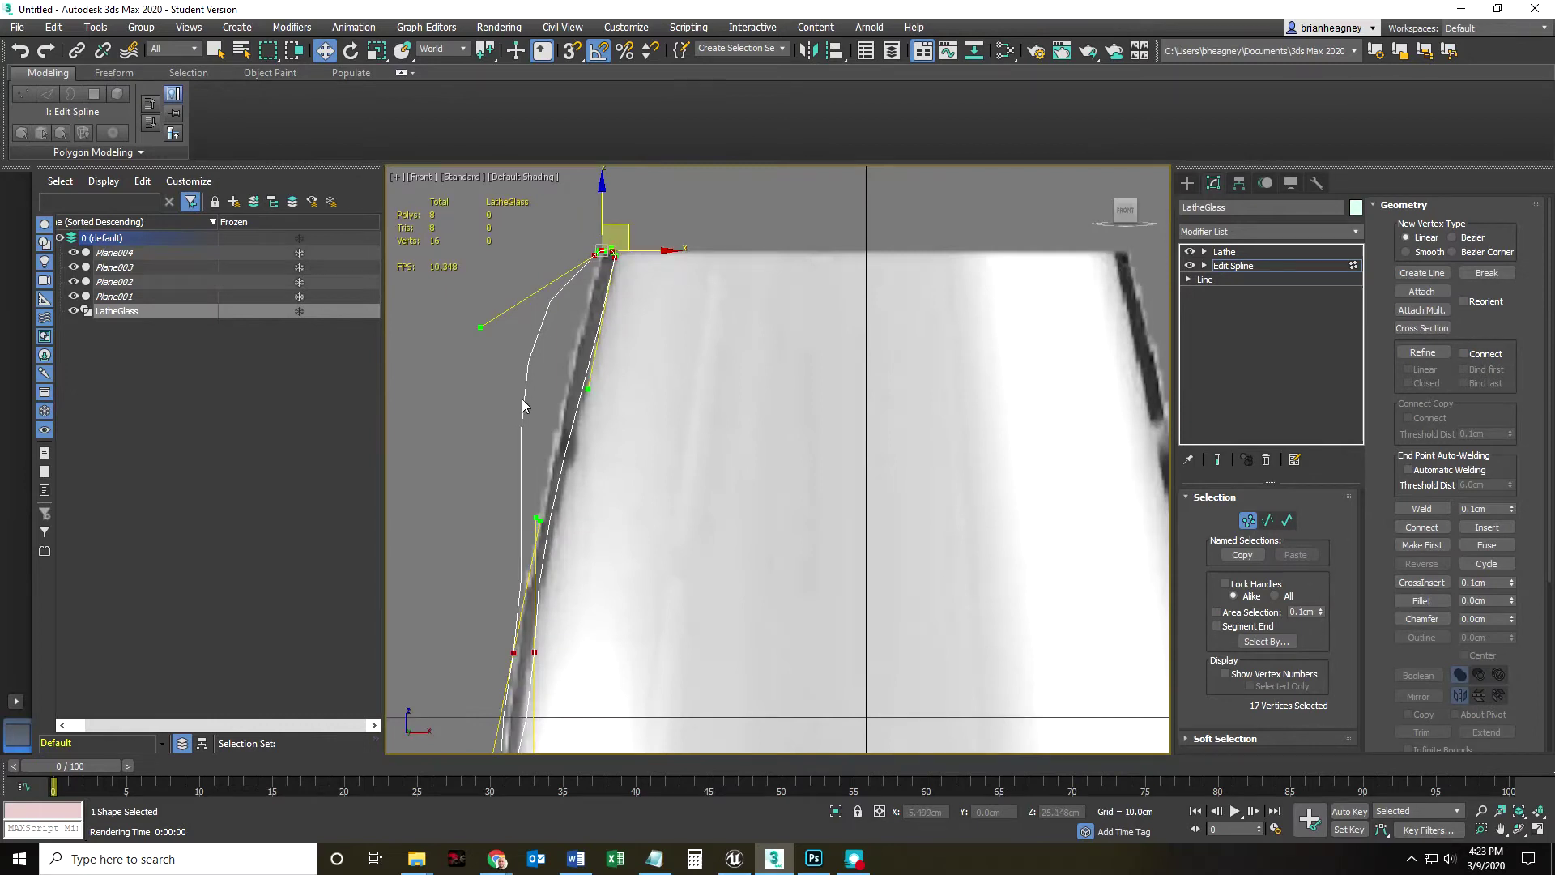
{"action": "scroll", "coordinate": [542, 456], "scroll_direction": "up", "scroll_amount": 3}
{"action": "scroll", "coordinate": [567, 487], "scroll_direction": "down", "scroll_amount": 5}
{"action": "scroll", "coordinate": [640, 454], "scroll_direction": "up", "scroll_amount": 5}
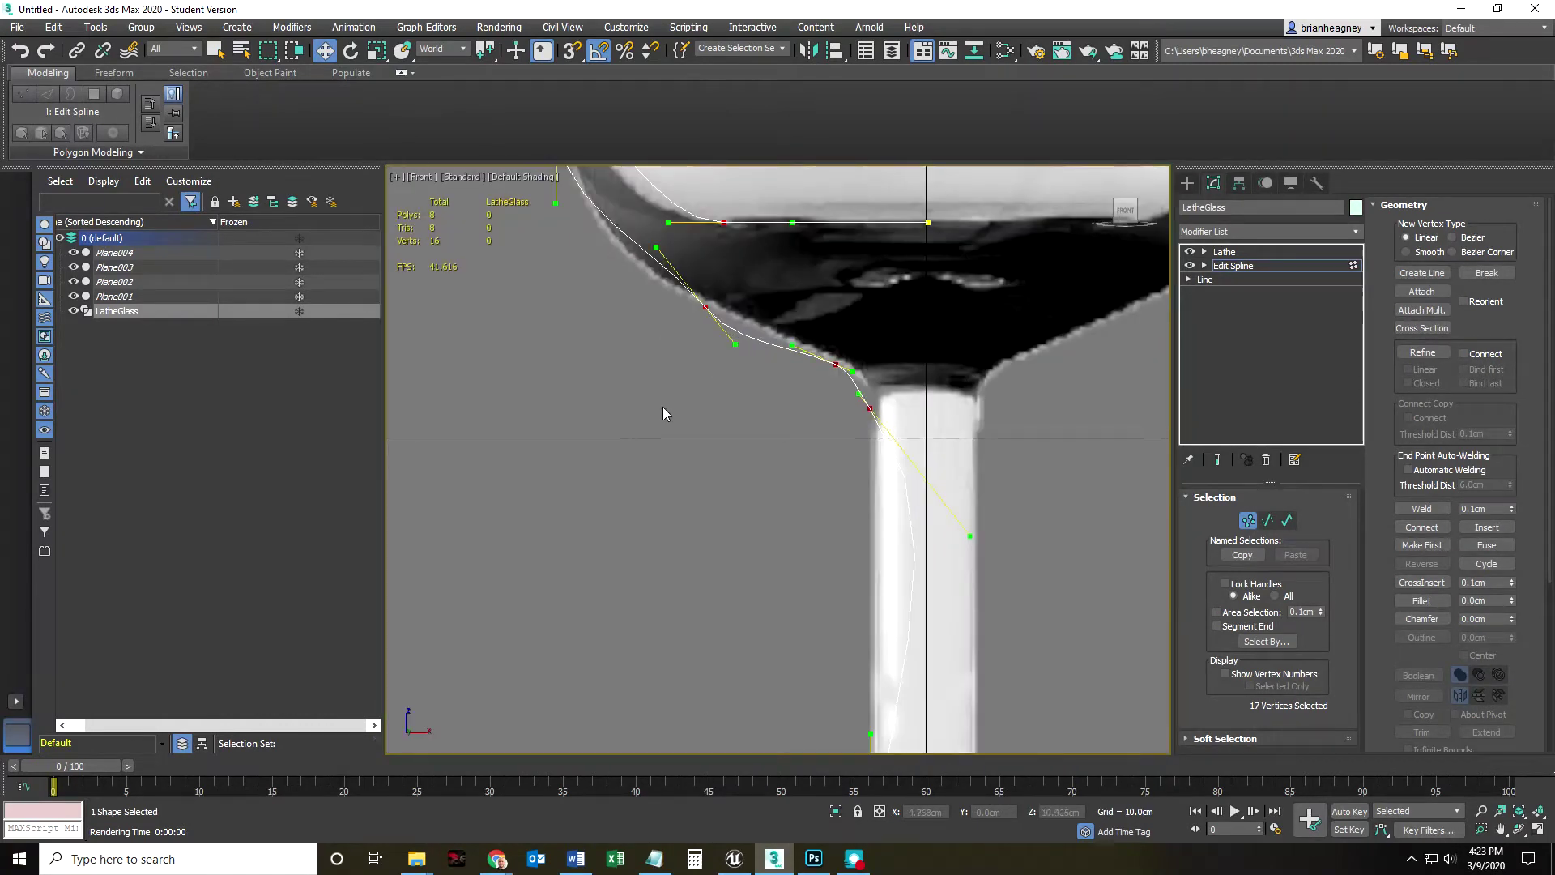
{"action": "scroll", "coordinate": [708, 363], "scroll_direction": "down", "scroll_amount": 3}
{"action": "scroll", "coordinate": [693, 409], "scroll_direction": "up", "scroll_amount": 4}
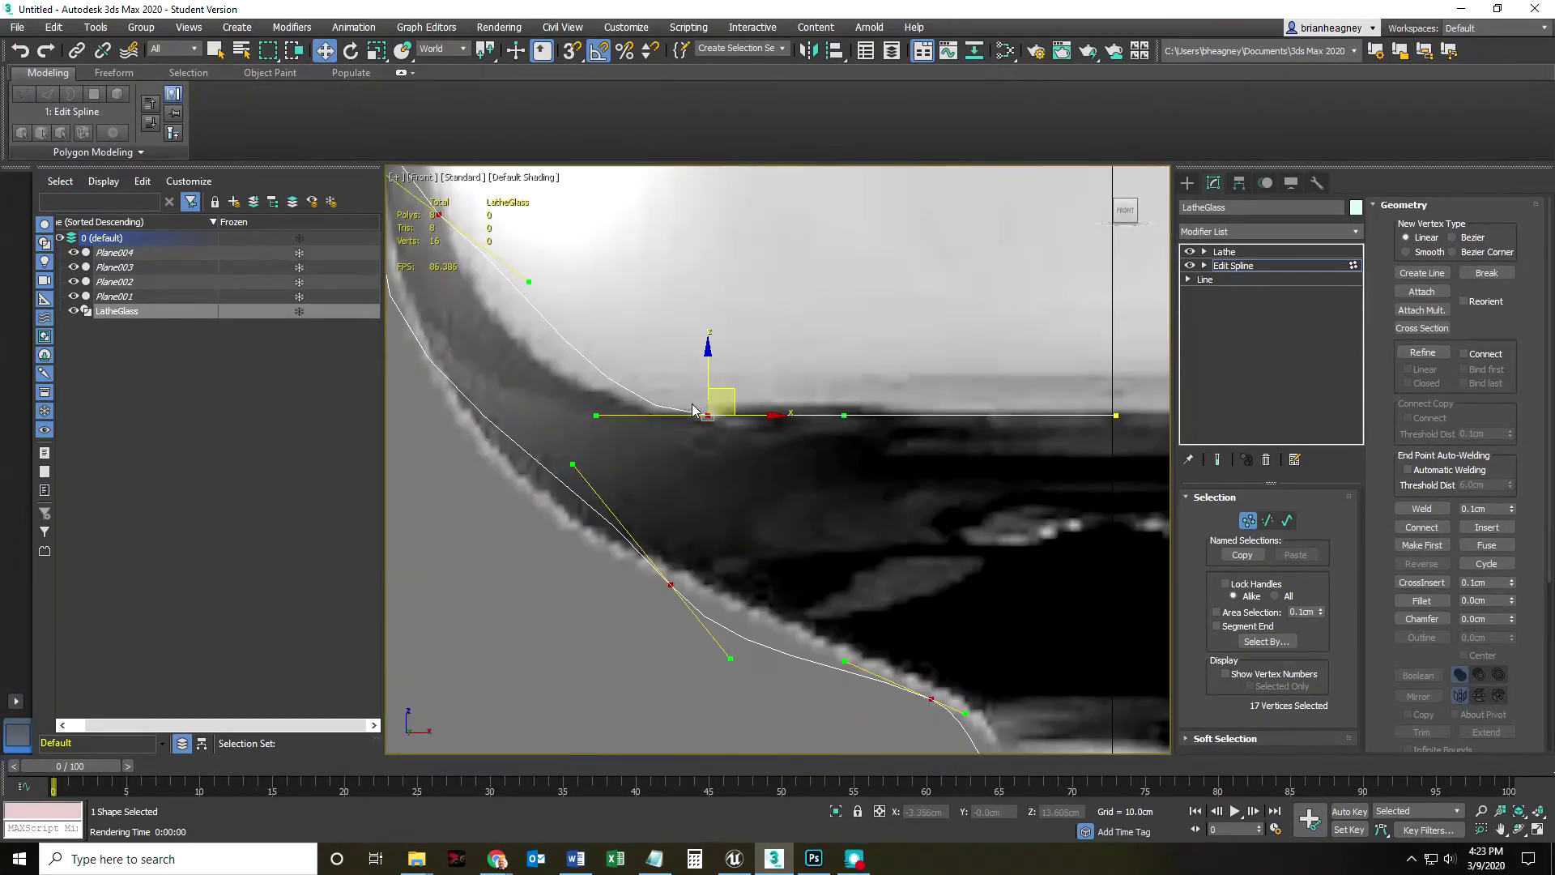
{"action": "scroll", "coordinate": [641, 421], "scroll_direction": "down", "scroll_amount": 3}
{"action": "scroll", "coordinate": [668, 430], "scroll_direction": "up", "scroll_amount": 3}
Step: Adjust the Bezier handle of the outer lower-bowl vertex so the curve follows the reference glass's outer edge
{"action": "left_click", "coordinate": [671, 584]}
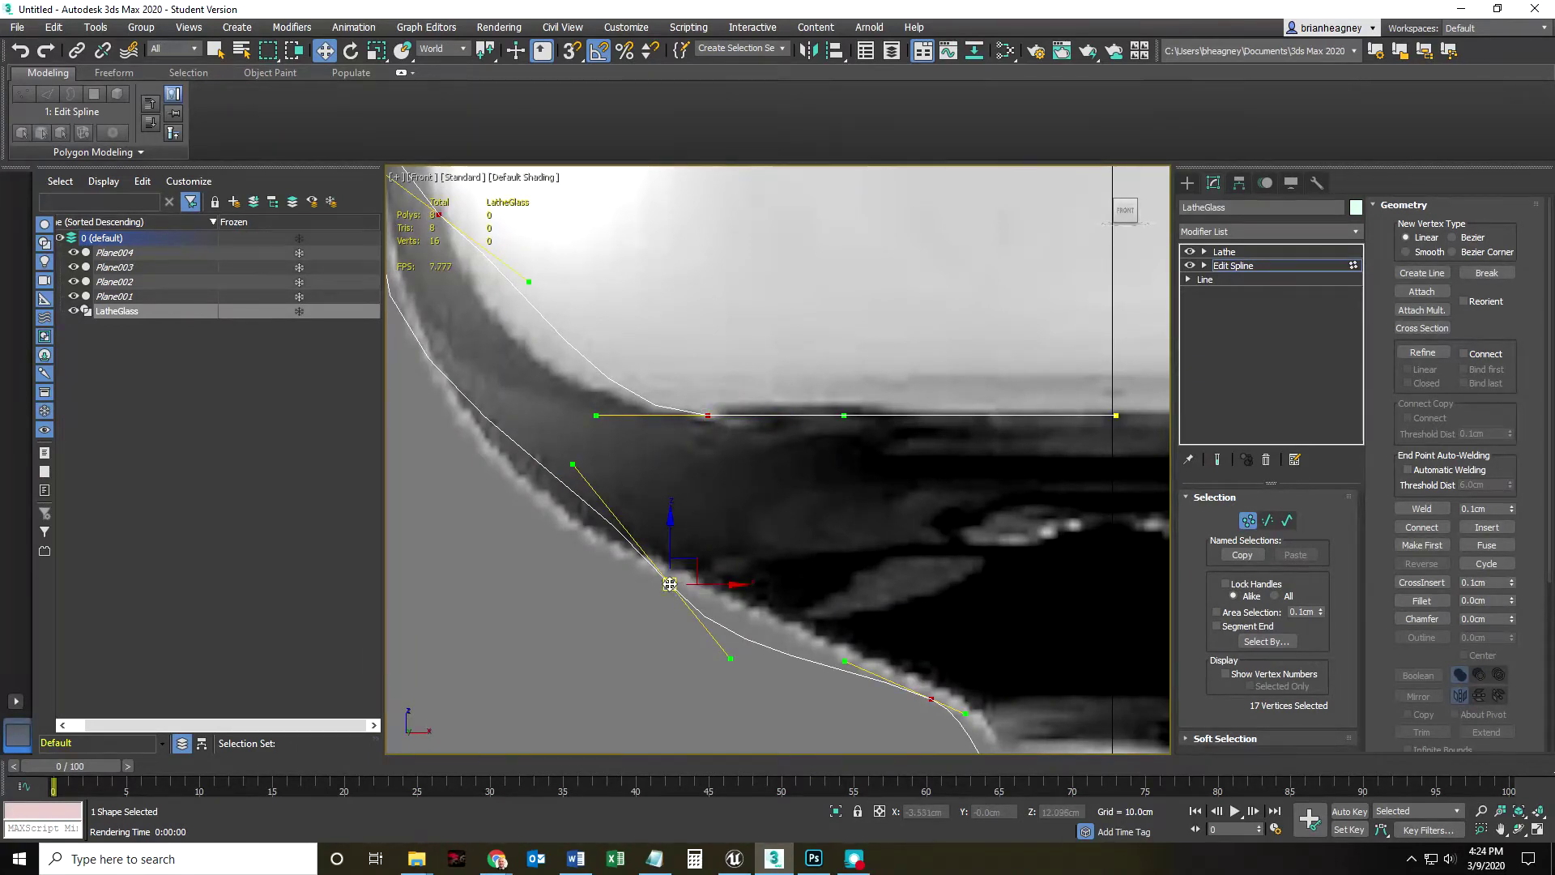
{"action": "scroll", "coordinate": [750, 416], "scroll_direction": "down", "scroll_amount": 3}
{"action": "scroll", "coordinate": [620, 554], "scroll_direction": "up", "scroll_amount": 3}
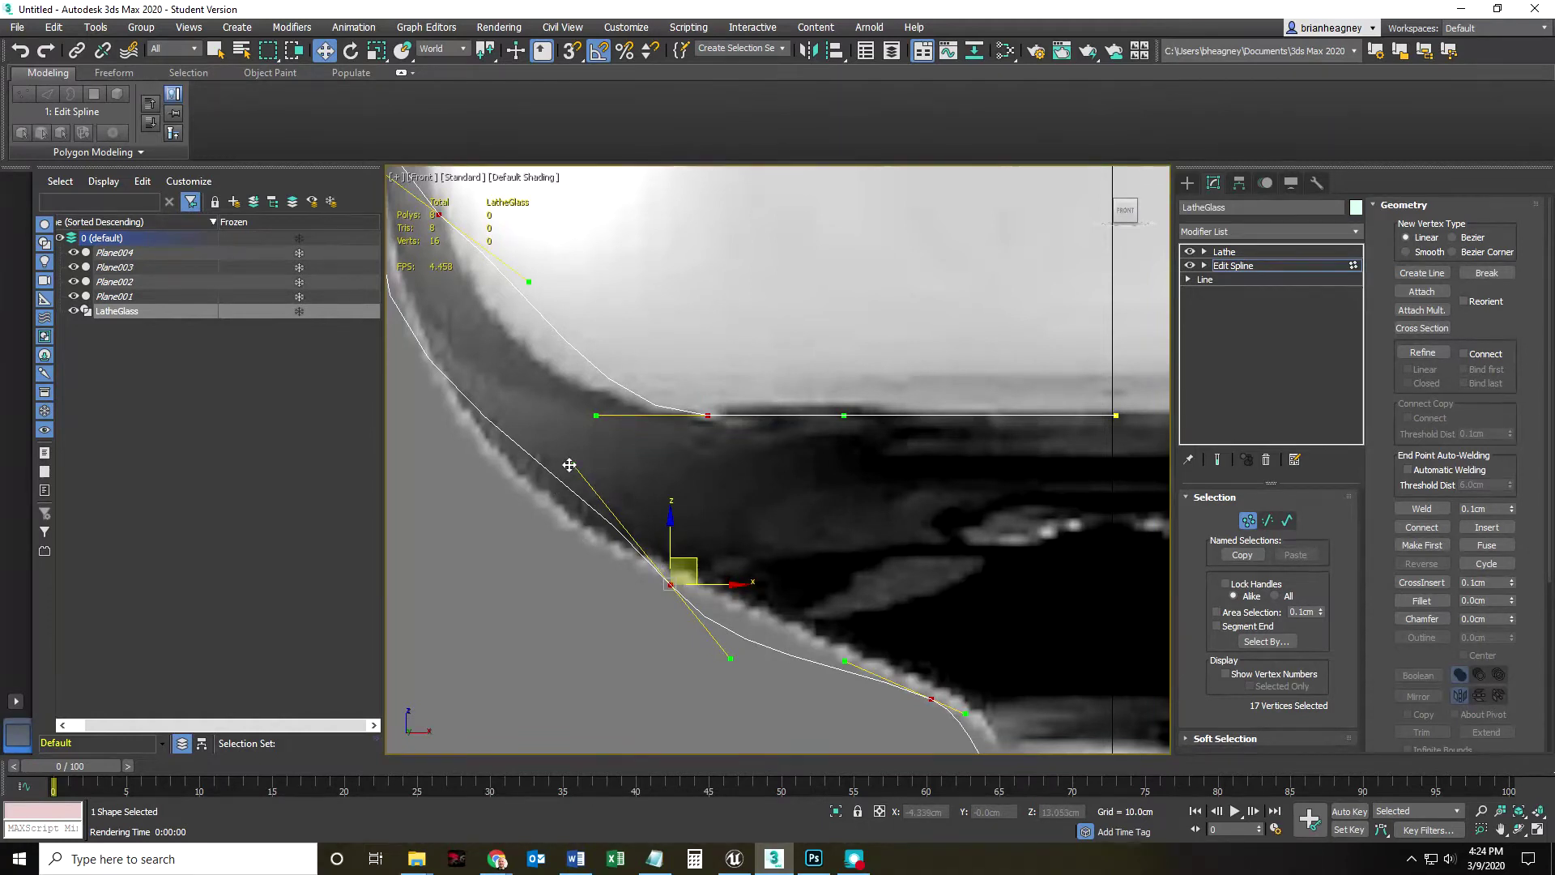
{"action": "left_click_drag", "start_coordinate": [572, 464], "coordinate": [611, 556]}
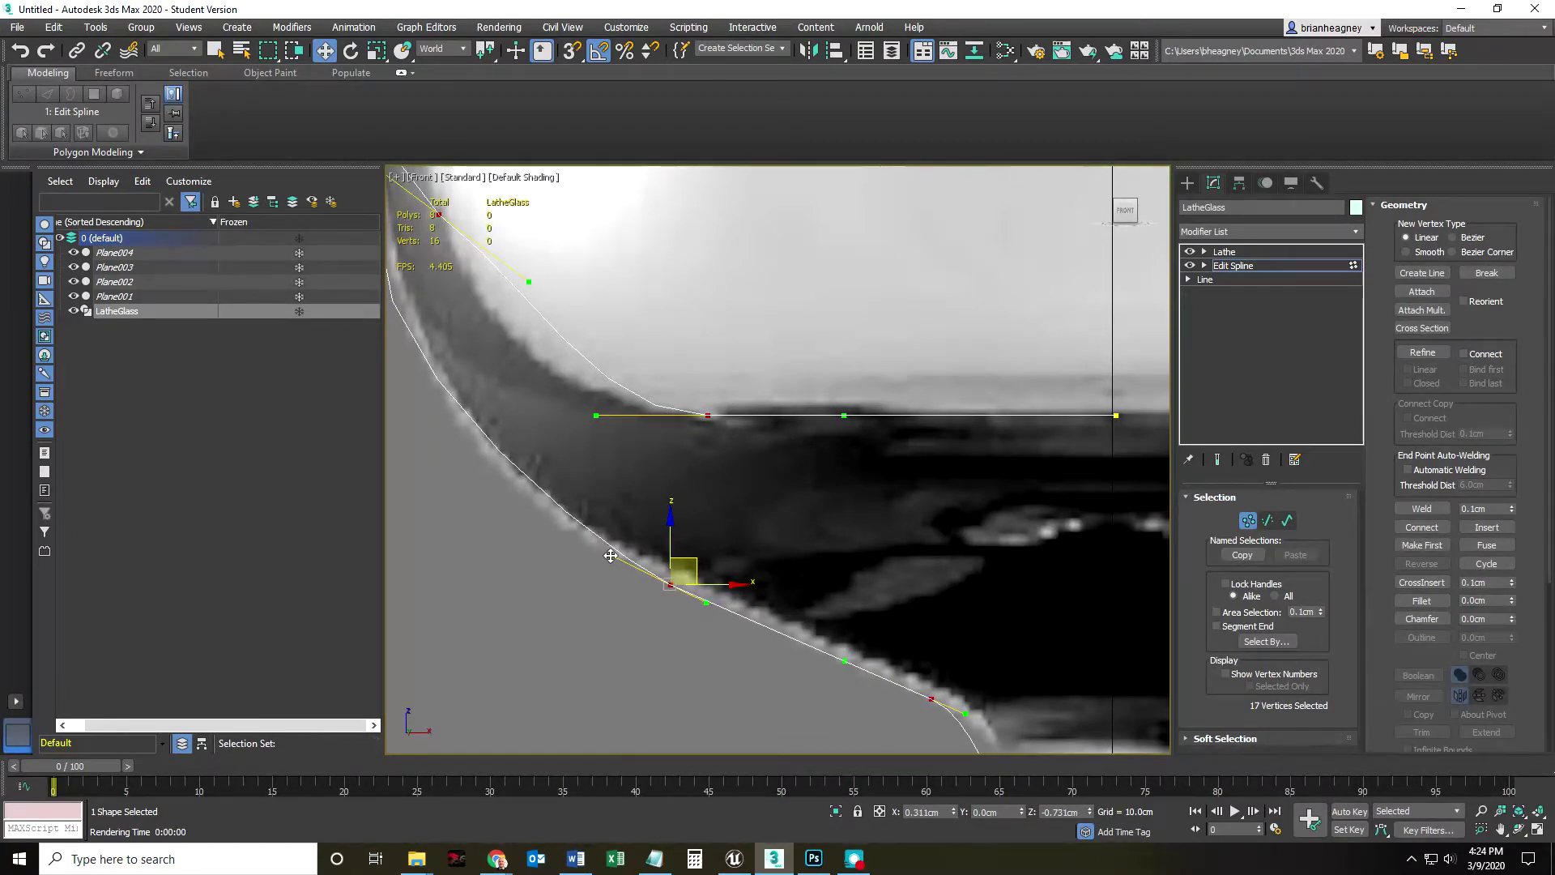
{"action": "left_click_drag", "start_coordinate": [611, 556], "coordinate": [614, 558]}
{"action": "left_click_drag", "start_coordinate": [615, 559], "coordinate": [614, 560]}
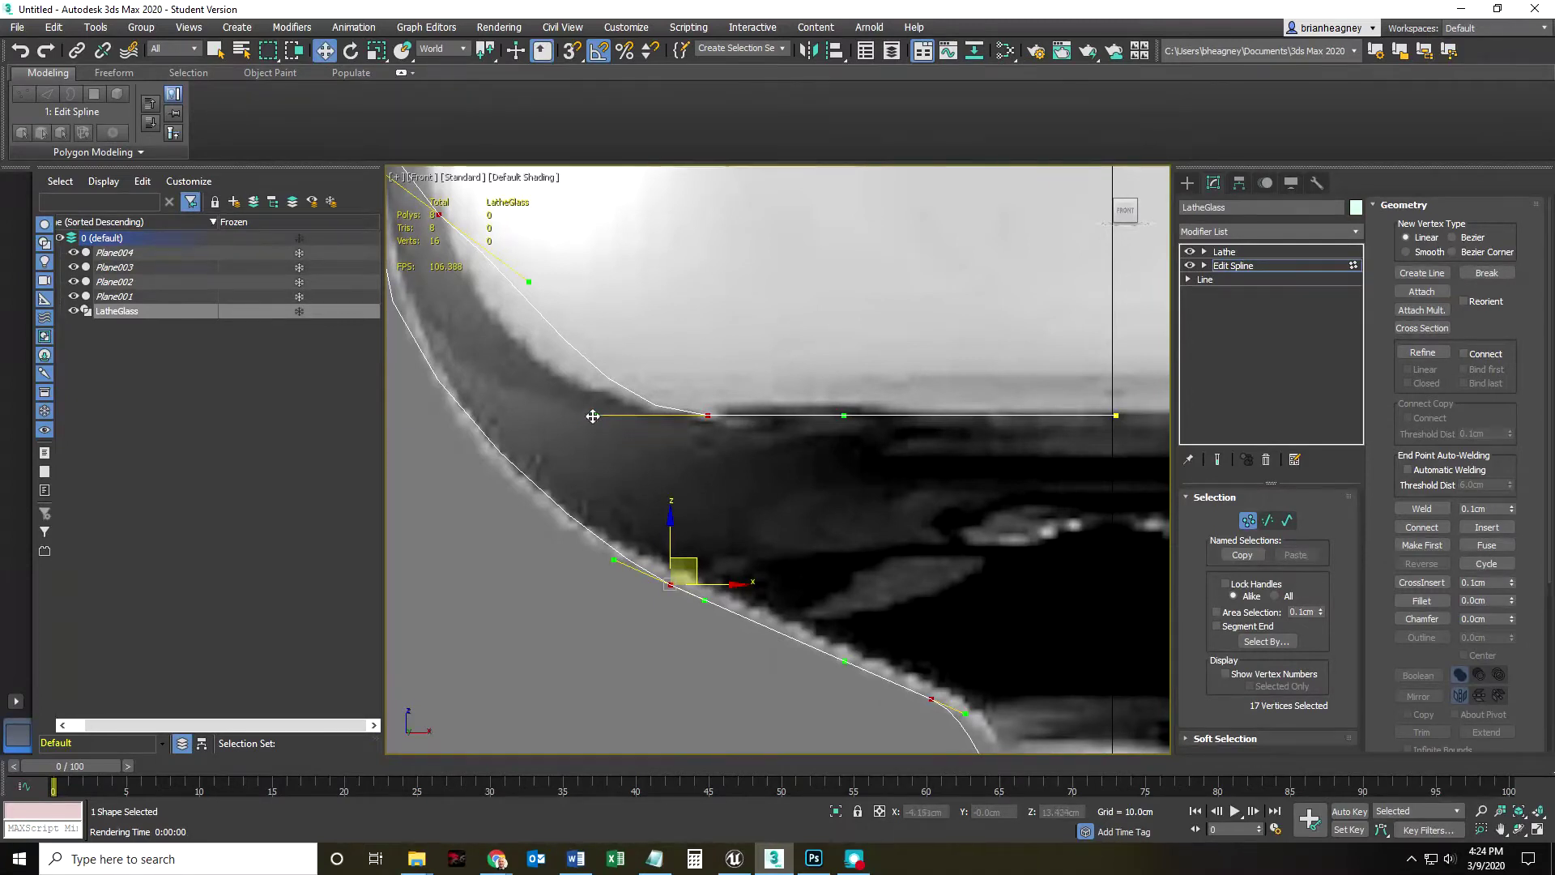
Step: Tilt the Bezier handle of the inner bowl floor's corner vertex and shift that vertex slightly outward
{"action": "mouse_move", "coordinate": [594, 415]}
{"action": "left_mouse_down"}
{"action": "mouse_move", "coordinate": [586, 456]}
{"action": "mouse_move", "coordinate": [600, 428]}
{"action": "left_mouse_up"}
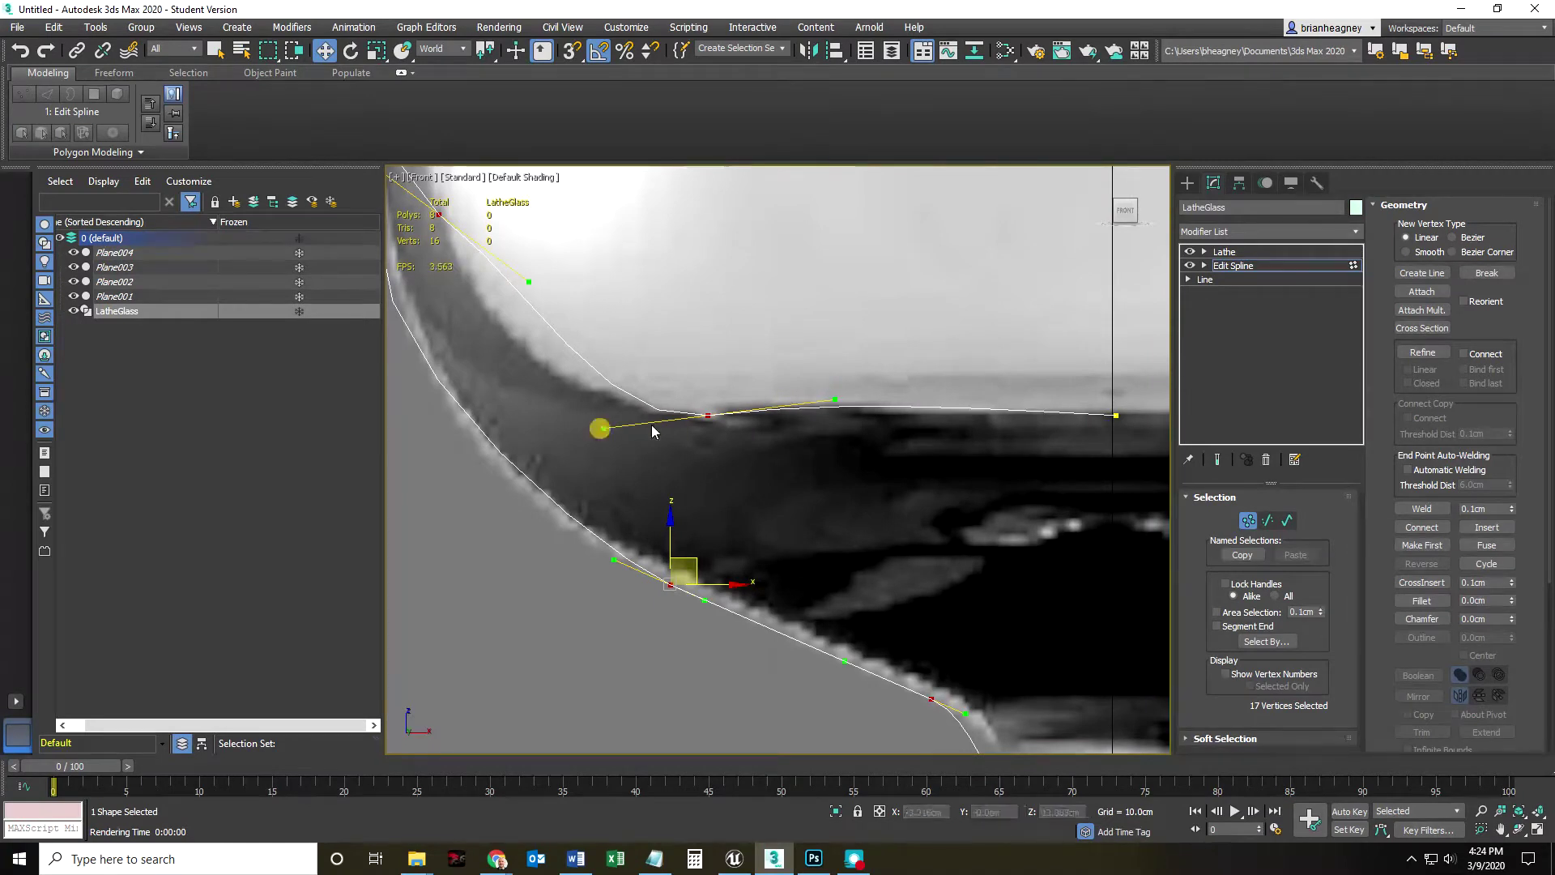
{"action": "left_click", "coordinate": [705, 415]}
{"action": "left_click_drag", "start_coordinate": [759, 419], "coordinate": [742, 419]}
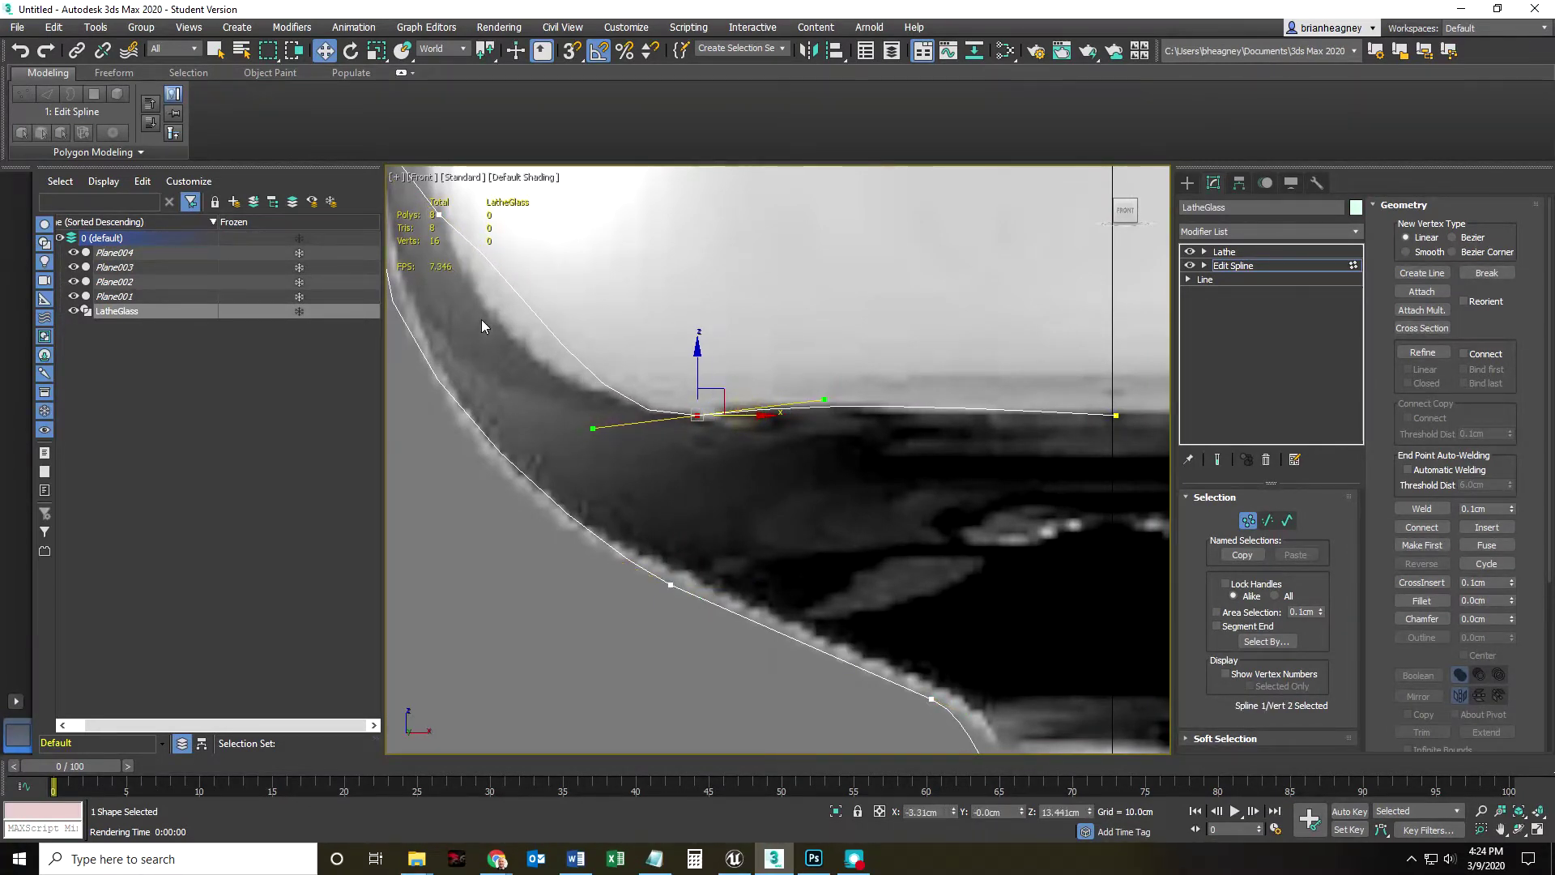
Step: Select the inner lower-wall vertex and swing its upper Bezier handle to test the curve against the reference glass's inner edge
{"action": "middle_click_drag", "start_coordinate": [481, 312], "coordinate": [590, 427]}
{"action": "left_click", "coordinate": [547, 312]}
{"action": "scroll", "coordinate": [528, 387], "scroll_direction": "down", "scroll_amount": 2}
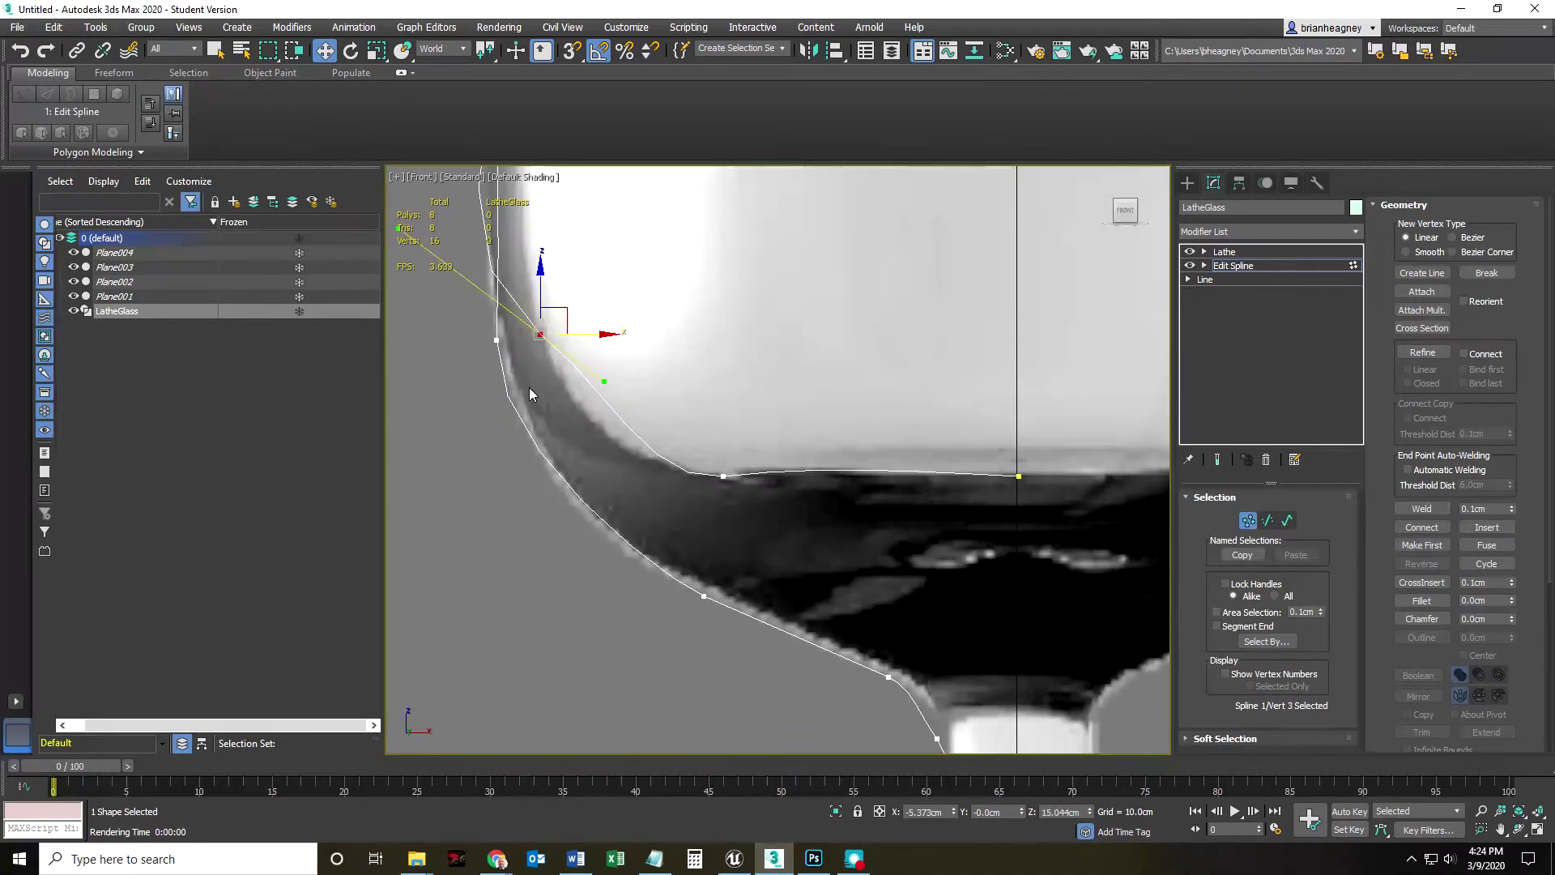
{"action": "scroll", "coordinate": [528, 387], "scroll_direction": "up", "scroll_amount": 4}
{"action": "scroll", "coordinate": [693, 469], "scroll_direction": "down", "scroll_amount": 3}
{"action": "middle_click_drag", "start_coordinate": [649, 430], "coordinate": [766, 527]}
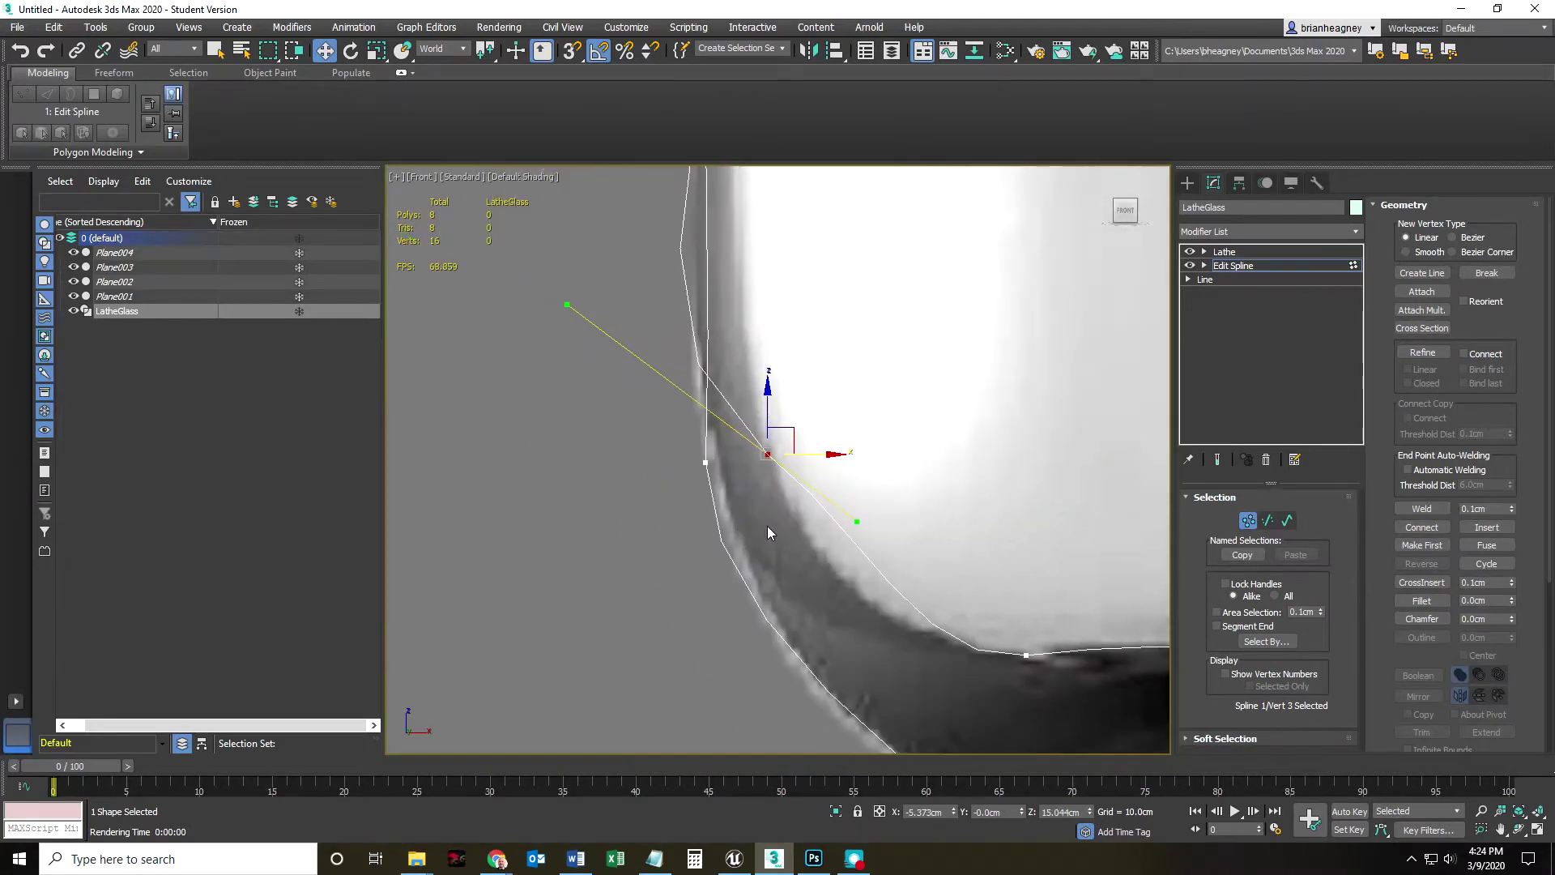
{"action": "left_click_drag", "start_coordinate": [566, 305], "coordinate": [704, 356]}
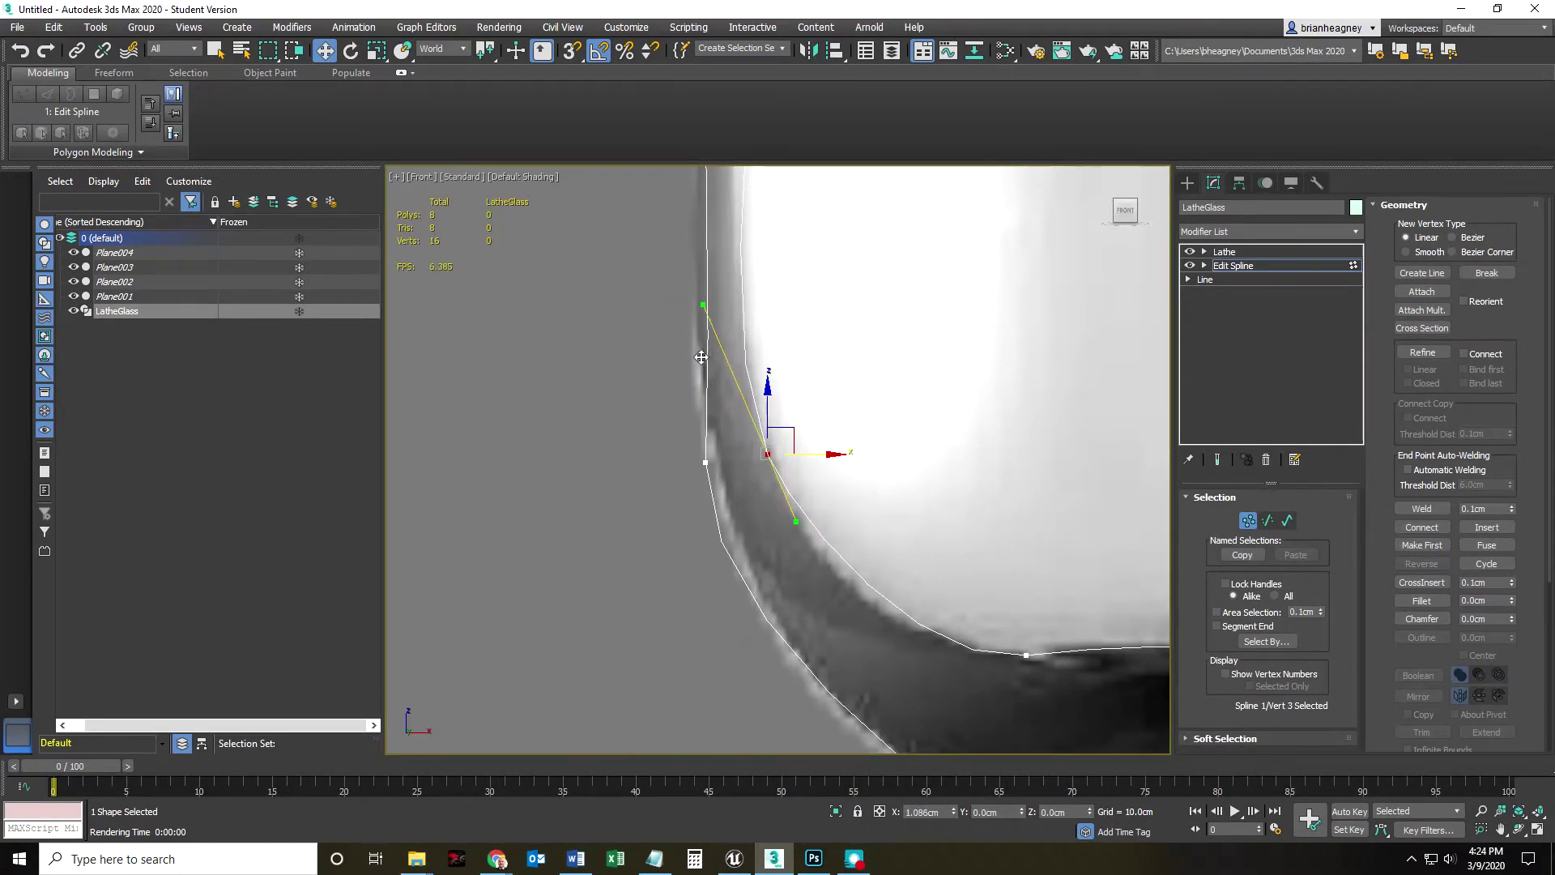
{"action": "left_click_drag", "start_coordinate": [704, 305], "coordinate": [639, 334]}
{"action": "left_click", "coordinate": [750, 468]}
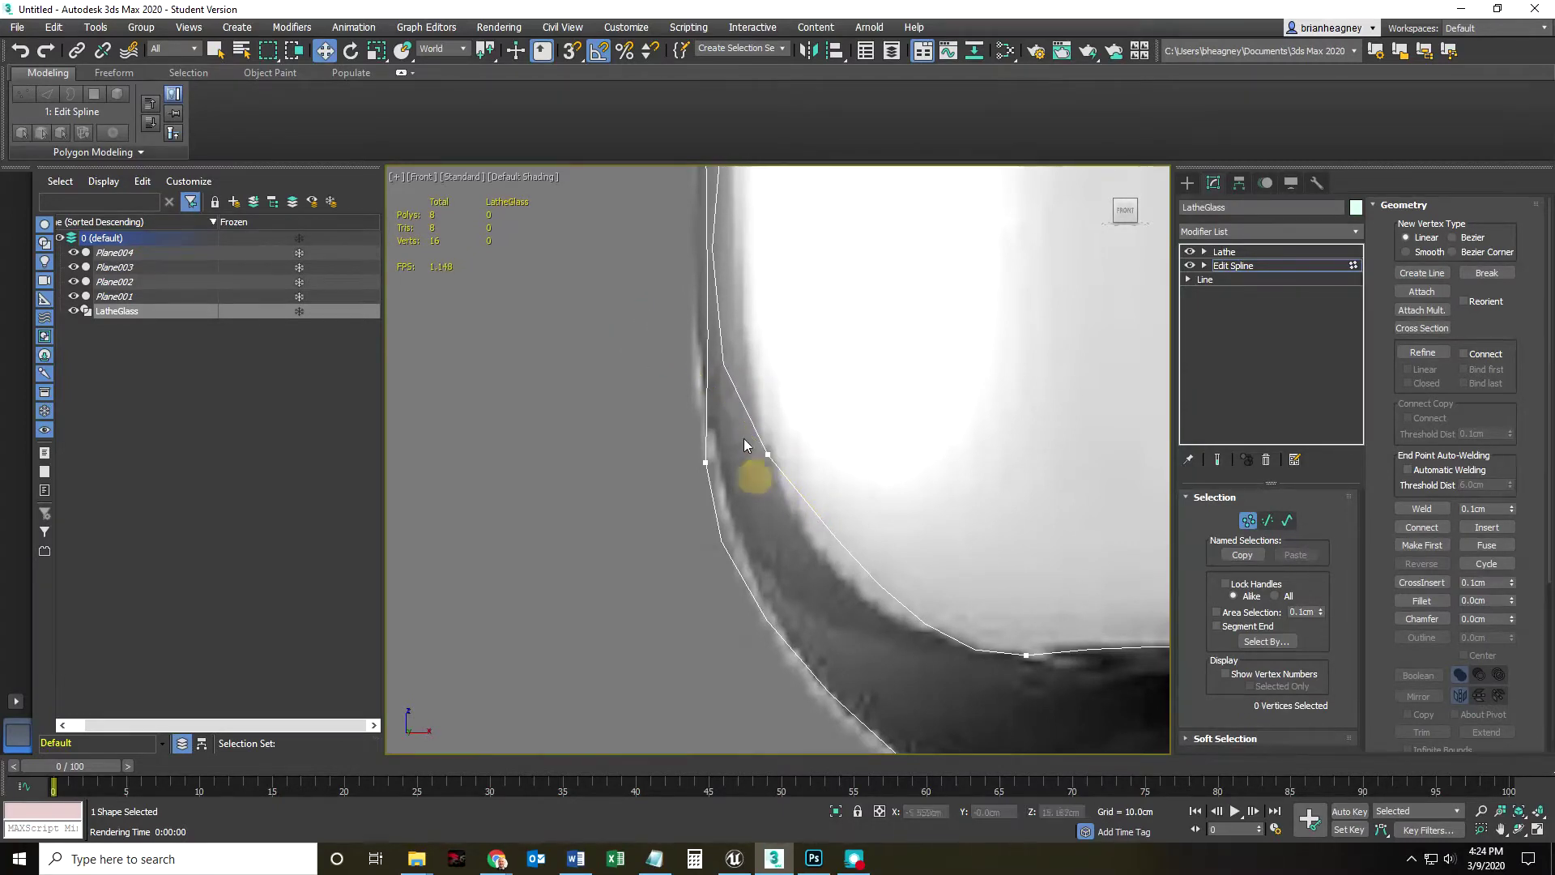
Step: Nudge the inner lower-wall vertex inward and slightly down, and steepen its Bezier handle to follow the reference glass's inner edge
{"action": "mouse_move", "coordinate": [816, 456]}
{"action": "left_mouse_down"}
{"action": "mouse_move", "coordinate": [887, 453]}
{"action": "mouse_move", "coordinate": [823, 471]}
{"action": "left_mouse_up"}
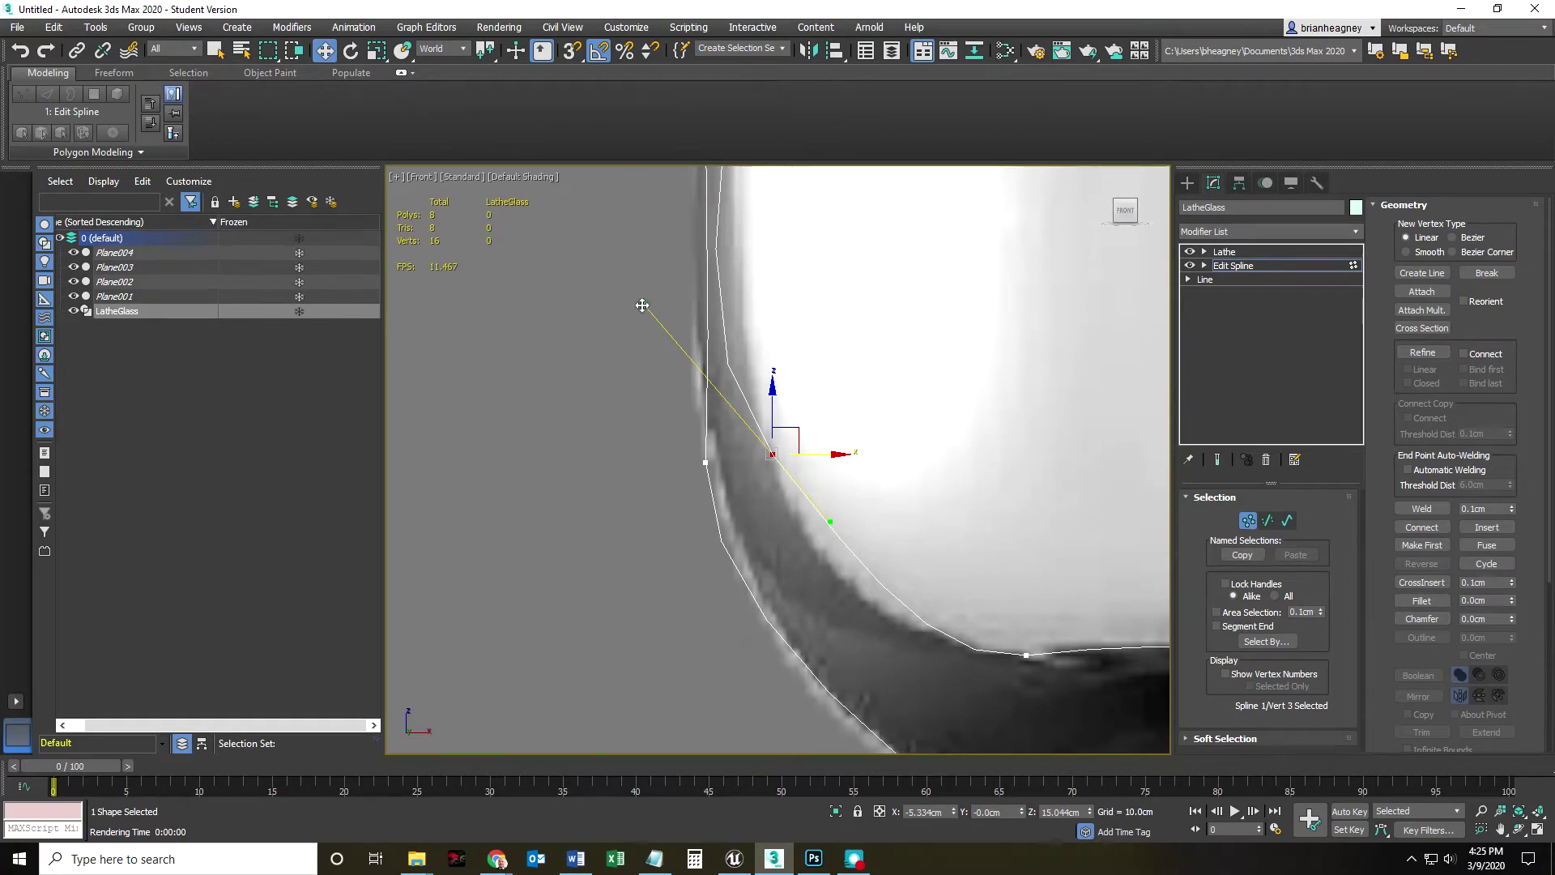
{"action": "left_click_drag", "start_coordinate": [644, 304], "coordinate": [700, 305]}
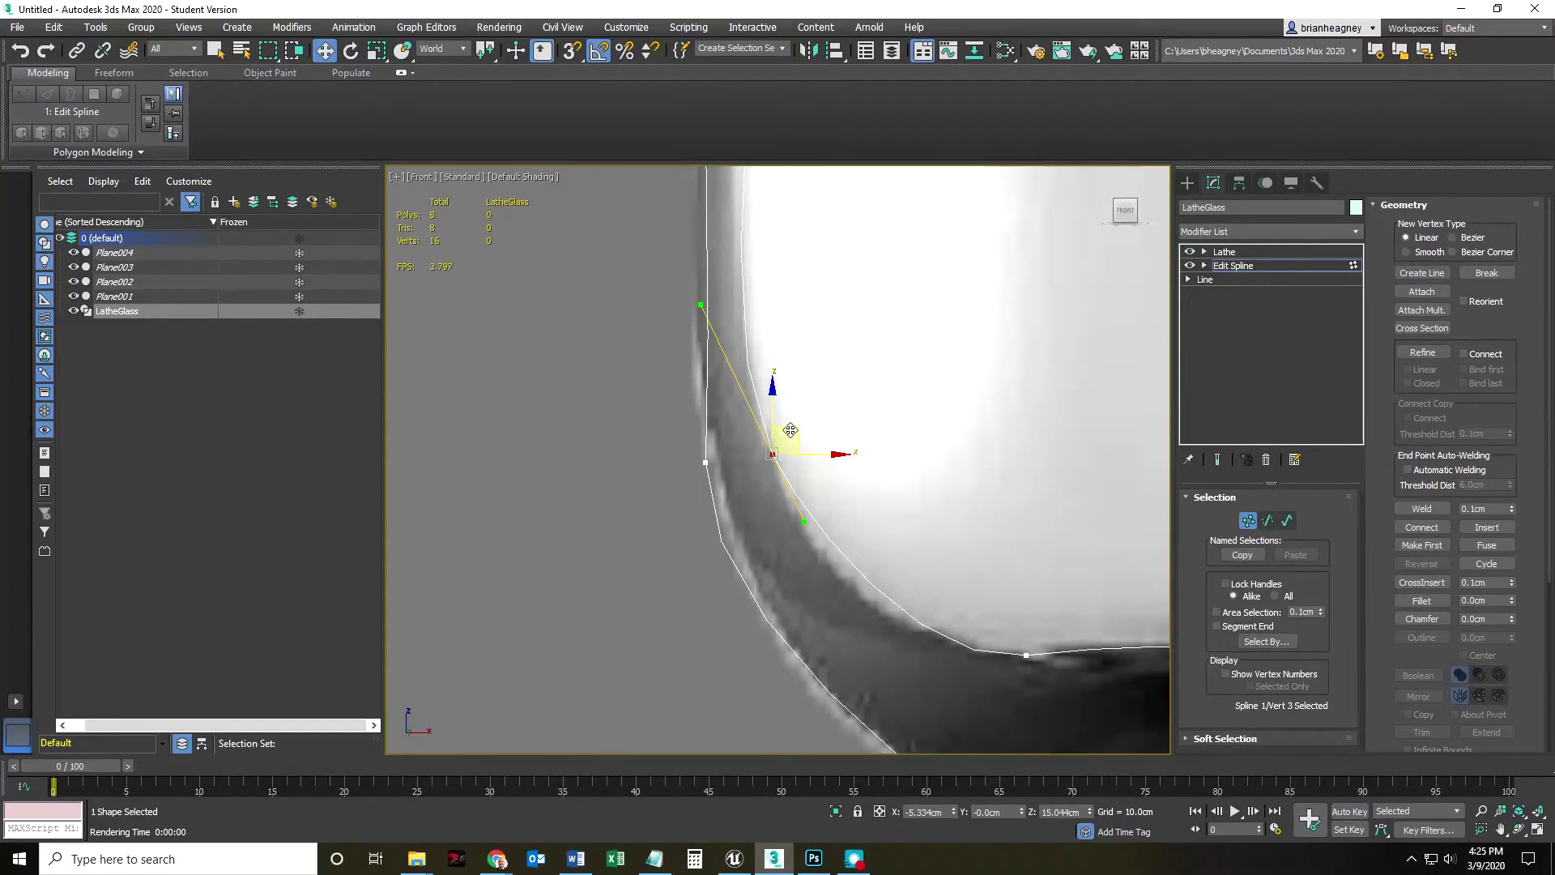
{"action": "left_click_drag", "start_coordinate": [772, 414], "coordinate": [762, 405]}
{"action": "mouse_move", "coordinate": [698, 309]}
{"action": "left_mouse_down"}
{"action": "mouse_move", "coordinate": [701, 366]}
{"action": "mouse_move", "coordinate": [712, 328]}
{"action": "left_mouse_up"}
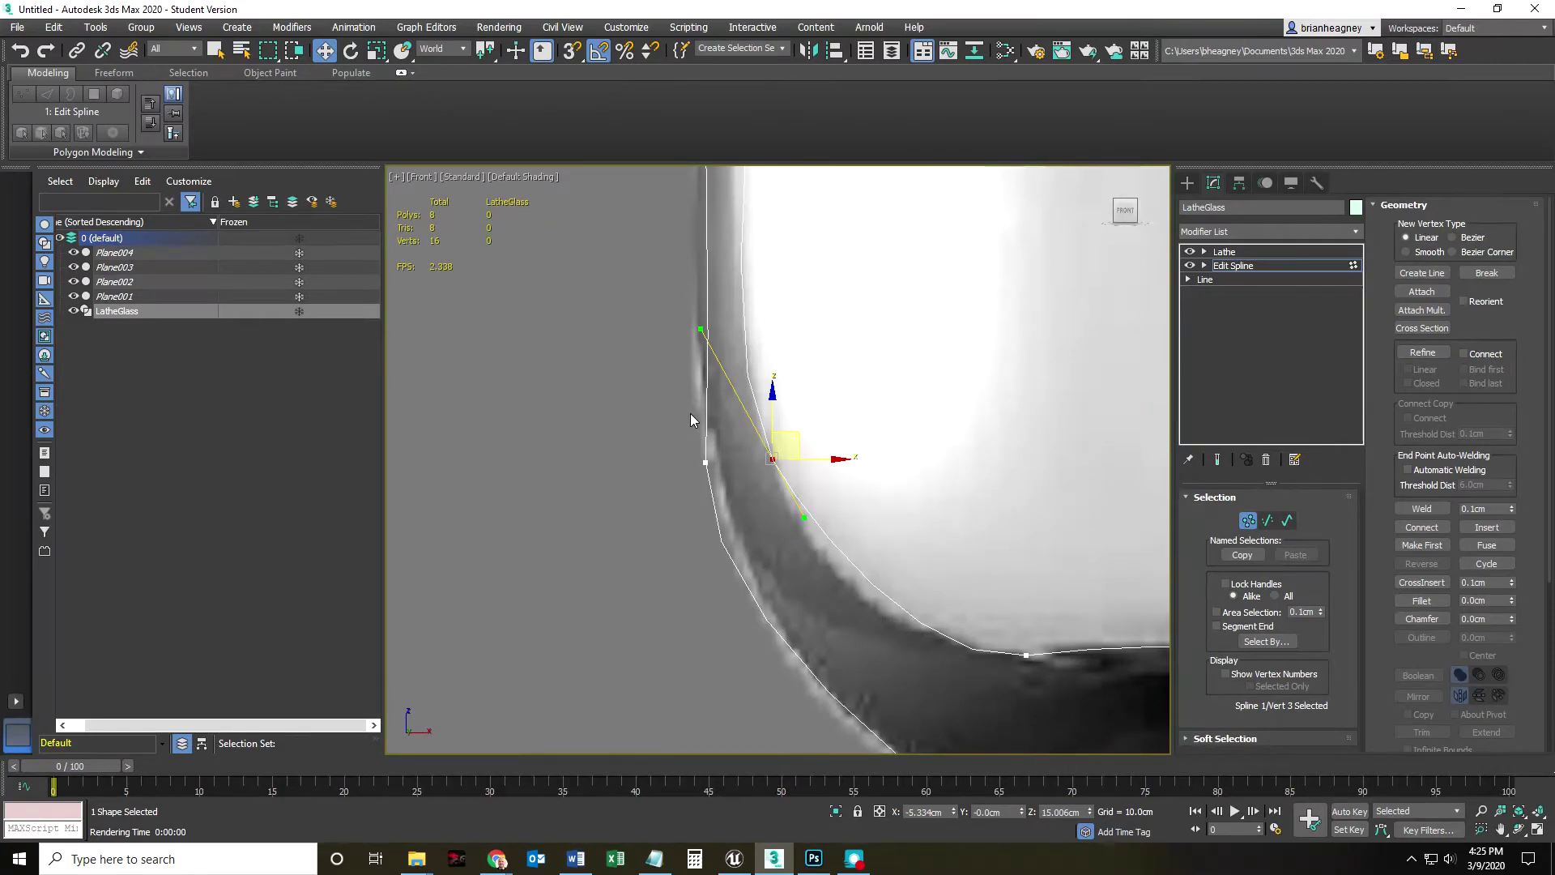
{"action": "mouse_move", "coordinate": [700, 333]}
{"action": "left_mouse_down"}
{"action": "mouse_move", "coordinate": [707, 380]}
{"action": "mouse_move", "coordinate": [718, 325]}
{"action": "left_mouse_up"}
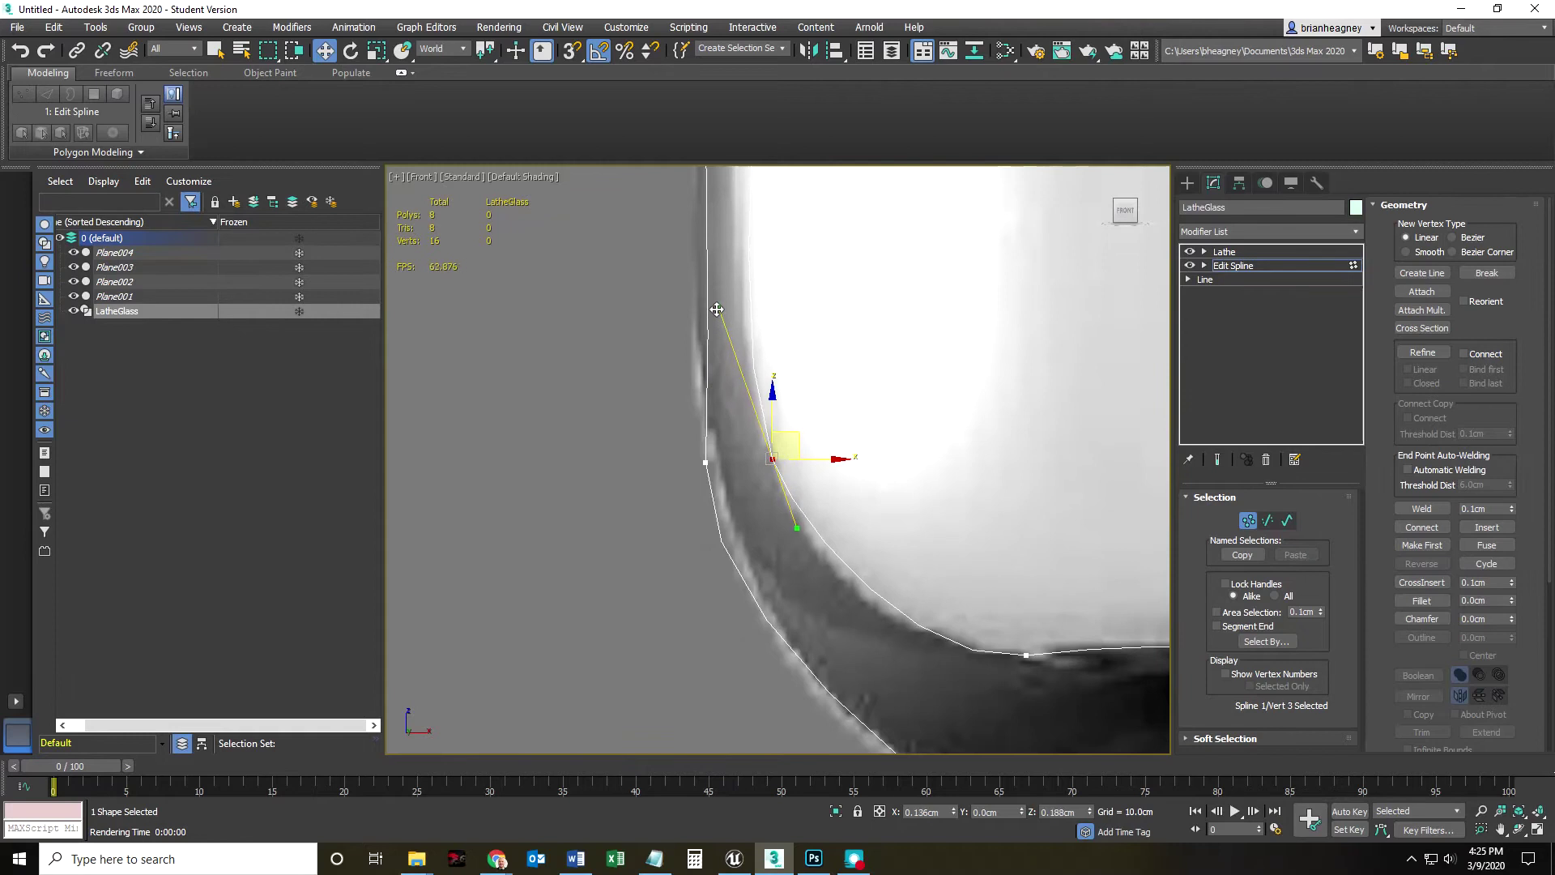
Step: Select both inner lower-bowl vertices, then lengthen the wall vertex's handle and flatten the floor vertex's handle
{"action": "left_click", "coordinate": [1002, 650]}
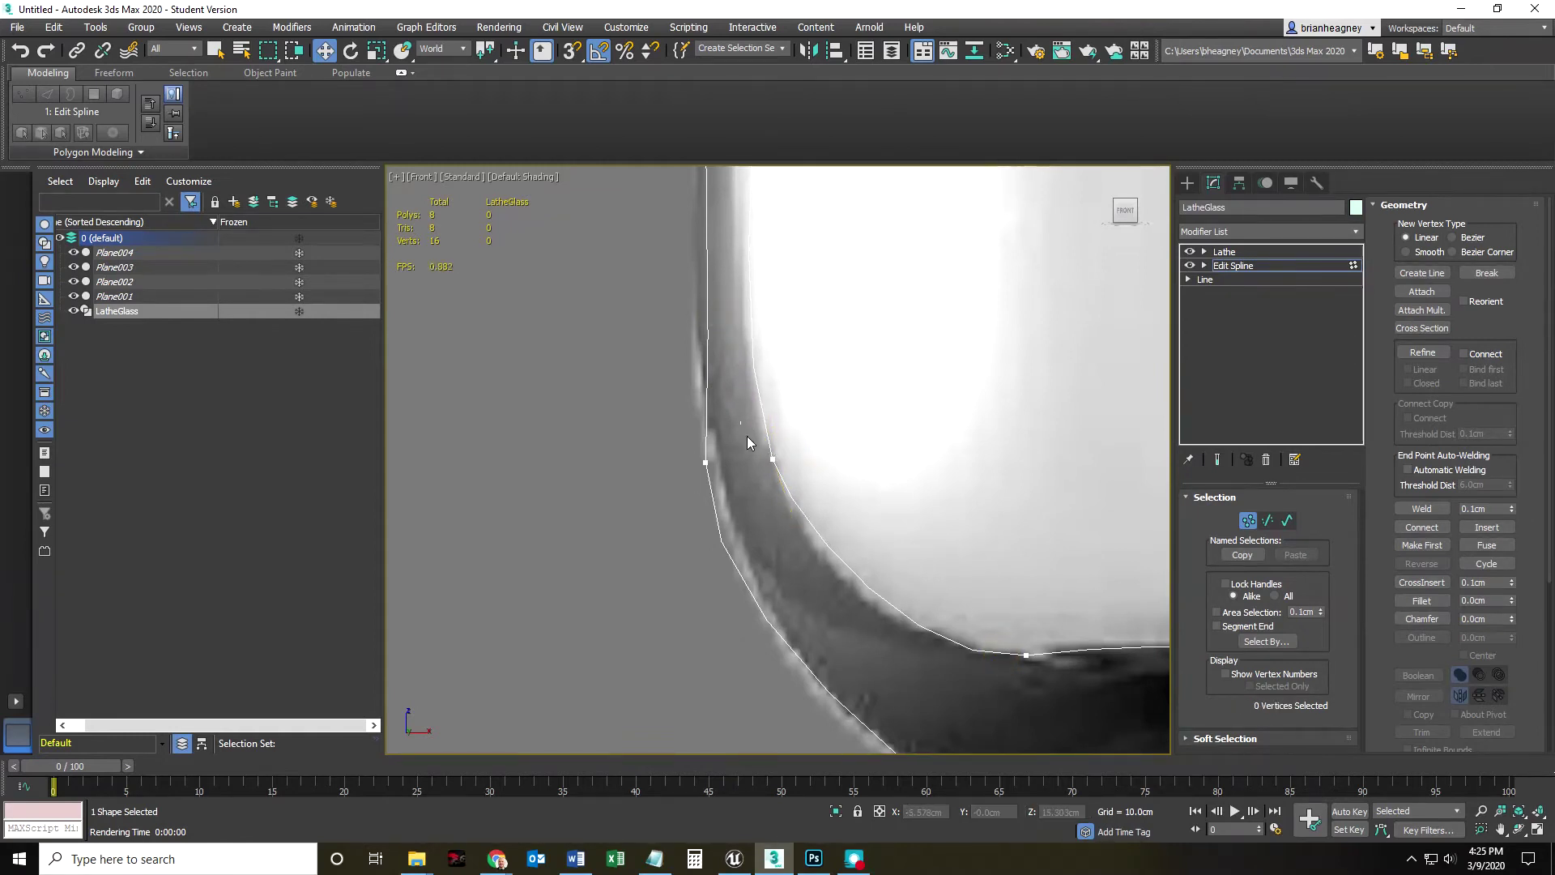
{"action": "left_click_drag", "start_coordinate": [1000, 674], "coordinate": [1058, 693]}
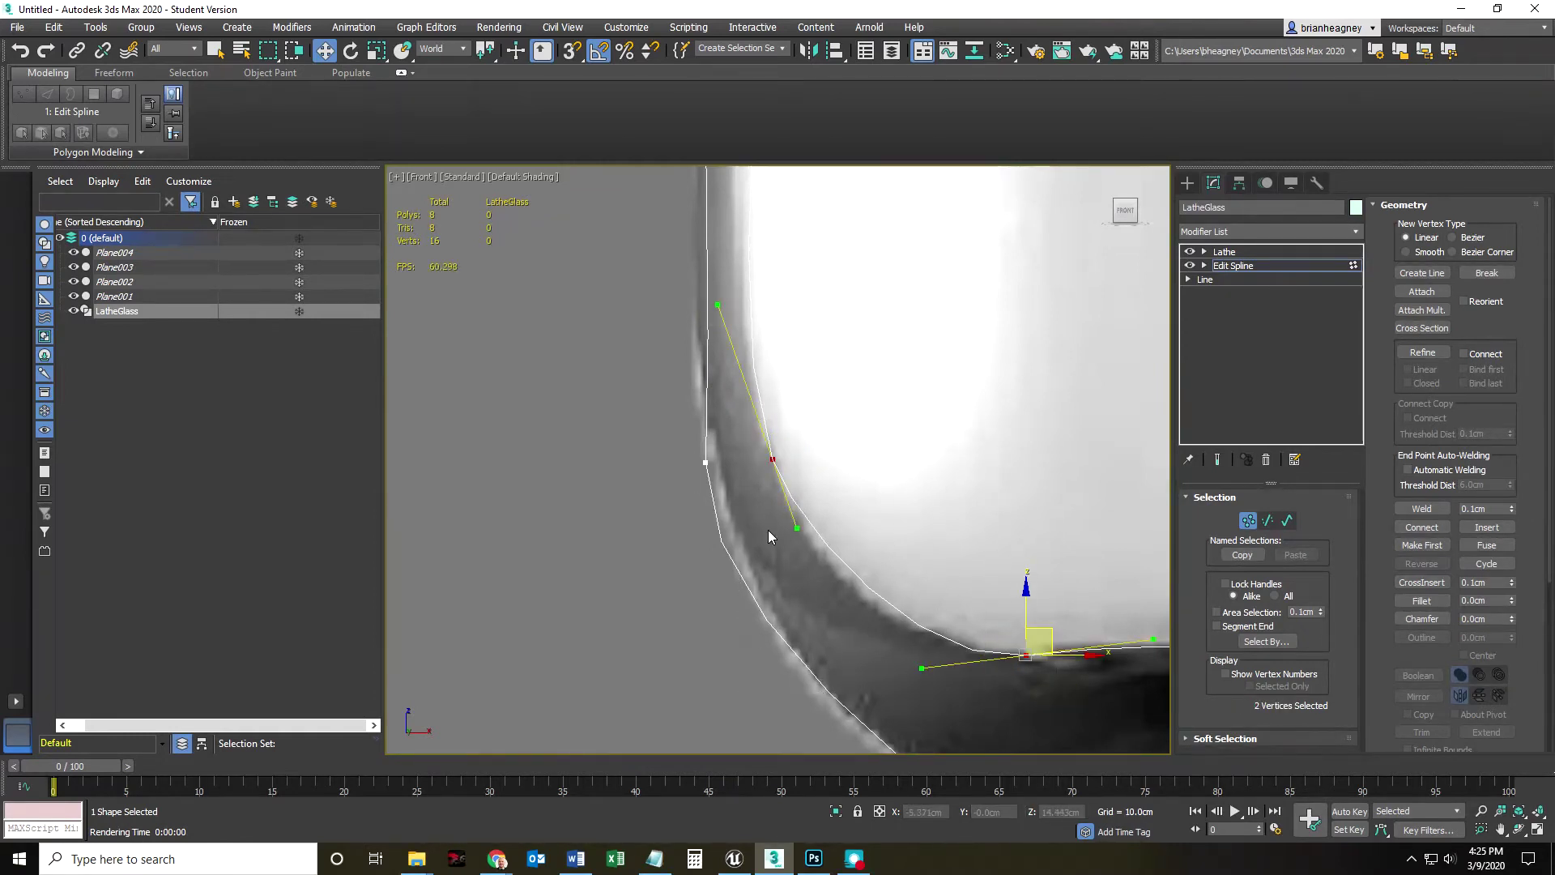
{"action": "left_click_drag", "start_coordinate": [797, 528], "coordinate": [807, 552]}
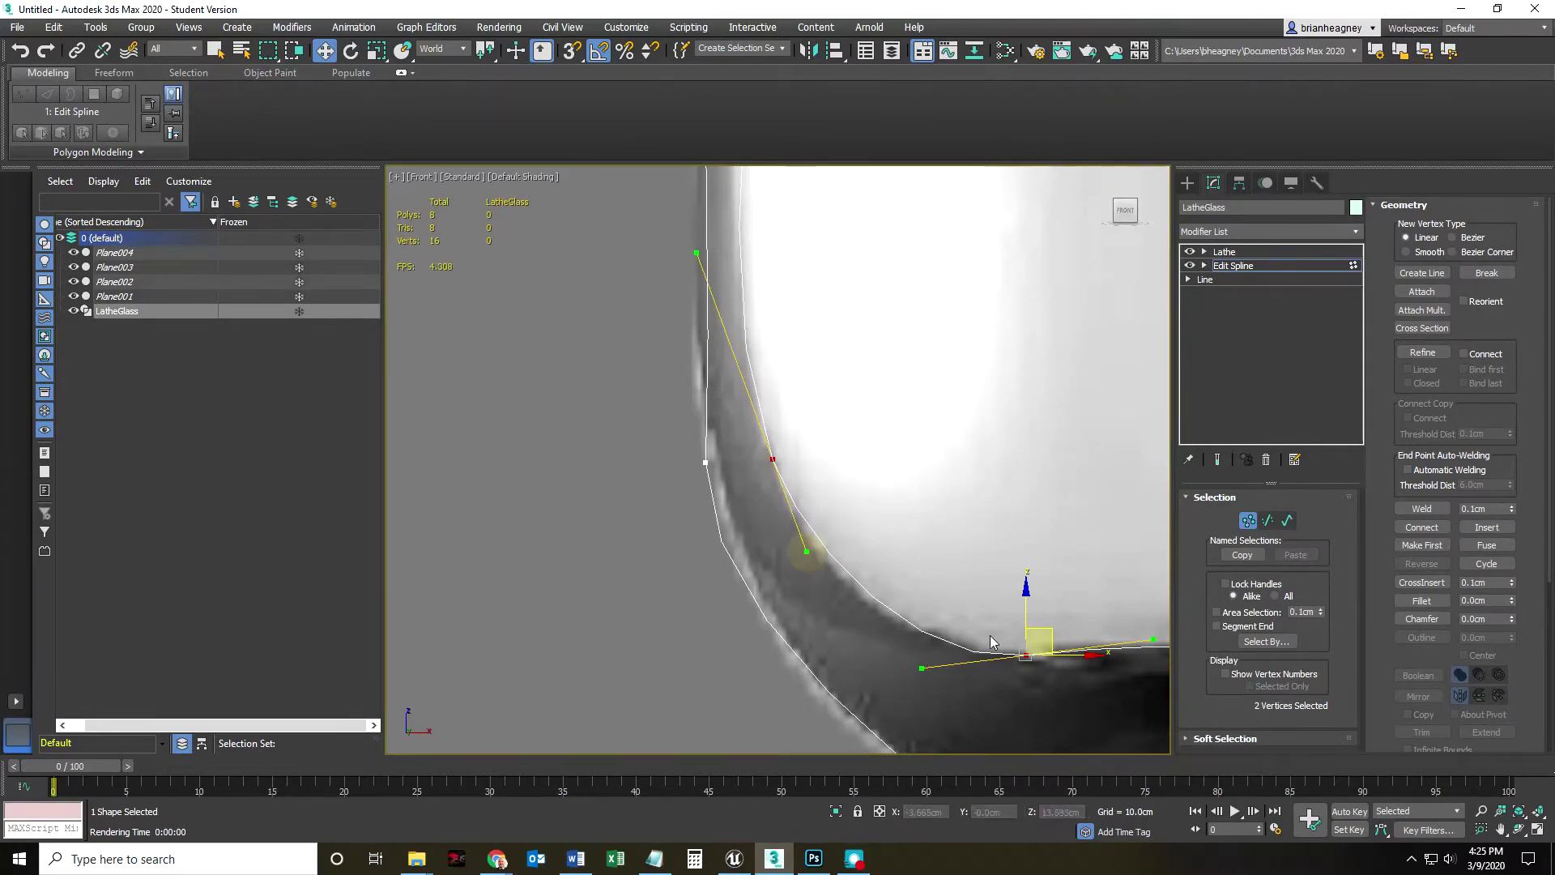
{"action": "left_click_drag", "start_coordinate": [921, 670], "coordinate": [926, 664]}
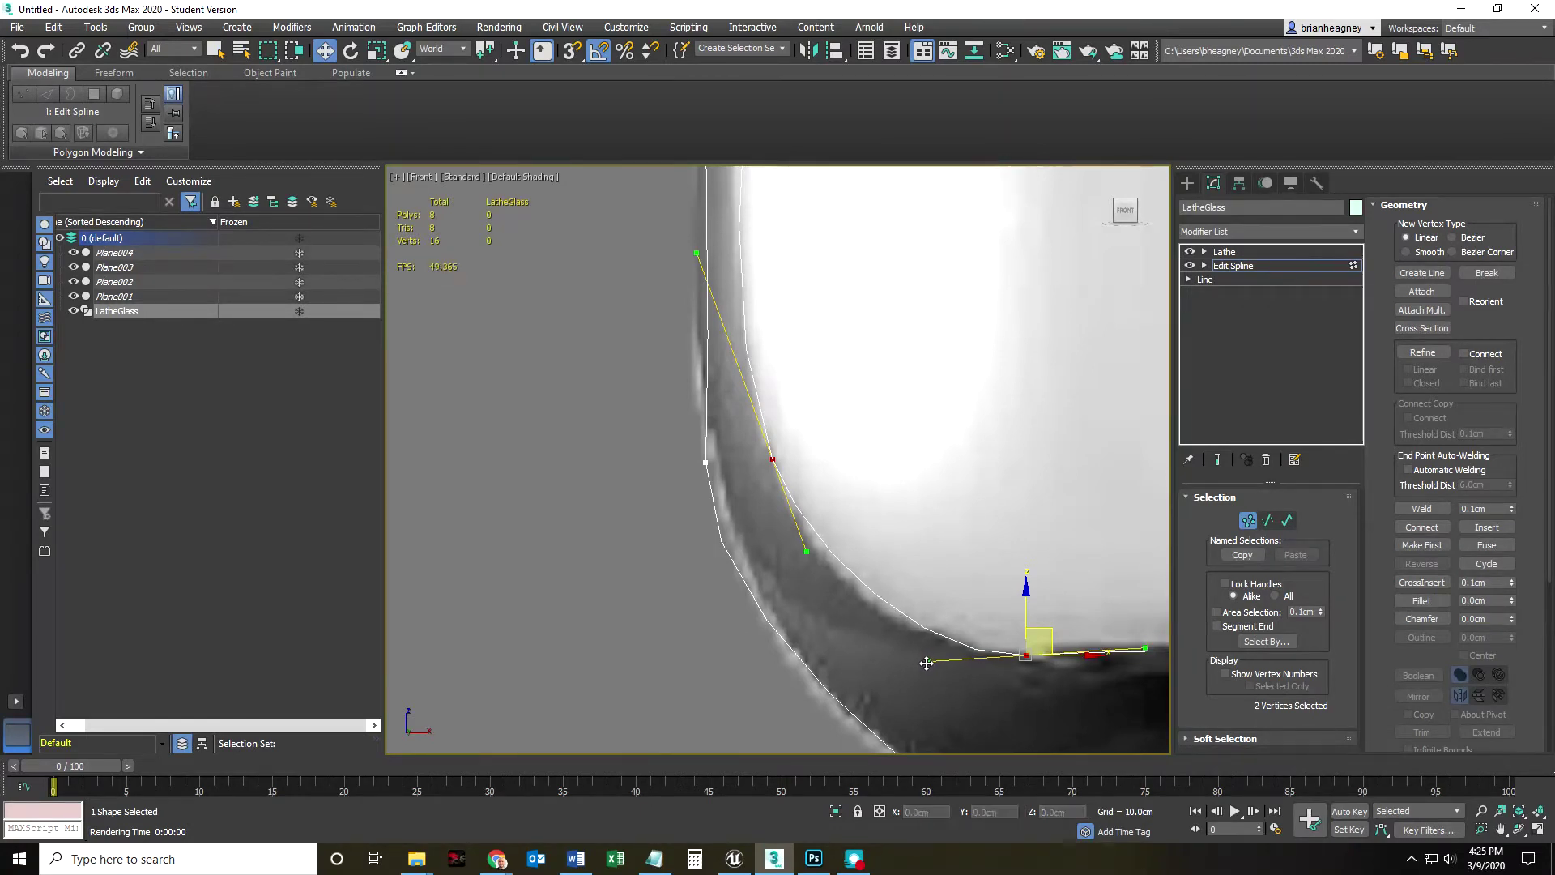
{"action": "scroll", "coordinate": [838, 637], "scroll_direction": "down", "scroll_amount": 3}
{"action": "left_click", "coordinate": [720, 607]}
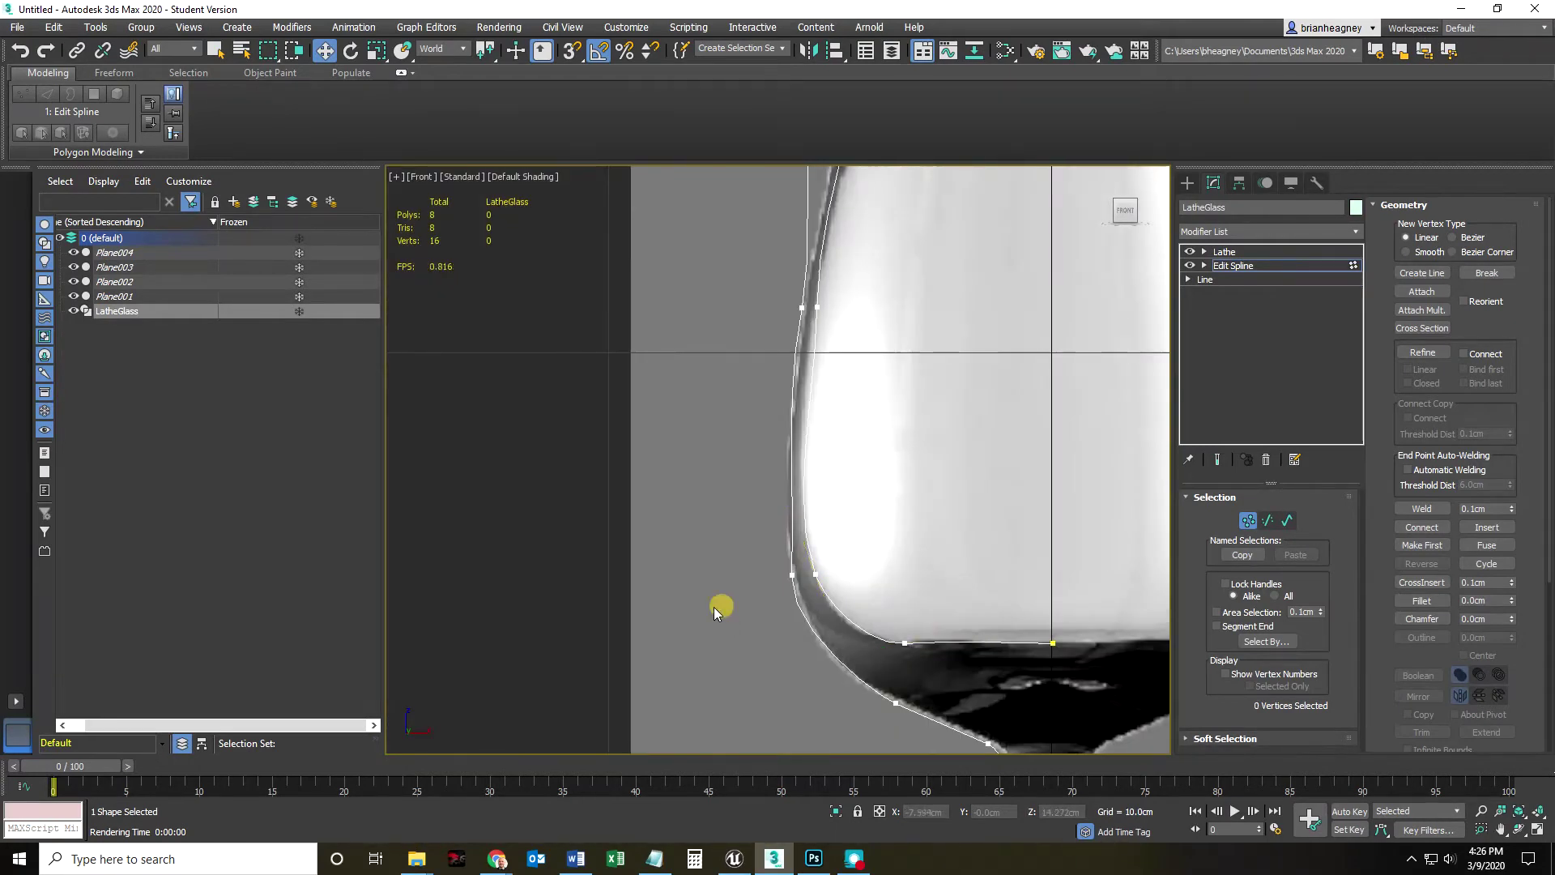
Step: Select the bowl's wall and rim vertices and rotate the inner and outer mid-wall handles to match the glass's slope
{"action": "scroll", "coordinate": [737, 536], "scroll_direction": "down", "scroll_amount": 4}
{"action": "left_click_drag", "start_coordinate": [783, 615], "coordinate": [836, 774]}
{"action": "scroll", "coordinate": [787, 504], "scroll_direction": "up", "scroll_amount": 5}
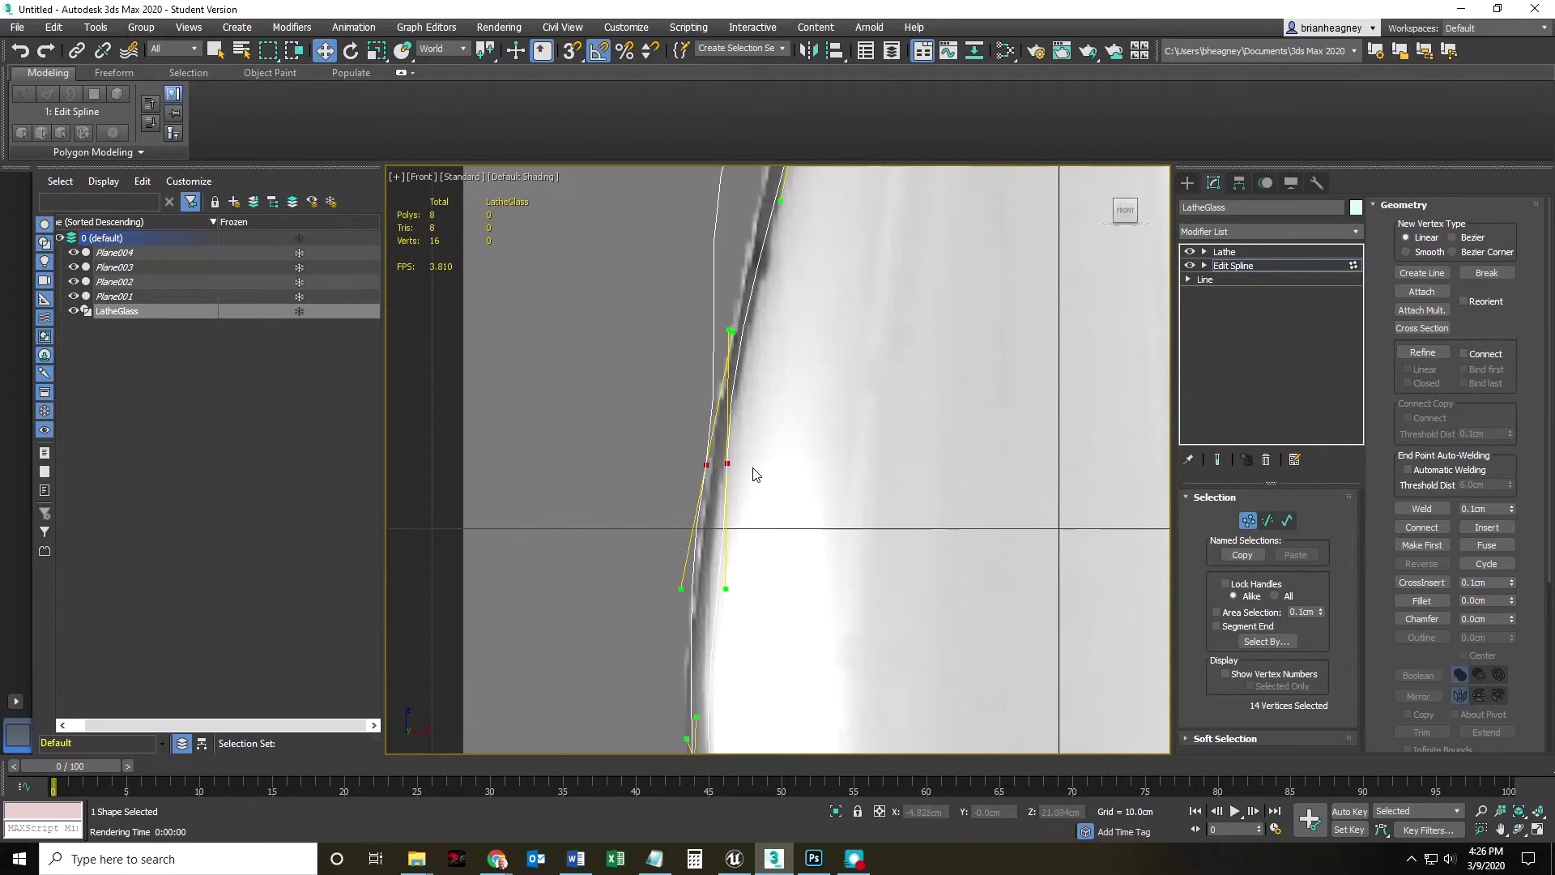
{"action": "left_click_drag", "start_coordinate": [728, 332], "coordinate": [742, 339]}
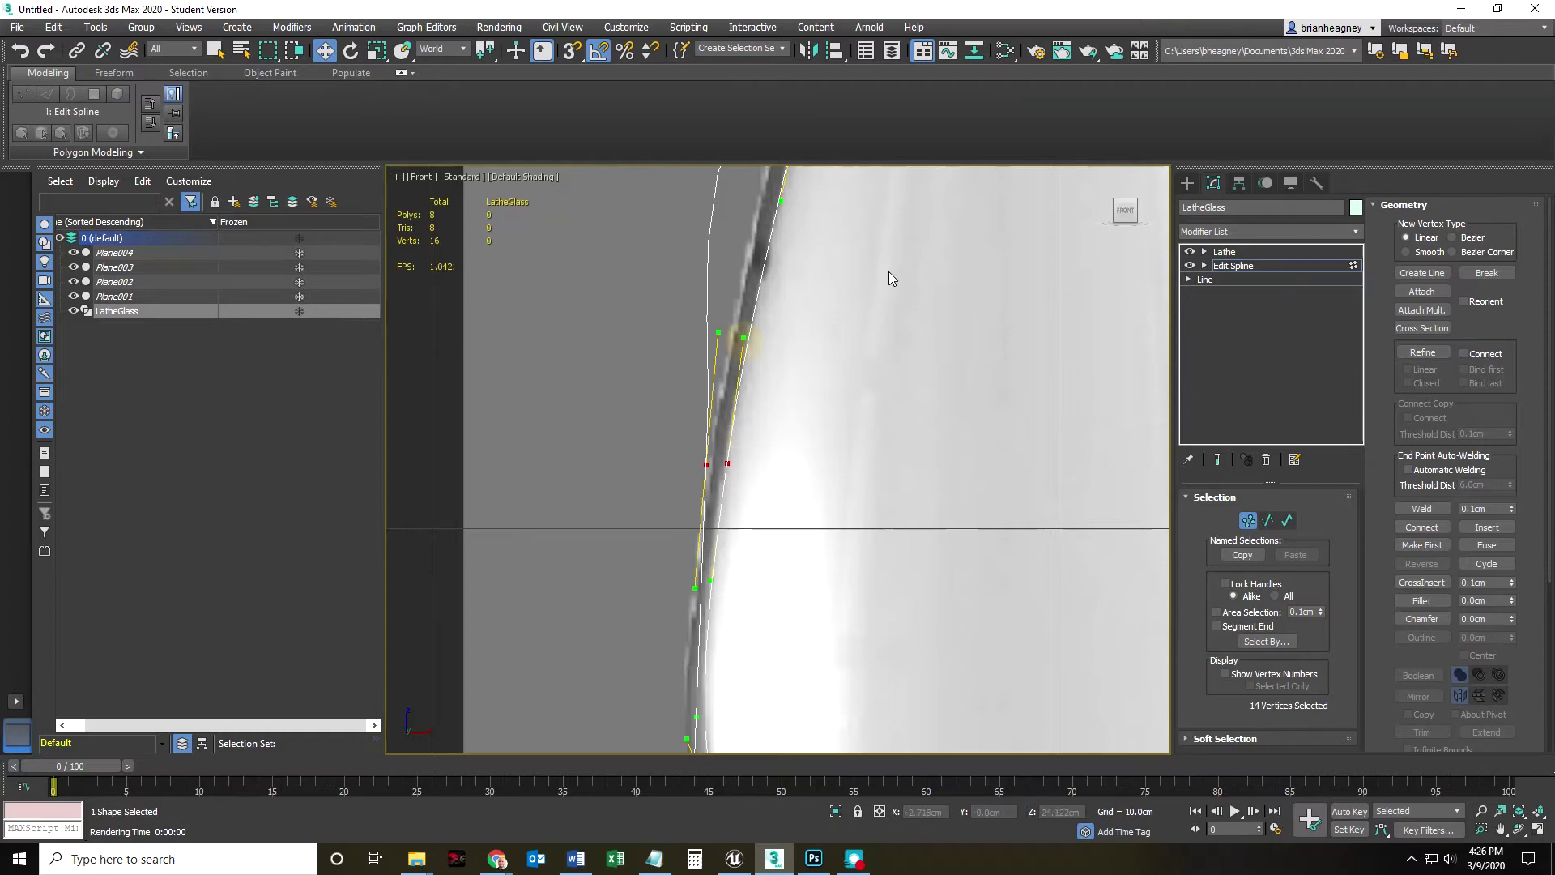
Step: Try pulling the outer rim vertex's long lower Bezier handle farther down and away from the glass
{"action": "scroll", "coordinate": [823, 521], "scroll_direction": "down", "scroll_amount": 5}
{"action": "scroll", "coordinate": [751, 306], "scroll_direction": "up", "scroll_amount": 4}
{"action": "scroll", "coordinate": [737, 279], "scroll_direction": "down", "scroll_amount": 2}
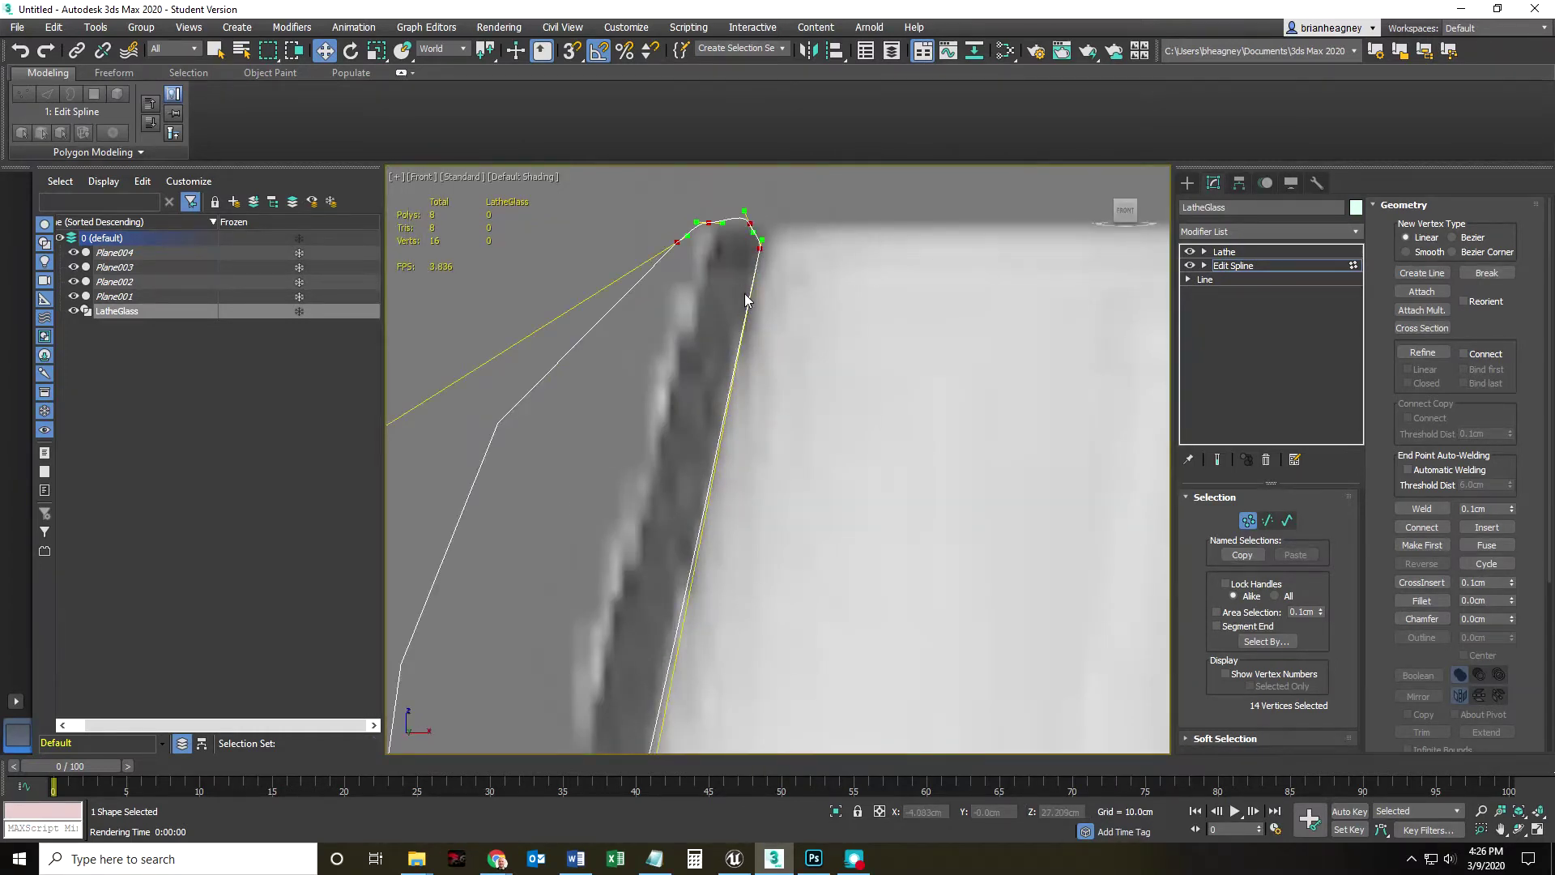
{"action": "scroll", "coordinate": [740, 322], "scroll_direction": "up", "scroll_amount": 2}
{"action": "scroll", "coordinate": [677, 372], "scroll_direction": "down", "scroll_amount": 2}
{"action": "middle_click_drag", "start_coordinate": [678, 372], "coordinate": [840, 410]}
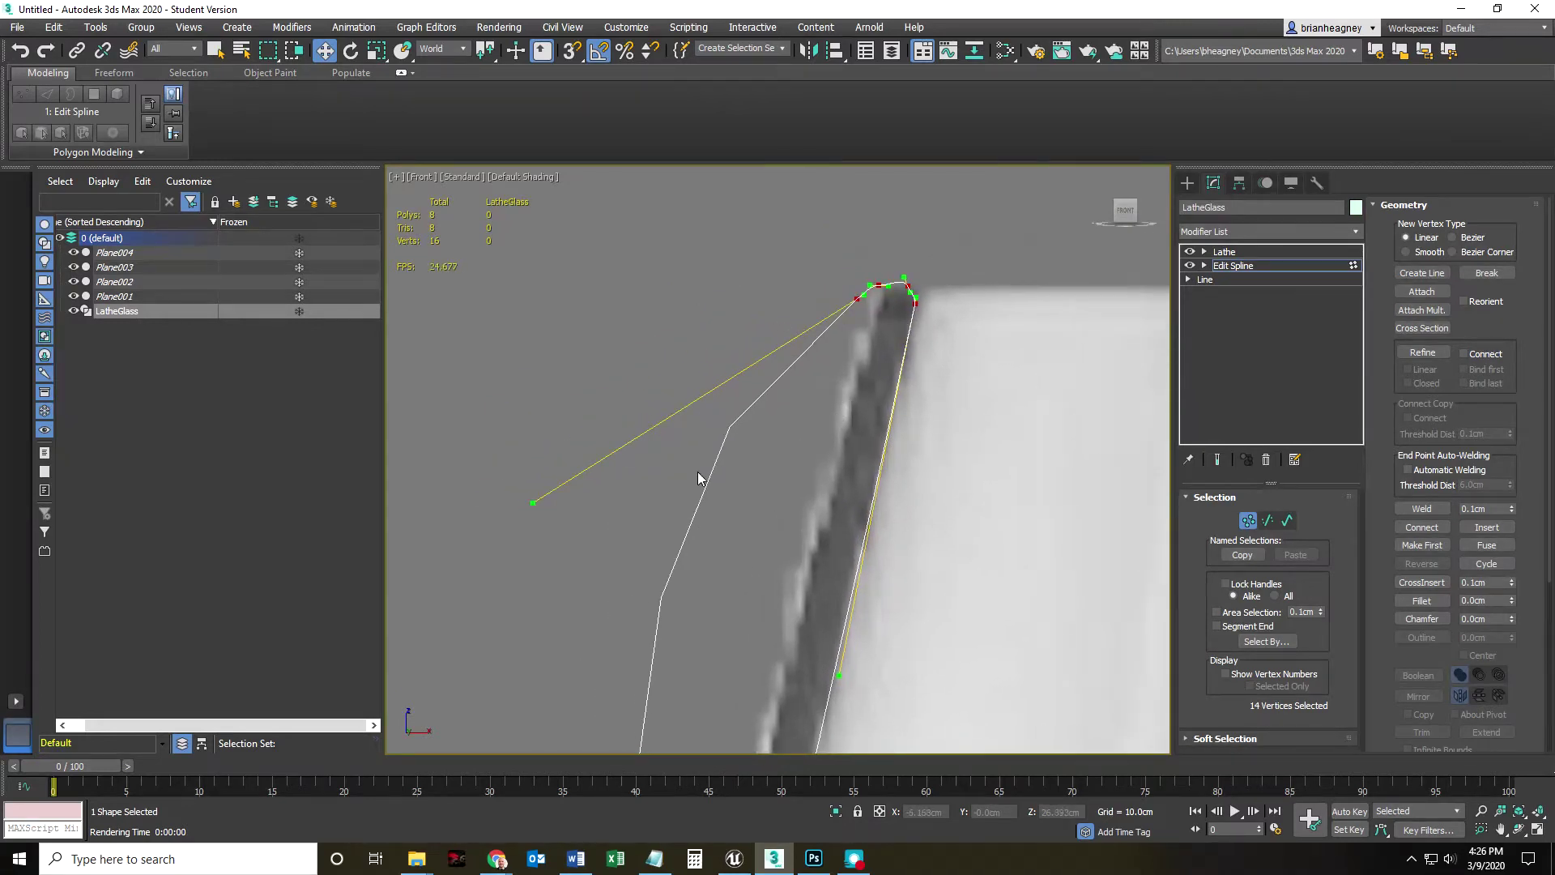
{"action": "left_click_drag", "start_coordinate": [535, 504], "coordinate": [456, 573]}
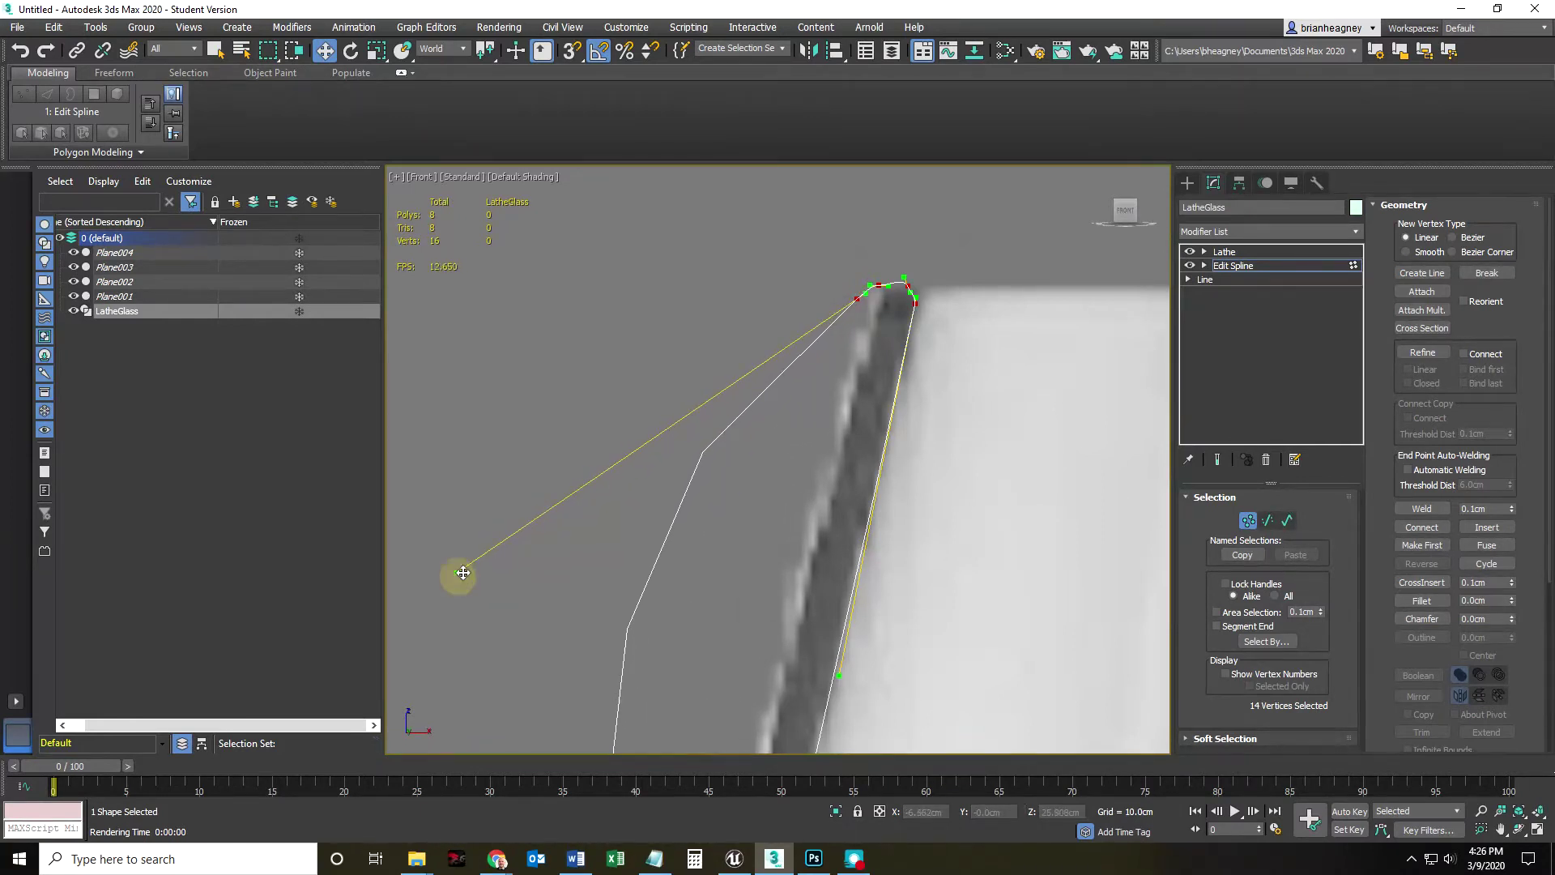
Step: Steepen the outer rim vertex's handles, then shorten its lower handle close to the vertex
{"action": "left_click", "coordinate": [858, 294]}
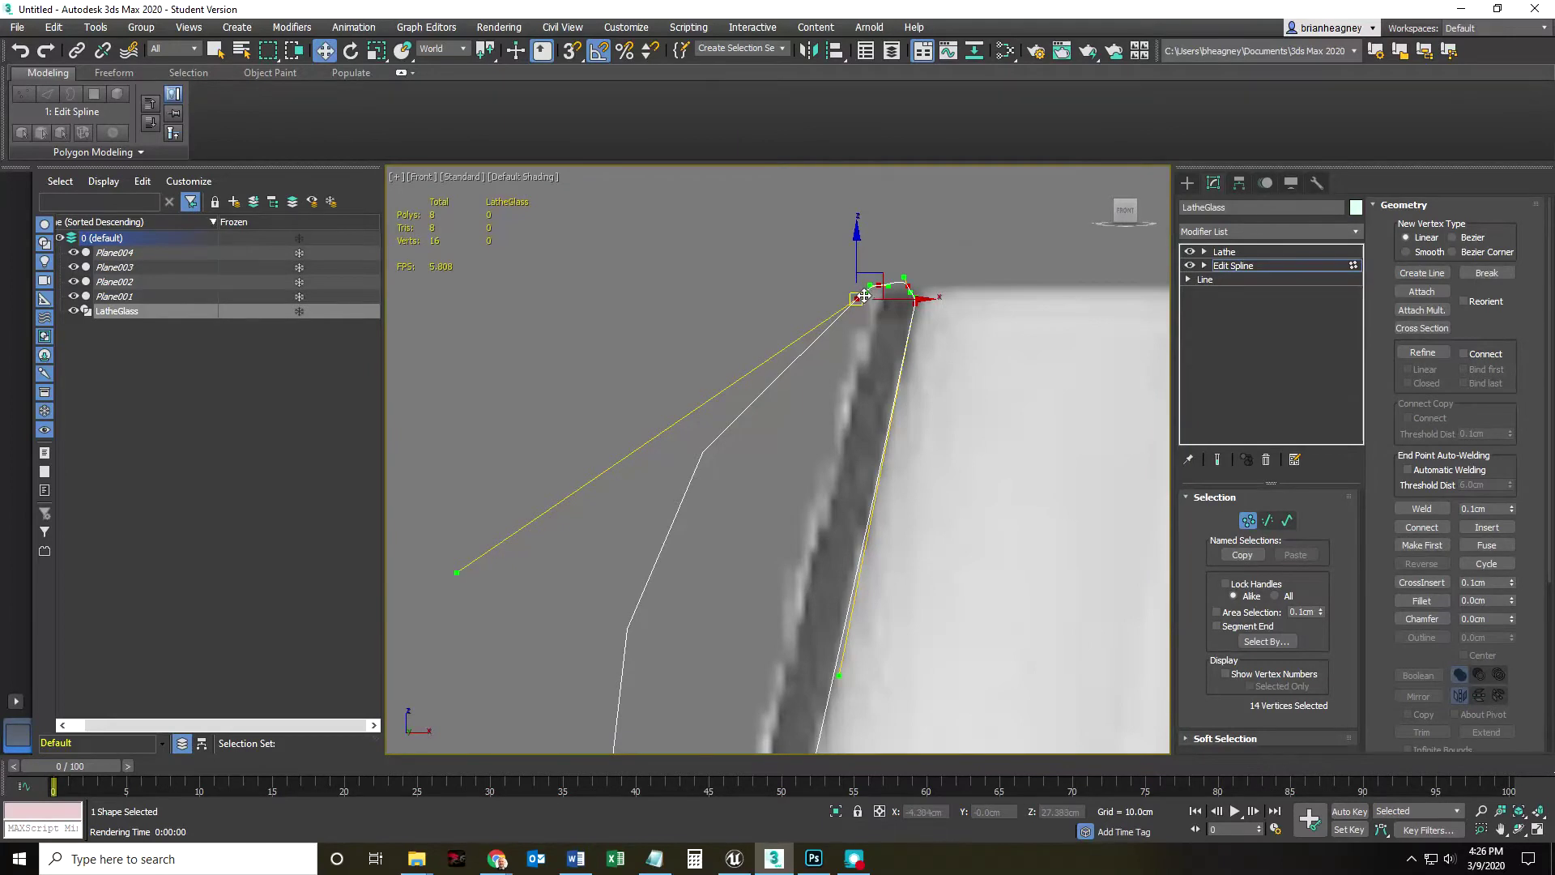
{"action": "scroll", "coordinate": [861, 298], "scroll_direction": "up", "scroll_amount": 5}
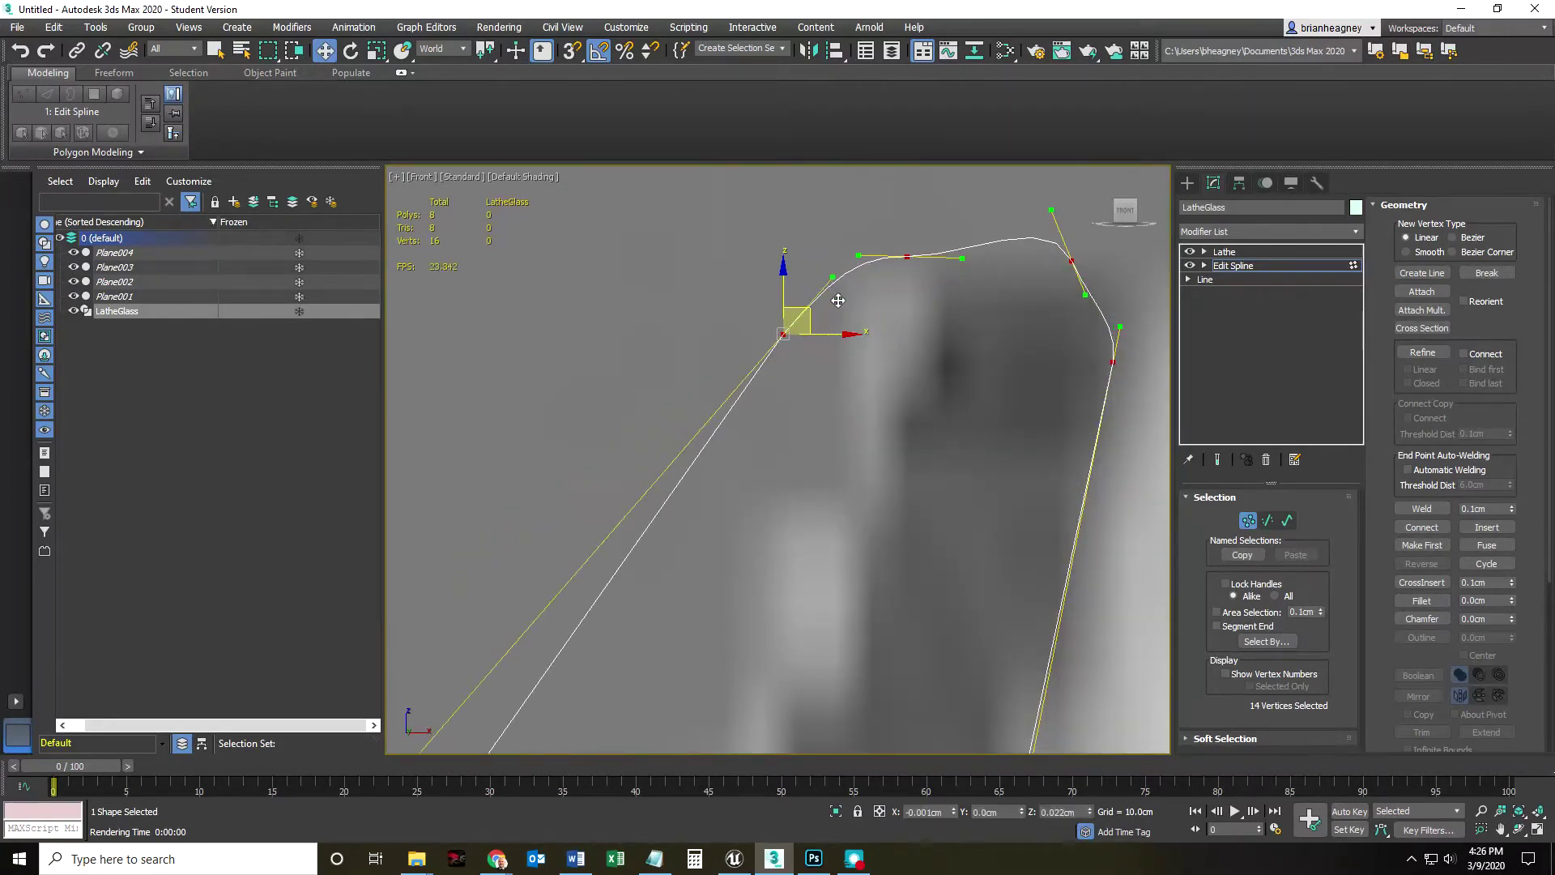
{"action": "scroll", "coordinate": [717, 421], "scroll_direction": "up", "scroll_amount": 3}
{"action": "scroll", "coordinate": [693, 469], "scroll_direction": "up", "scroll_amount": 3}
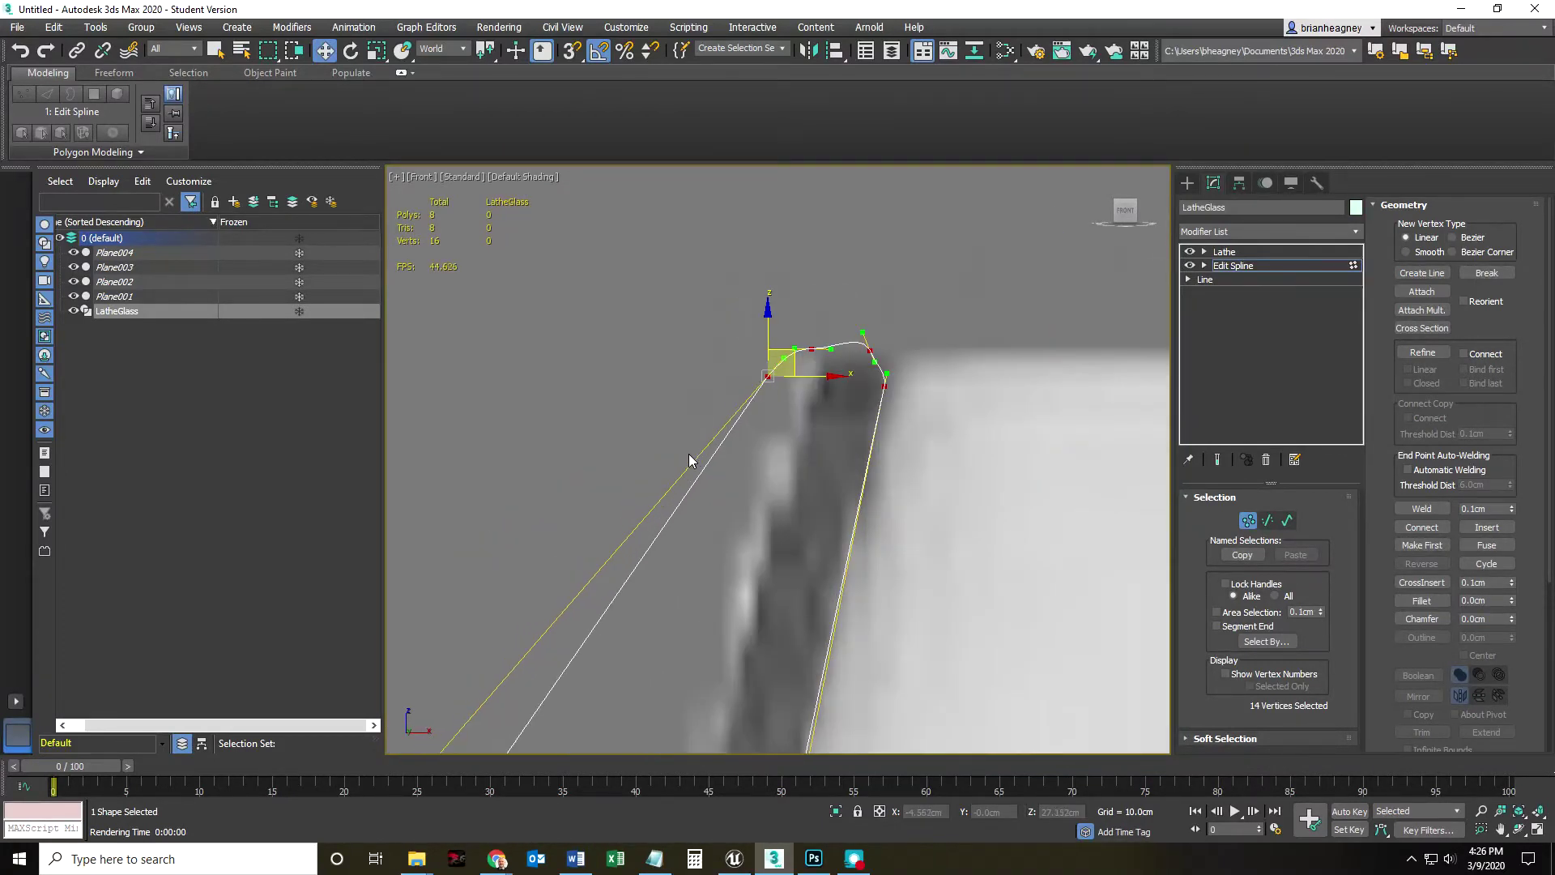
{"action": "middle_click_drag", "start_coordinate": [761, 434], "coordinate": [861, 410]}
{"action": "scroll", "coordinate": [742, 479], "scroll_direction": "up", "scroll_amount": 2}
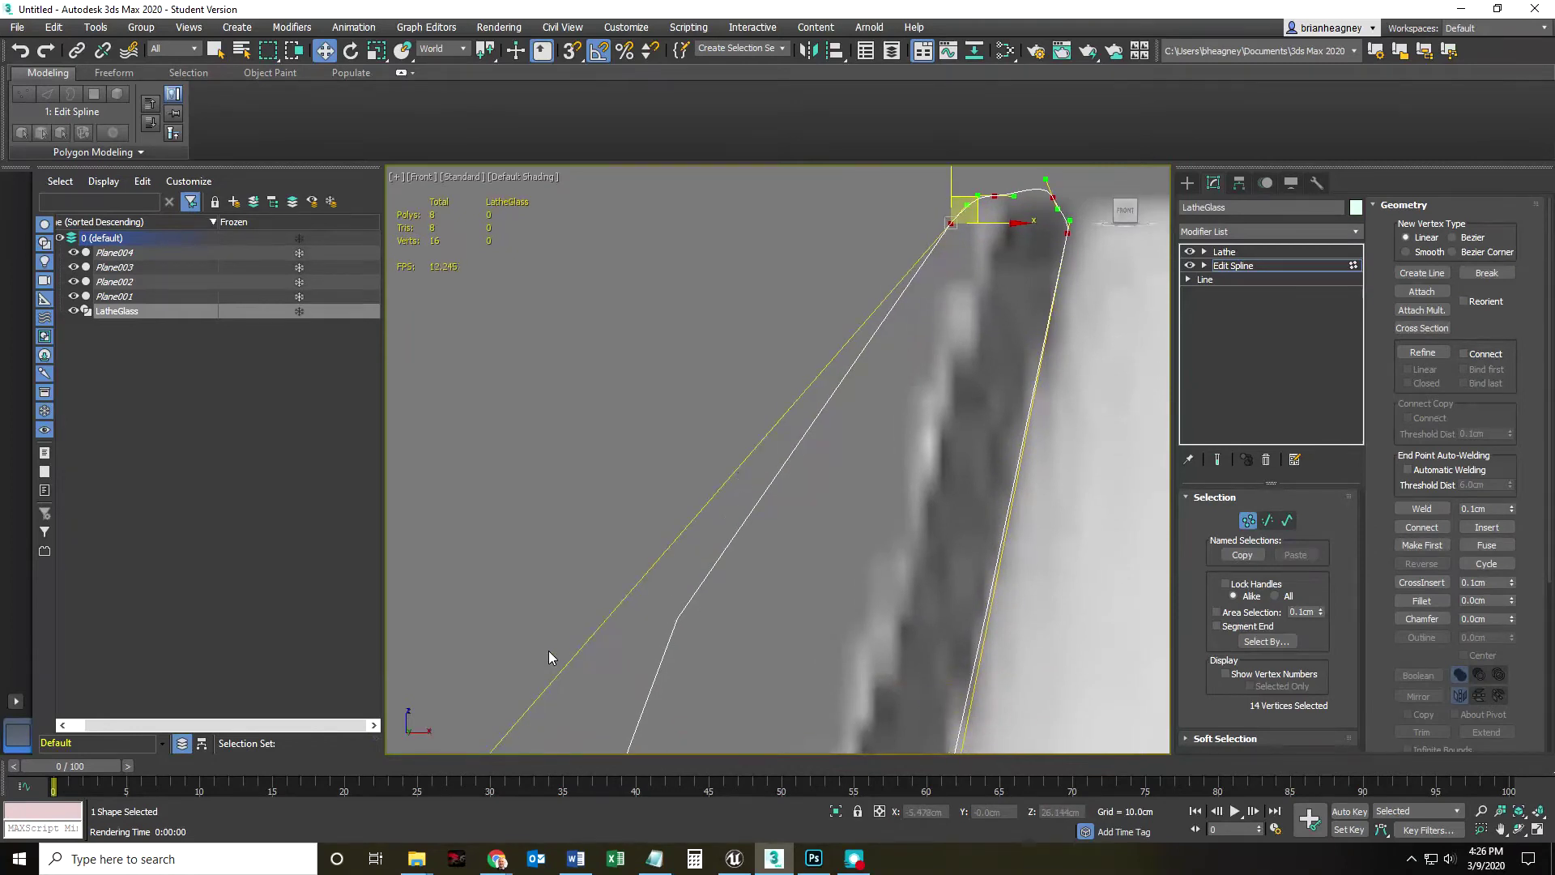
{"action": "scroll", "coordinate": [605, 532], "scroll_direction": "down", "scroll_amount": 5}
{"action": "left_click_drag", "start_coordinate": [463, 719], "coordinate": [472, 683]}
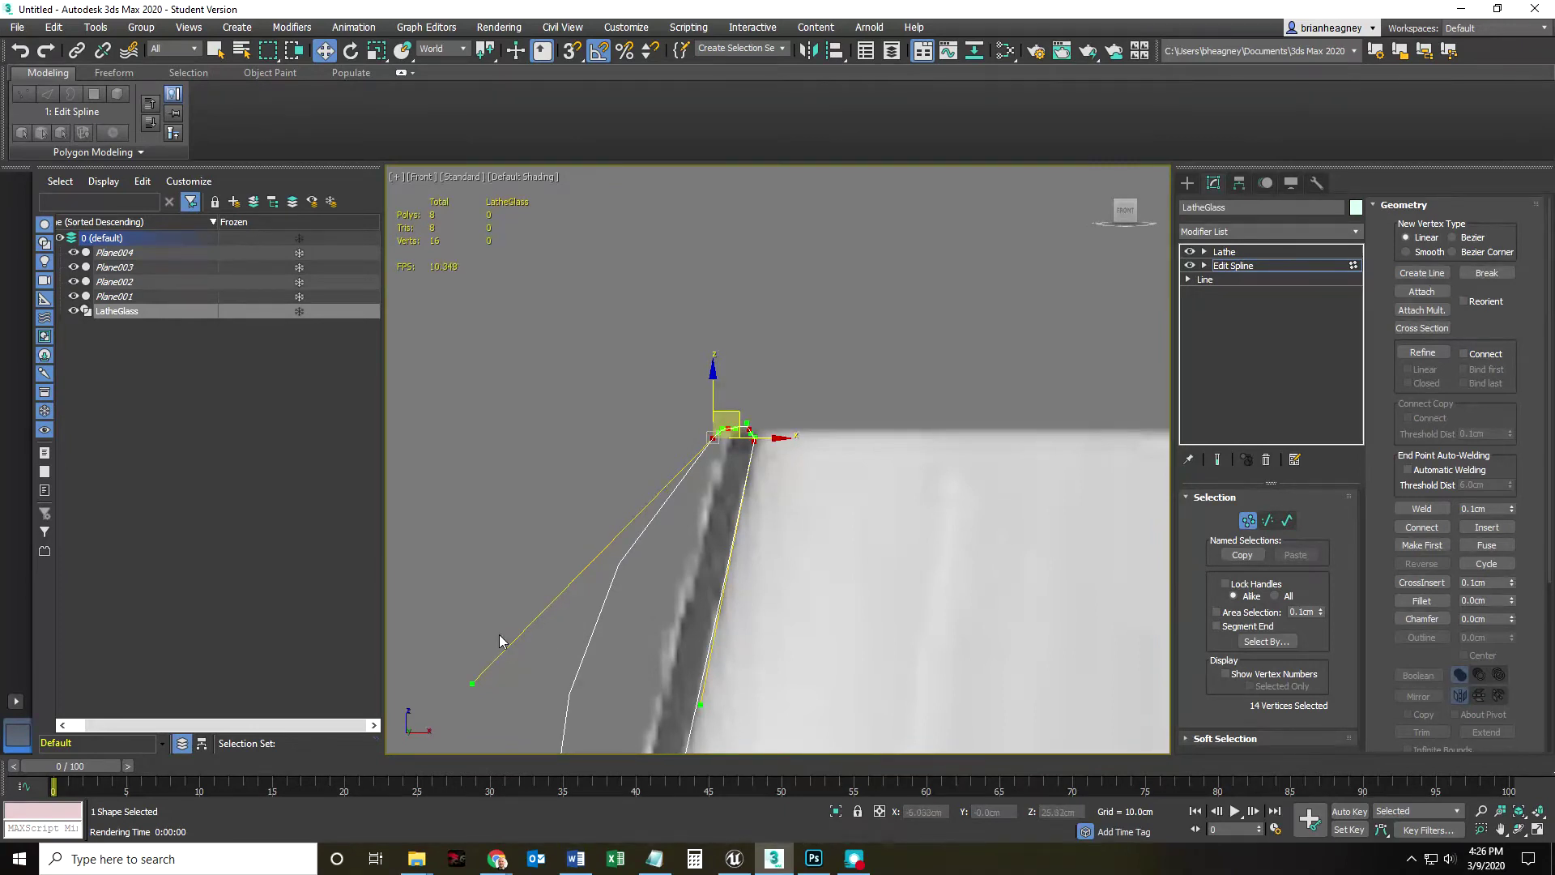
{"action": "left_click_drag", "start_coordinate": [472, 679], "coordinate": [697, 454]}
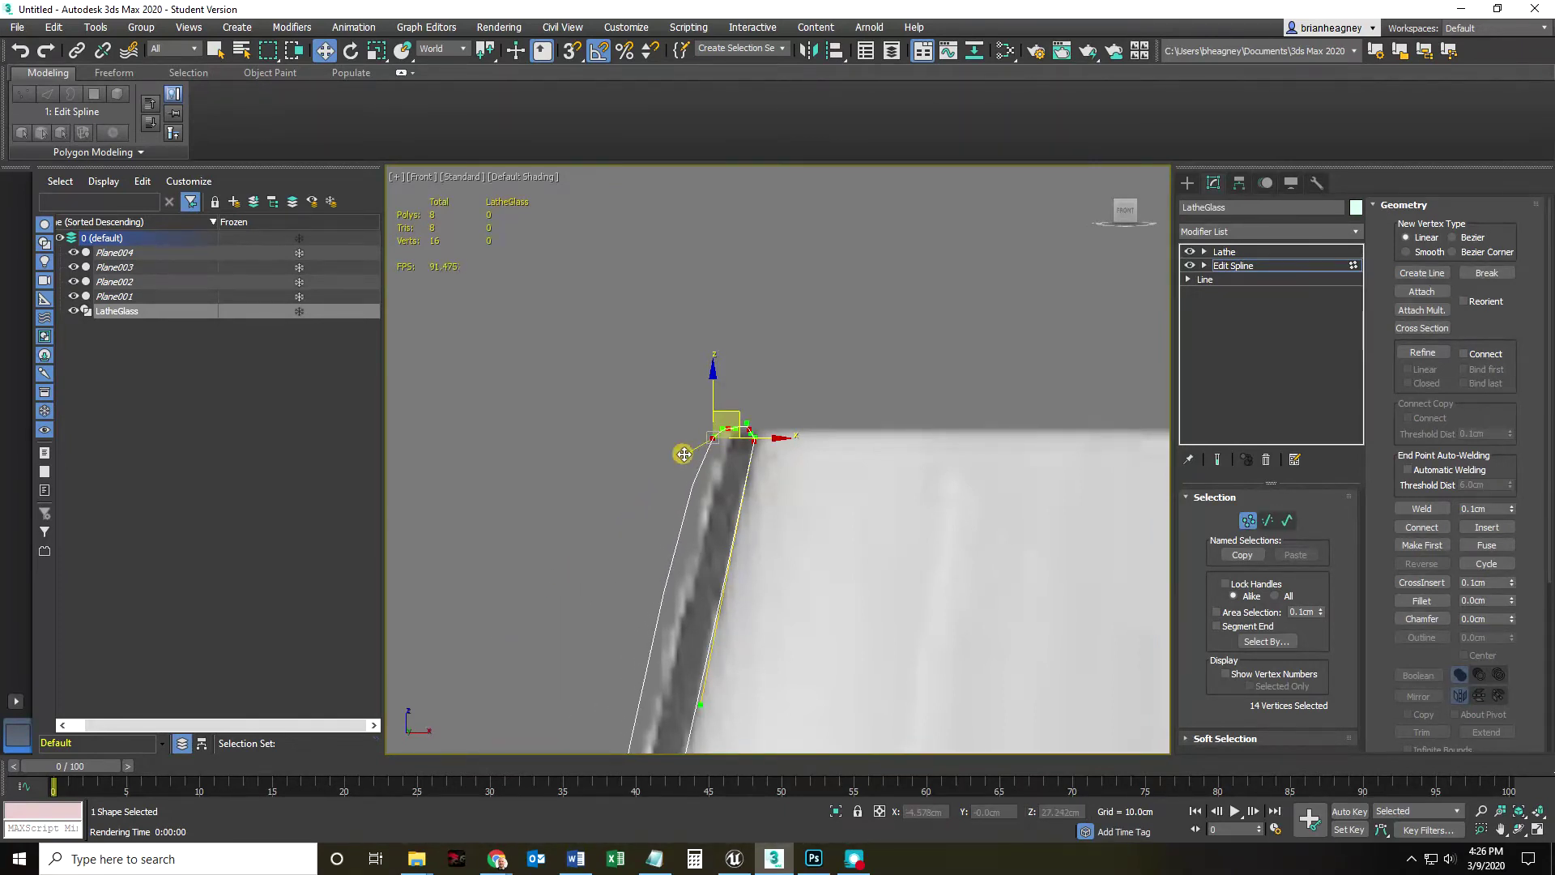
Step: Extend the outer rim vertex's lower handle down and outward again, then clear the vertex selection
{"action": "scroll", "coordinate": [743, 422], "scroll_direction": "down", "scroll_amount": 3}
{"action": "scroll", "coordinate": [743, 421], "scroll_direction": "up", "scroll_amount": 4}
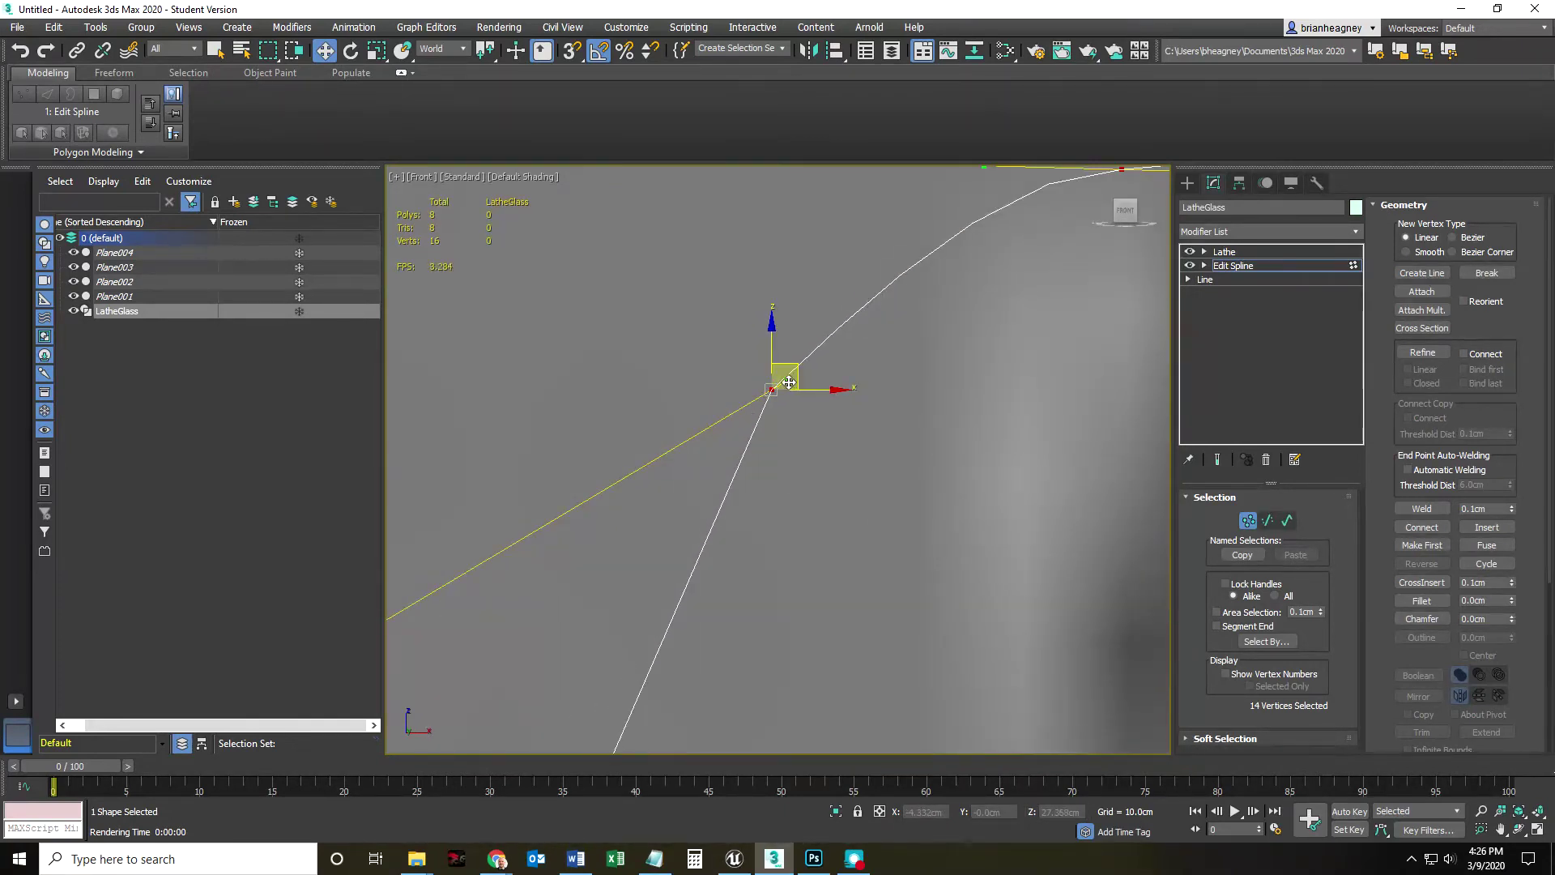
{"action": "scroll", "coordinate": [742, 445], "scroll_direction": "down", "scroll_amount": 4}
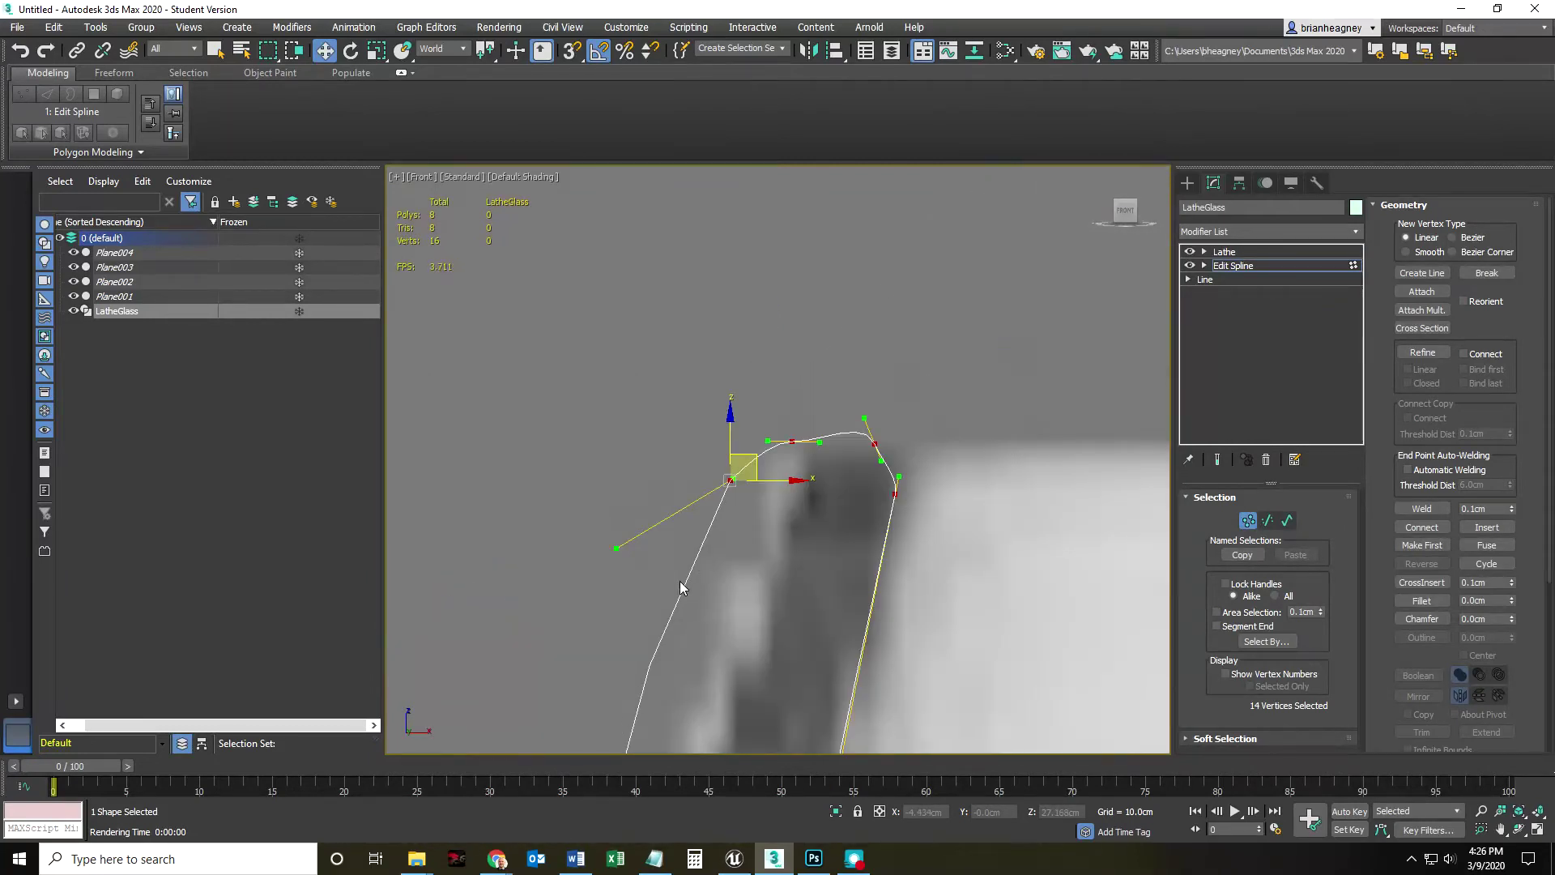
{"action": "left_click_drag", "start_coordinate": [621, 556], "coordinate": [476, 723]}
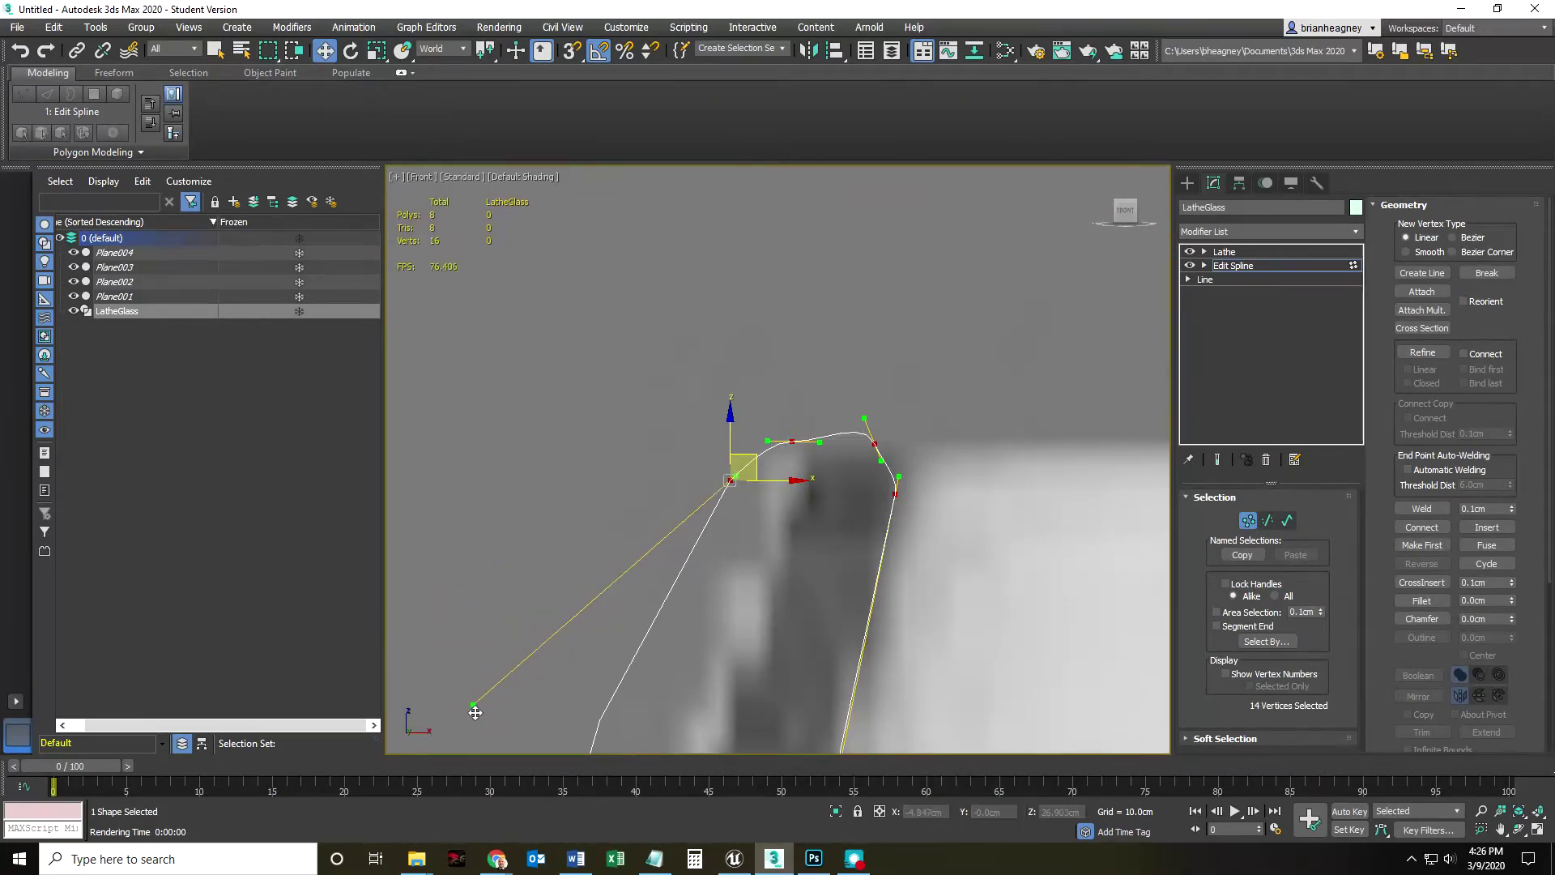
{"action": "scroll", "coordinate": [622, 617], "scroll_direction": "down", "scroll_amount": 3}
{"action": "middle_click_drag", "start_coordinate": [620, 612], "coordinate": [664, 532]}
{"action": "left_click_drag", "start_coordinate": [756, 398], "coordinate": [788, 379]}
{"action": "left_click", "coordinate": [734, 448]}
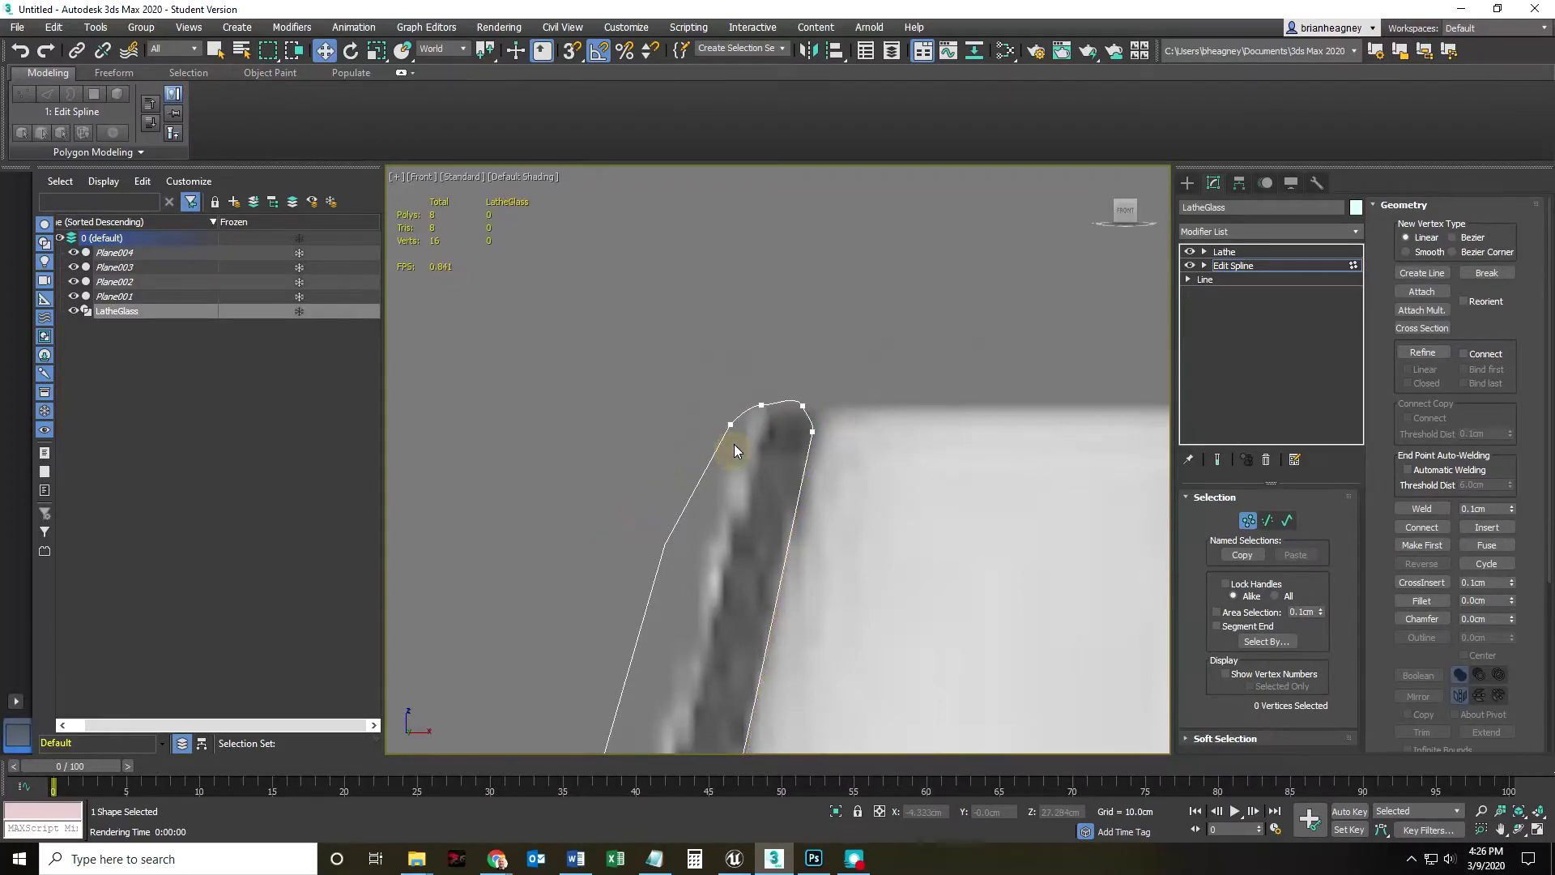
Step: Convert the outer rim vertex from Bezier to Bezier Corner
{"action": "left_click", "coordinate": [729, 425]}
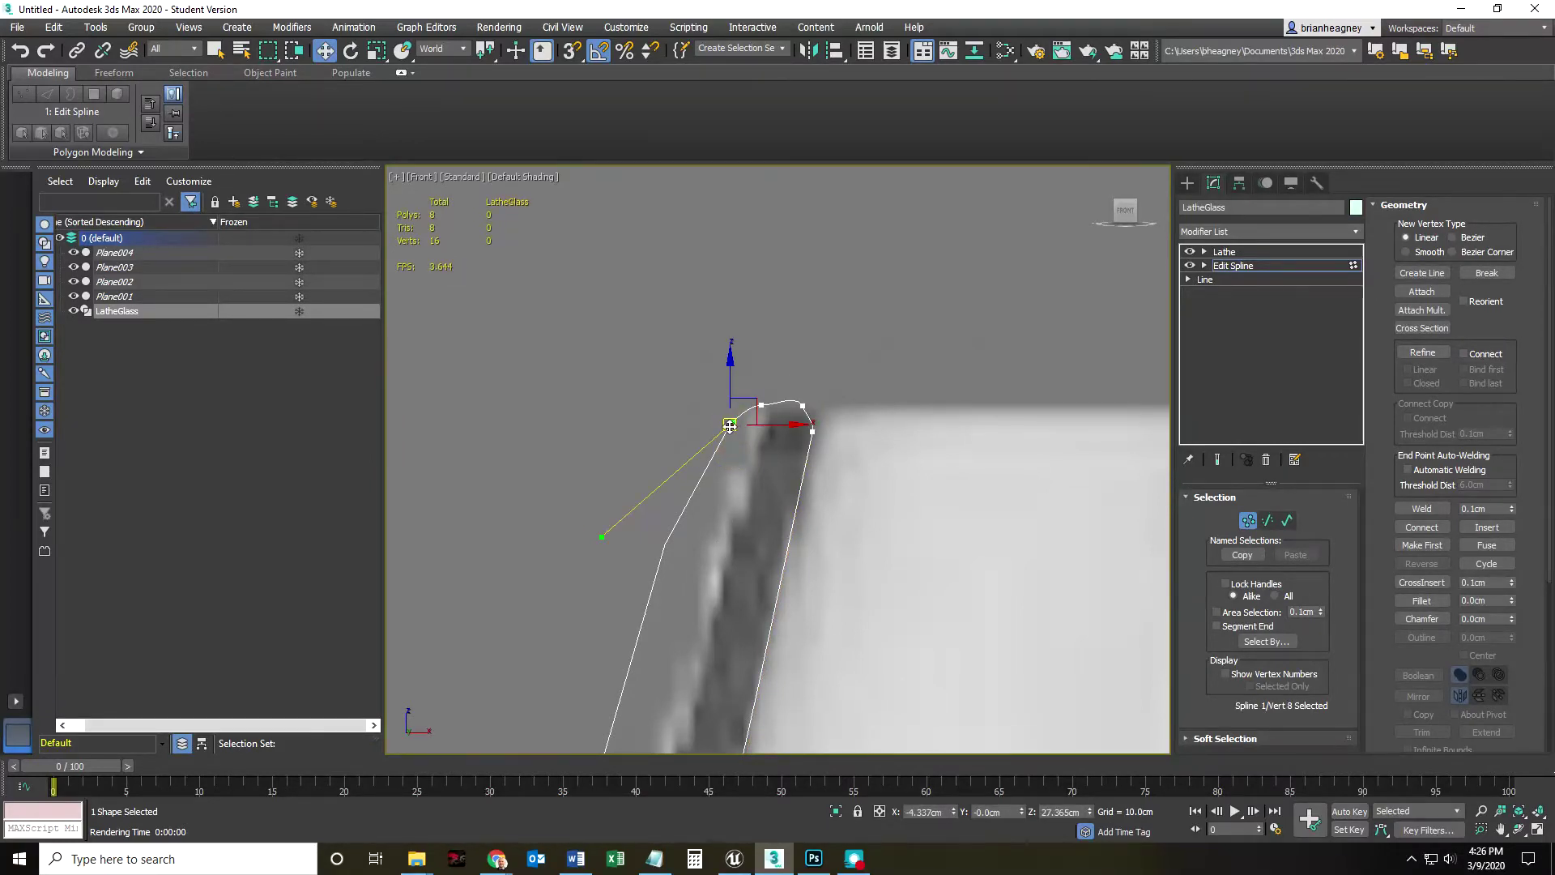
{"action": "right_click", "coordinate": [730, 424]}
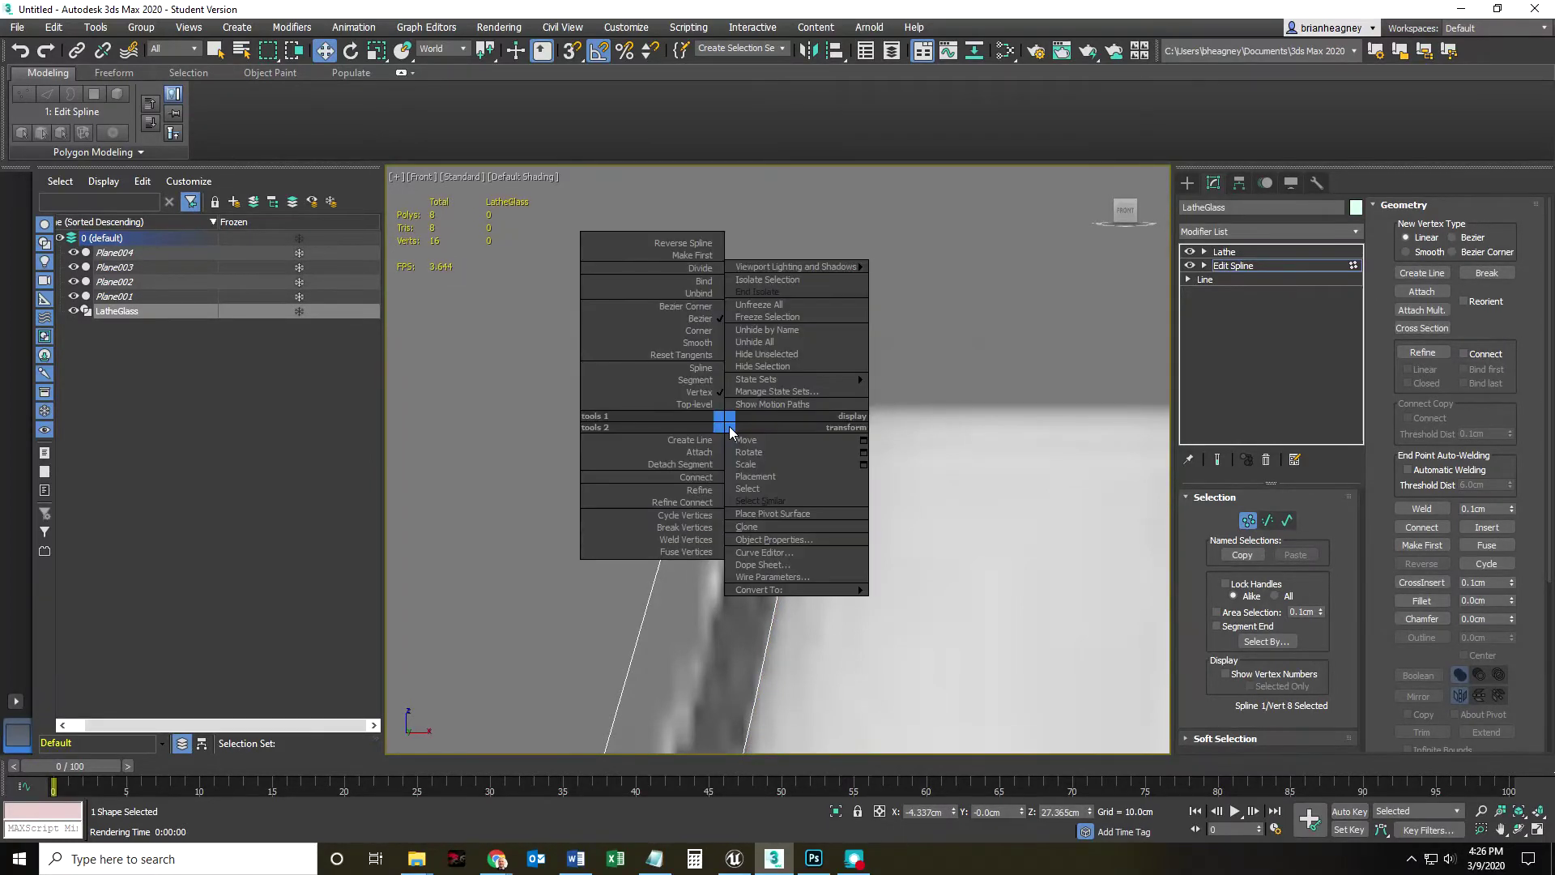
{"action": "left_click", "coordinate": [695, 309]}
Step: Swing the outer rim vertex's lower handle across to the inside of the glass and deselect the vertex
{"action": "left_click", "coordinate": [735, 472]}
{"action": "left_click", "coordinate": [728, 422]}
{"action": "left_click_drag", "start_coordinate": [605, 537], "coordinate": [1095, 617]}
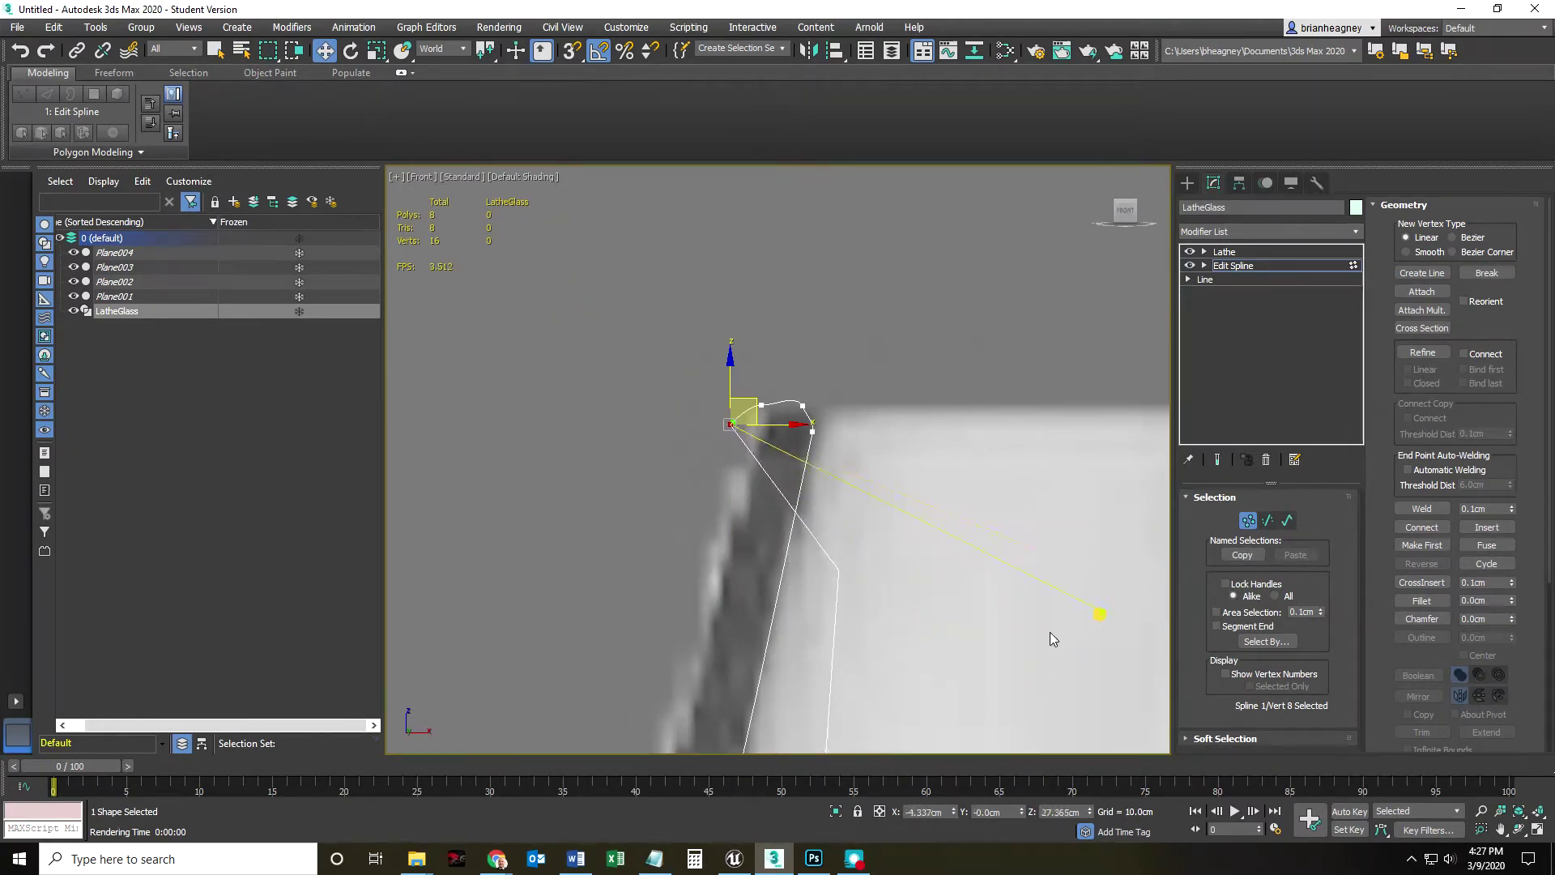
{"action": "left_click", "coordinate": [958, 653]}
{"action": "scroll", "coordinate": [955, 684], "scroll_direction": "down", "scroll_amount": 3}
{"action": "middle_click_drag", "start_coordinate": [956, 684], "coordinate": [867, 562]}
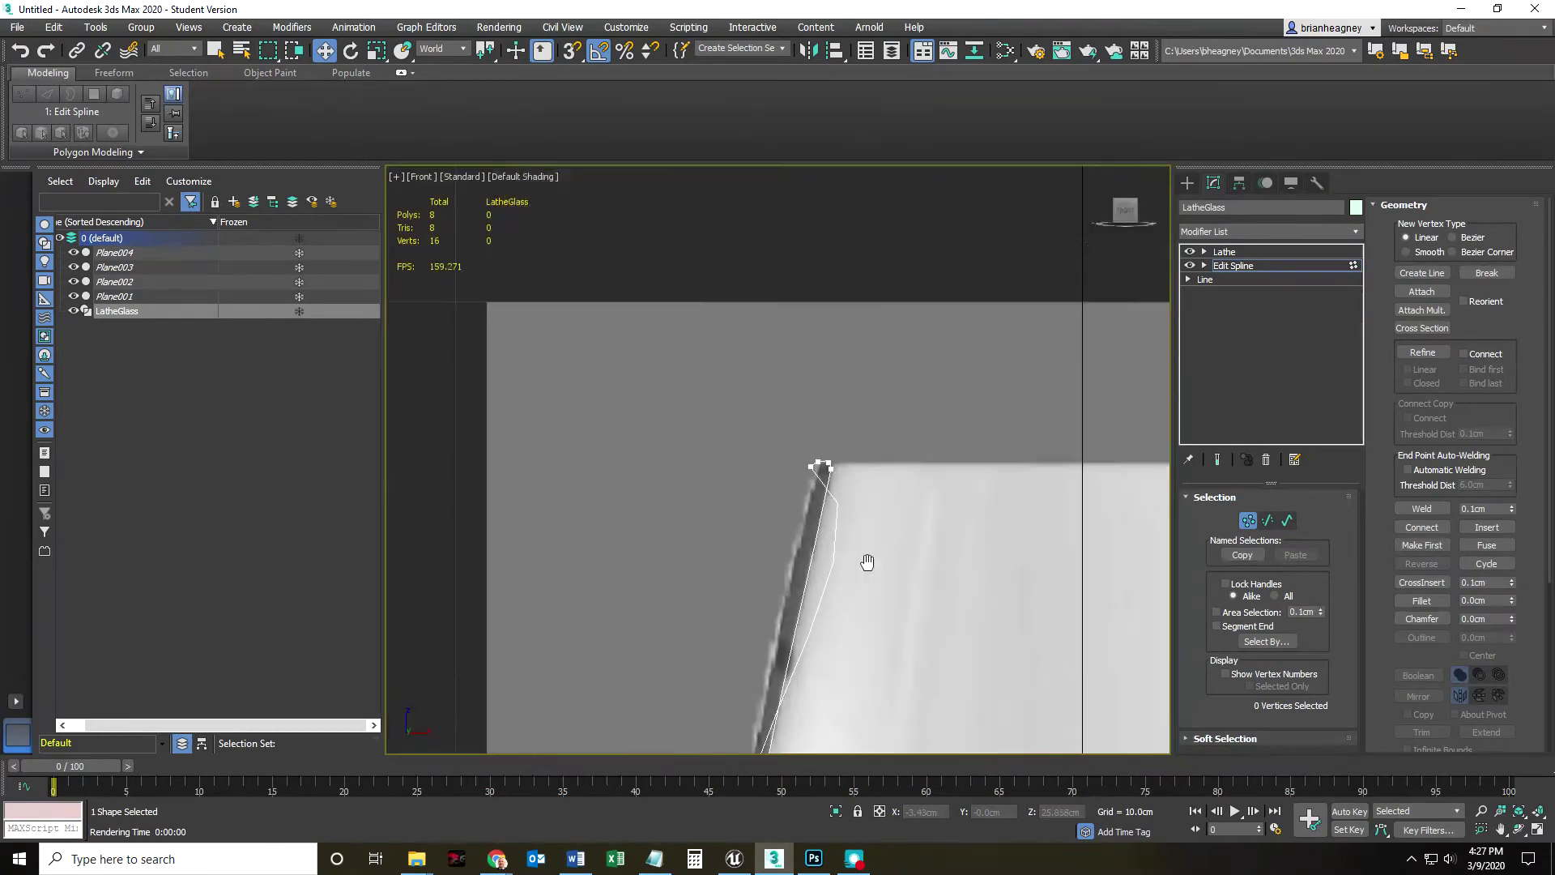
{"action": "scroll", "coordinate": [867, 562], "scroll_direction": "up", "scroll_amount": 6}
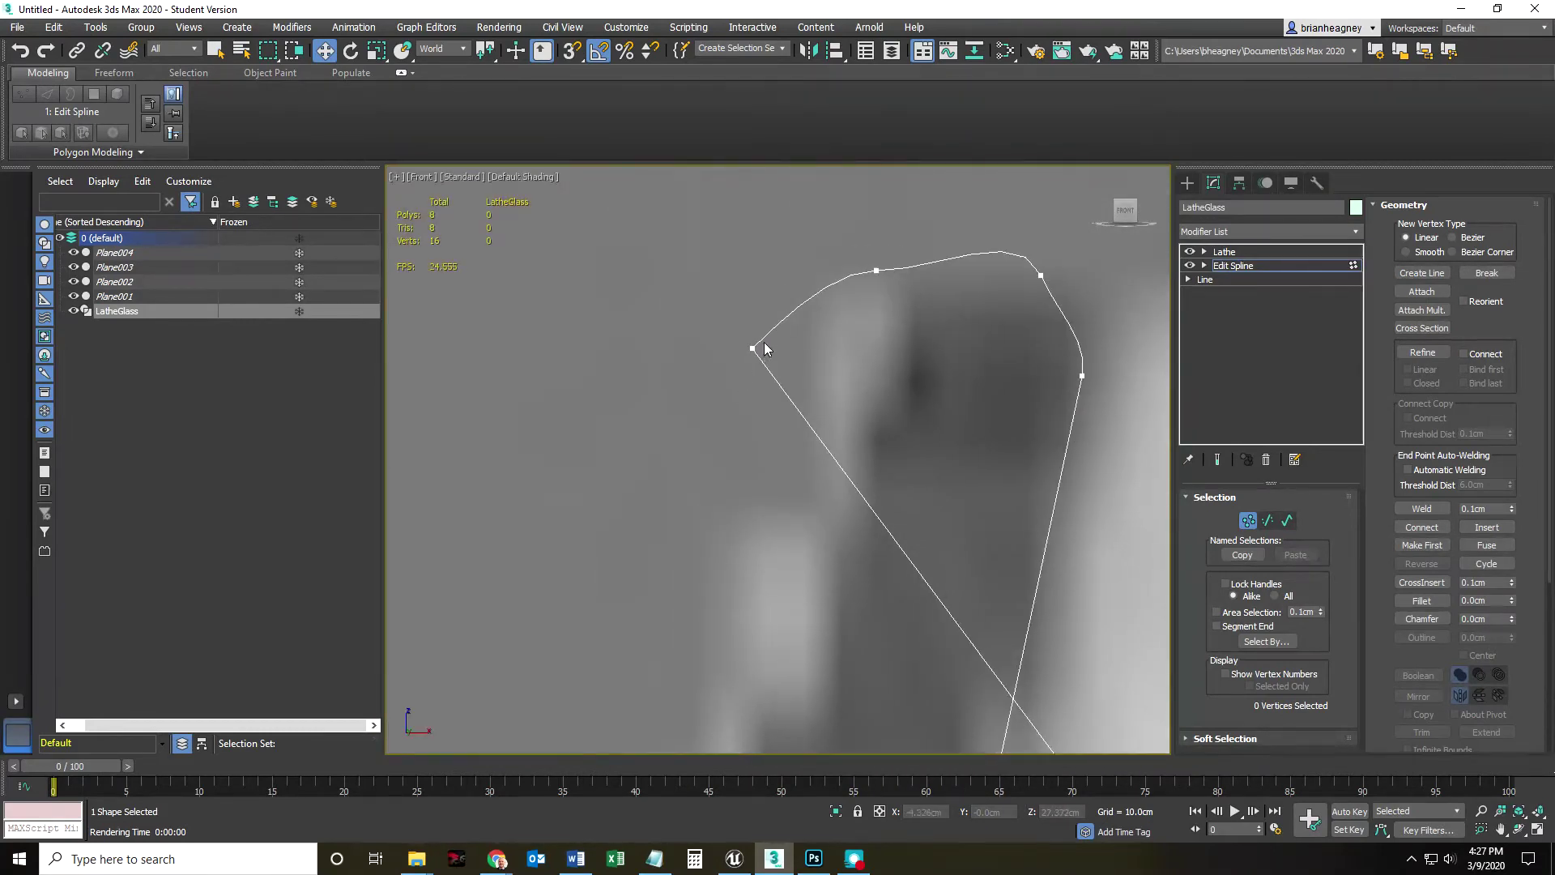
Step: Swing the outer rim vertex's lower handle back outside the glass and angle its upper handle along the curve of the lip
{"action": "left_click", "coordinate": [754, 346]}
{"action": "scroll", "coordinate": [708, 430], "scroll_direction": "down", "scroll_amount": 5}
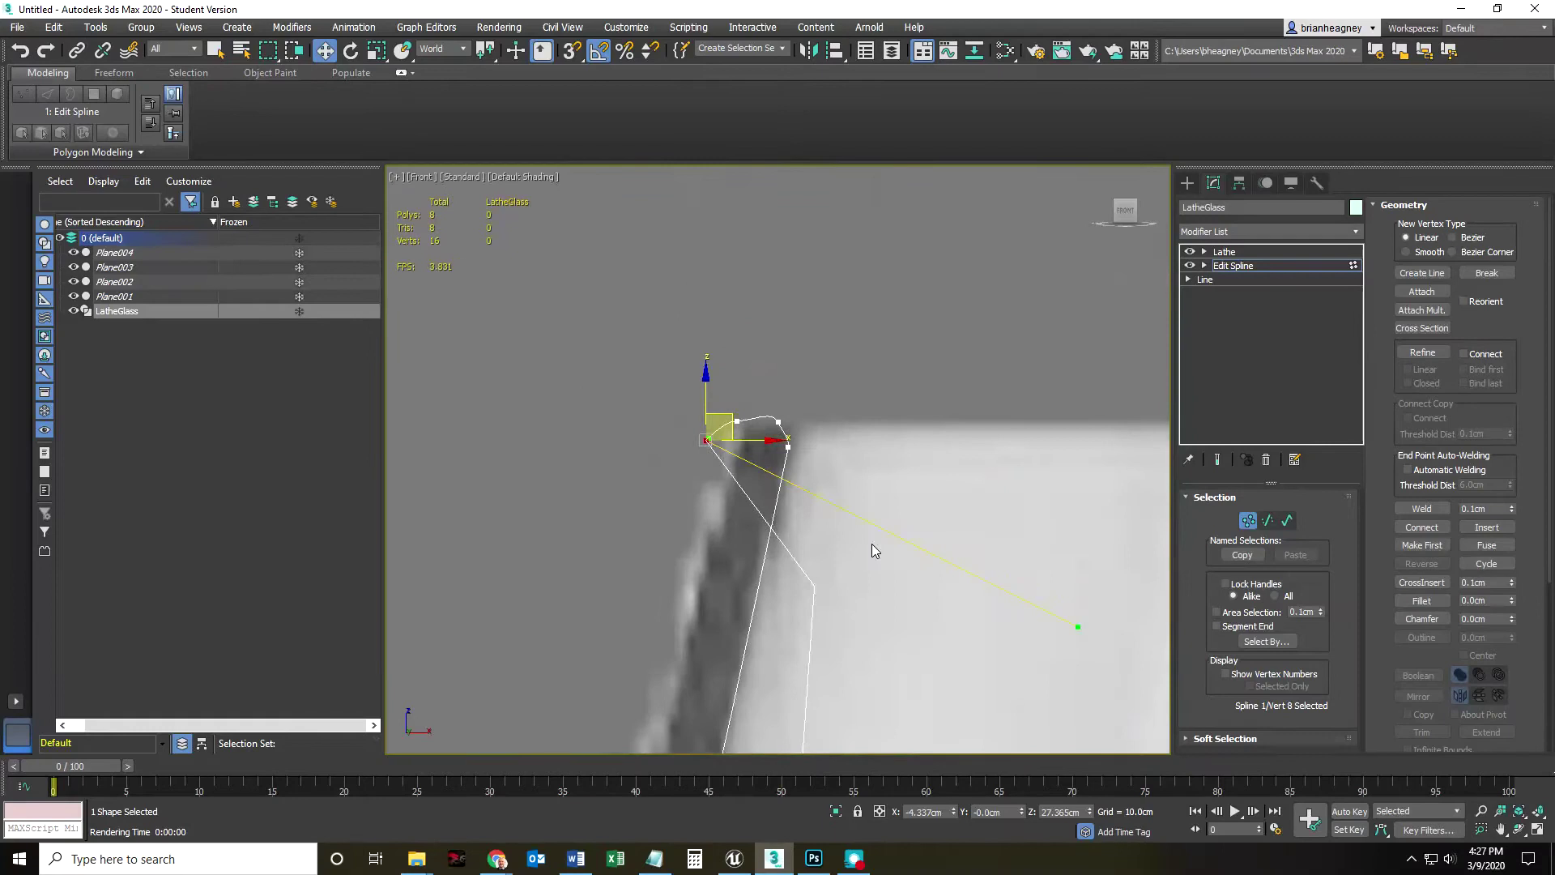
{"action": "left_click_drag", "start_coordinate": [1082, 629], "coordinate": [681, 469]}
{"action": "scroll", "coordinate": [699, 468], "scroll_direction": "up", "scroll_amount": 4}
{"action": "middle_click_drag", "start_coordinate": [816, 398], "coordinate": [725, 487]}
{"action": "left_click_drag", "start_coordinate": [734, 383], "coordinate": [800, 311]}
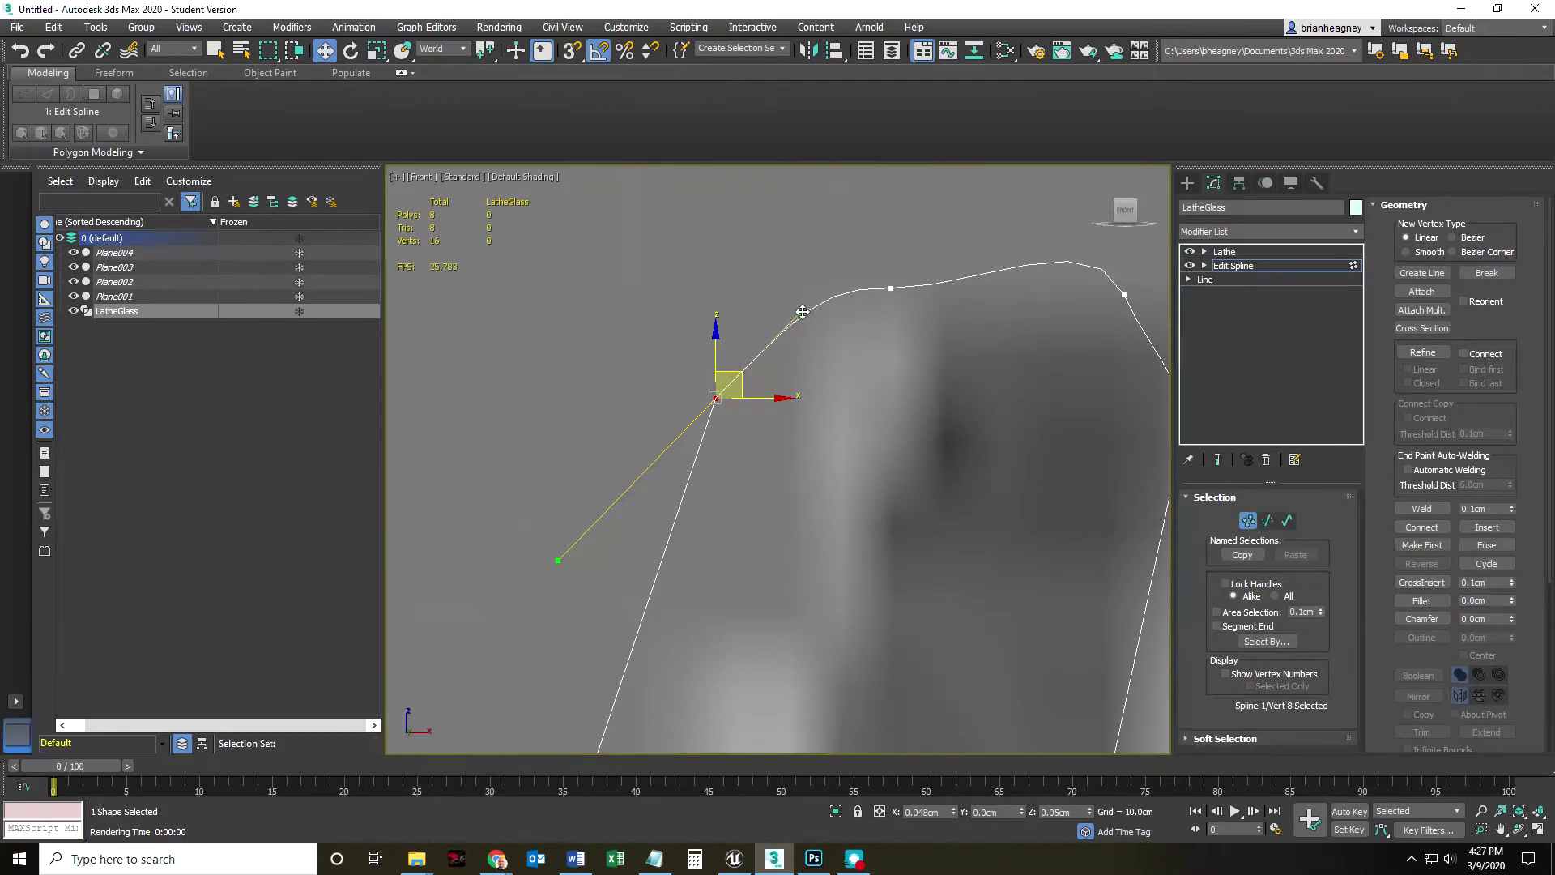
{"action": "left_click_drag", "start_coordinate": [559, 559], "coordinate": [506, 585]}
{"action": "scroll", "coordinate": [790, 640], "scroll_direction": "down", "scroll_amount": 3}
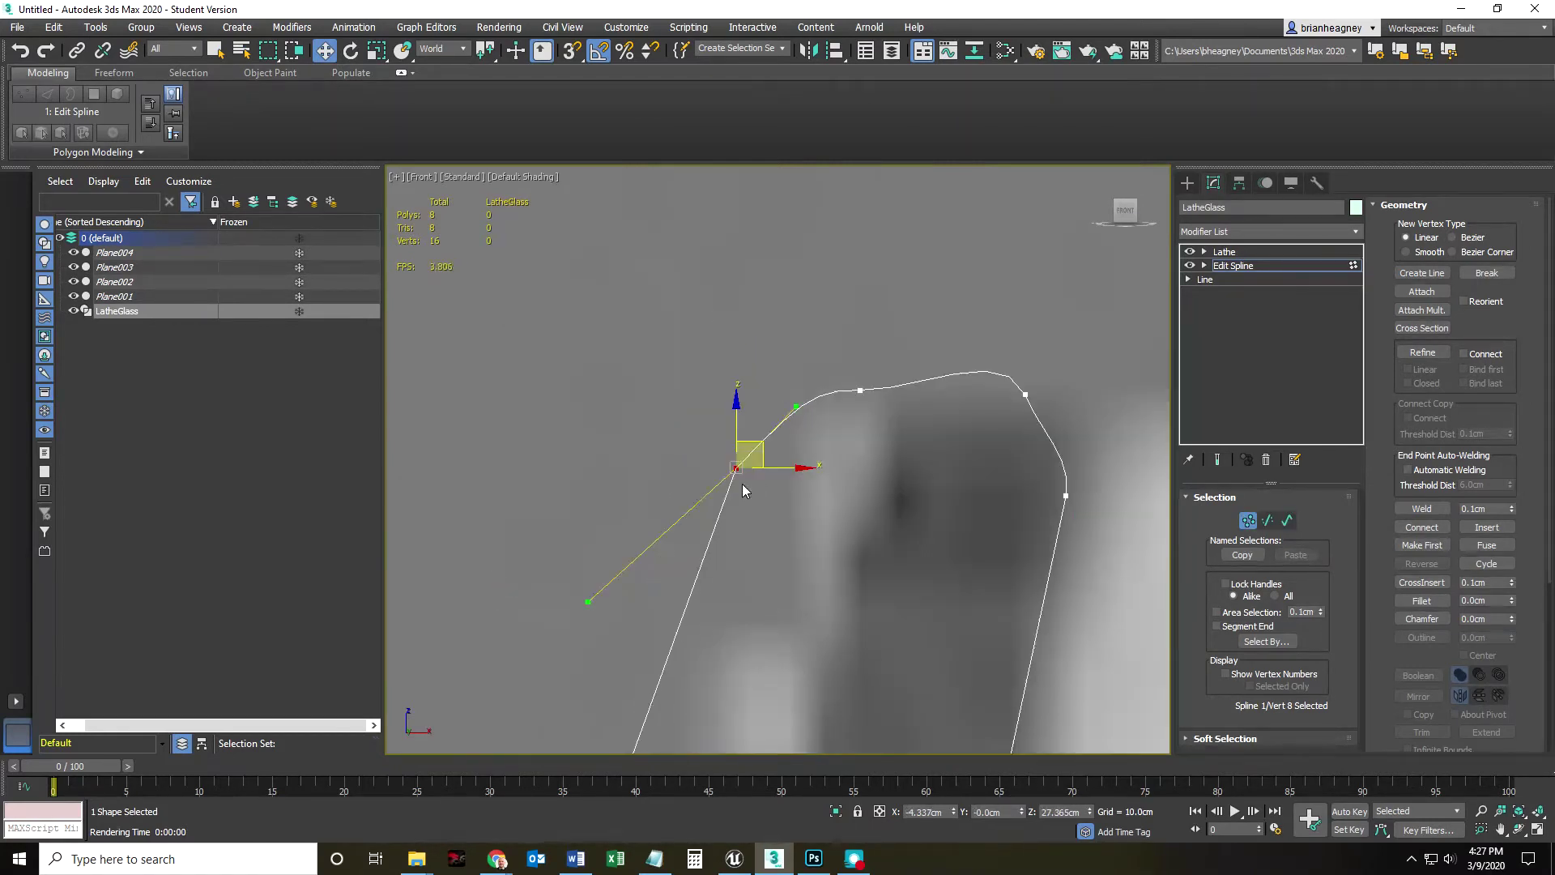
Step: Convert the outer rim vertex back to Bezier, steepen its handles along the outer wall and lower it slightly to about Z 27.25 cm
{"action": "right_click", "coordinate": [739, 468]}
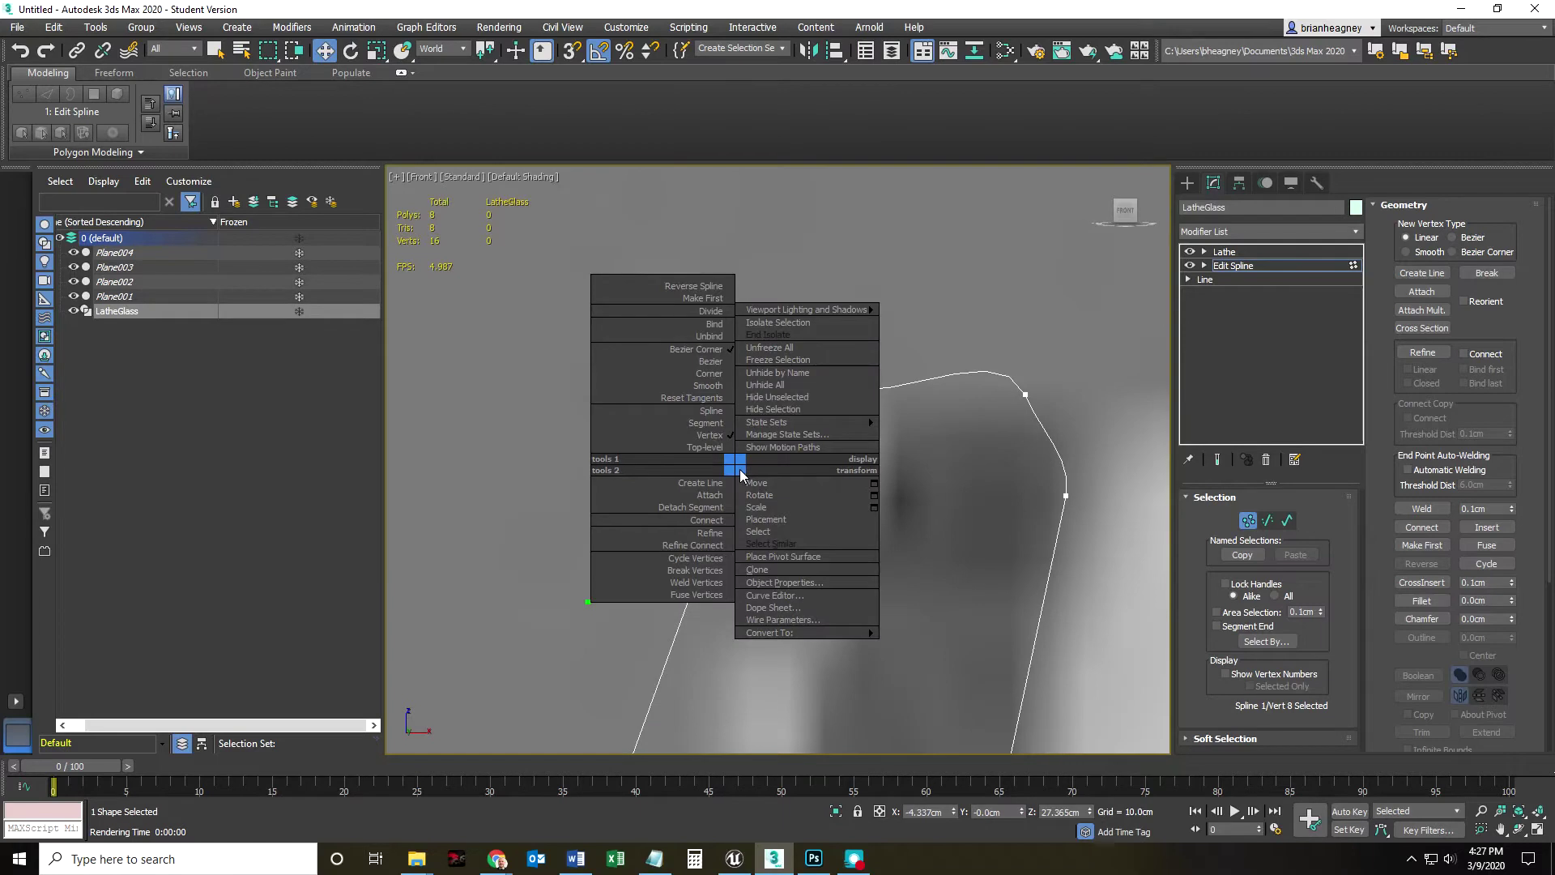
{"action": "left_click", "coordinate": [711, 362]}
{"action": "left_click_drag", "start_coordinate": [591, 612], "coordinate": [622, 669]}
{"action": "scroll", "coordinate": [755, 659], "scroll_direction": "down", "scroll_amount": 2}
{"action": "scroll", "coordinate": [780, 511], "scroll_direction": "down", "scroll_amount": 3}
{"action": "left_click_drag", "start_coordinate": [796, 435], "coordinate": [800, 452]}
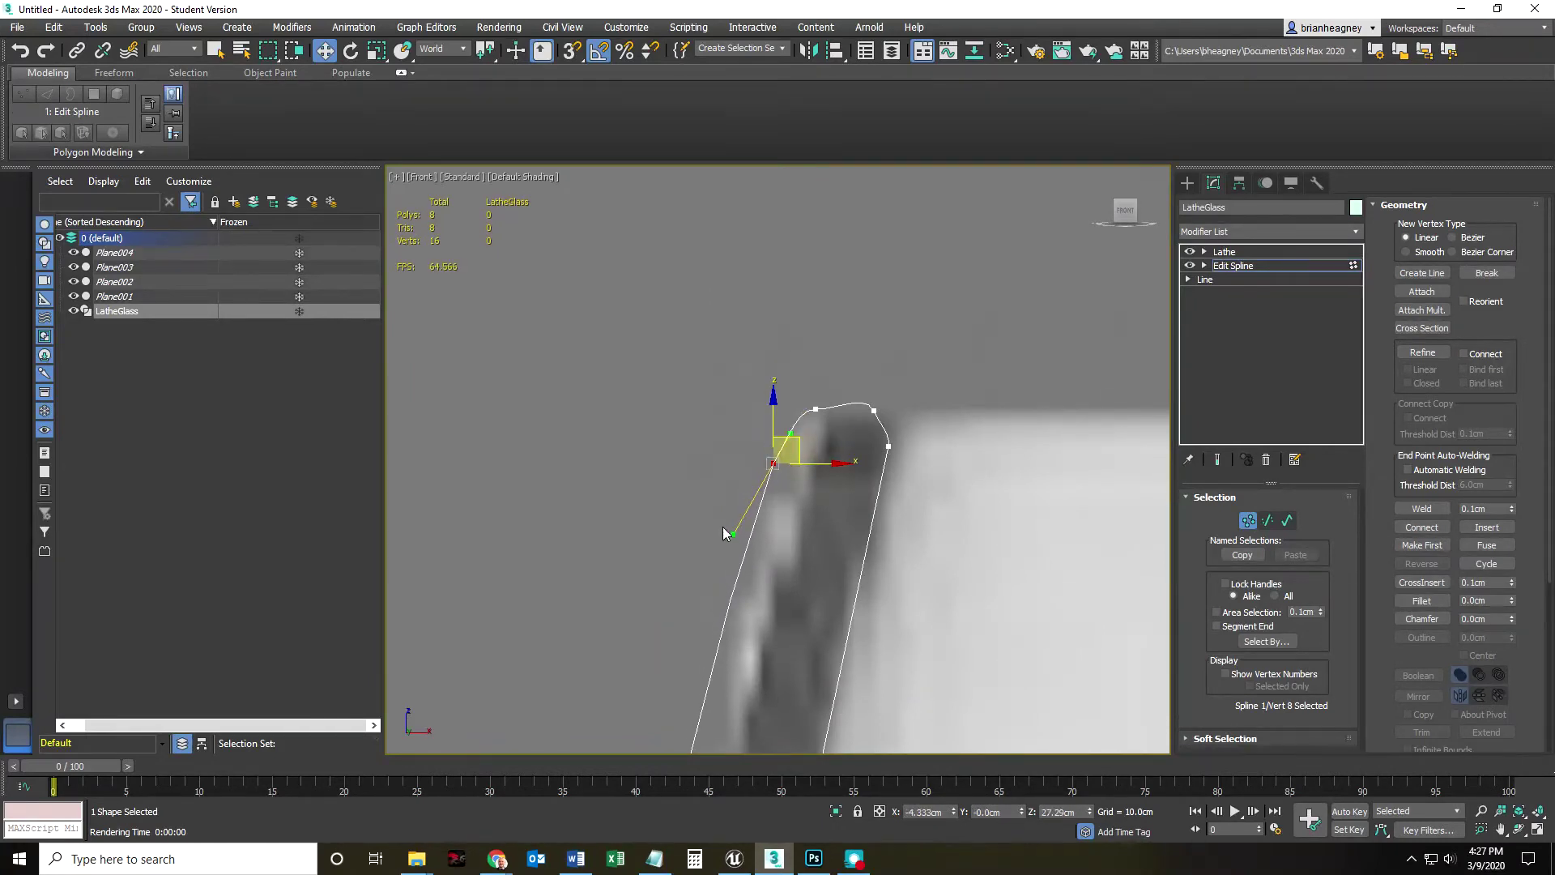
Step: Raise the outer of the two top rim vertices and tilt its handles to round the lip into an even dome
{"action": "left_click", "coordinate": [816, 409]}
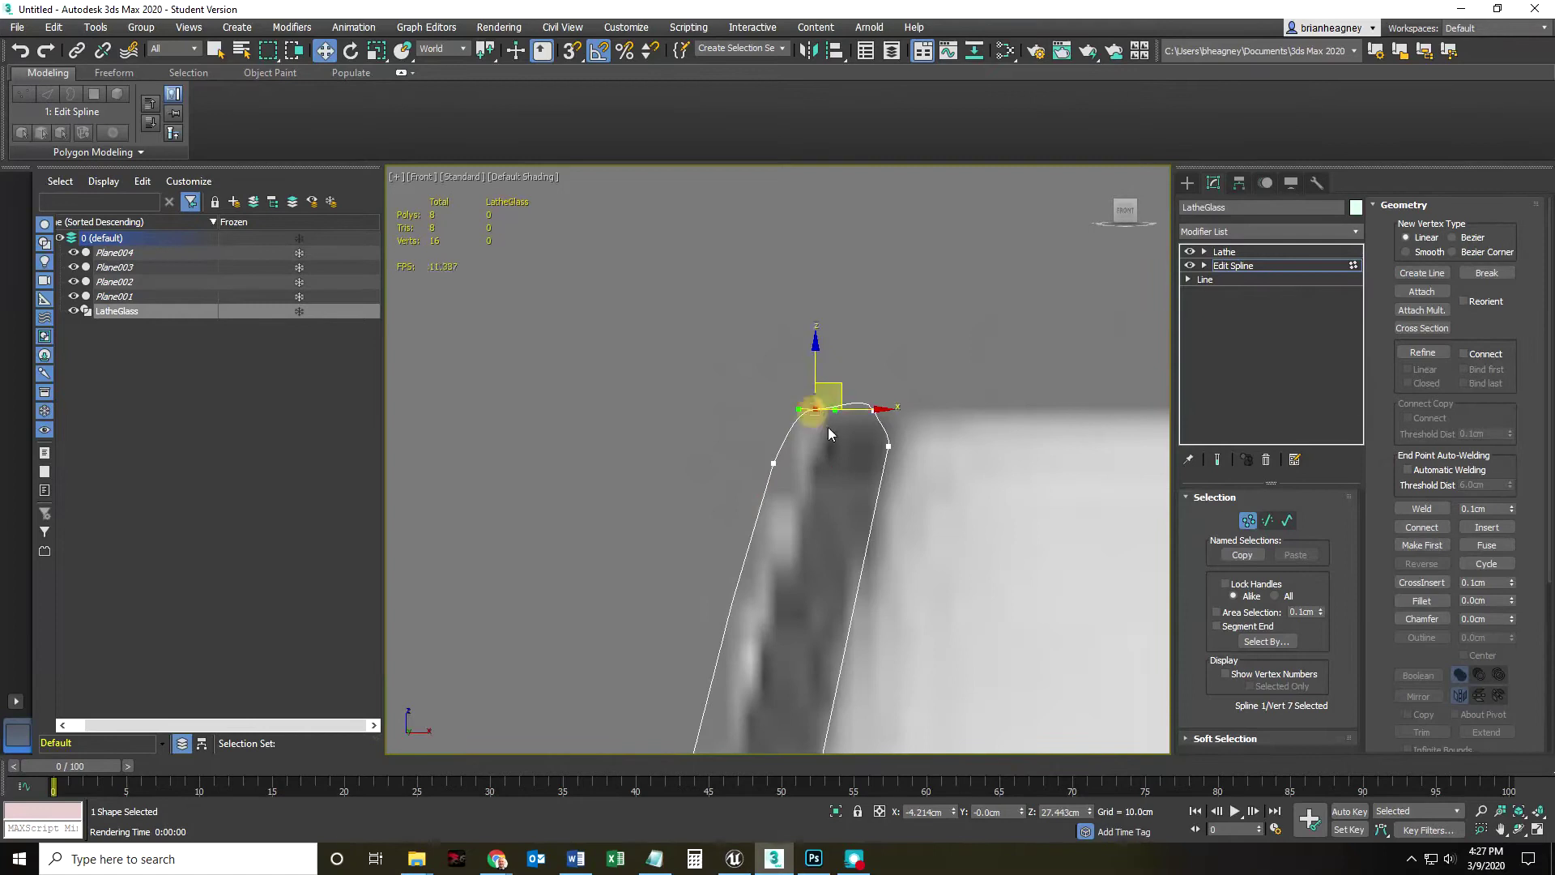
{"action": "left_click", "coordinate": [872, 409]}
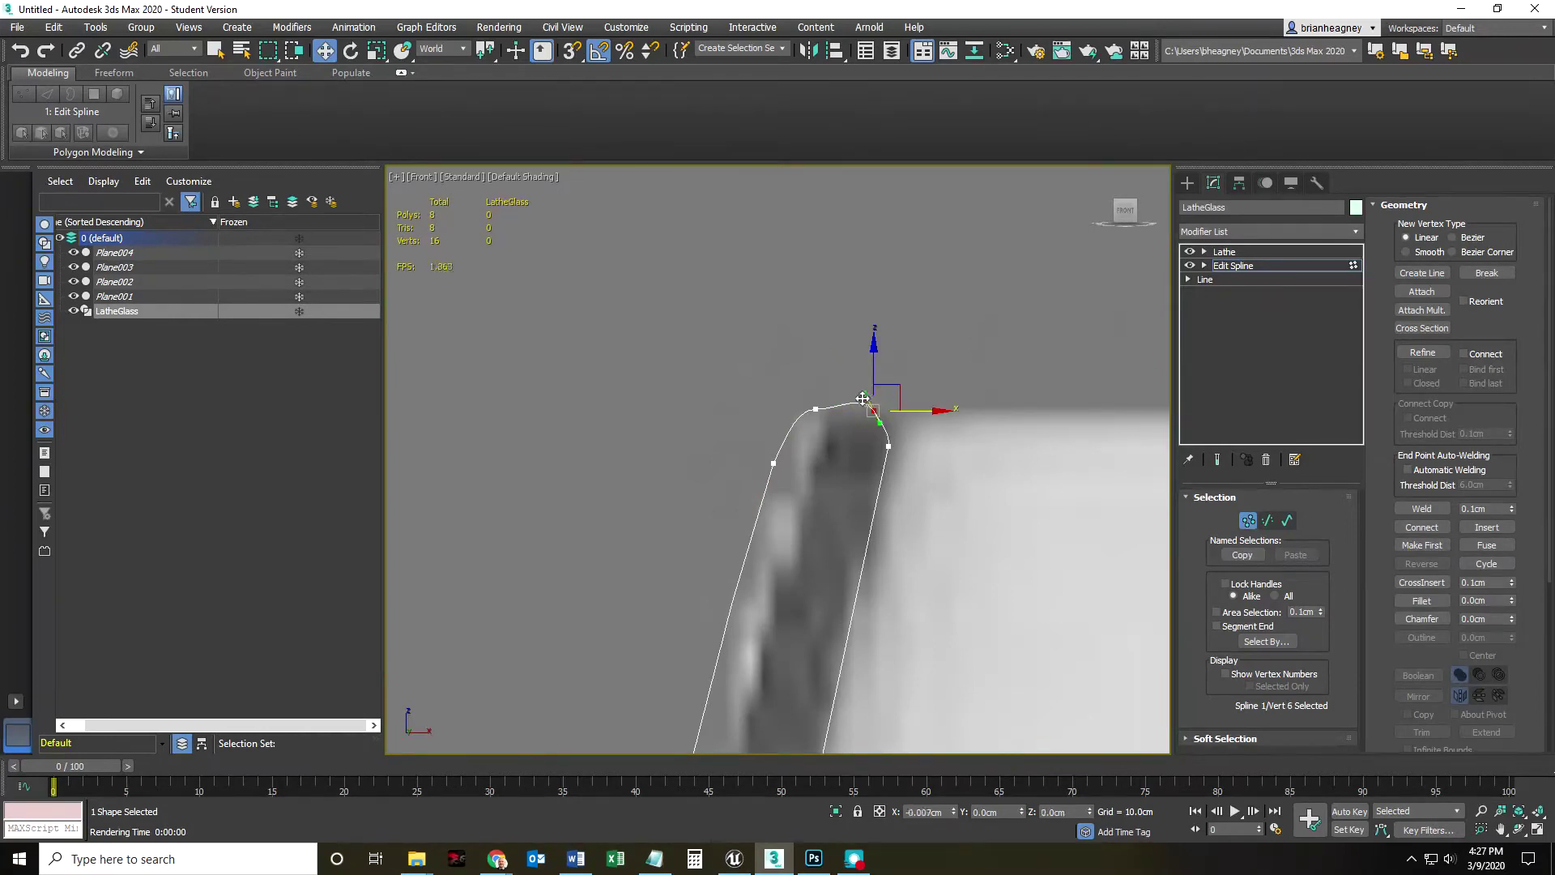
{"action": "scroll", "coordinate": [876, 444], "scroll_direction": "up", "scroll_amount": 3}
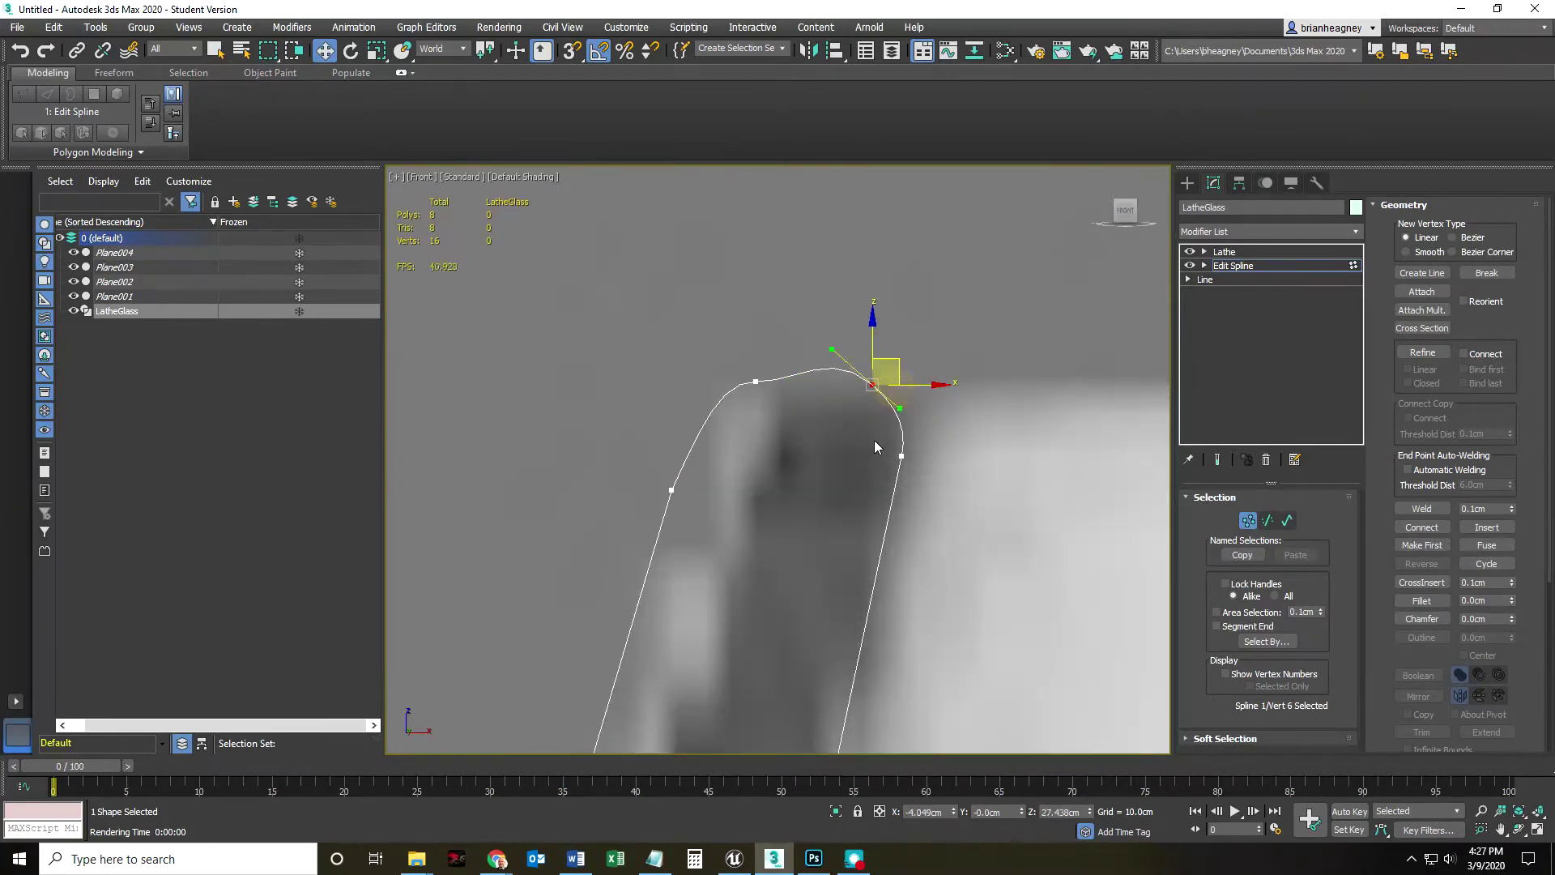
{"action": "left_click_drag", "start_coordinate": [831, 362], "coordinate": [722, 377]}
{"action": "left_click", "coordinate": [753, 380]}
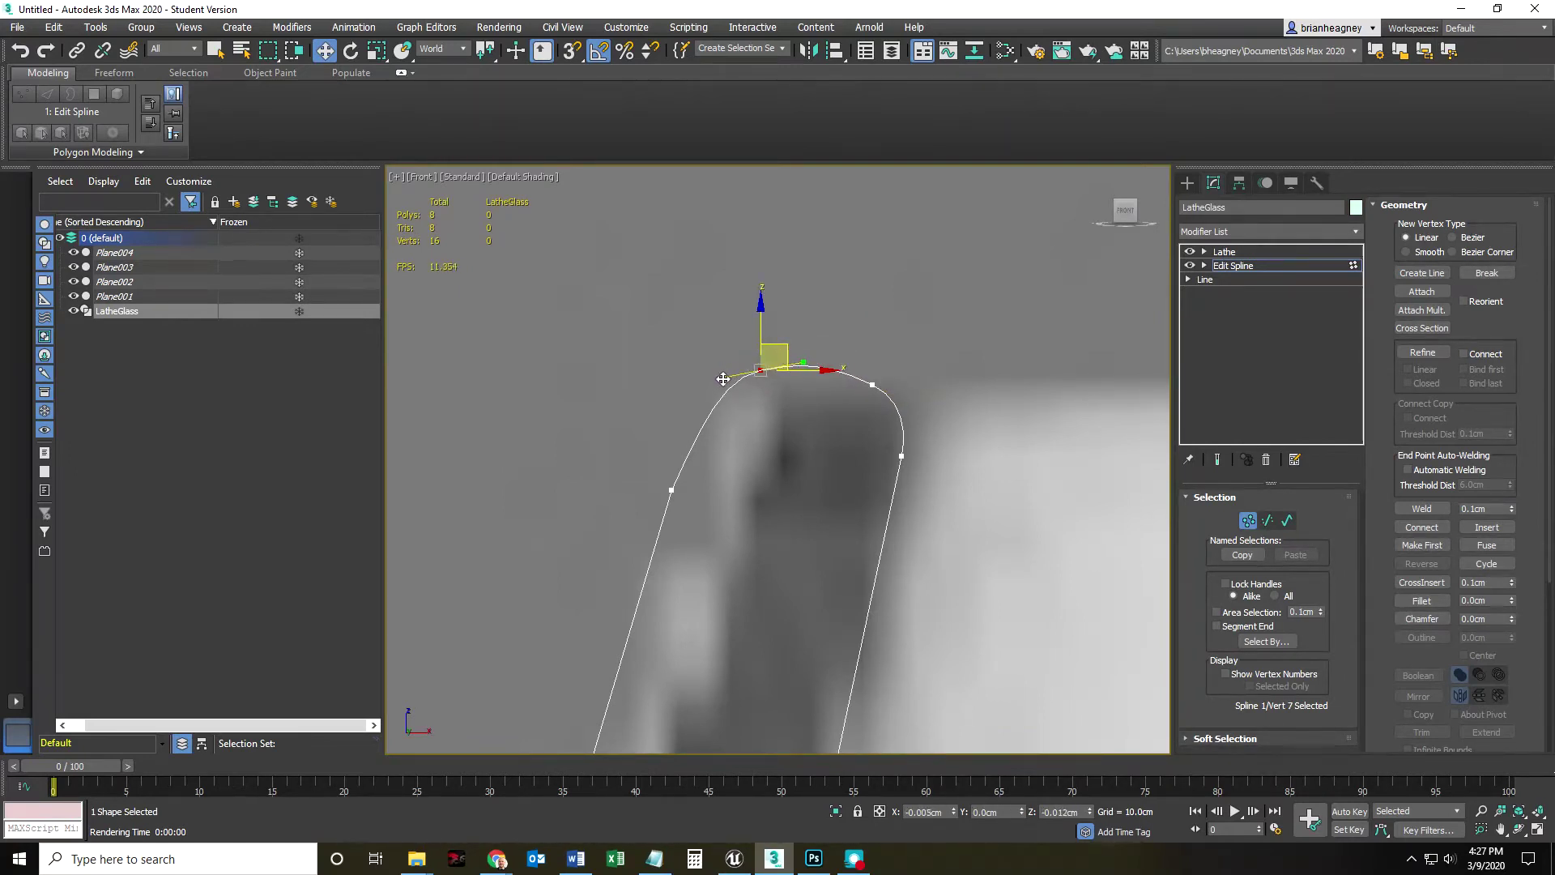
Step: Align the inner rim vertex's lower handle with the inner wall, keeping the vertex type as Bezier
{"action": "left_click", "coordinate": [900, 458]}
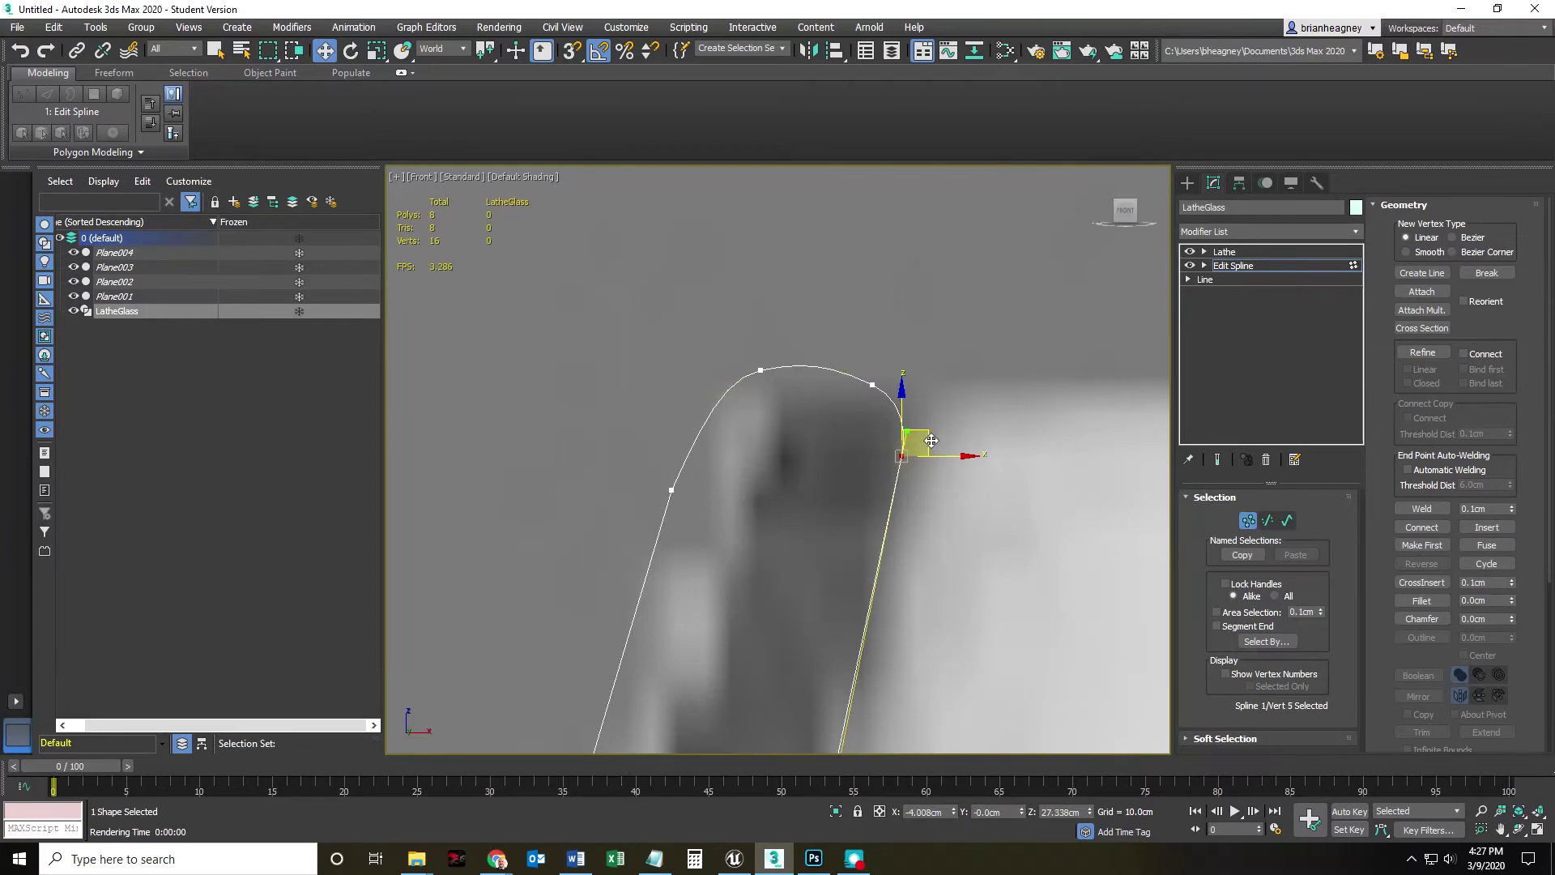
{"action": "scroll", "coordinate": [915, 498], "scroll_direction": "down", "scroll_amount": 5}
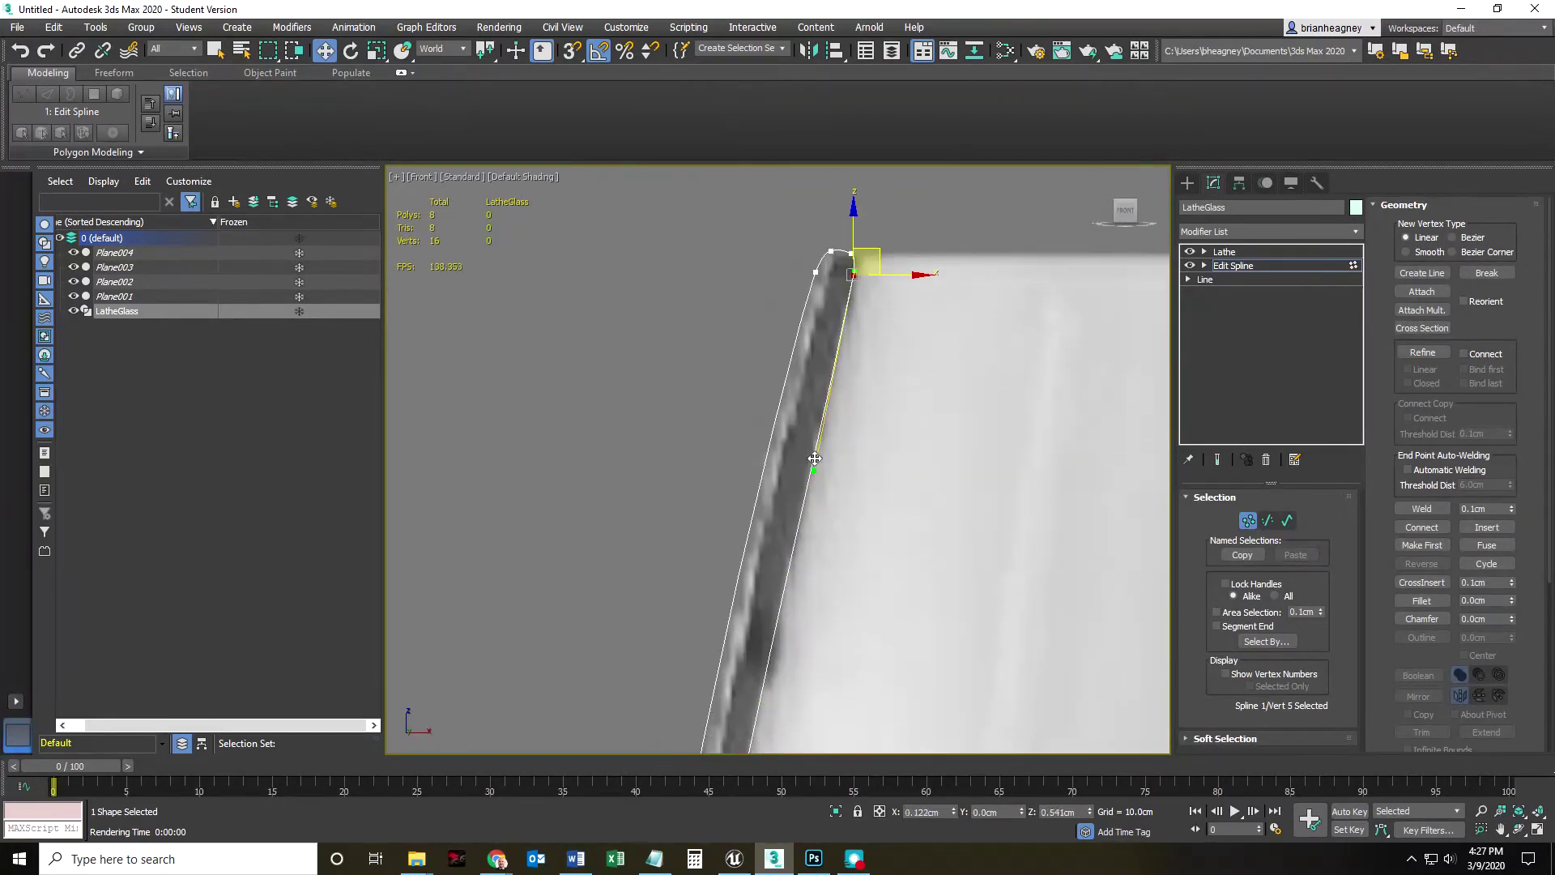
{"action": "left_click", "coordinate": [829, 407]}
{"action": "left_click", "coordinate": [853, 275]}
{"action": "right_click", "coordinate": [851, 273]}
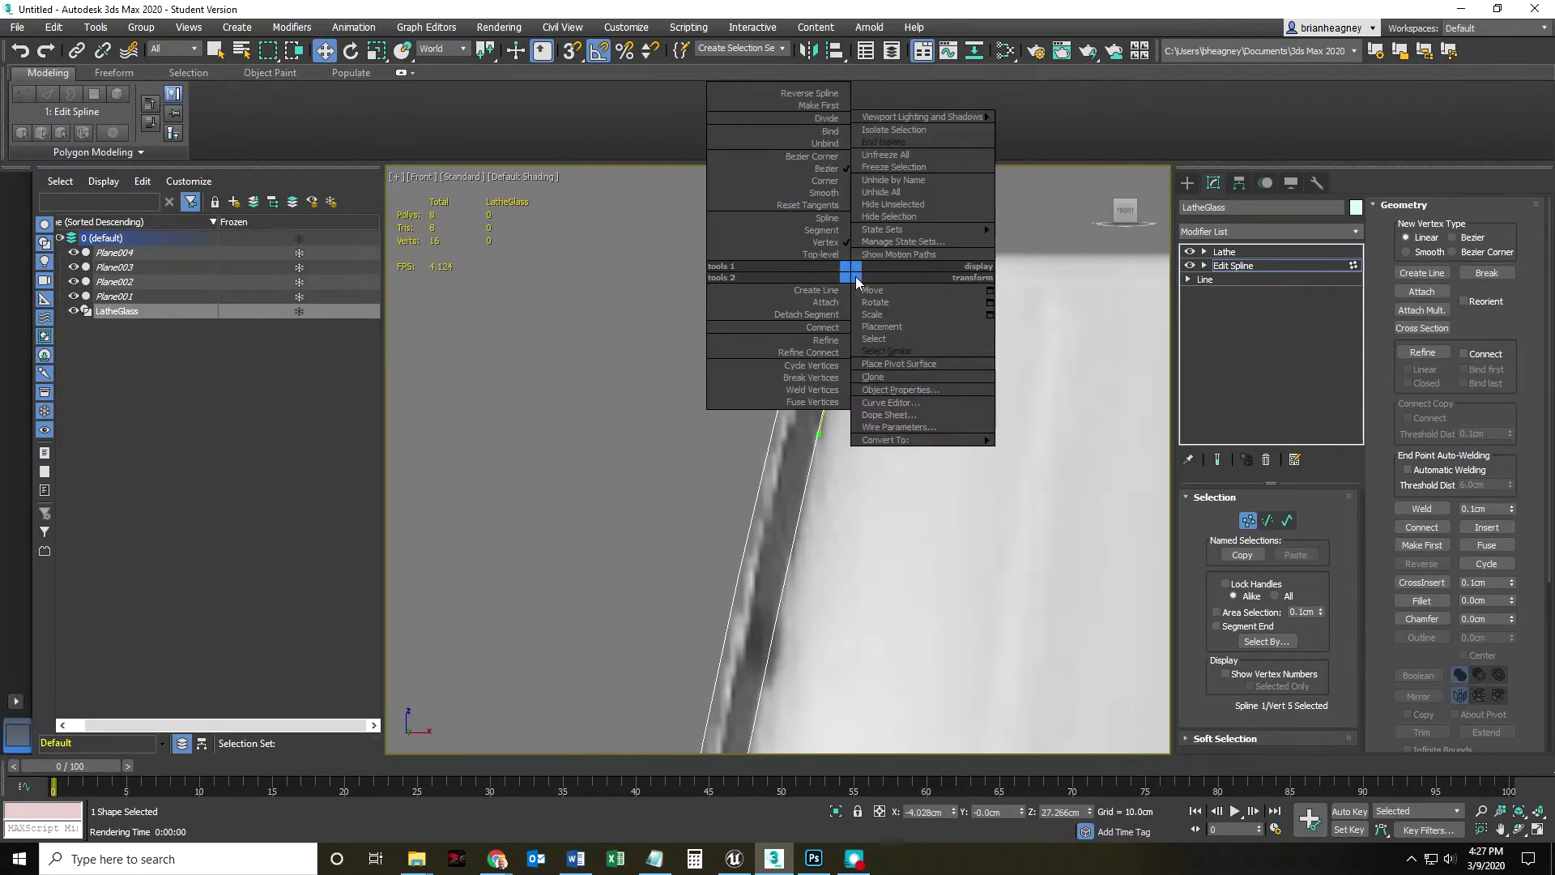
{"action": "left_click", "coordinate": [829, 169]}
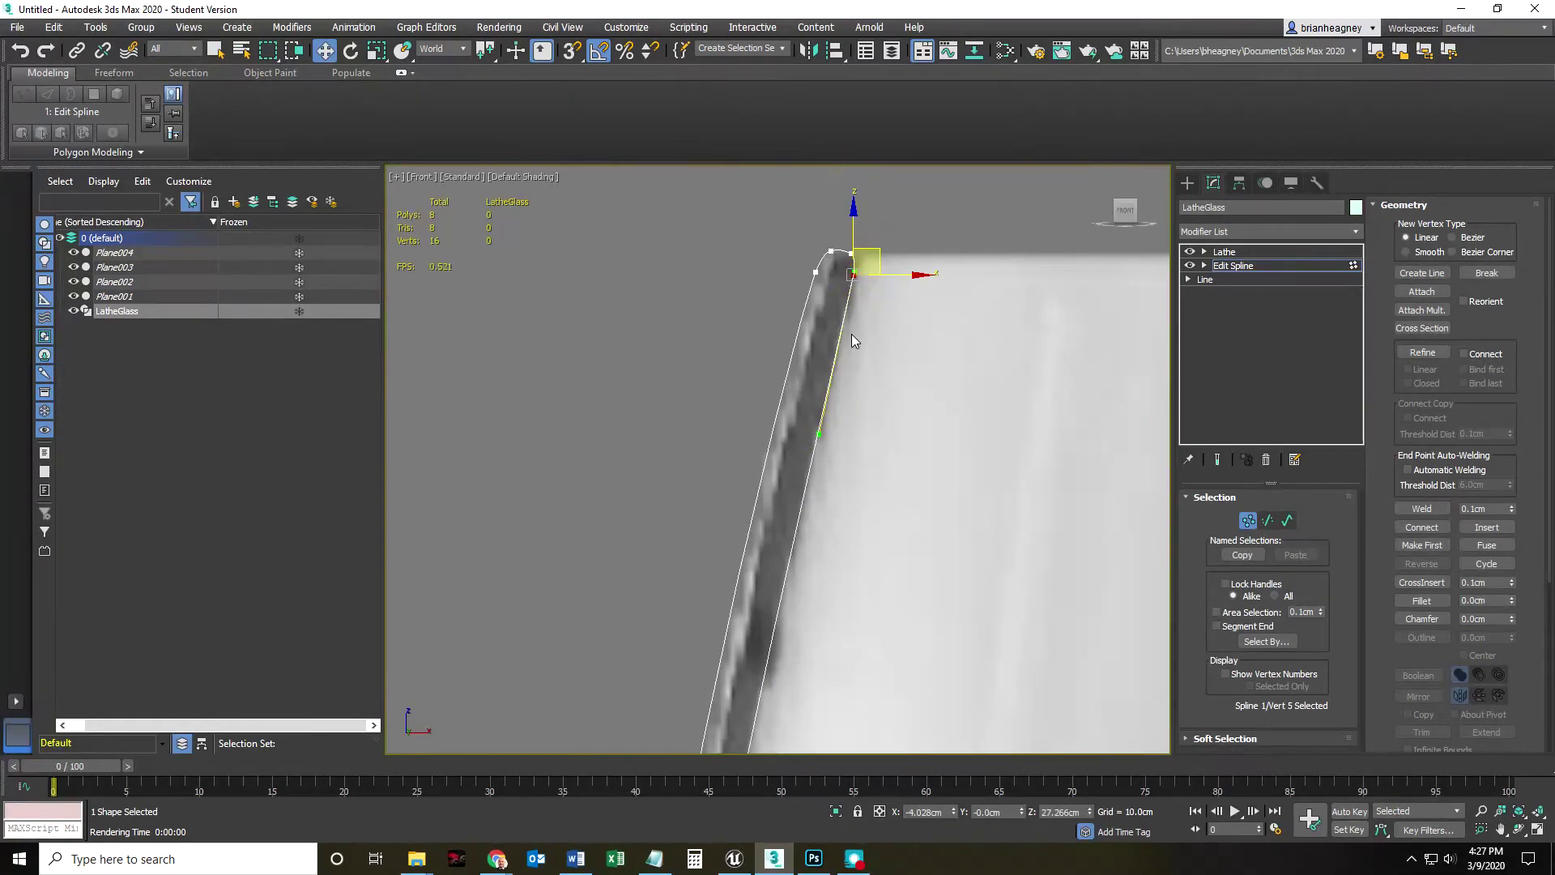
Step: Shorten the inner rim vertex's lower handle so it follows the inner wall just beneath the lip
{"action": "scroll", "coordinate": [834, 422], "scroll_direction": "up", "scroll_amount": 4}
{"action": "left_click_drag", "start_coordinate": [786, 490], "coordinate": [815, 300]}
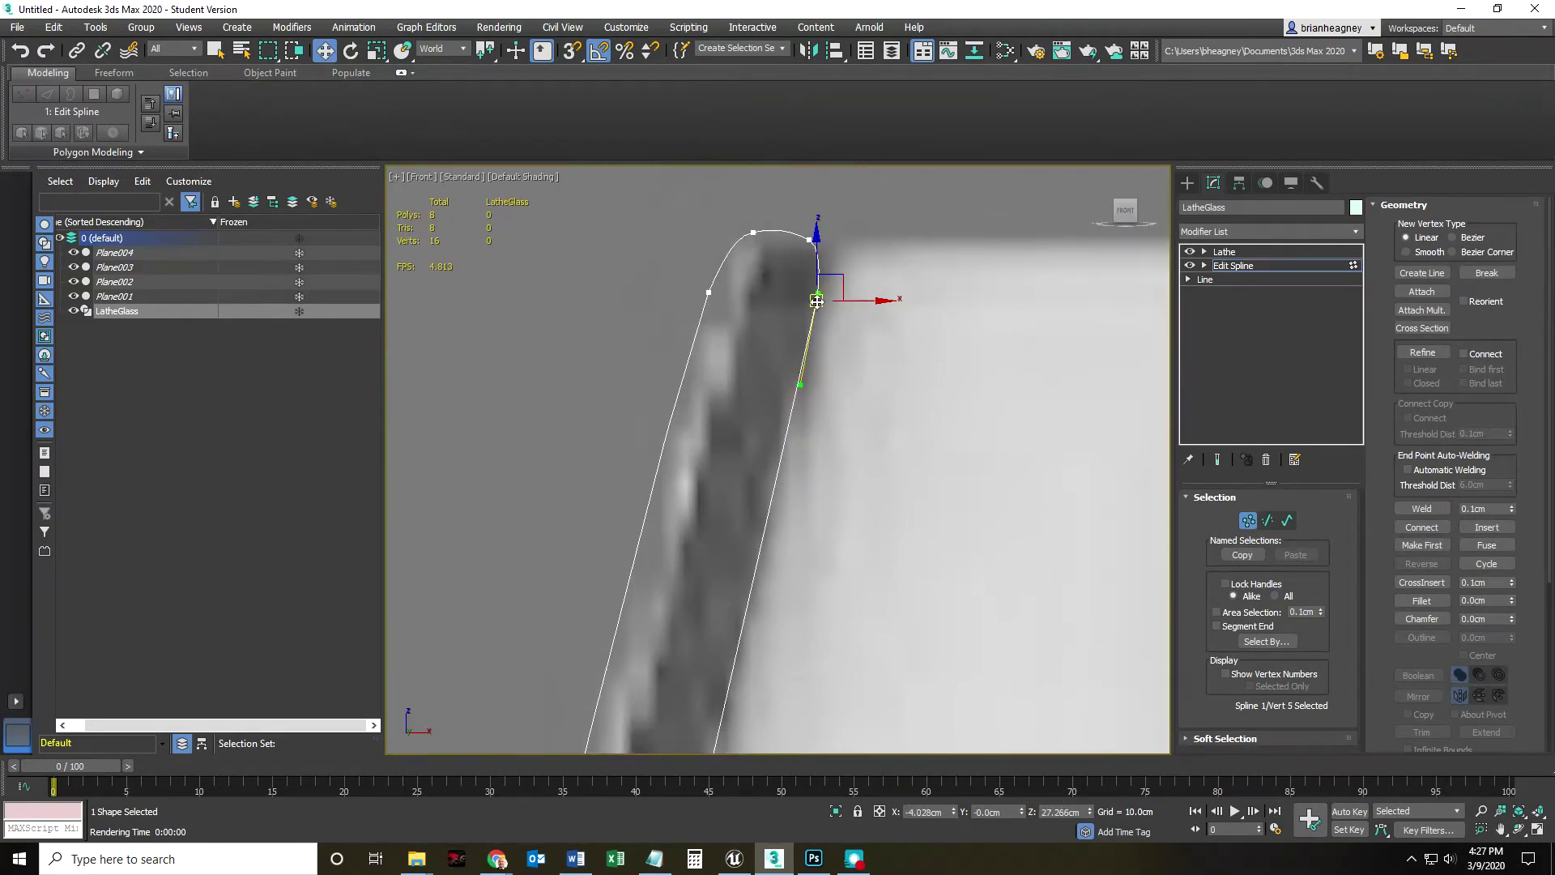
{"action": "right_click", "coordinate": [815, 299]}
{"action": "left_click", "coordinate": [788, 208]}
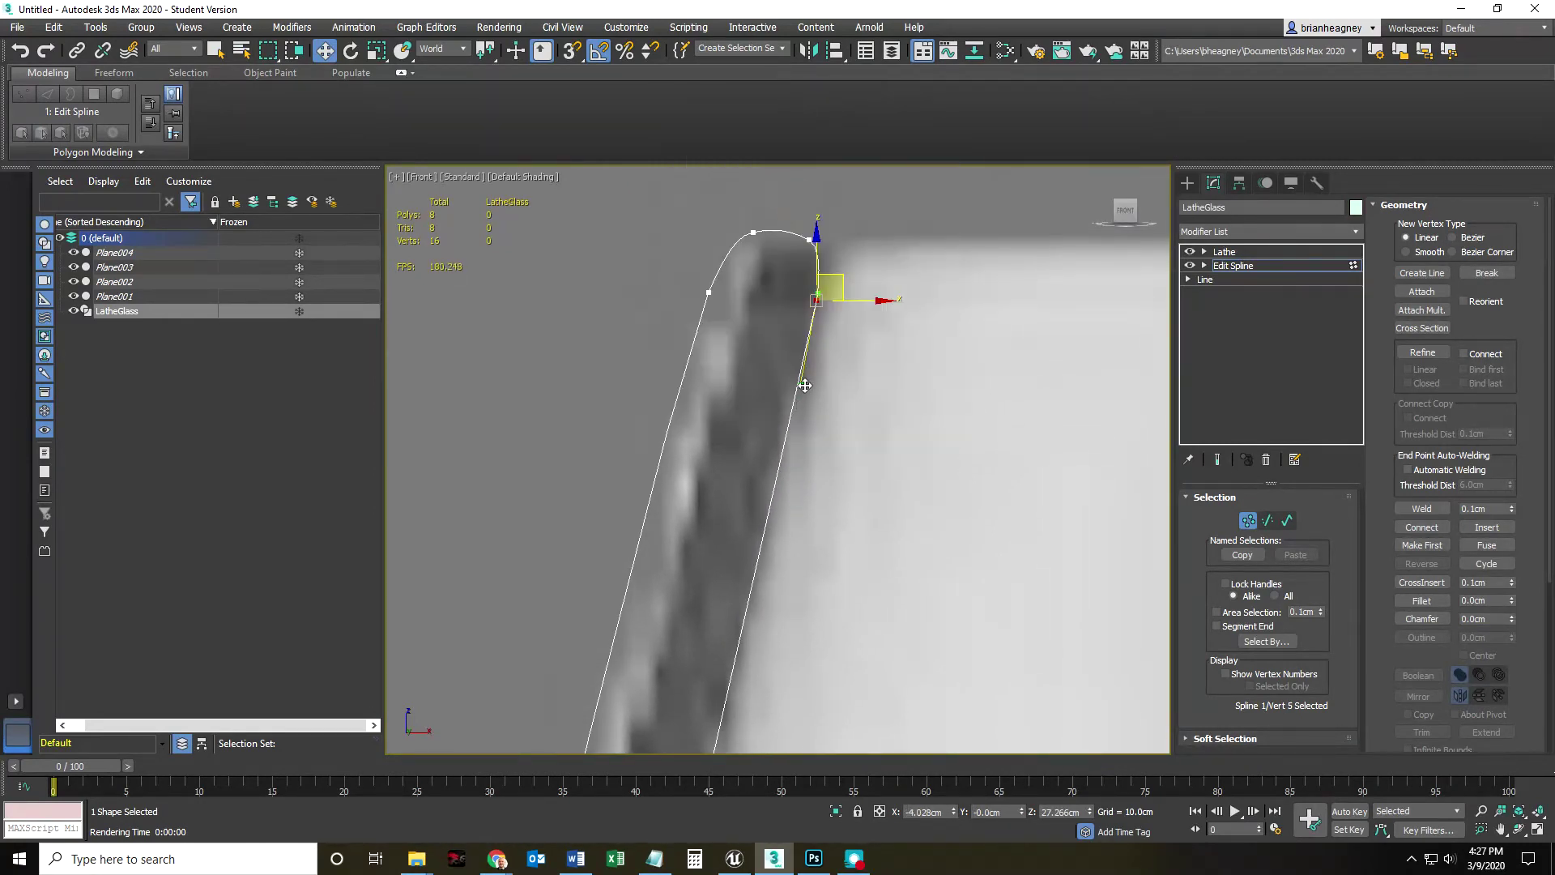
{"action": "left_click_drag", "start_coordinate": [789, 427], "coordinate": [783, 479]}
Step: Shorten the lower handle of the outer wall vertex halfway up the bowl, keeping it along the glass edge
{"action": "scroll", "coordinate": [783, 486], "scroll_direction": "up", "scroll_amount": 6}
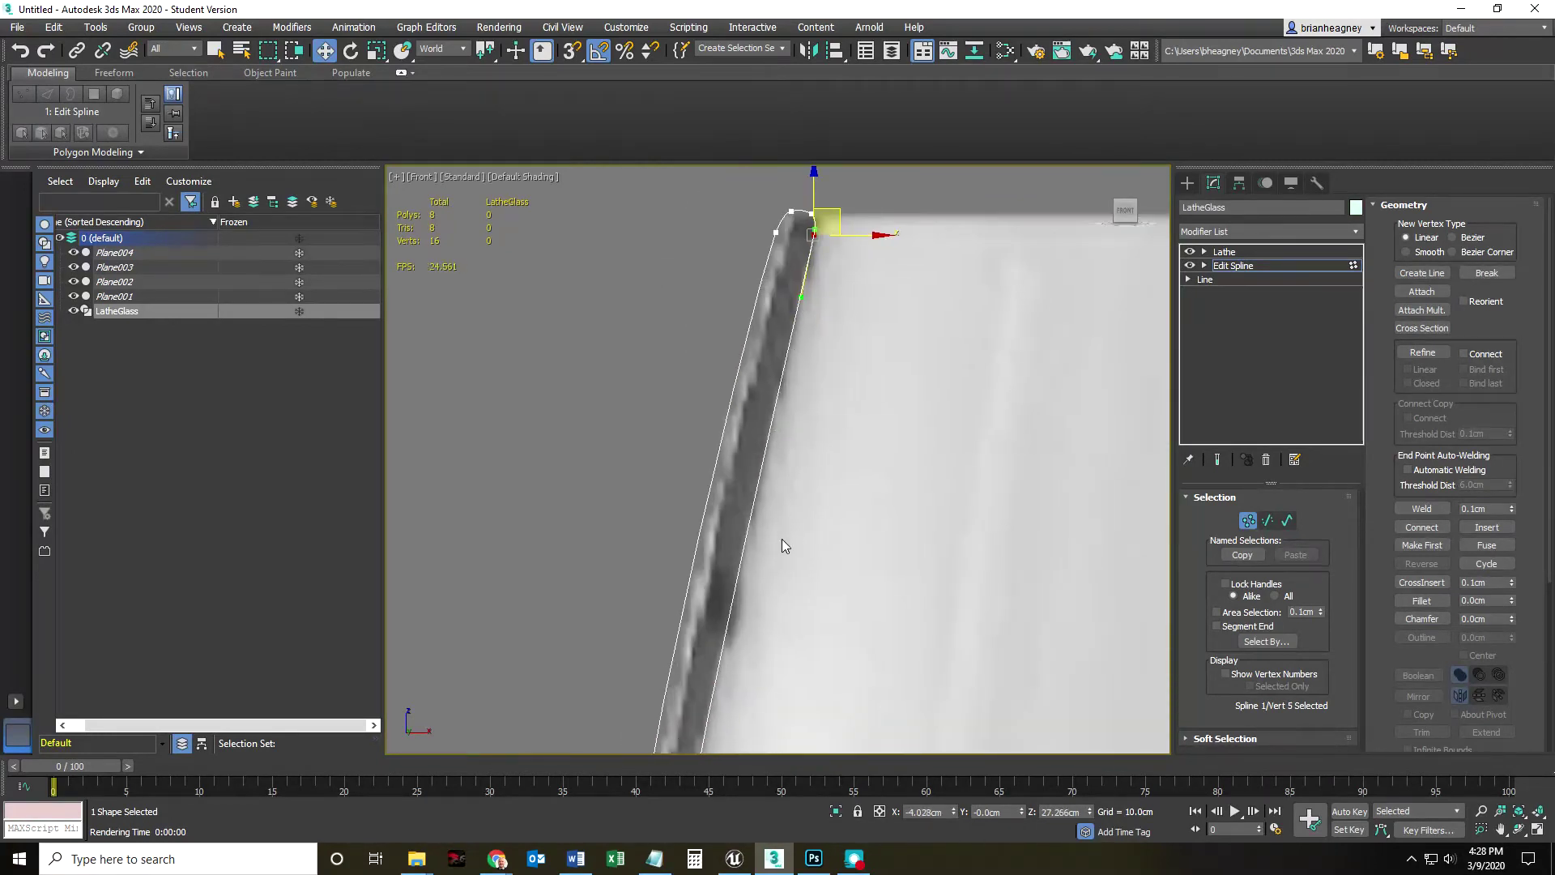
{"action": "middle_click_drag", "start_coordinate": [766, 482], "coordinate": [762, 324]}
{"action": "scroll", "coordinate": [709, 405], "scroll_direction": "up", "scroll_amount": 3}
{"action": "left_click", "coordinate": [678, 375]}
{"action": "scroll", "coordinate": [682, 380], "scroll_direction": "down", "scroll_amount": 3}
{"action": "left_click_drag", "start_coordinate": [673, 499], "coordinate": [674, 434]}
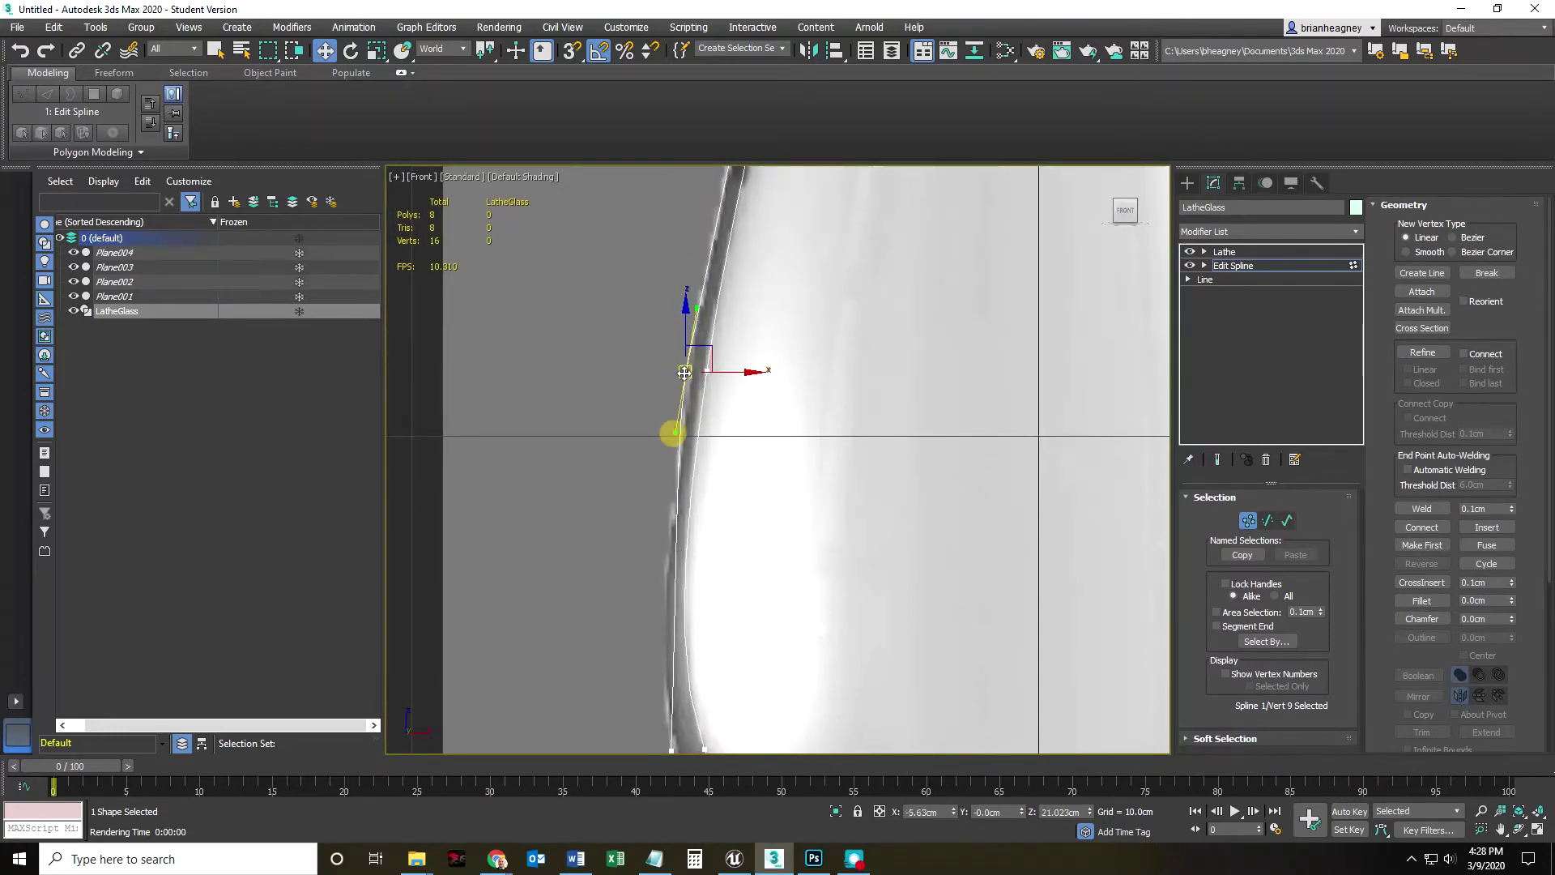
Step: Tilt the upper handle of the outer vertex at the bowl's widest point outward to match the reference edge
{"action": "scroll", "coordinate": [611, 486], "scroll_direction": "down", "scroll_amount": 2}
{"action": "middle_click_drag", "start_coordinate": [611, 486], "coordinate": [639, 331]}
{"action": "left_click", "coordinate": [685, 516]}
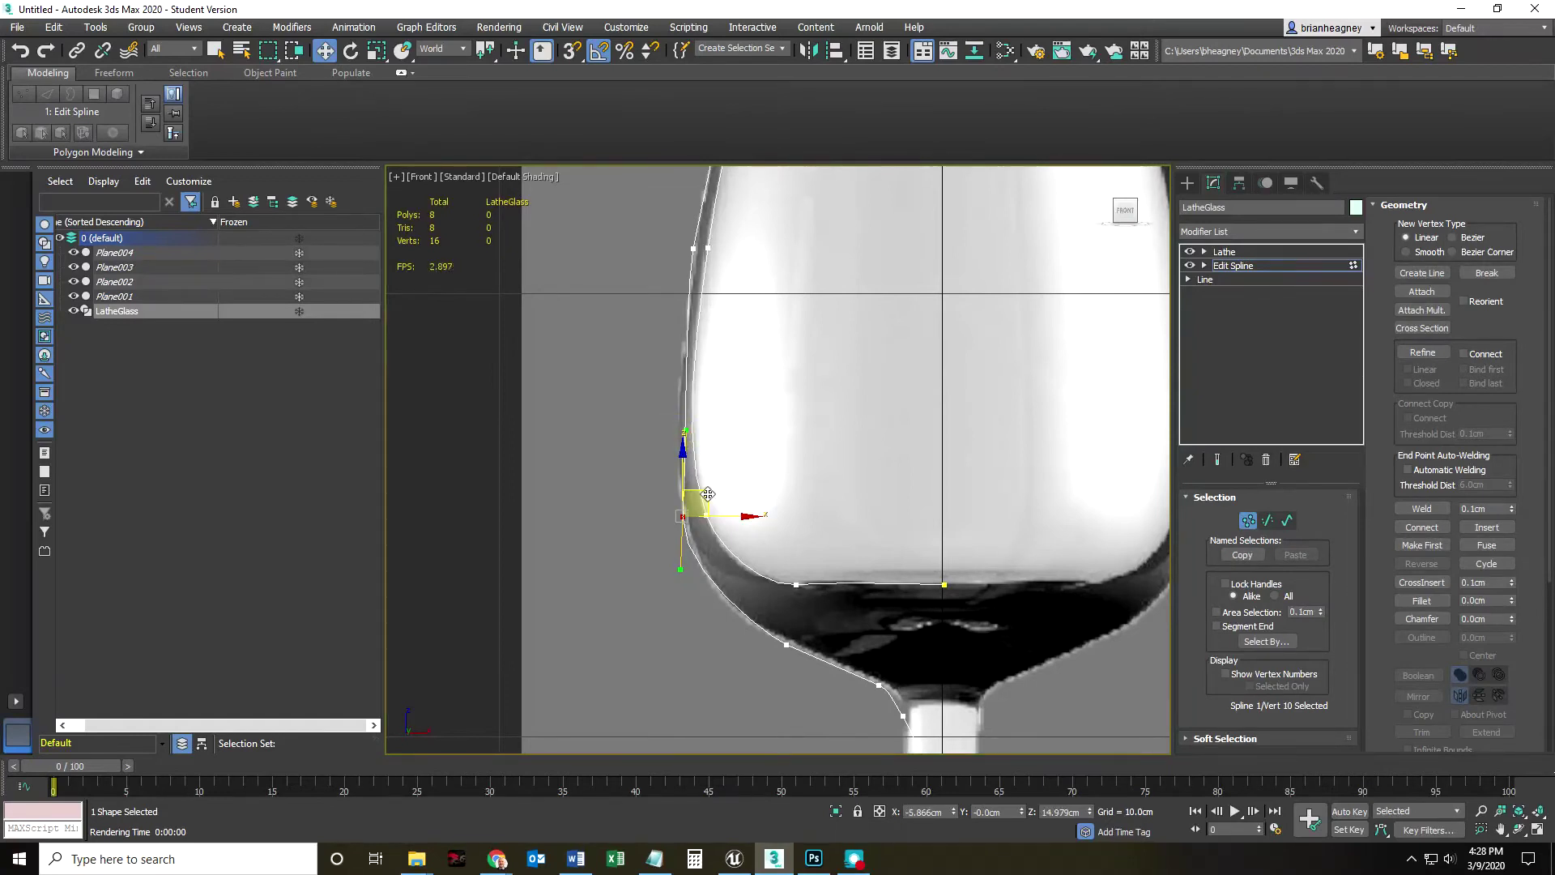
{"action": "scroll", "coordinate": [698, 501], "scroll_direction": "up", "scroll_amount": 5}
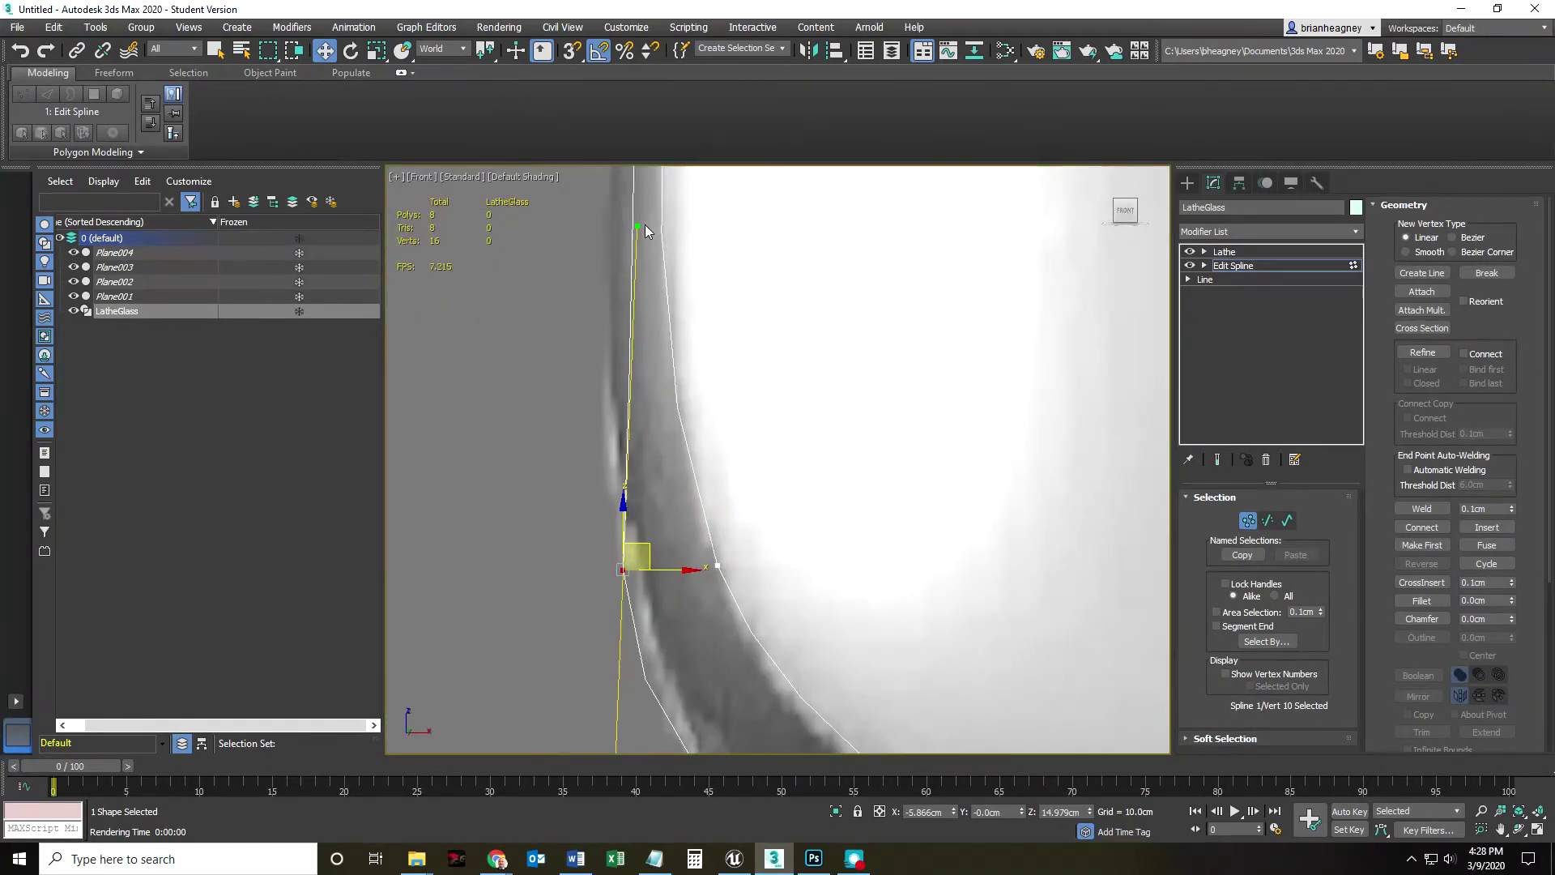
{"action": "left_click_drag", "start_coordinate": [637, 228], "coordinate": [576, 243]}
{"action": "scroll", "coordinate": [535, 479], "scroll_direction": "down", "scroll_amount": 4}
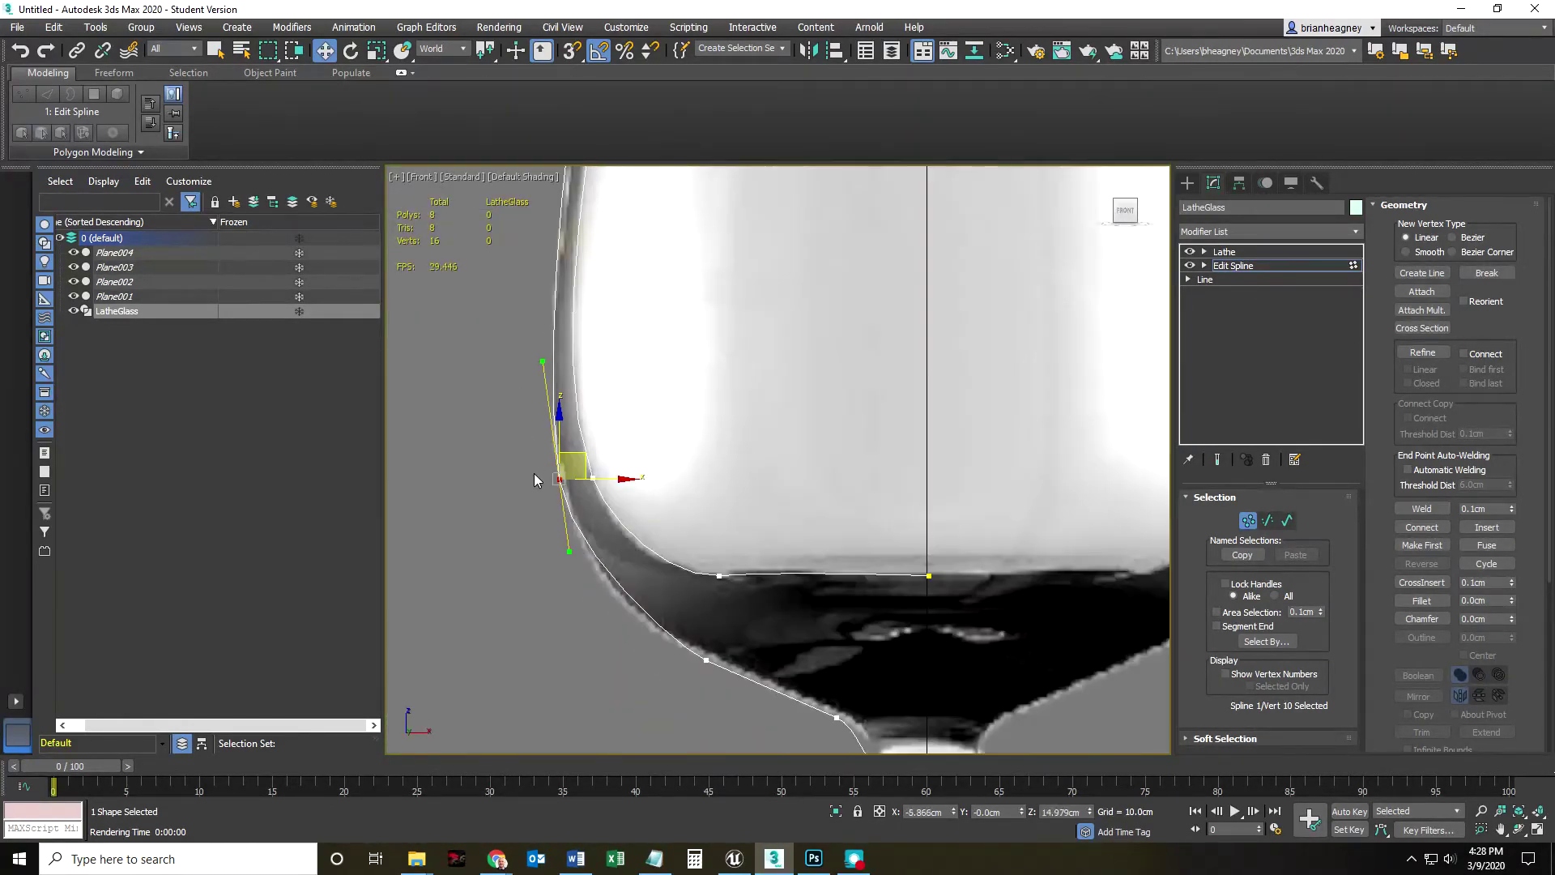
{"action": "scroll", "coordinate": [548, 668], "scroll_direction": "down", "scroll_amount": 3}
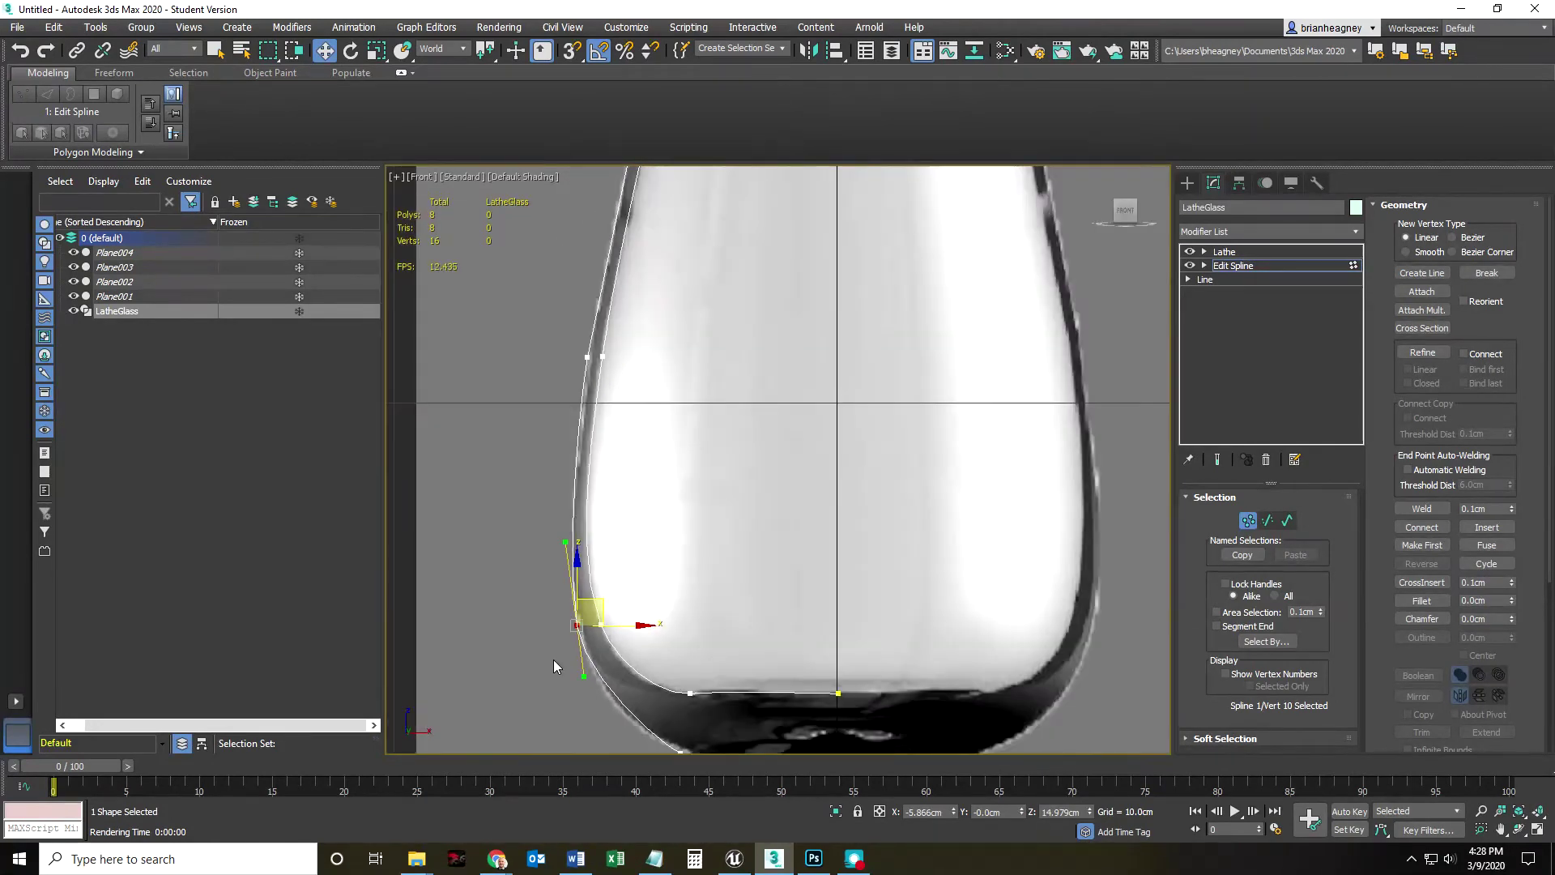
Step: Pull the upper handle of the outer vertex on the bowl's underside outward and up to follow the reference curve
{"action": "middle_click_drag", "start_coordinate": [553, 661], "coordinate": [562, 397]}
{"action": "scroll", "coordinate": [640, 483], "scroll_direction": "up", "scroll_amount": 2}
{"action": "left_click", "coordinate": [707, 491]}
{"action": "left_click_drag", "start_coordinate": [681, 484], "coordinate": [645, 464]}
Step: Select the two vertices where the bowl meets the stem, point the lower one's bottom handle straight down the stem, and deselect them
{"action": "middle_click_drag", "start_coordinate": [761, 600], "coordinate": [655, 438]}
{"action": "left_click_drag", "start_coordinate": [761, 462], "coordinate": [761, 443]}
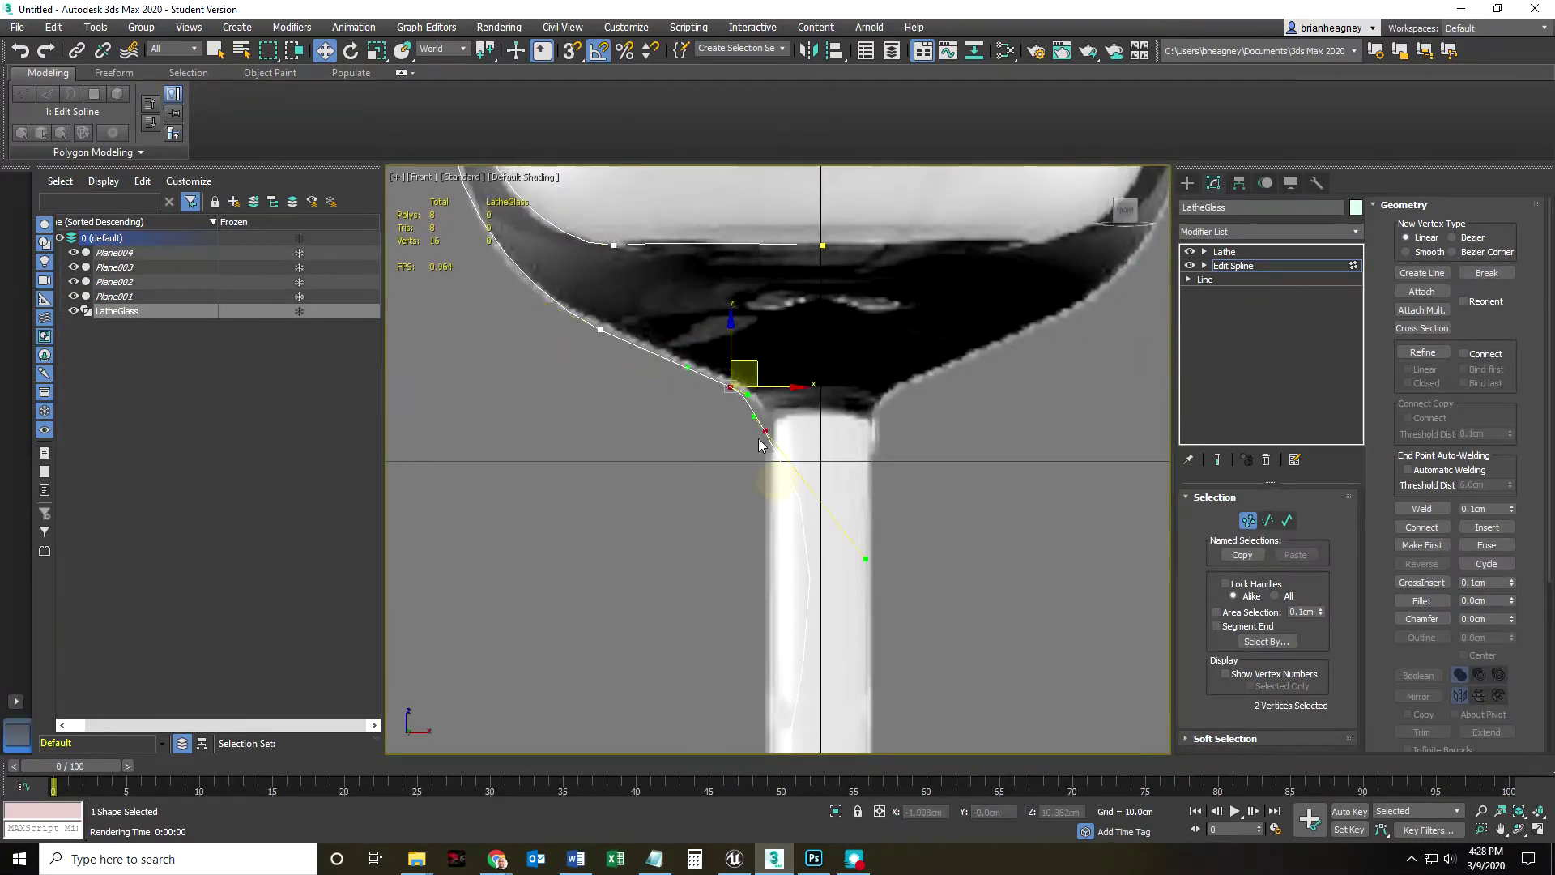
{"action": "left_click_drag", "start_coordinate": [865, 559], "coordinate": [768, 543]}
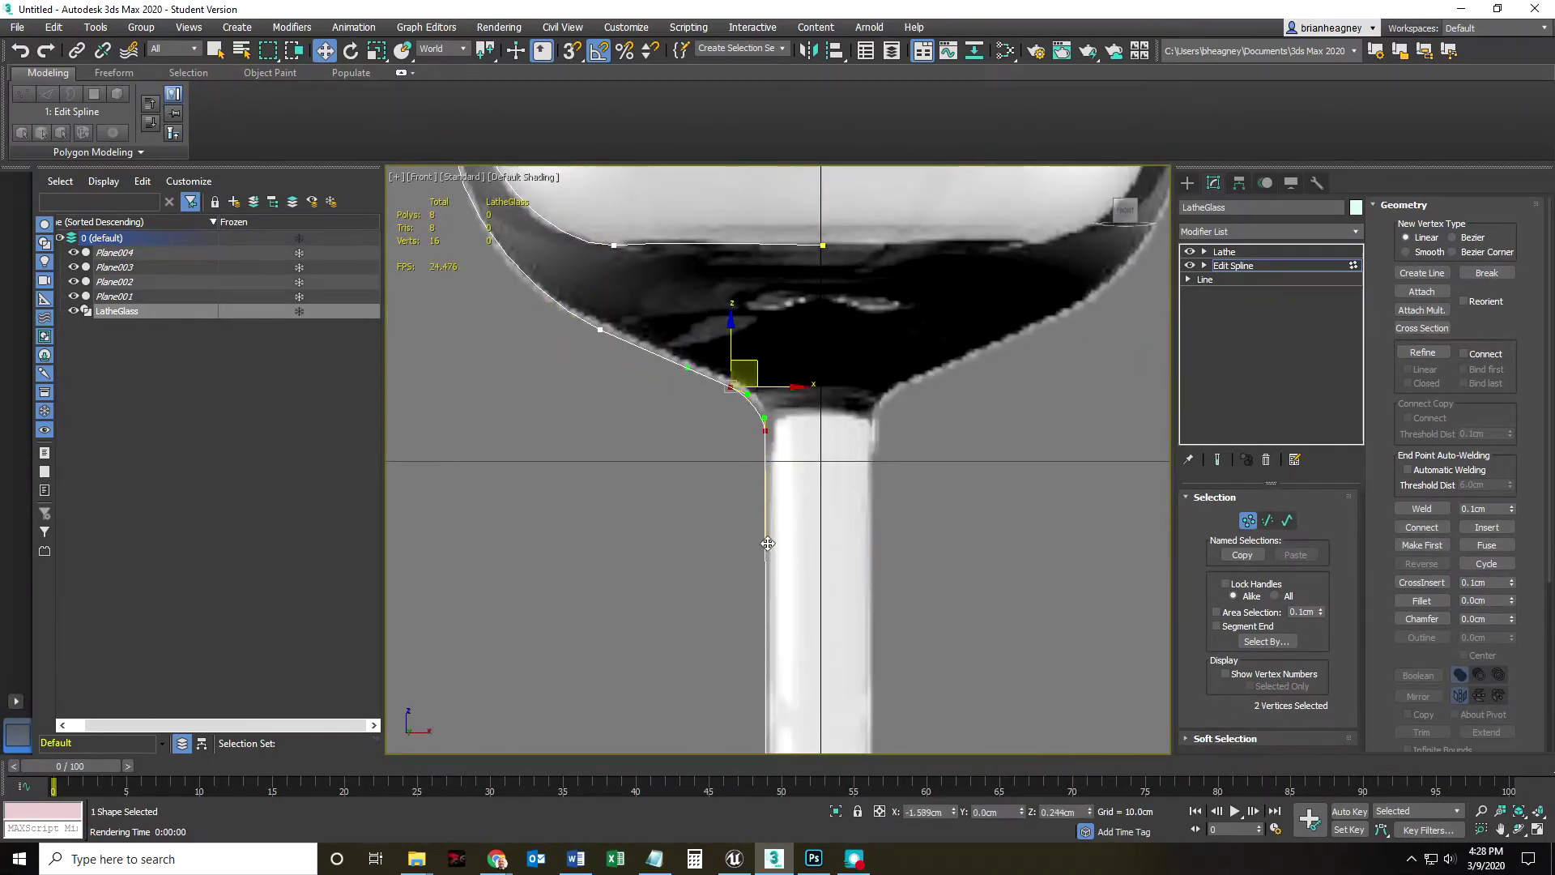
{"action": "scroll", "coordinate": [733, 421], "scroll_direction": "up", "scroll_amount": 5}
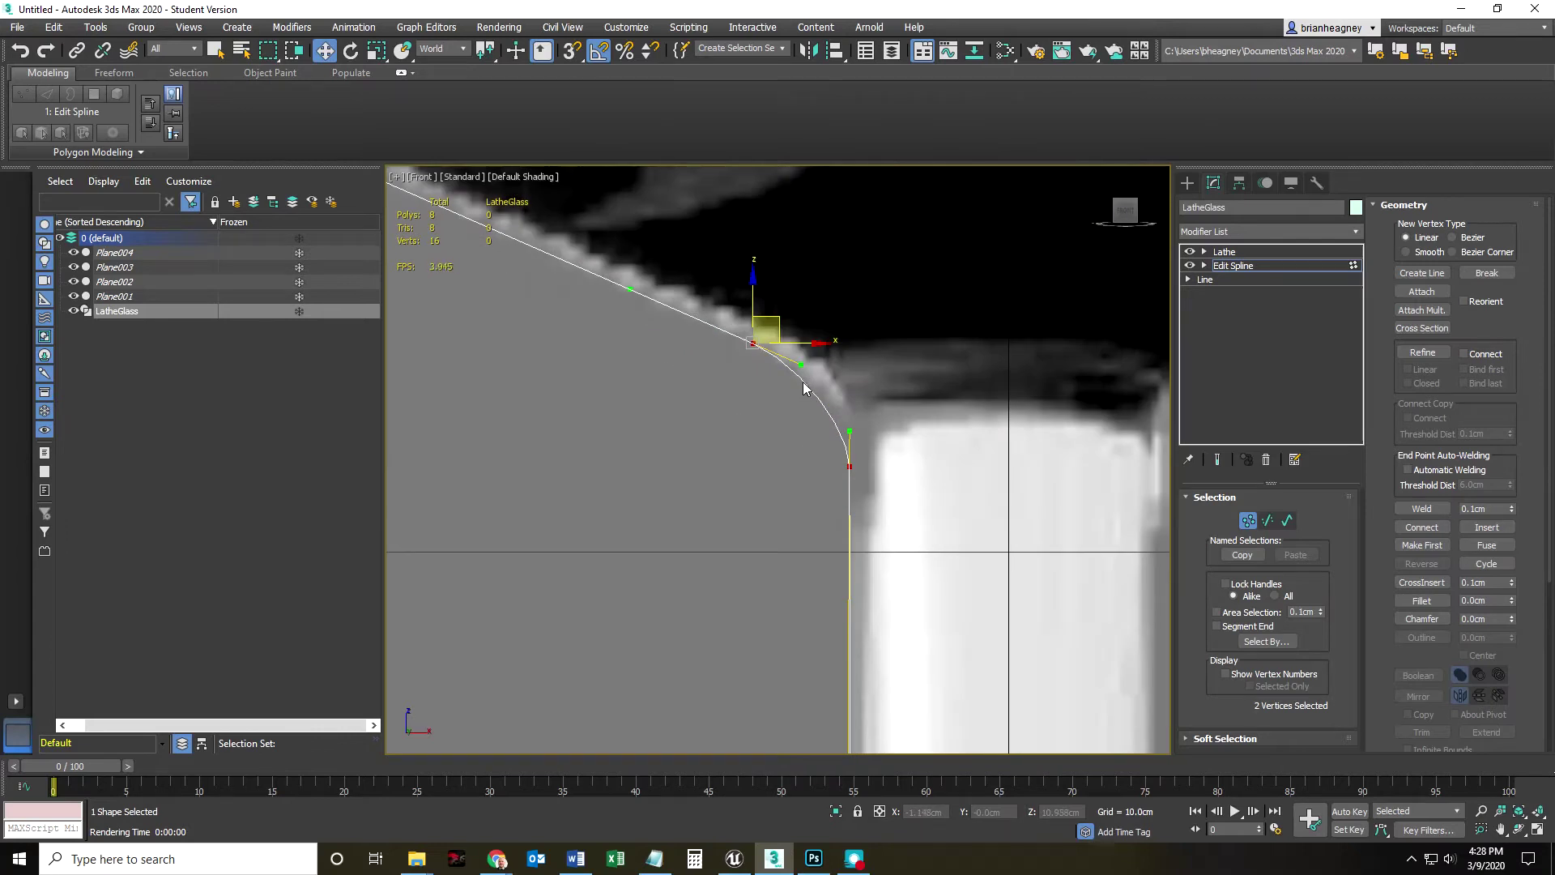
{"action": "left_click", "coordinate": [755, 425]}
{"action": "scroll", "coordinate": [729, 478], "scroll_direction": "down", "scroll_amount": 5}
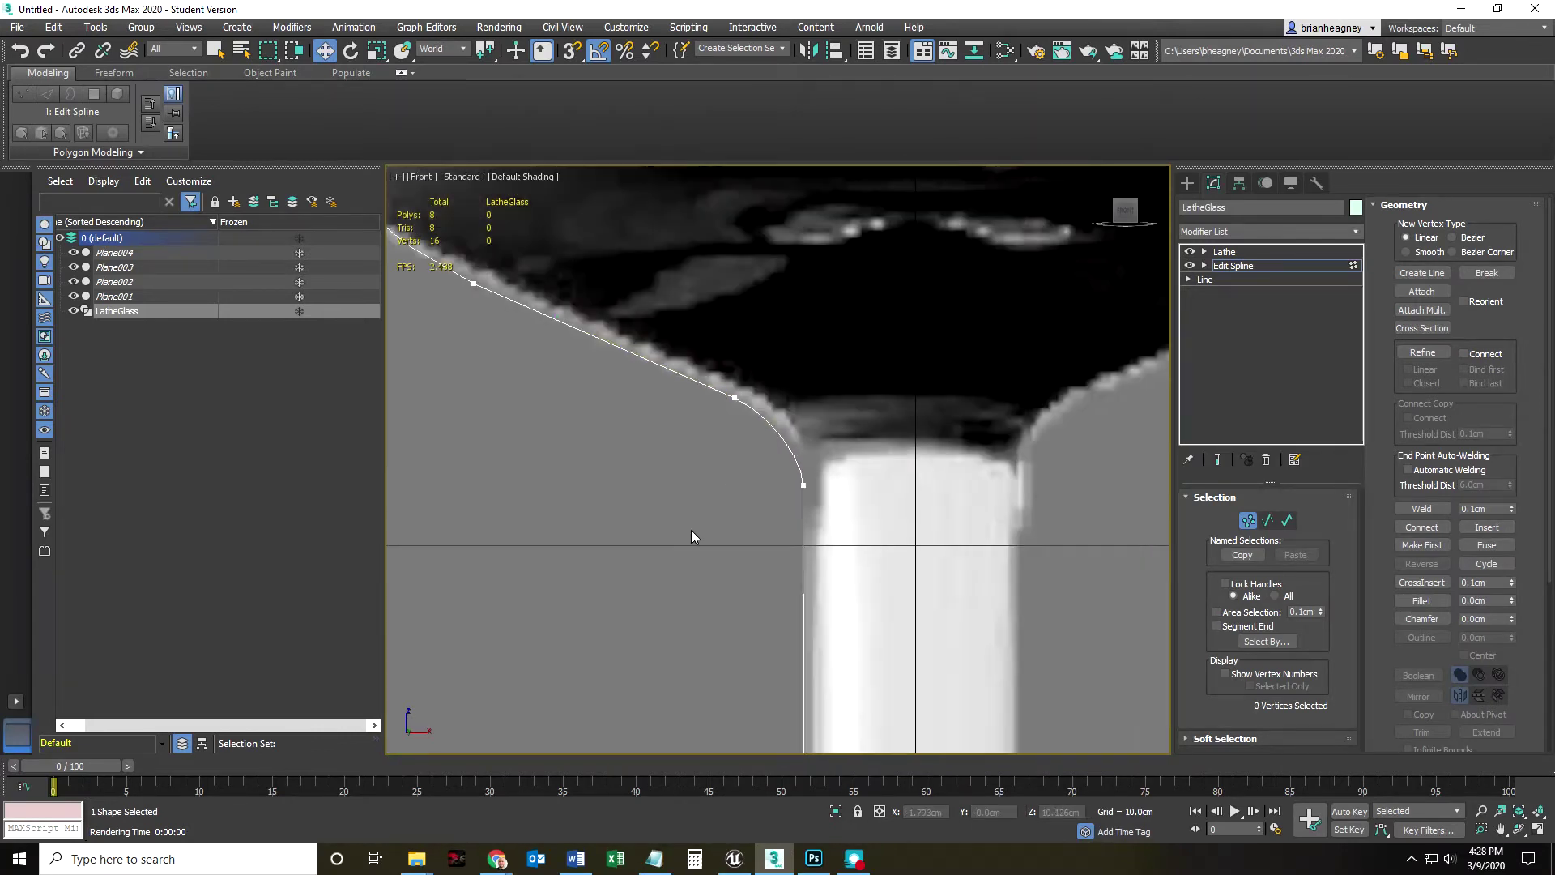
Step: Select the two vertices at the stem's base and swing the lower one's bottom handle outward along the foot's curve
{"action": "middle_click_drag", "start_coordinate": [624, 653], "coordinate": [654, 390]}
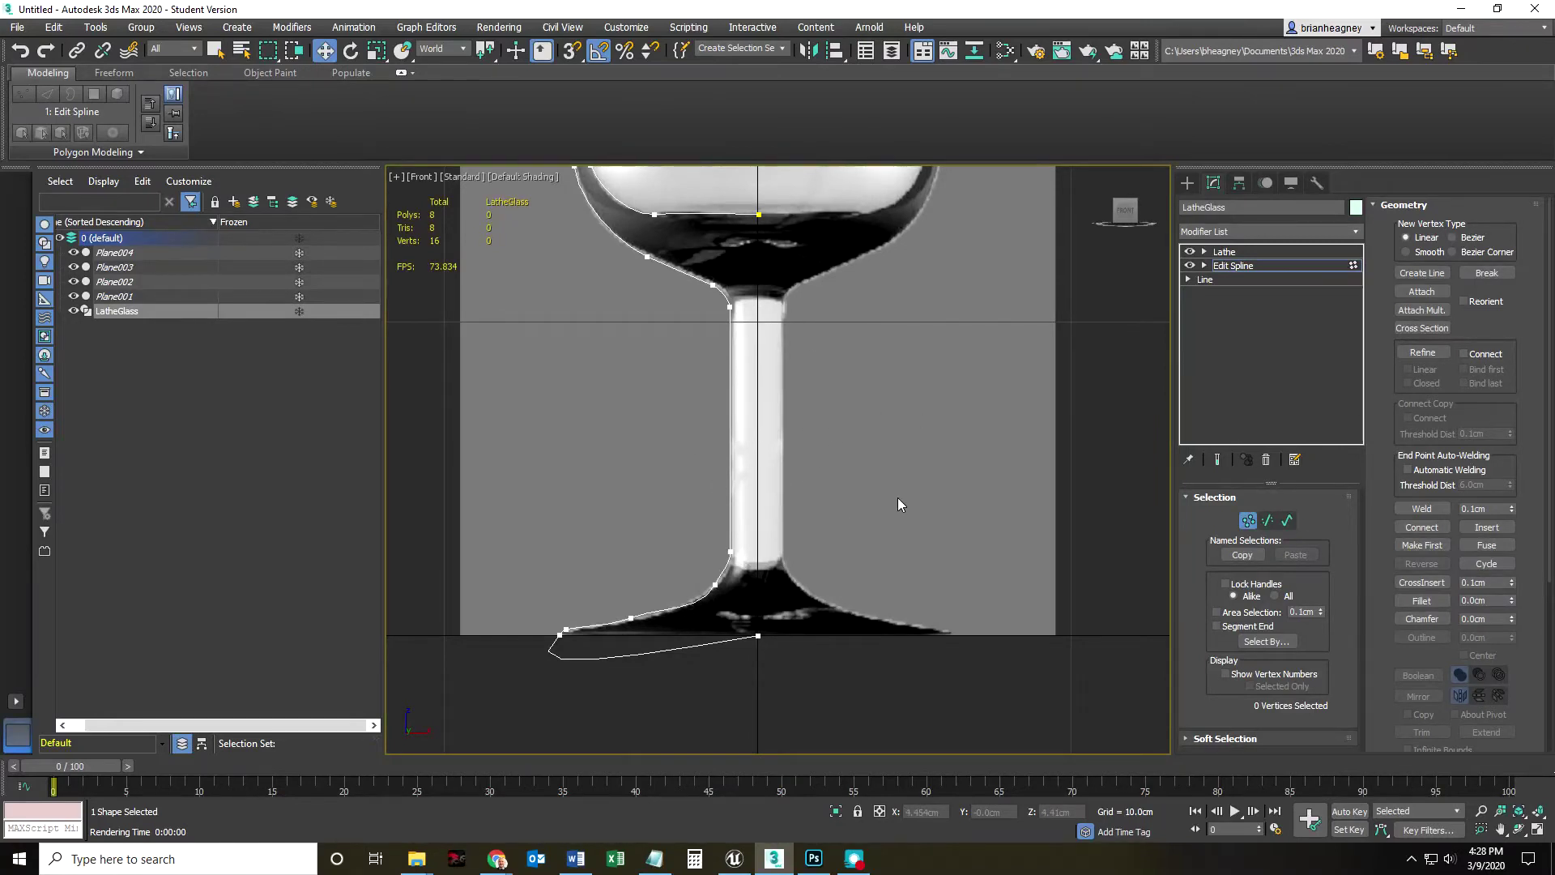
{"action": "scroll", "coordinate": [780, 421], "scroll_direction": "up", "scroll_amount": 5}
{"action": "scroll", "coordinate": [820, 473], "scroll_direction": "down", "scroll_amount": 5}
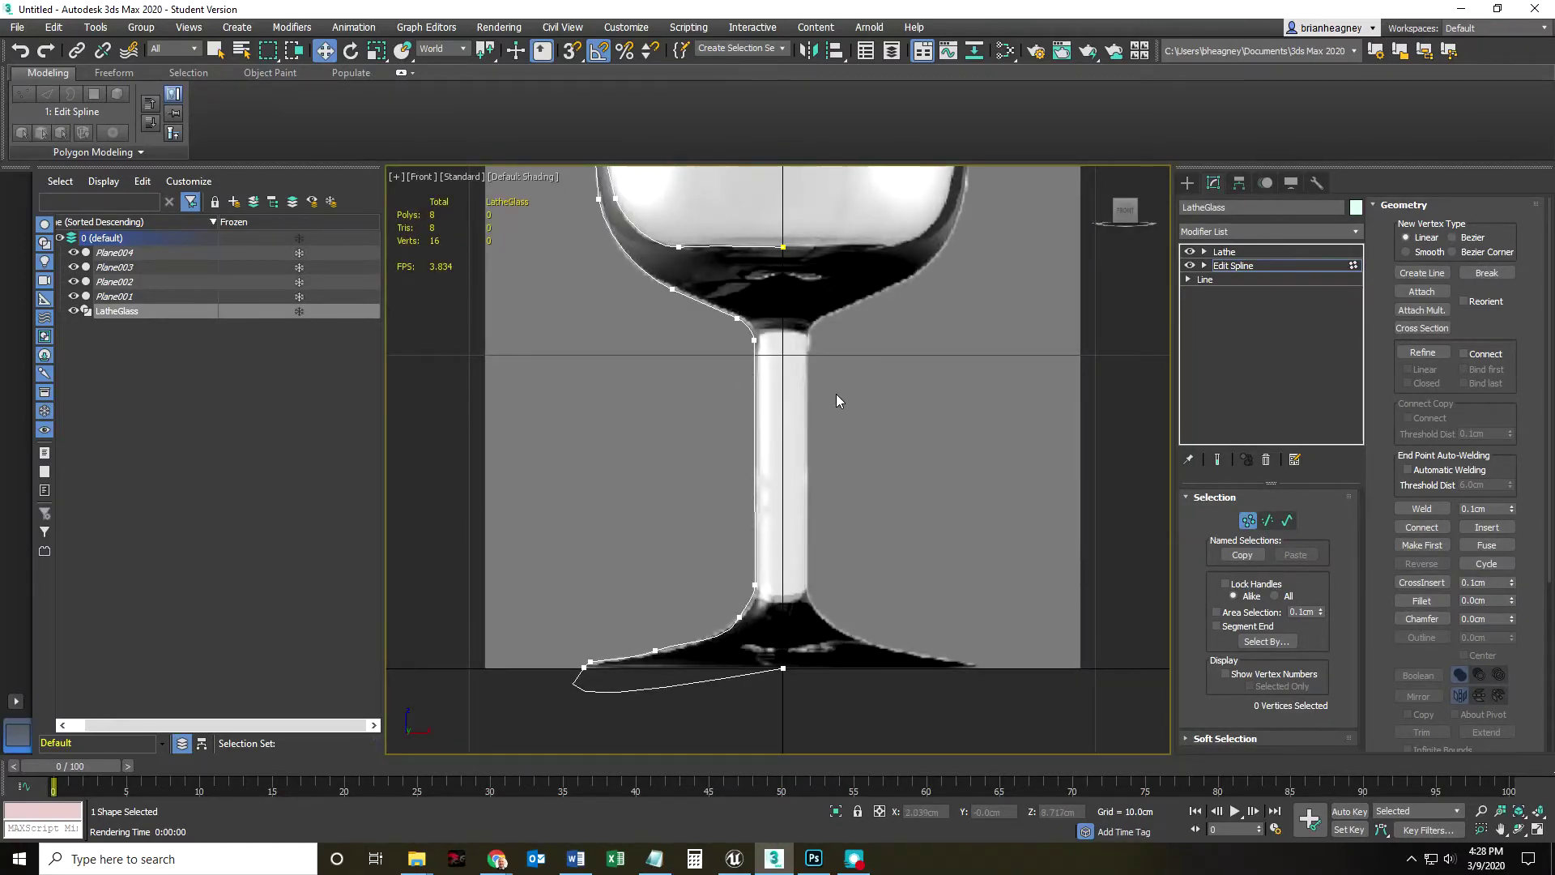
{"action": "scroll", "coordinate": [755, 389], "scroll_direction": "up", "scroll_amount": 2}
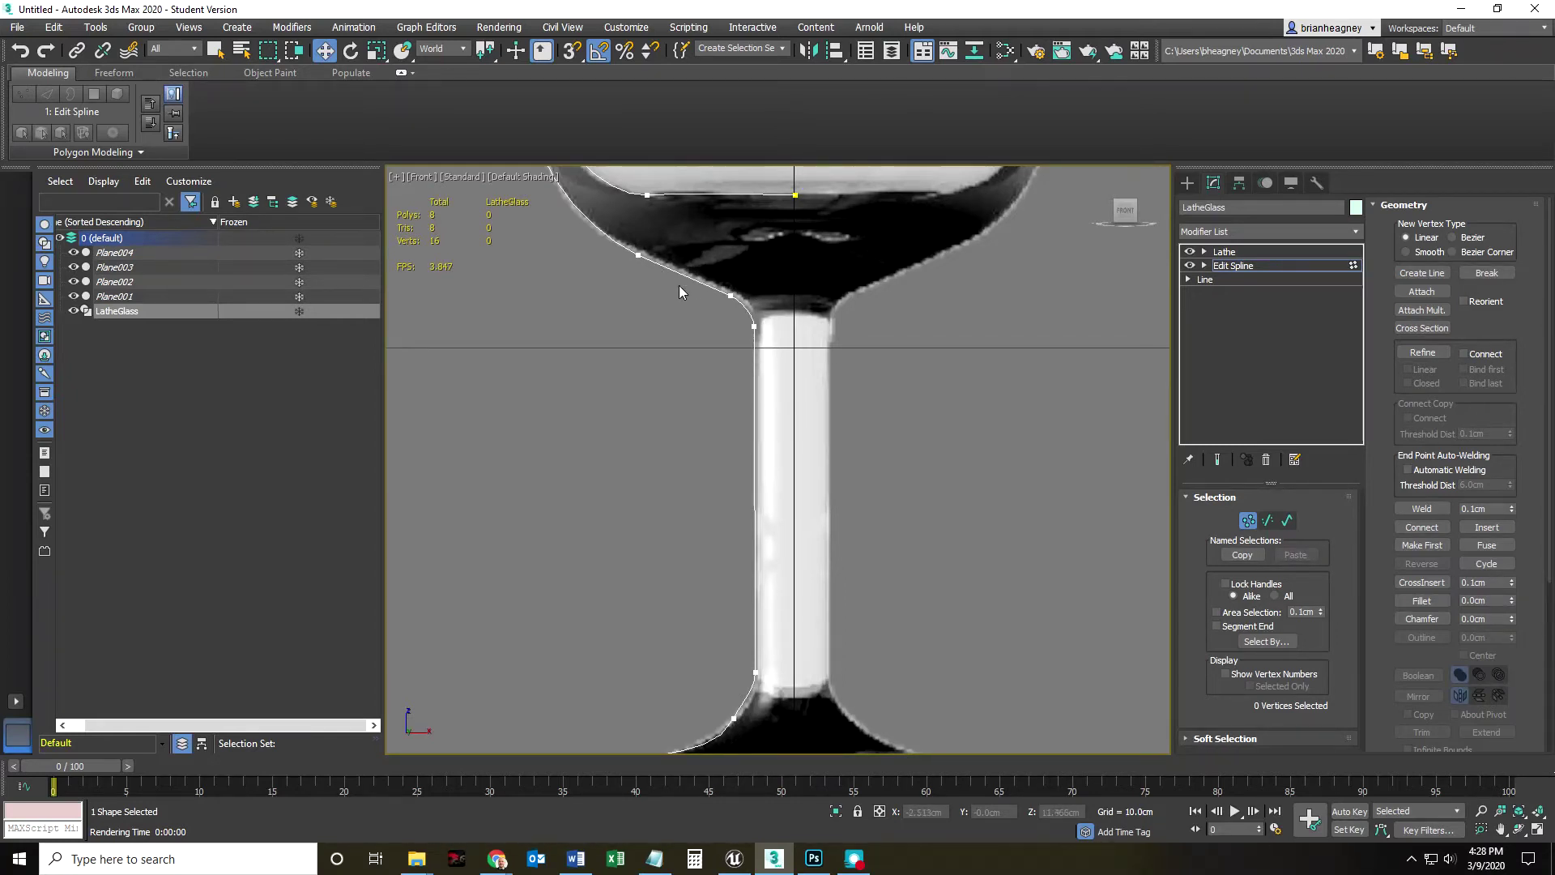
{"action": "scroll", "coordinate": [636, 448], "scroll_direction": "up", "scroll_amount": 4}
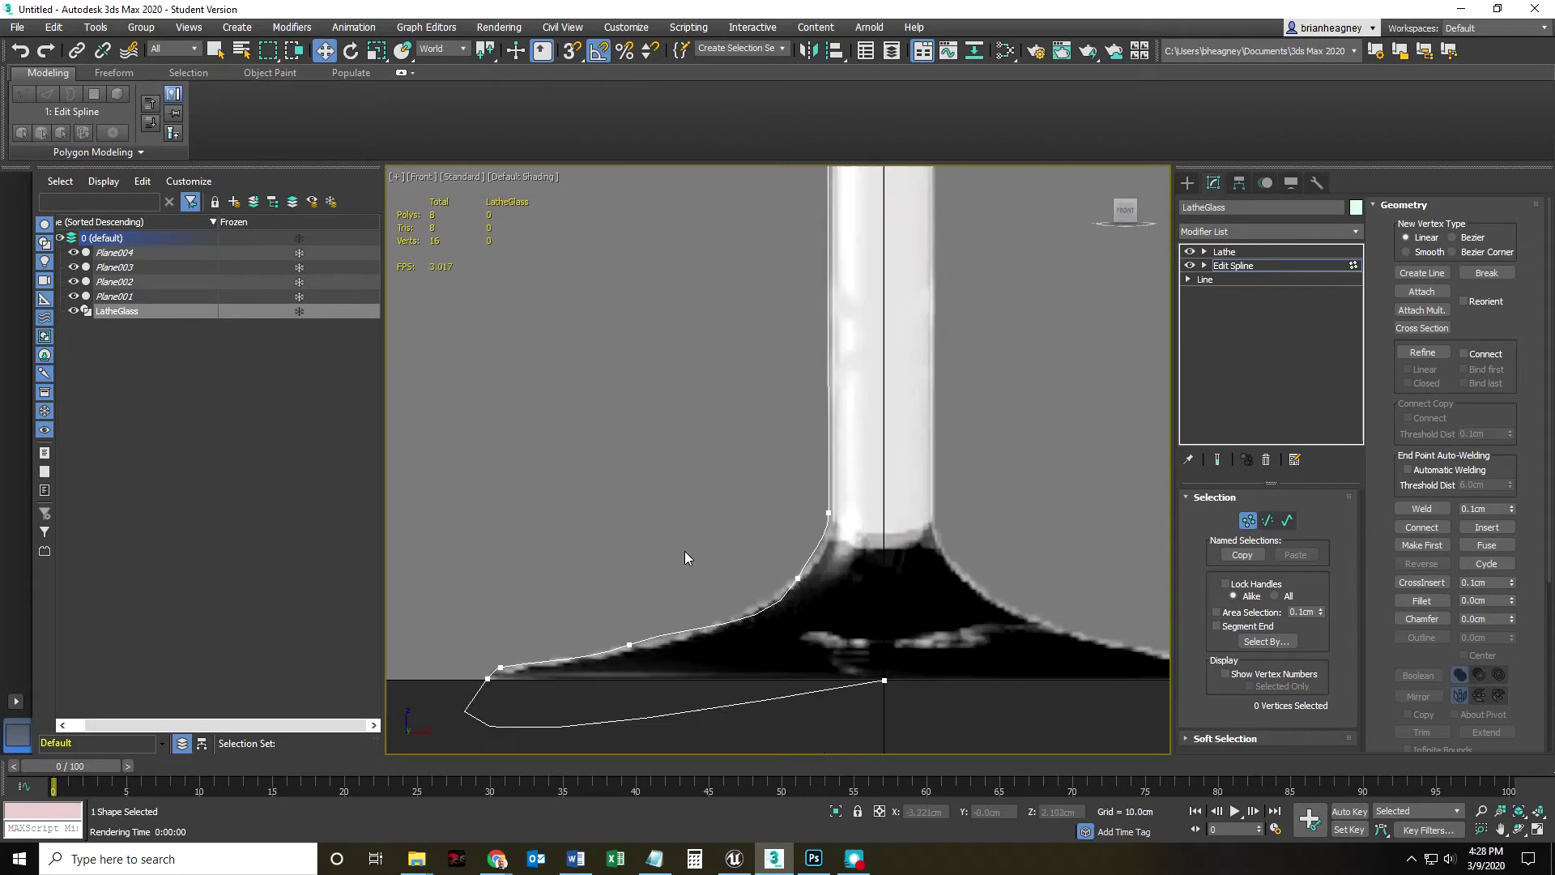
{"action": "middle_click_drag", "start_coordinate": [842, 597], "coordinate": [782, 413]}
{"action": "left_click_drag", "start_coordinate": [945, 492], "coordinate": [1027, 545]}
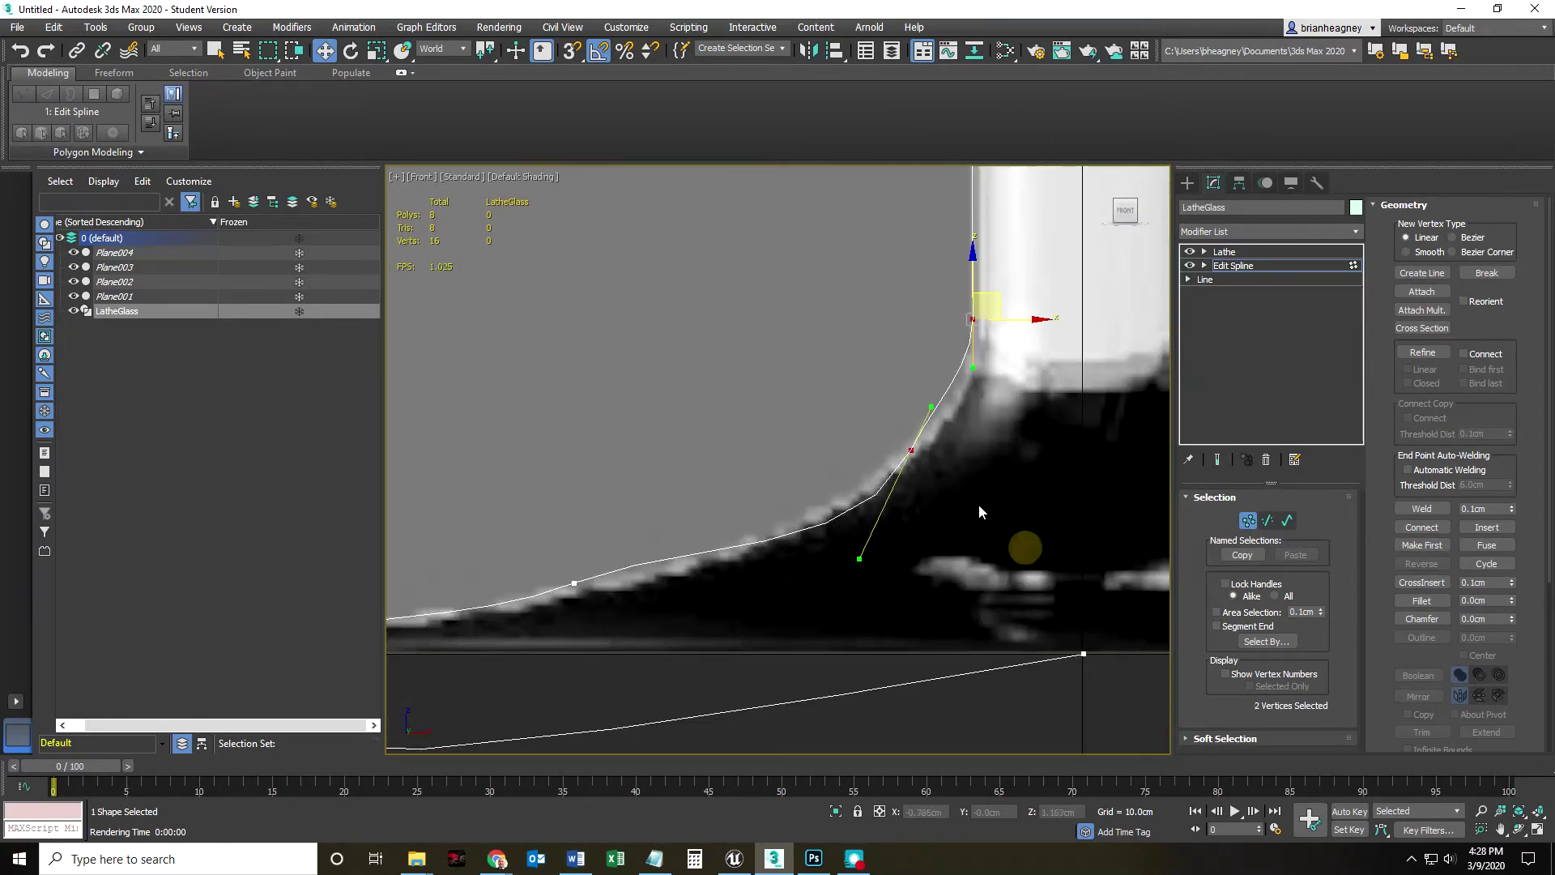
{"action": "left_click_drag", "start_coordinate": [859, 563], "coordinate": [823, 545]}
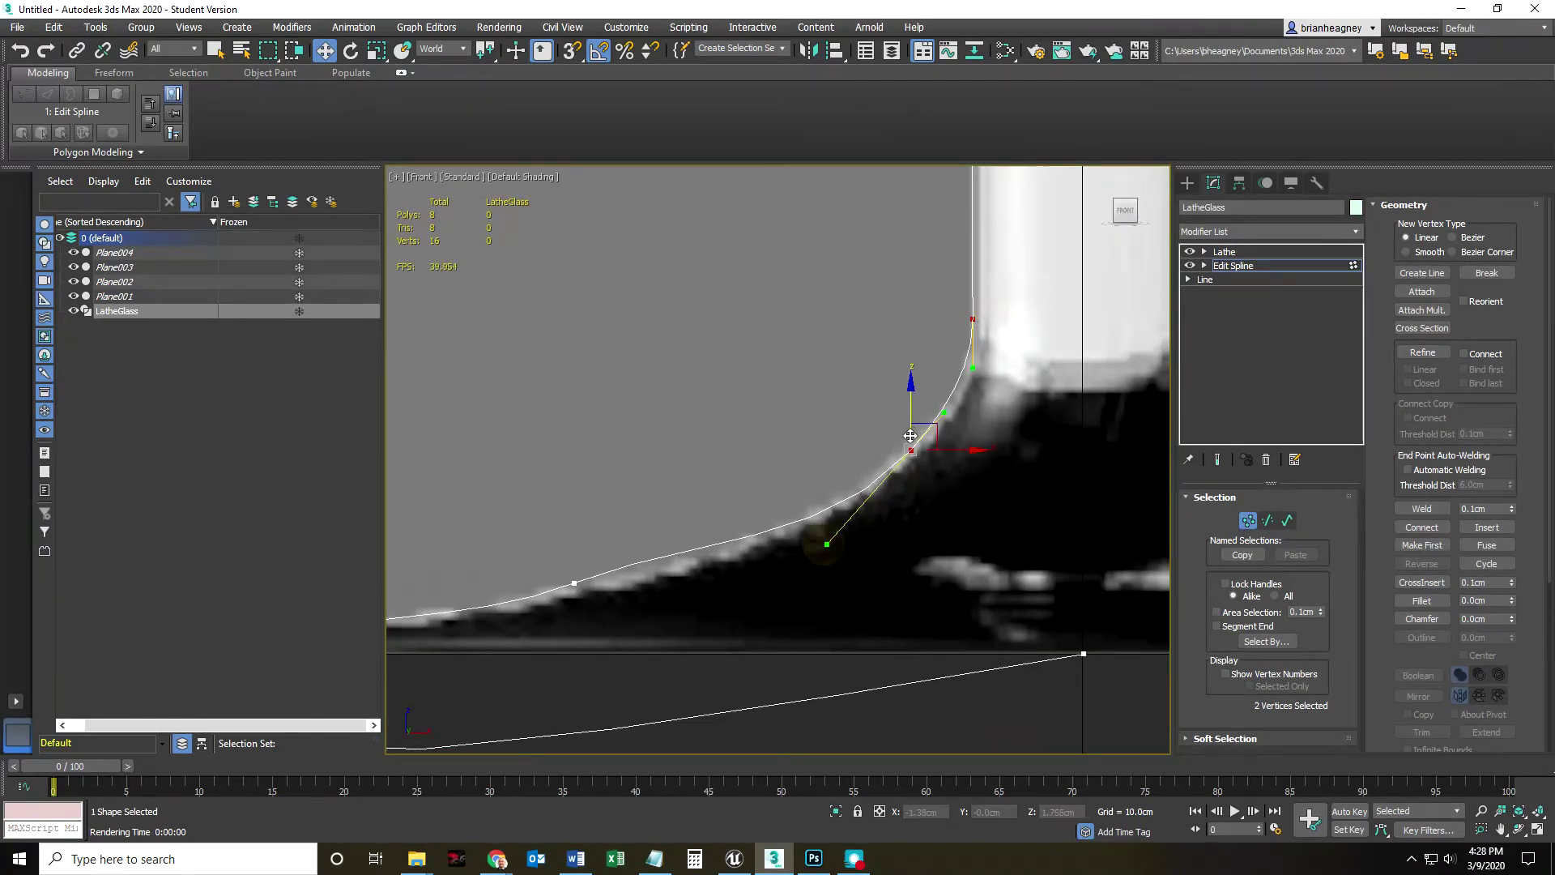
Step: Move the flare vertex below the stem down and outward along the foot's edge and flatten its lower handle
{"action": "left_click_drag", "start_coordinate": [936, 435], "coordinate": [901, 469]}
{"action": "left_click", "coordinate": [917, 514]}
{"action": "left_click", "coordinate": [913, 446]}
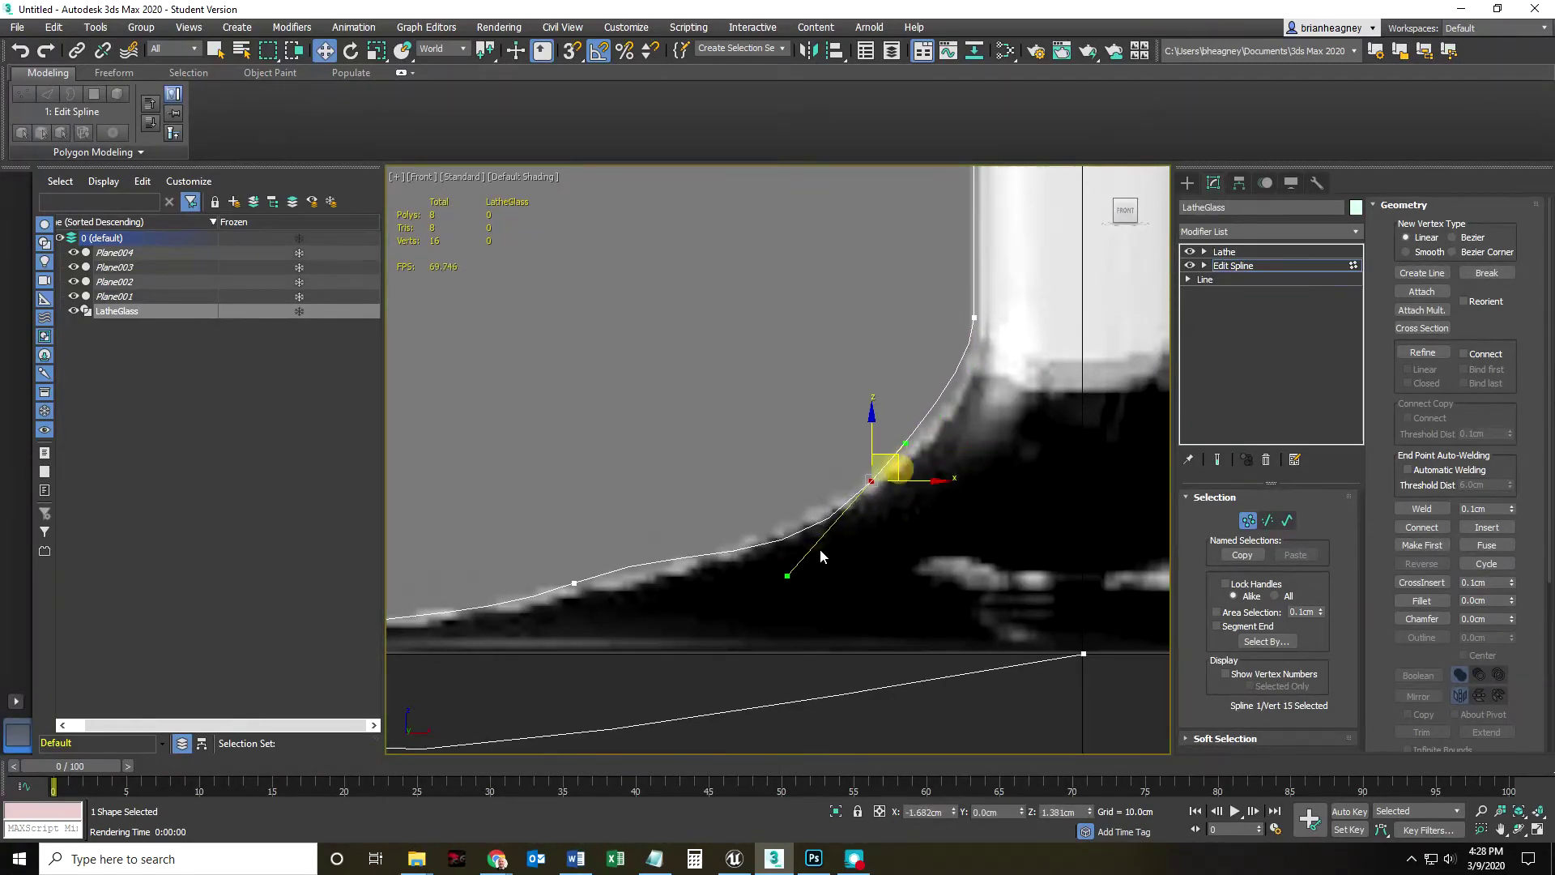
{"action": "left_click_drag", "start_coordinate": [784, 579], "coordinate": [792, 557]}
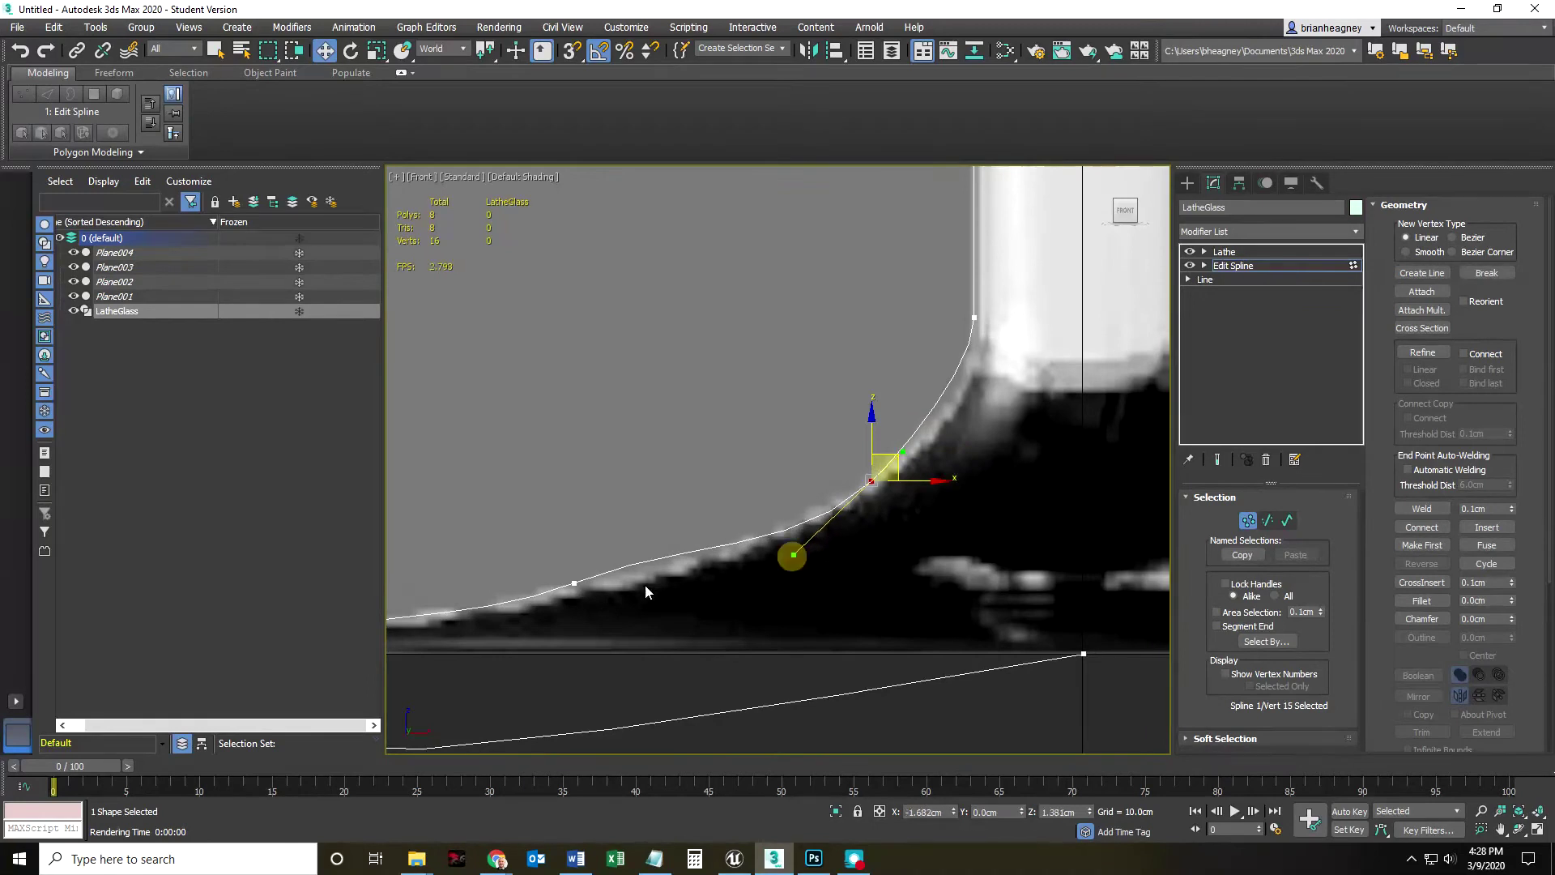
Step: Lower the stem-side handle of the foot's middle vertex to match the reference contour, check the stem-base vertex, and clear the selection
{"action": "left_click", "coordinate": [575, 582]}
{"action": "left_click_drag", "start_coordinate": [685, 537], "coordinate": [617, 575]}
{"action": "scroll", "coordinate": [980, 416], "scroll_direction": "down", "scroll_amount": 2}
{"action": "middle_click_drag", "start_coordinate": [980, 416], "coordinate": [870, 553]}
{"action": "left_click", "coordinate": [866, 469]}
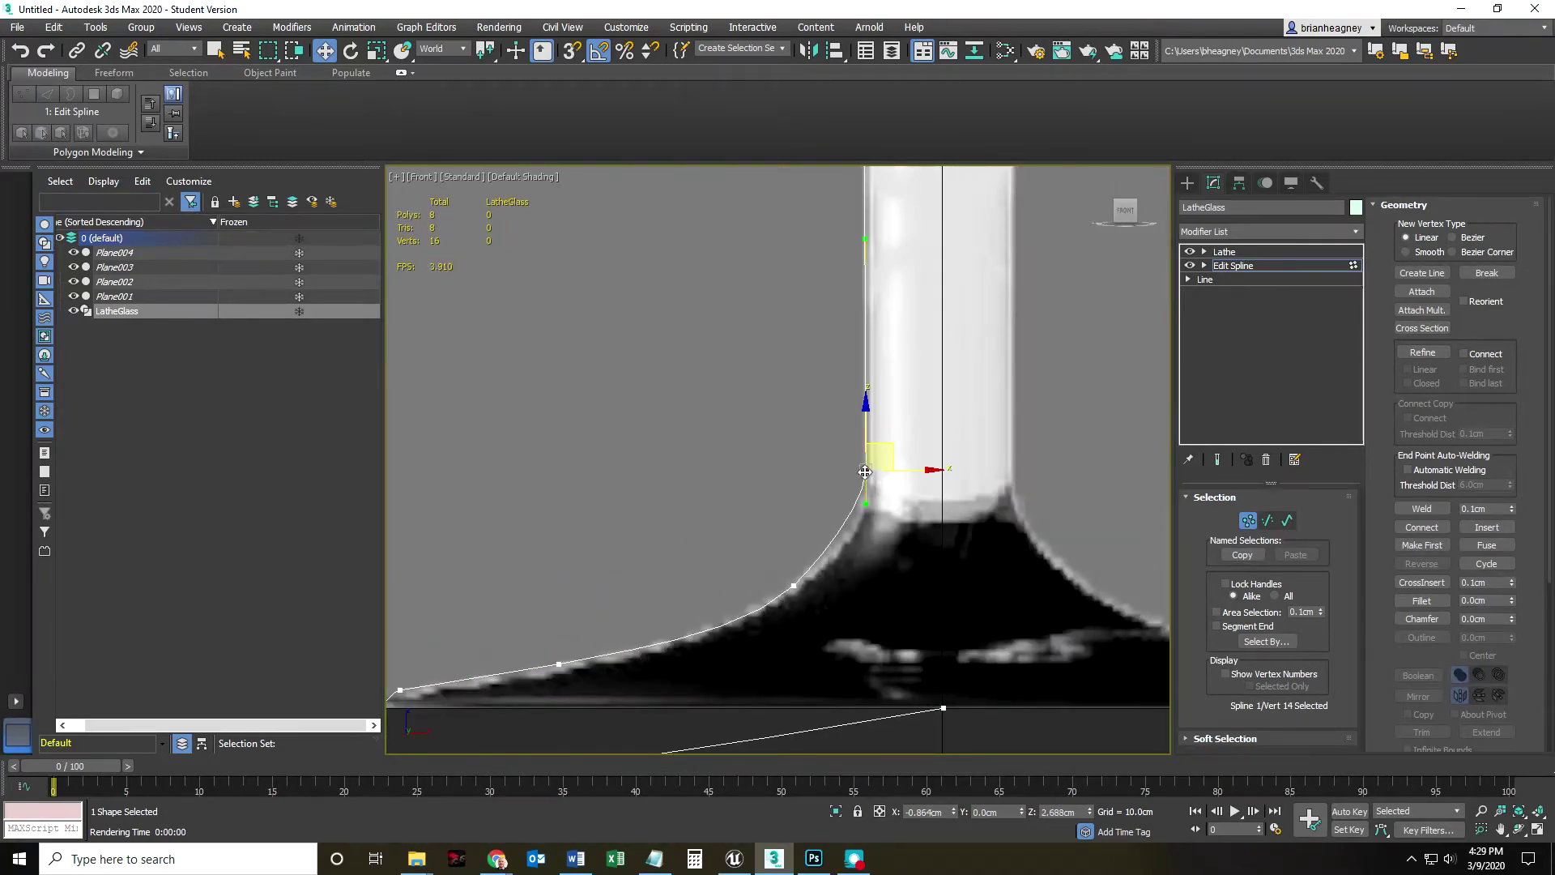
{"action": "scroll", "coordinate": [860, 527], "scroll_direction": "down", "scroll_amount": 3}
{"action": "left_click", "coordinate": [795, 455]}
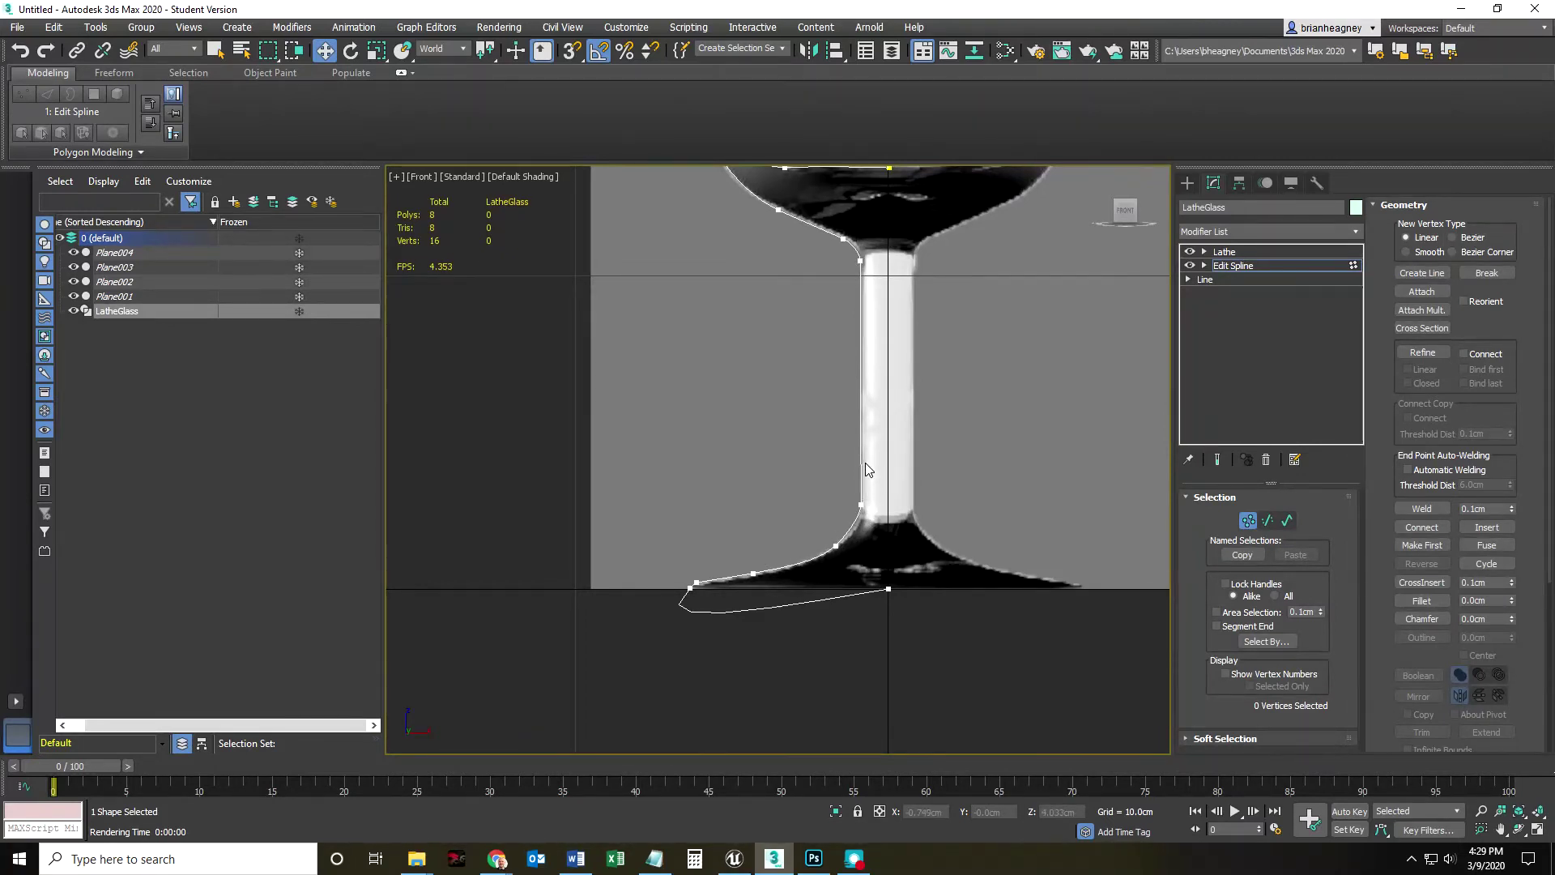
Step: Select the vertex at the foot's outer edge and swing its lower tangent handle inward beneath the foot
{"action": "scroll", "coordinate": [866, 465], "scroll_direction": "up", "scroll_amount": 5}
{"action": "scroll", "coordinate": [900, 475], "scroll_direction": "down", "scroll_amount": 2}
{"action": "scroll", "coordinate": [901, 475], "scroll_direction": "up", "scroll_amount": 4}
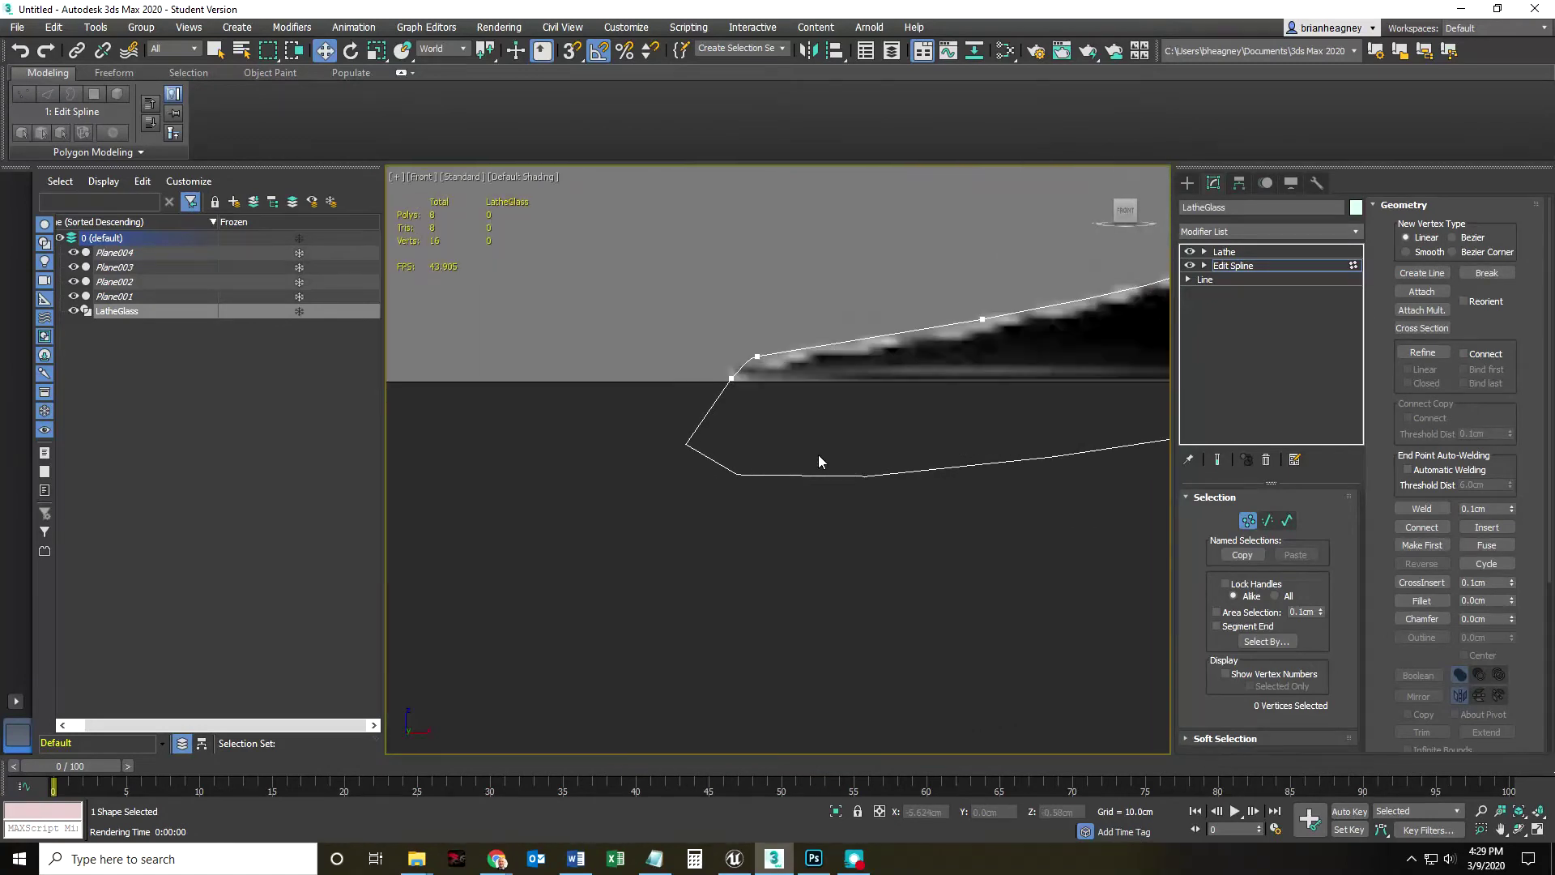
{"action": "left_click", "coordinate": [733, 378]}
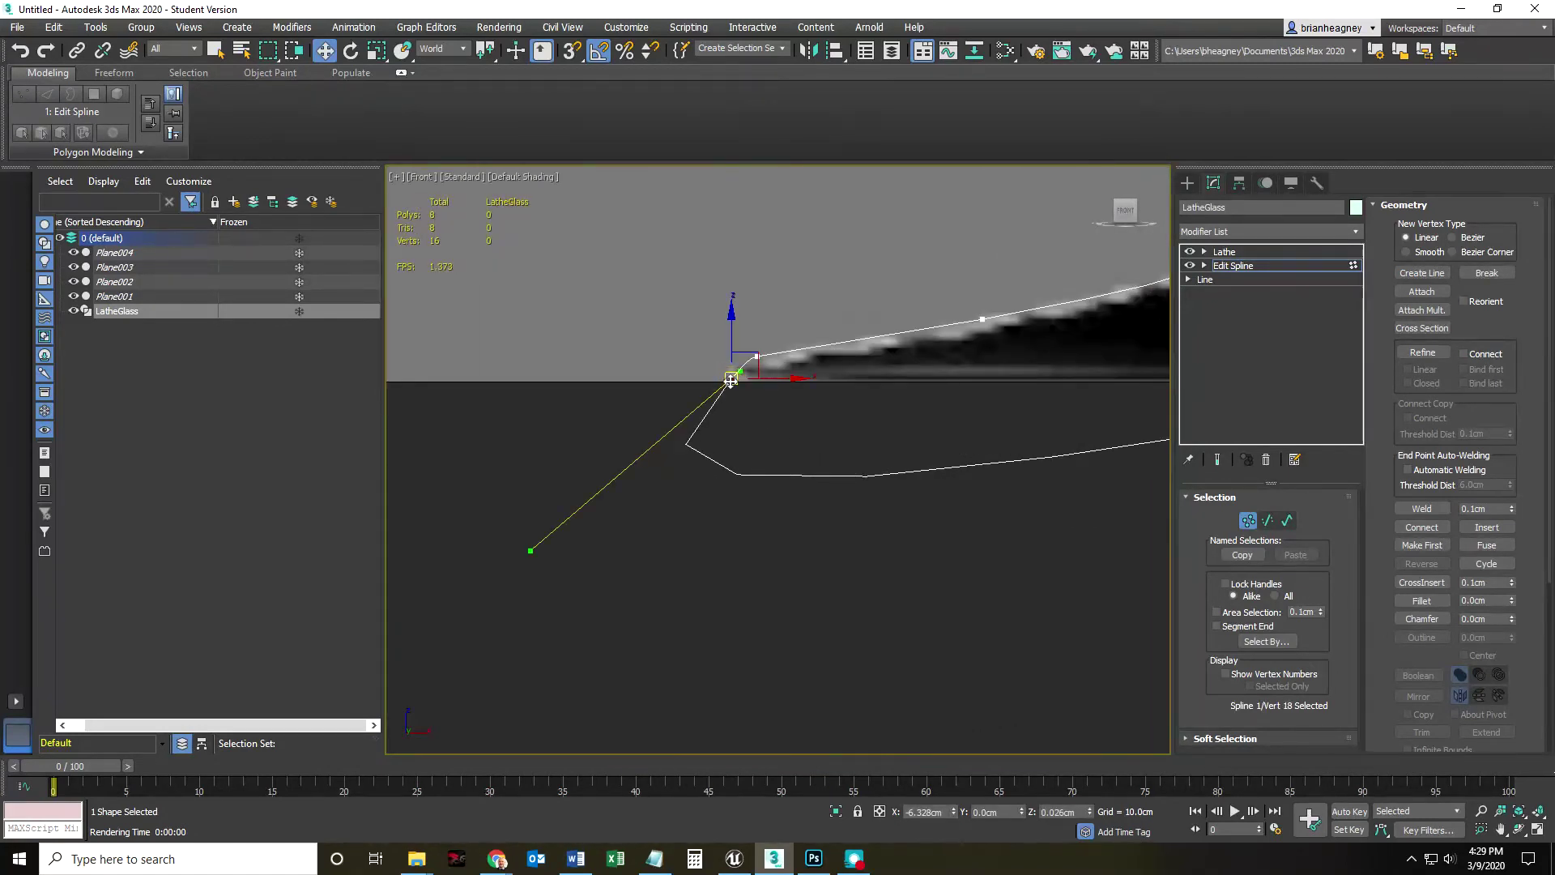
{"action": "right_click", "coordinate": [731, 377]}
{"action": "left_click", "coordinate": [697, 260]}
{"action": "left_click_drag", "start_coordinate": [531, 546], "coordinate": [864, 392]}
{"action": "left_click_drag", "start_coordinate": [866, 551], "coordinate": [867, 510]}
{"action": "scroll", "coordinate": [875, 451], "scroll_direction": "up", "scroll_amount": 4}
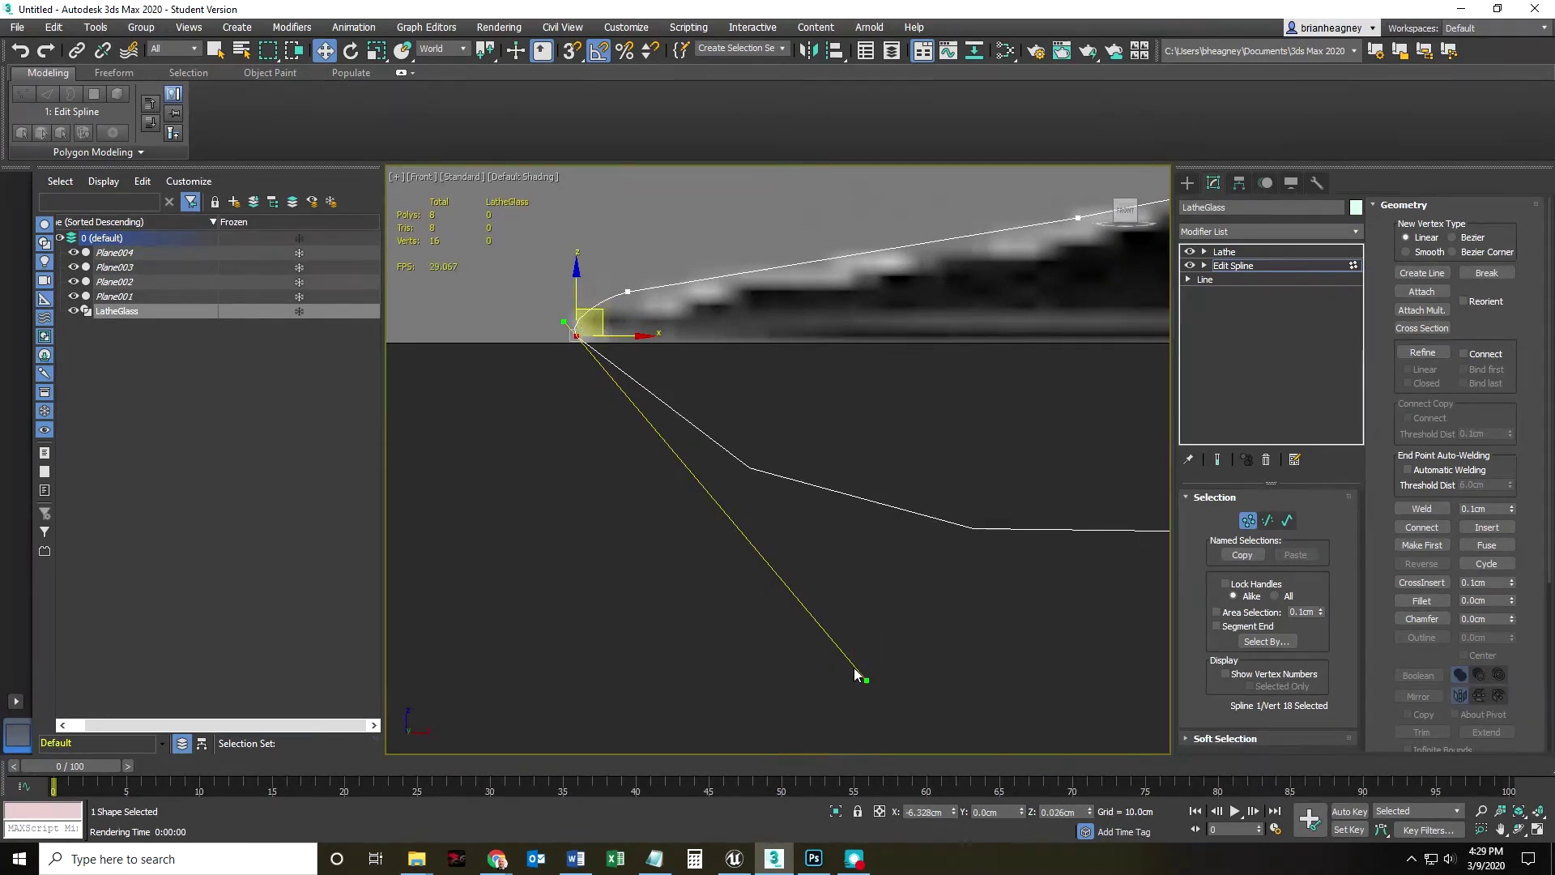
Step: Try to level the linked lower handle of the foot's outer-edge vertex with the base line, and undo the change
{"action": "left_click_drag", "start_coordinate": [869, 678], "coordinate": [861, 335]}
{"action": "scroll", "coordinate": [562, 336], "scroll_direction": "up", "scroll_amount": 3}
{"action": "key", "text": "ctrl+z"}
{"action": "key", "text": "ctrl+z"}
Step: Convert the foot's outer-edge vertex to Bezier Corner, lay its inner handle along the base line, and point its other handle straight up
{"action": "right_click", "coordinate": [589, 329]}
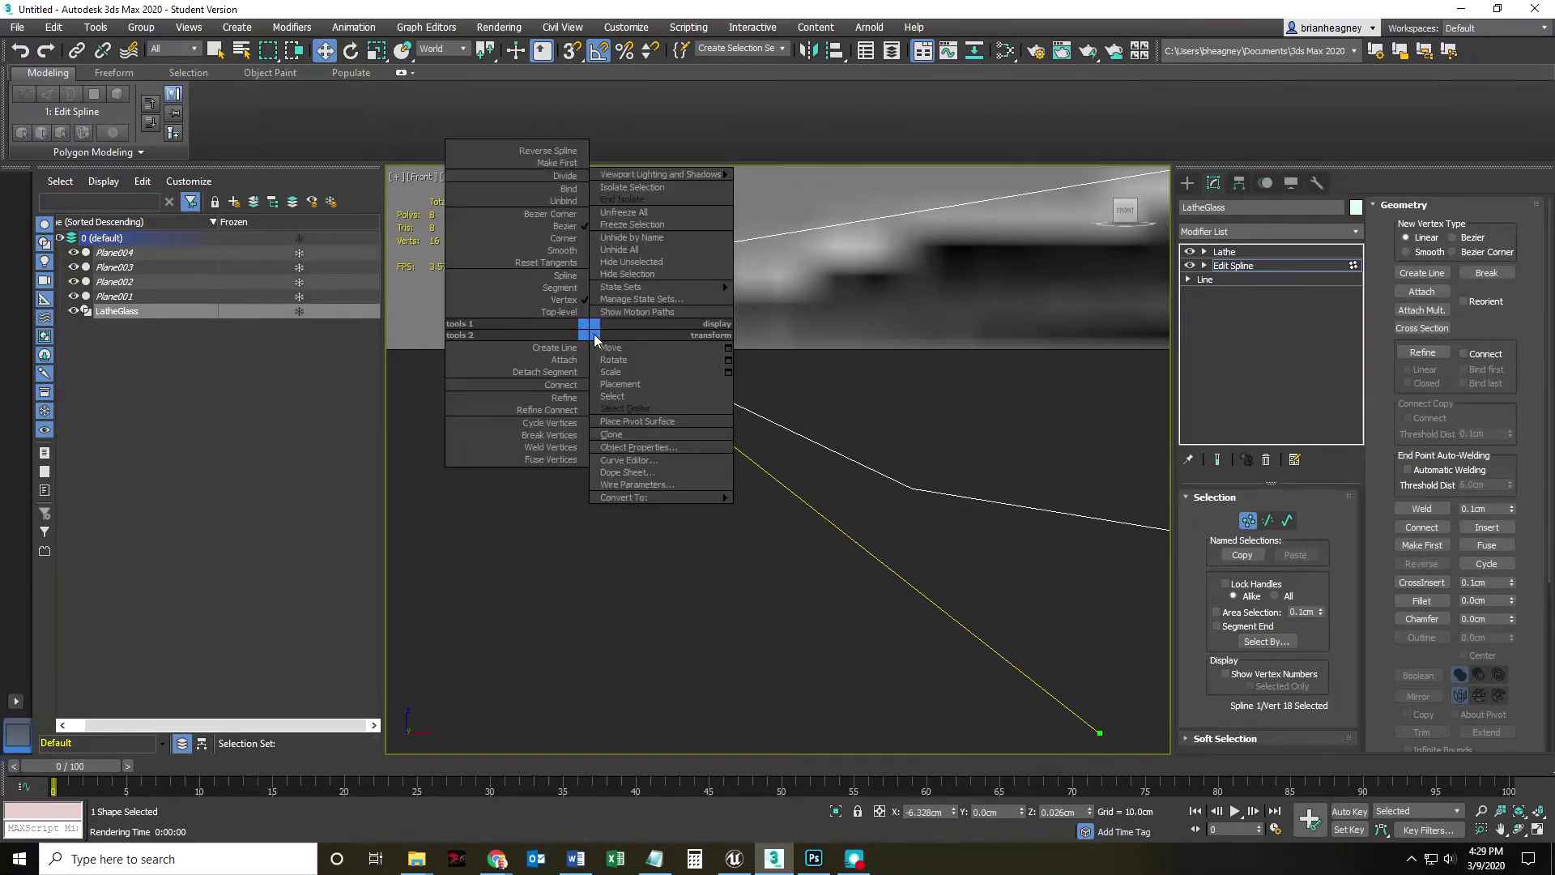
{"action": "left_click", "coordinate": [574, 216]}
{"action": "scroll", "coordinate": [639, 494], "scroll_direction": "down", "scroll_amount": 3}
{"action": "middle_click_drag", "start_coordinate": [639, 494], "coordinate": [626, 424]}
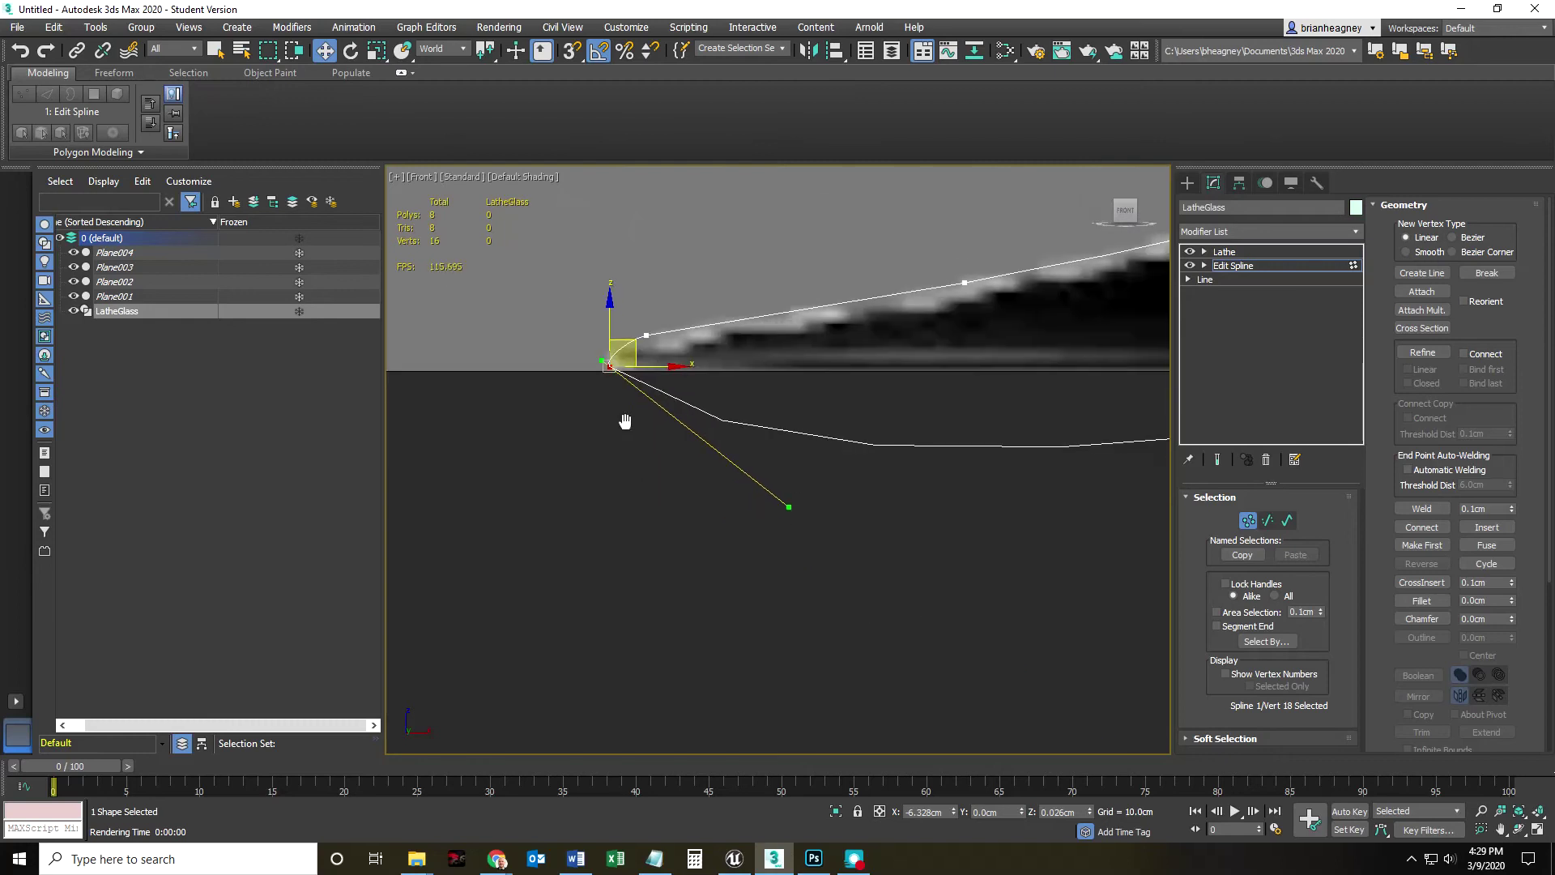
{"action": "left_click_drag", "start_coordinate": [788, 508], "coordinate": [809, 372]}
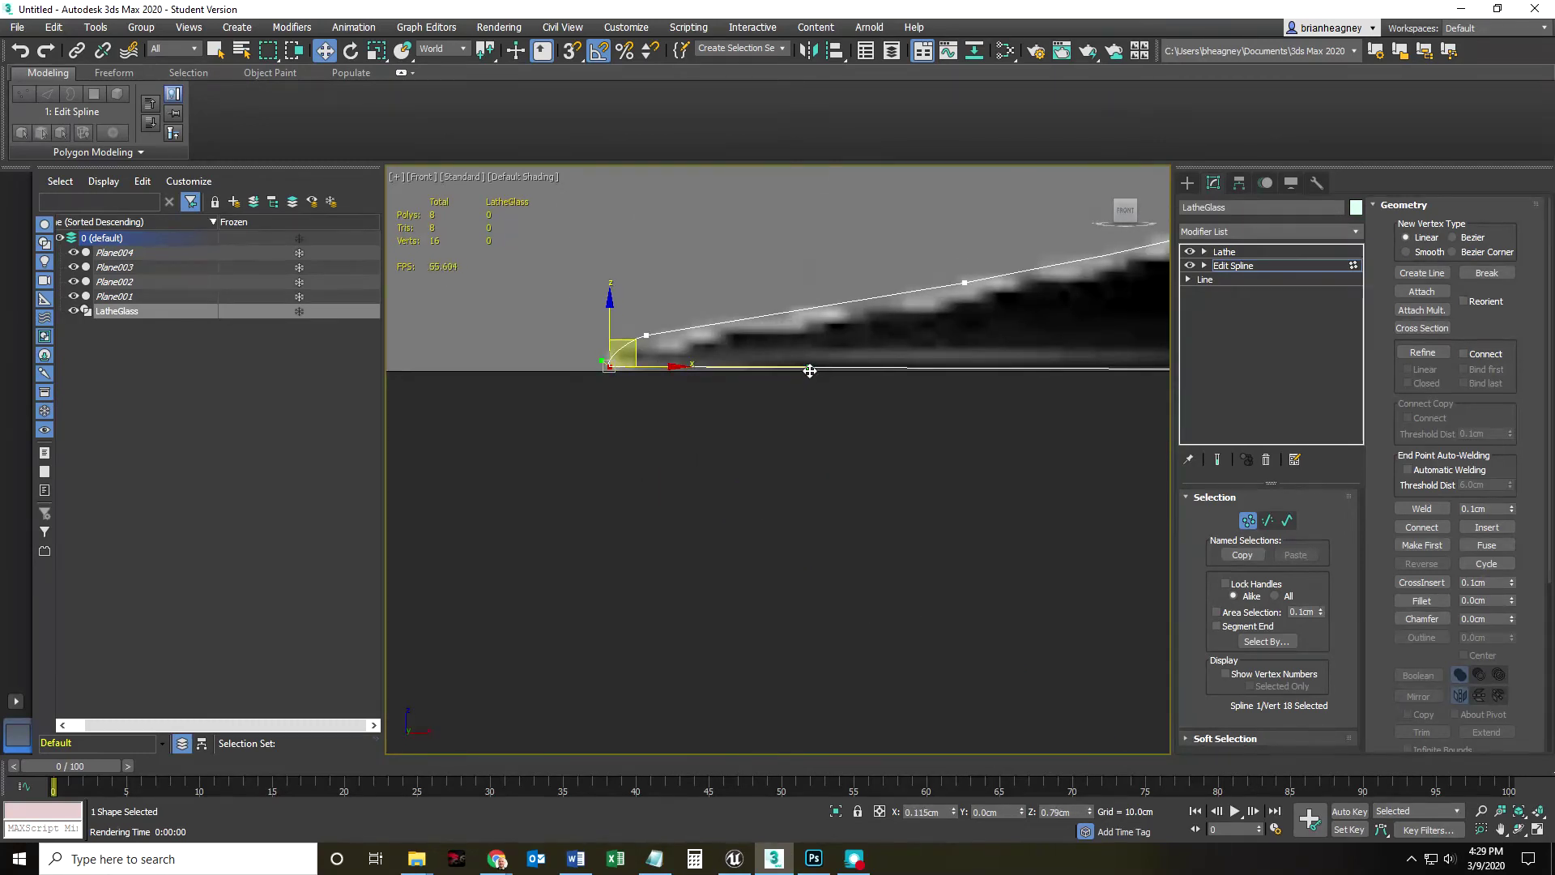
{"action": "scroll", "coordinate": [593, 348], "scroll_direction": "up", "scroll_amount": 1}
{"action": "scroll", "coordinate": [593, 348], "scroll_direction": "up", "scroll_amount": 2}
{"action": "left_click_drag", "start_coordinate": [619, 394], "coordinate": [640, 362]}
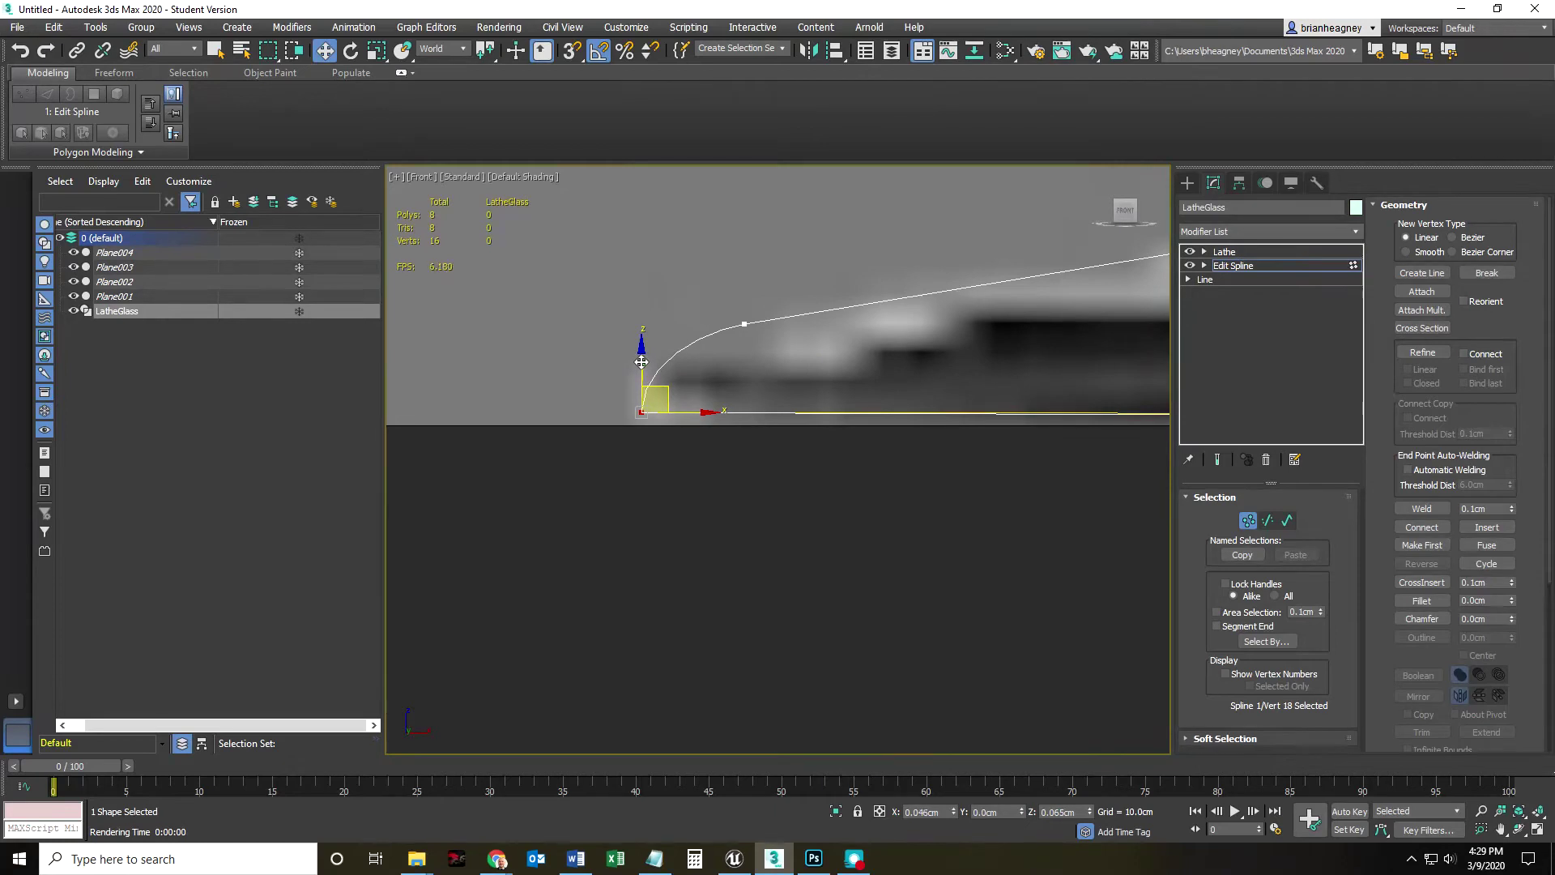
{"action": "scroll", "coordinate": [839, 597], "scroll_direction": "down", "scroll_amount": 5}
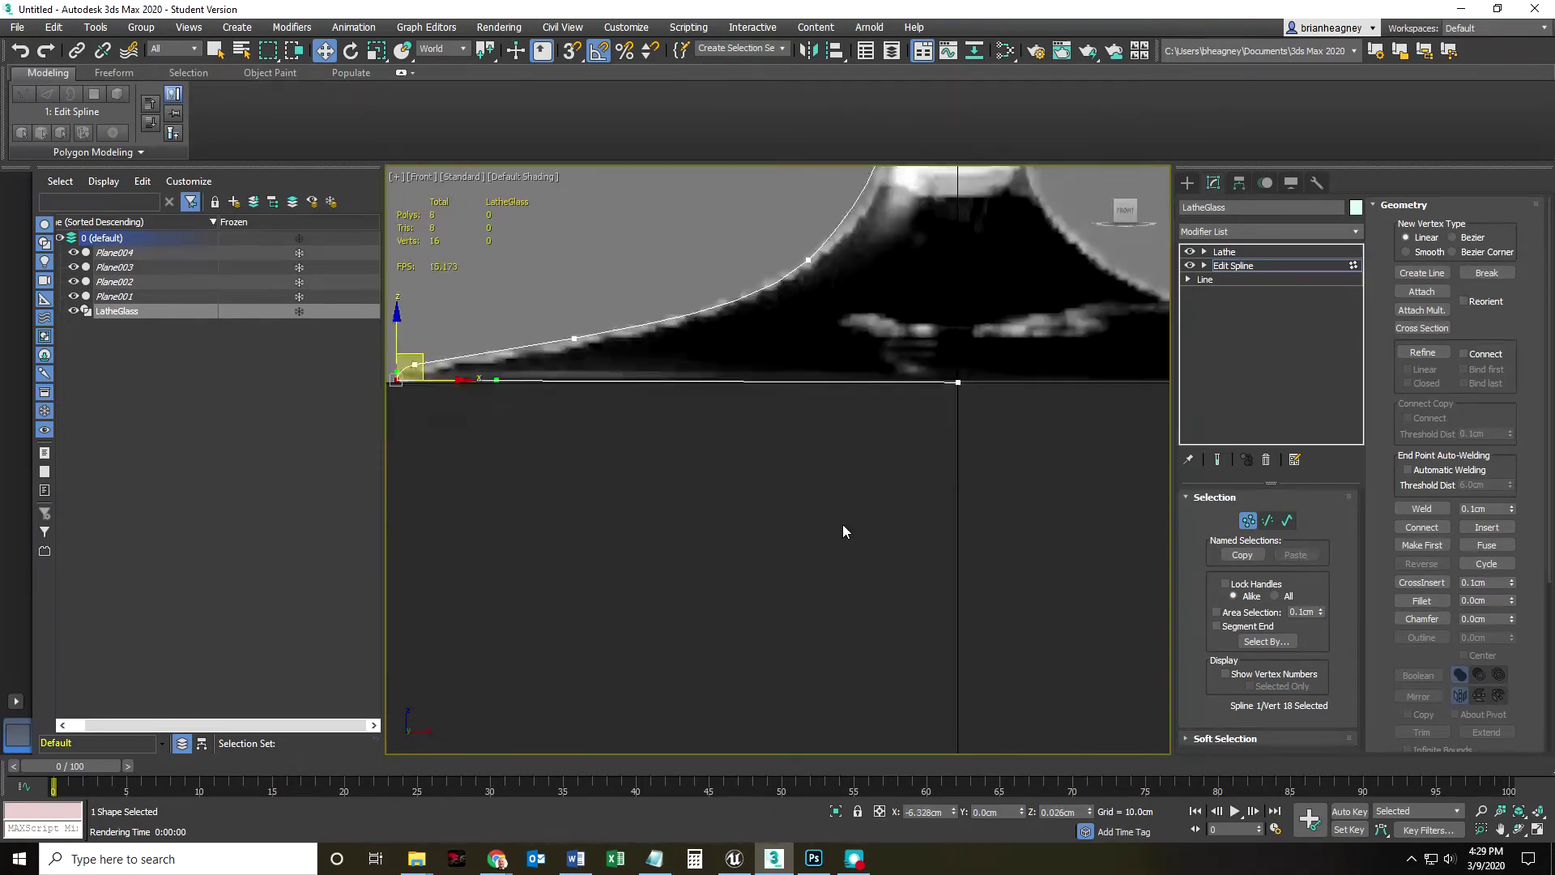
Step: Examine the vertex at the centre of the foot's base against the glass's centre line
{"action": "left_click", "coordinate": [958, 382]}
{"action": "scroll", "coordinate": [1006, 423], "scroll_direction": "up", "scroll_amount": 2}
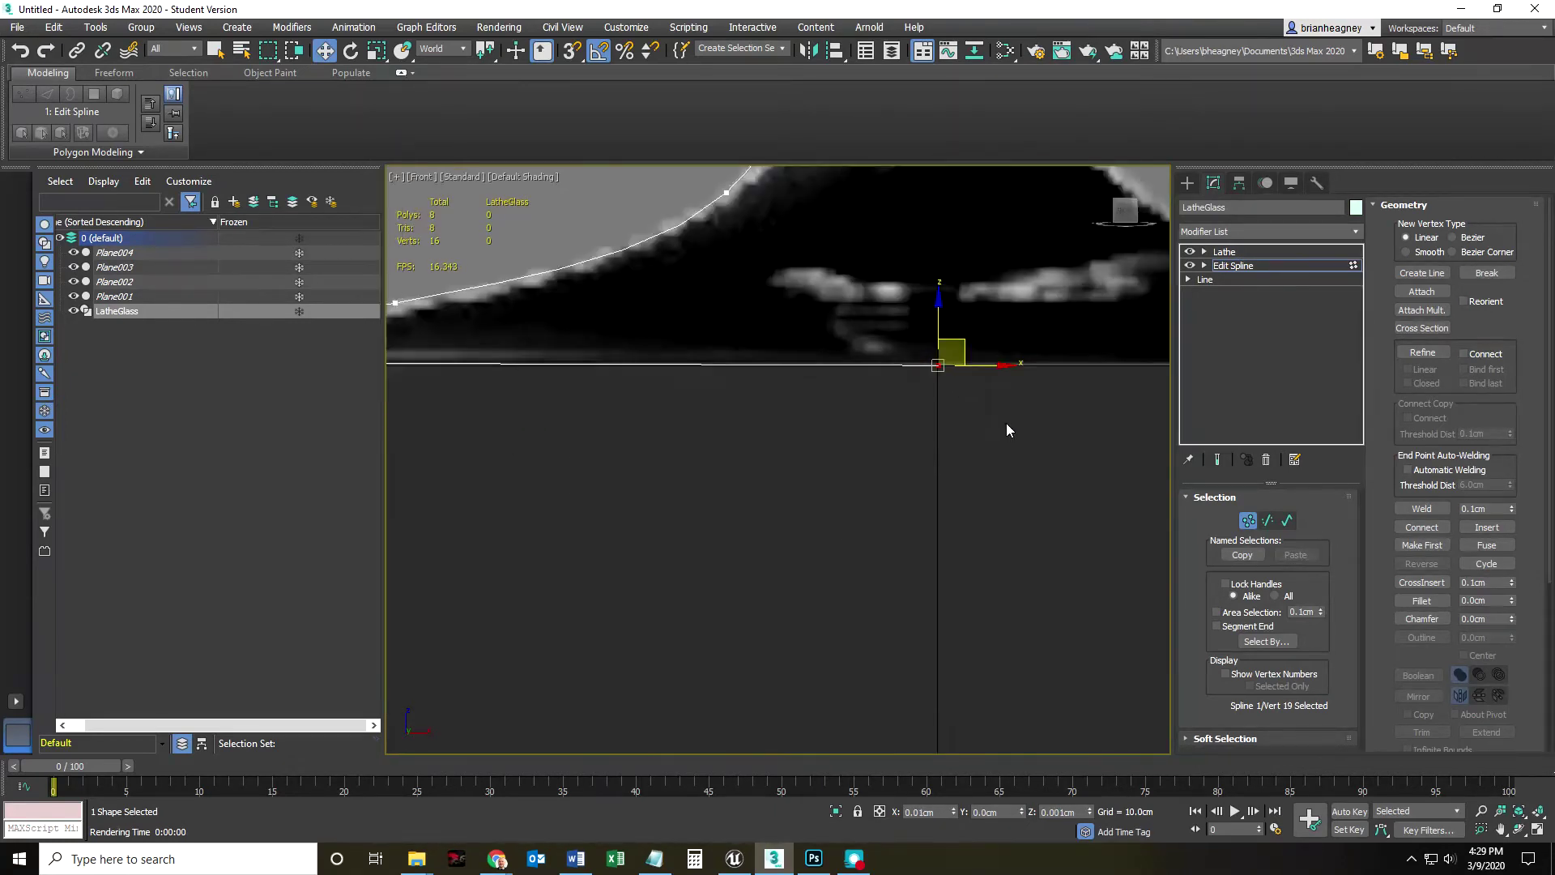
{"action": "scroll", "coordinate": [861, 445], "scroll_direction": "down", "scroll_amount": 2}
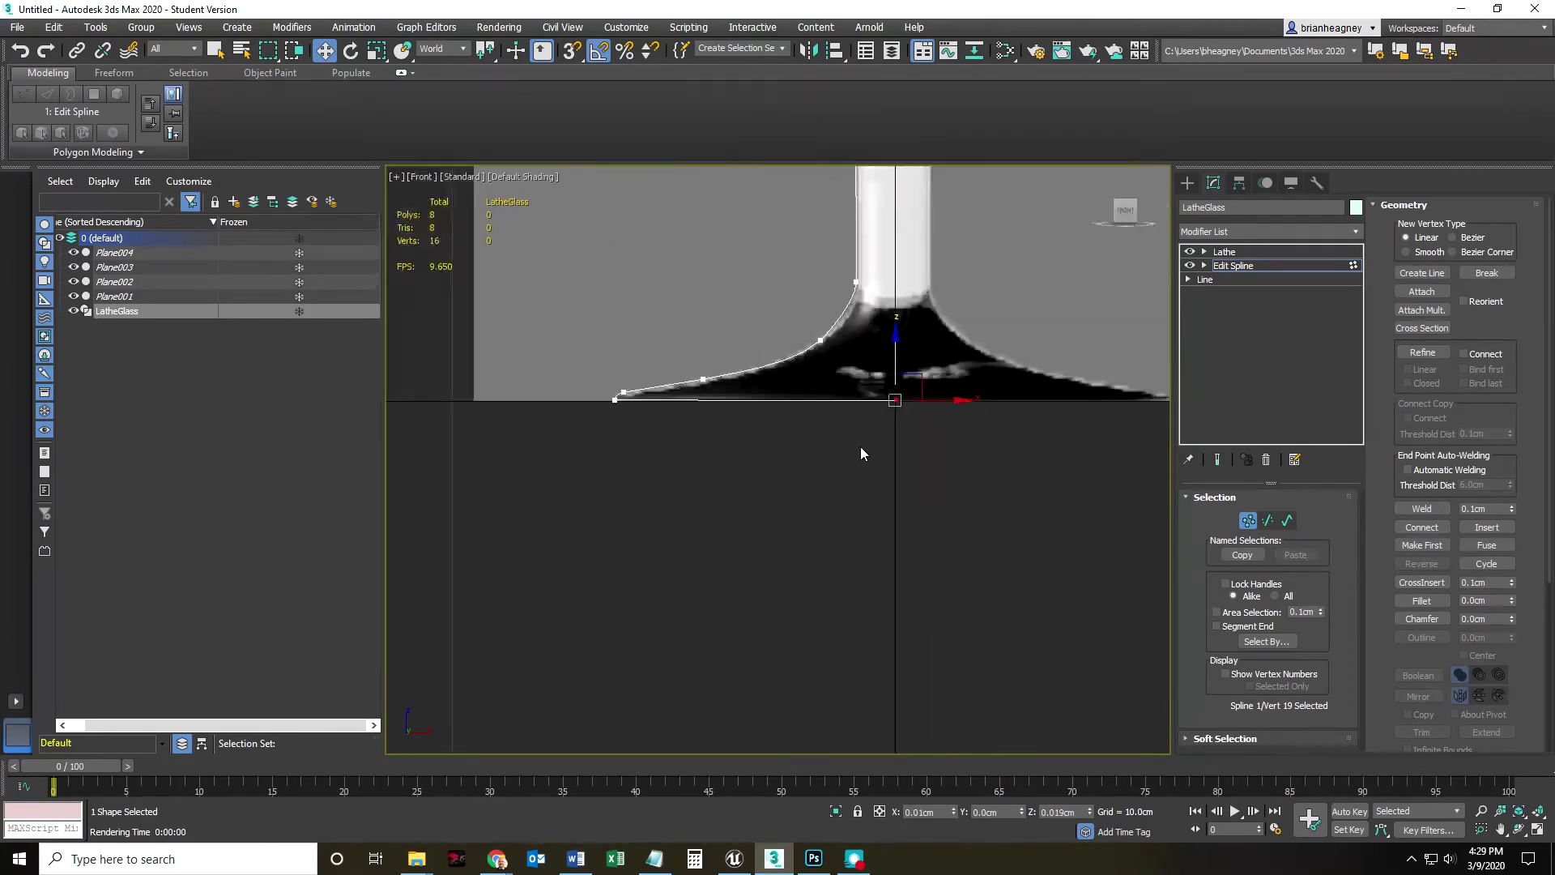
{"action": "left_click", "coordinate": [869, 470]}
{"action": "scroll", "coordinate": [919, 408], "scroll_direction": "up", "scroll_amount": 2}
{"action": "scroll", "coordinate": [872, 462], "scroll_direction": "down", "scroll_amount": 3}
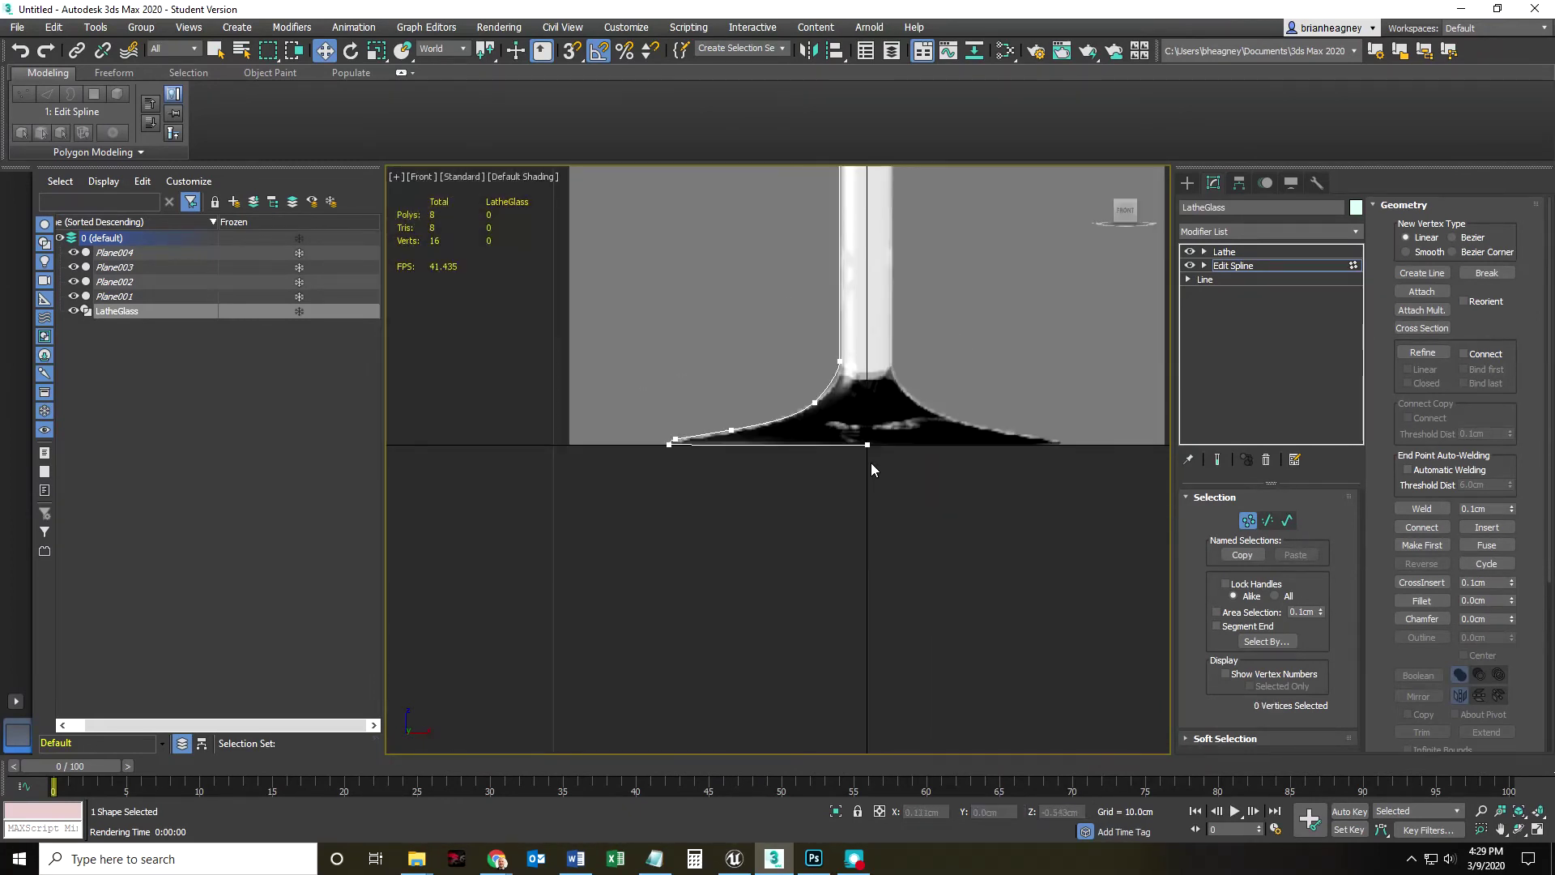
{"action": "scroll", "coordinate": [862, 430], "scroll_direction": "up", "scroll_amount": 1}
{"action": "scroll", "coordinate": [862, 430], "scroll_direction": "down", "scroll_amount": 3}
{"action": "scroll", "coordinate": [862, 430], "scroll_direction": "up", "scroll_amount": 3}
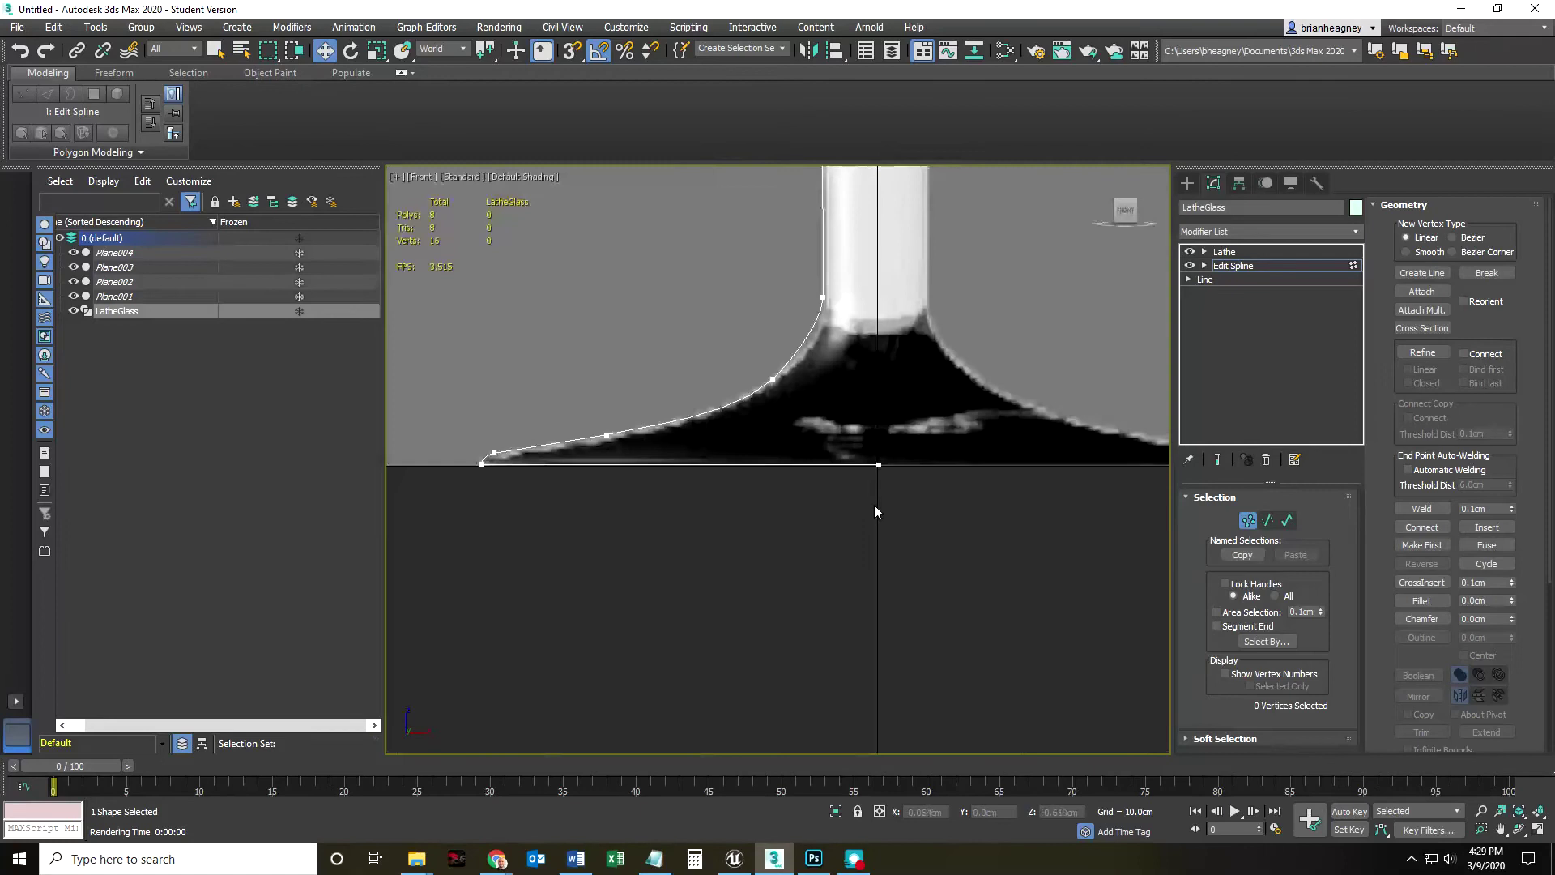
Step: Move the base's centre vertex horizontally off the centre line to an X position of about -0.24 cm
{"action": "left_click", "coordinate": [878, 466]}
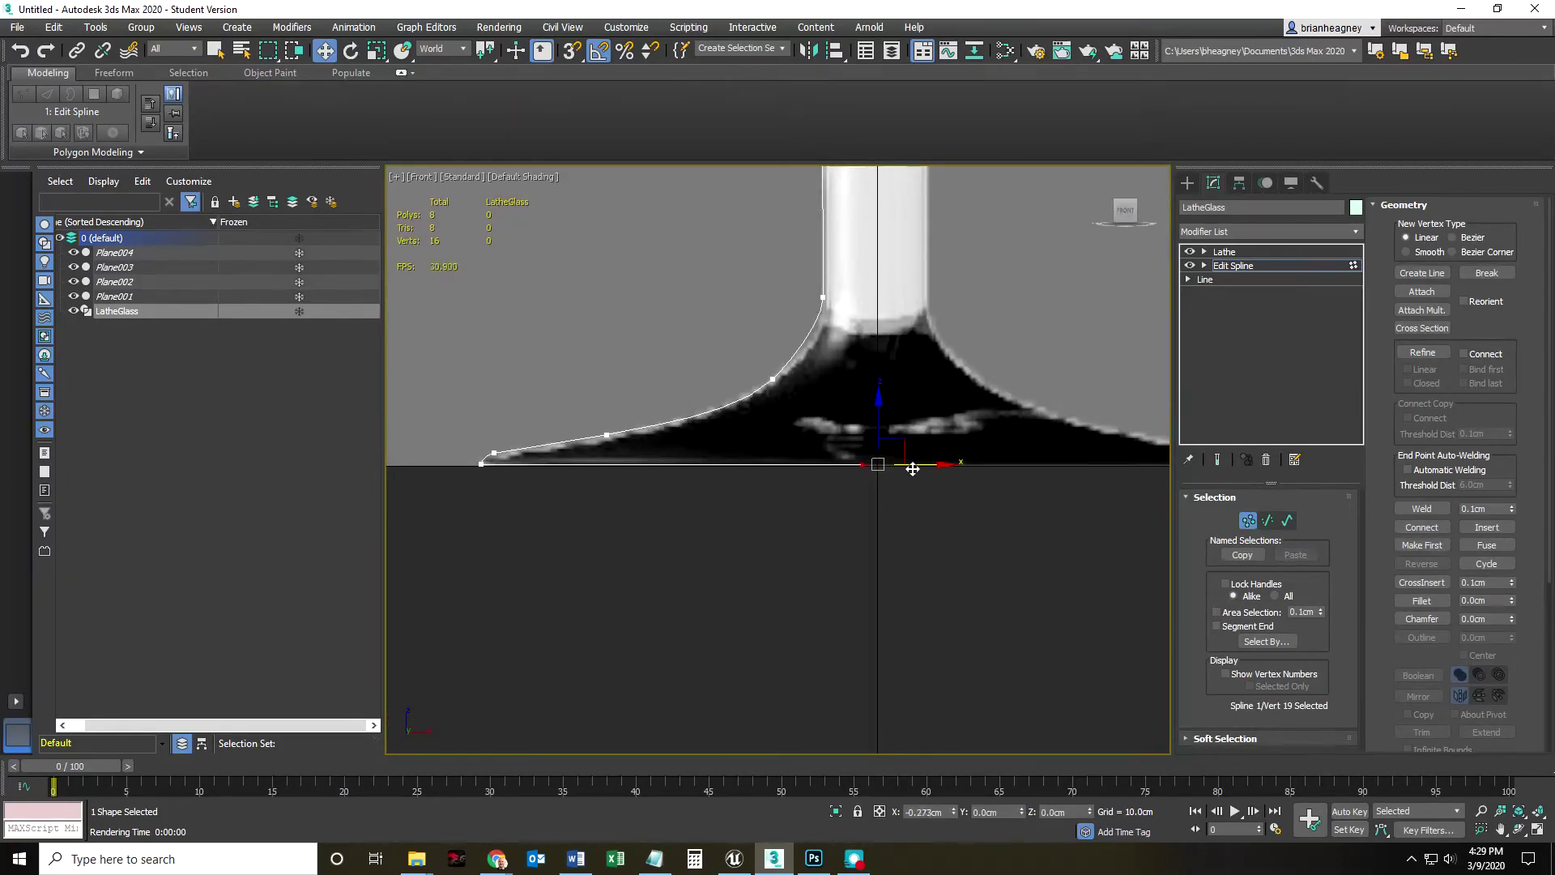
{"action": "left_click_drag", "start_coordinate": [913, 462], "coordinate": [916, 460]}
{"action": "scroll", "coordinate": [938, 451], "scroll_direction": "up", "scroll_amount": 5}
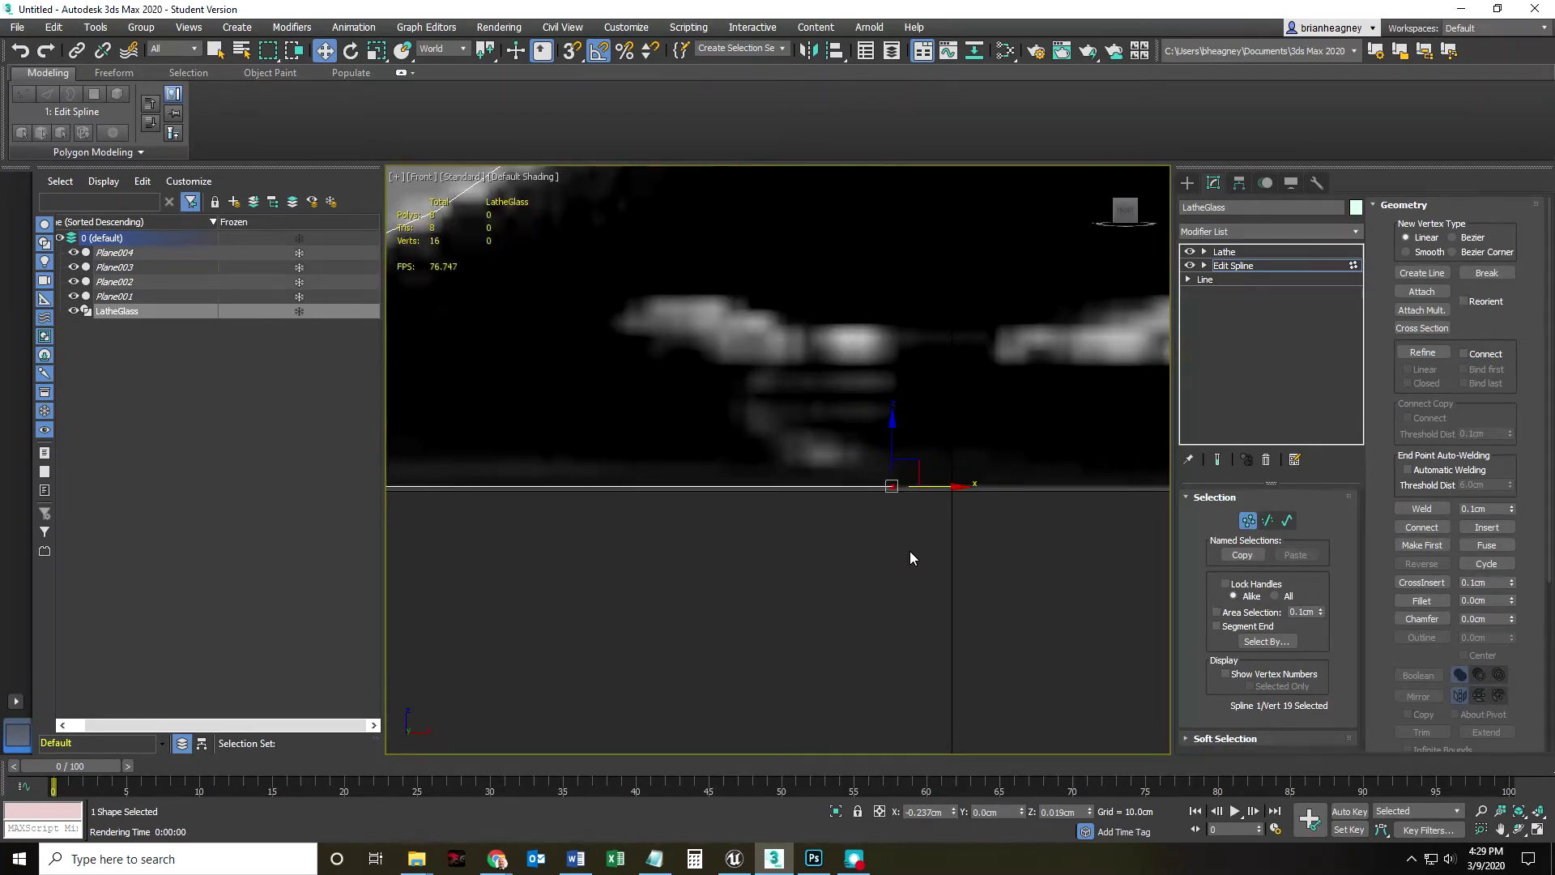
{"action": "left_click", "coordinate": [1058, 812]}
Step: Check the centre vertex of the inner bowl floor, and set the base's centre vertex to Z 0 cm
{"action": "scroll", "coordinate": [1031, 671], "scroll_direction": "down", "scroll_amount": 5}
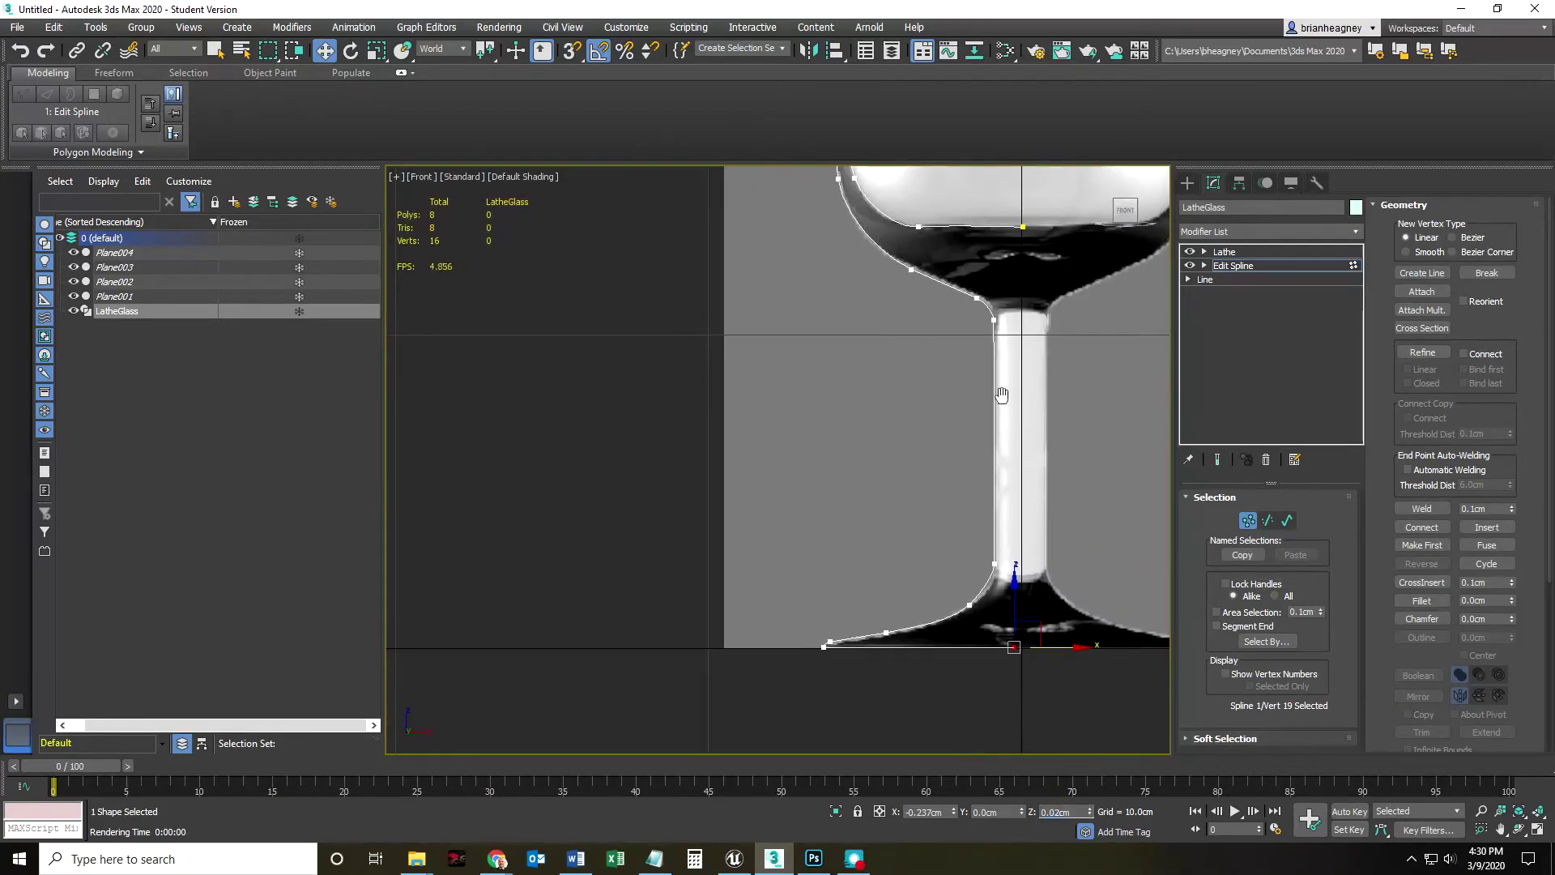
{"action": "scroll", "coordinate": [944, 391], "scroll_direction": "up", "scroll_amount": 6}
{"action": "left_click", "coordinate": [971, 338]}
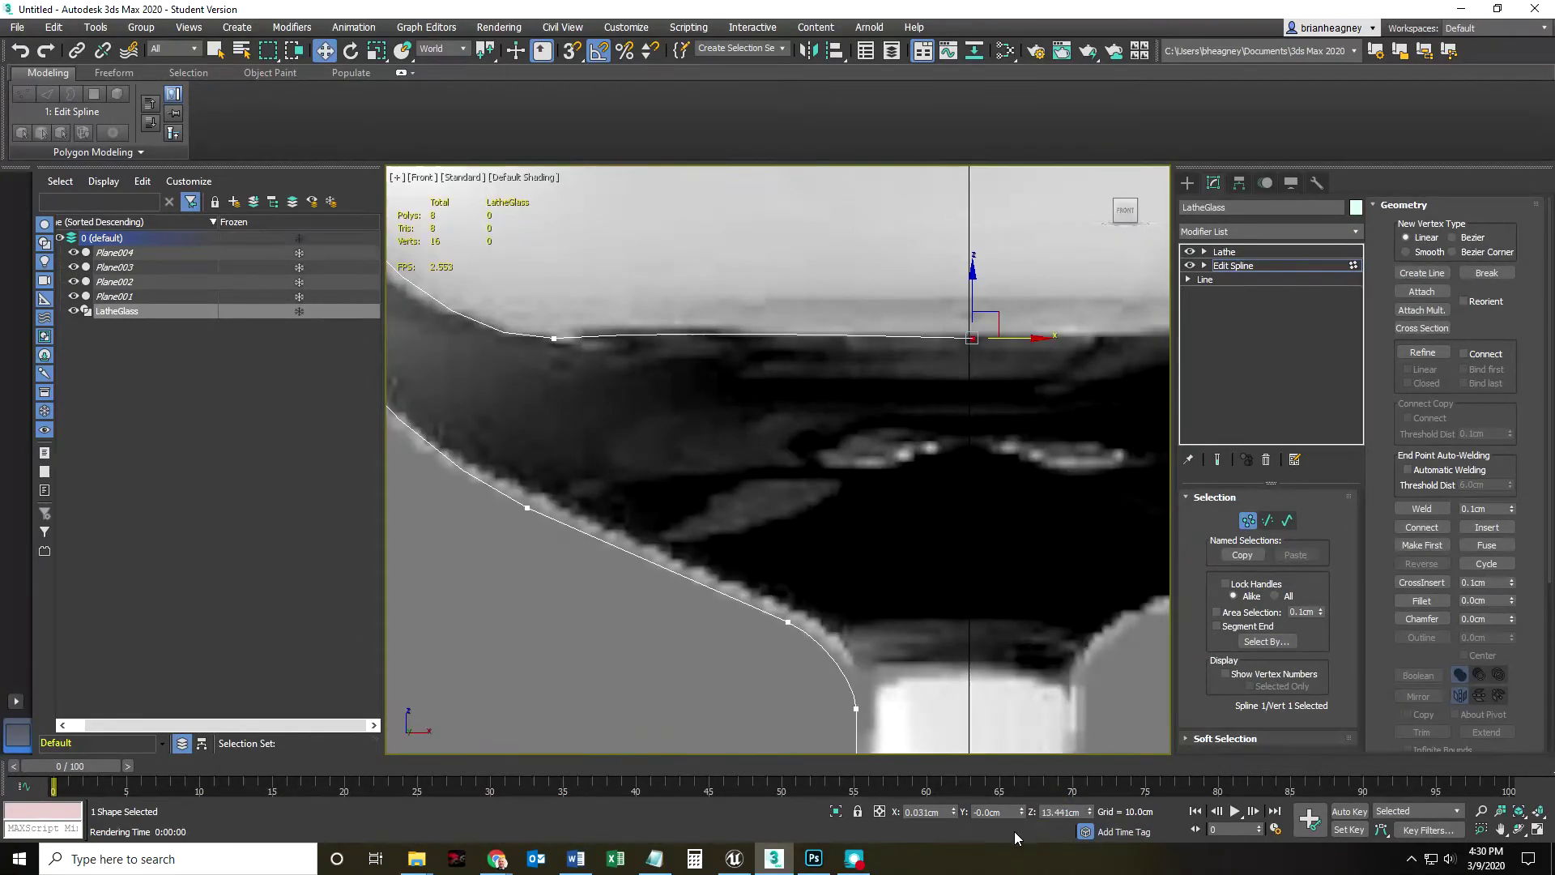
{"action": "scroll", "coordinate": [976, 720], "scroll_direction": "down", "scroll_amount": 3}
{"action": "middle_click_drag", "start_coordinate": [753, 777], "coordinate": [703, 528]}
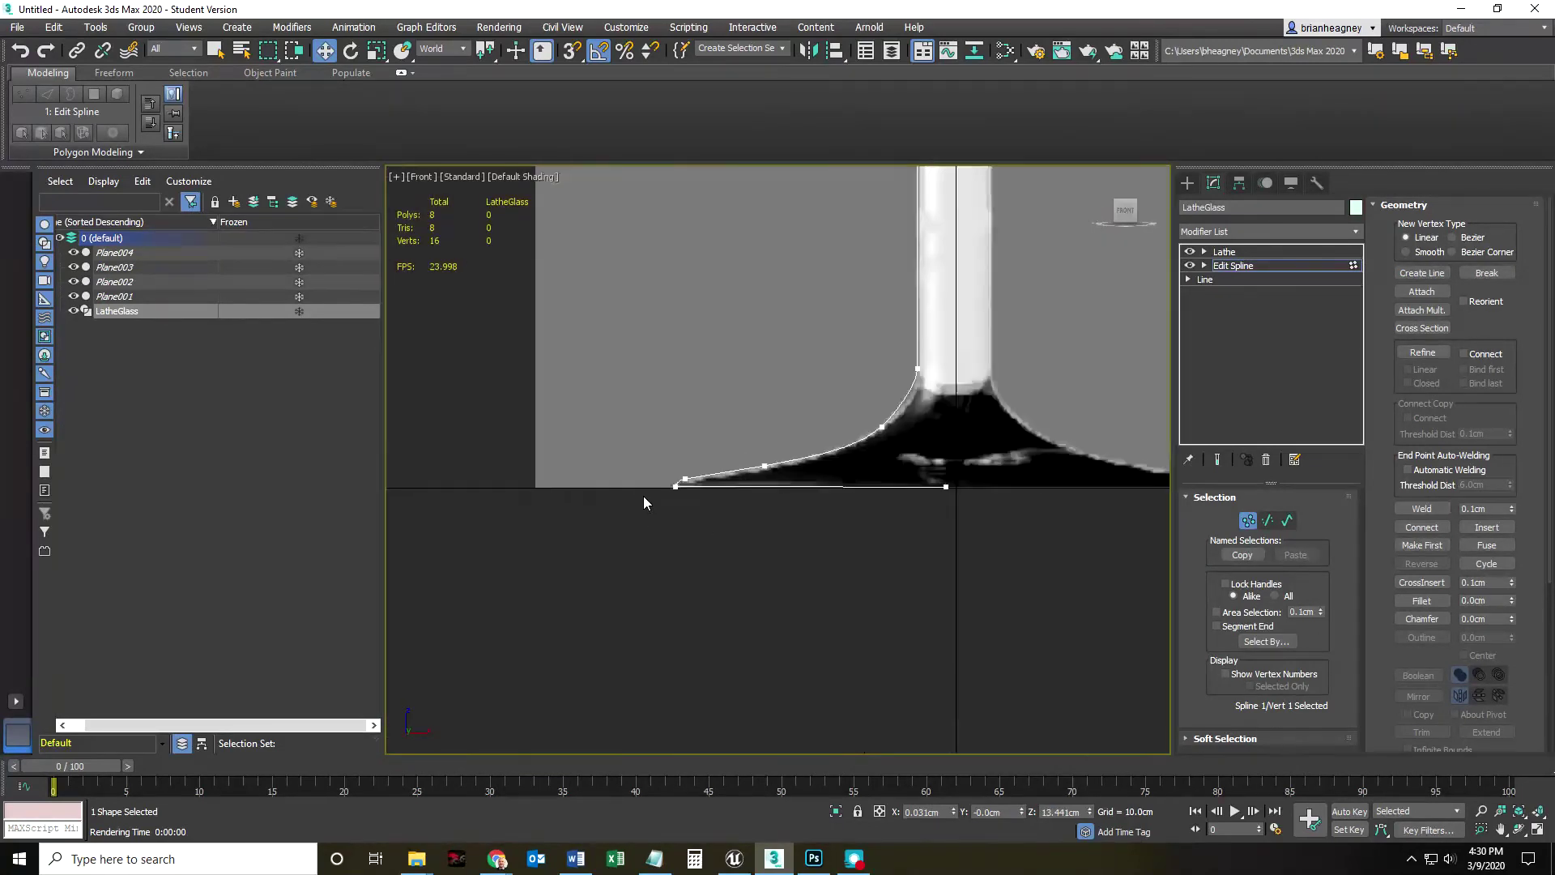
{"action": "left_click_drag", "start_coordinate": [1077, 548], "coordinate": [1076, 559]}
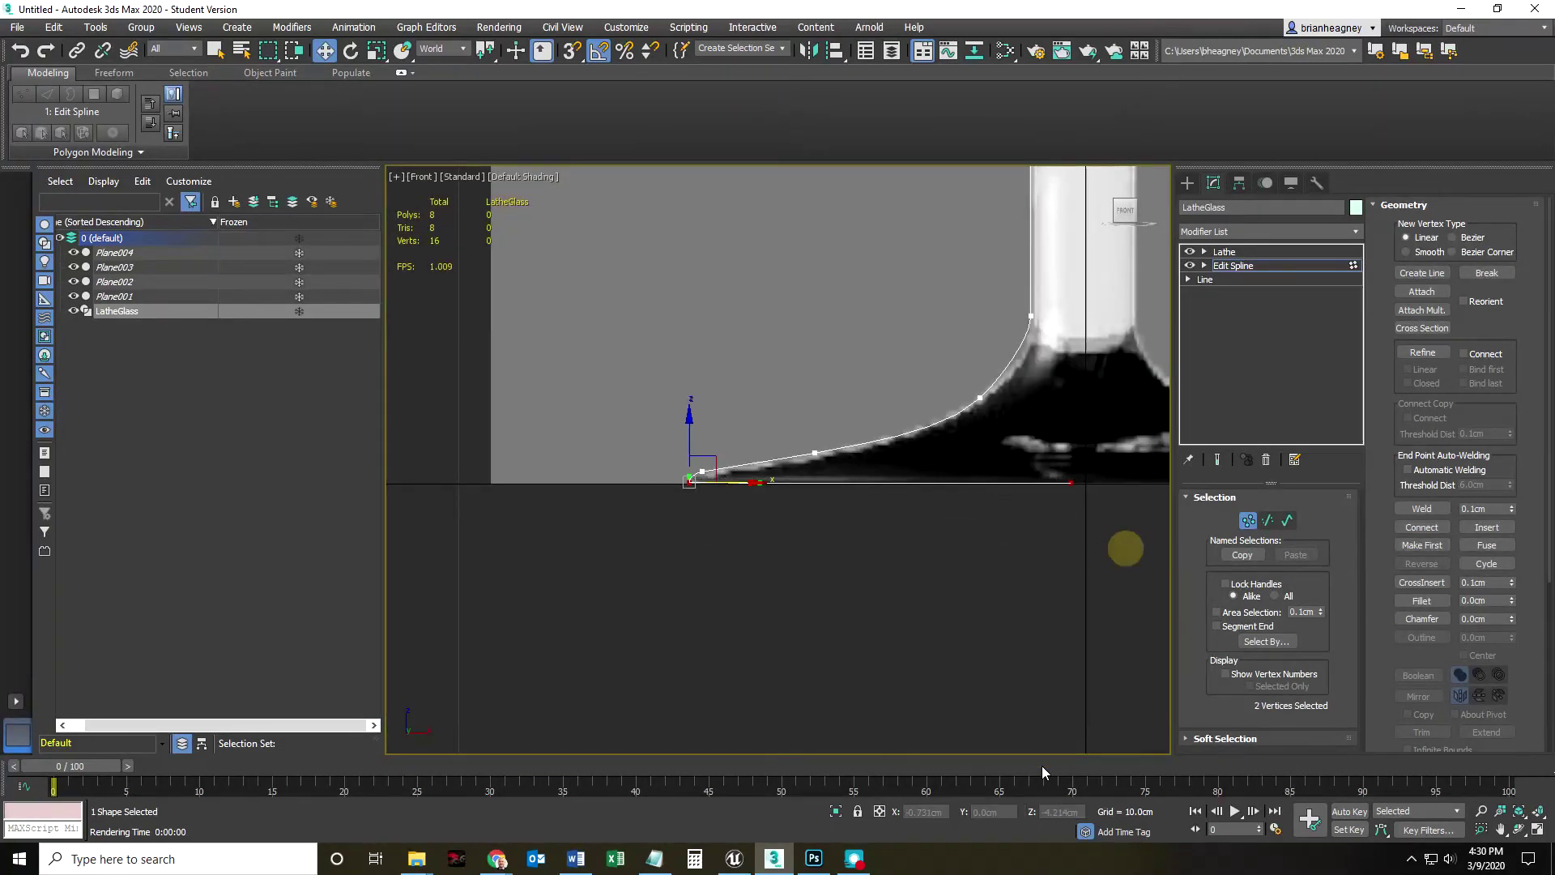
{"action": "left_click_drag", "start_coordinate": [1063, 435], "coordinate": [1103, 551]}
{"action": "left_click", "coordinate": [1053, 811]}
{"action": "type", "text": "0"}
{"action": "key", "text": "Return"}
Step: Select only the foot's outer-edge vertex and set its Z position to 0 cm
{"action": "left_click_drag", "start_coordinate": [687, 509], "coordinate": [692, 509]}
{"action": "left_click", "coordinate": [683, 480]}
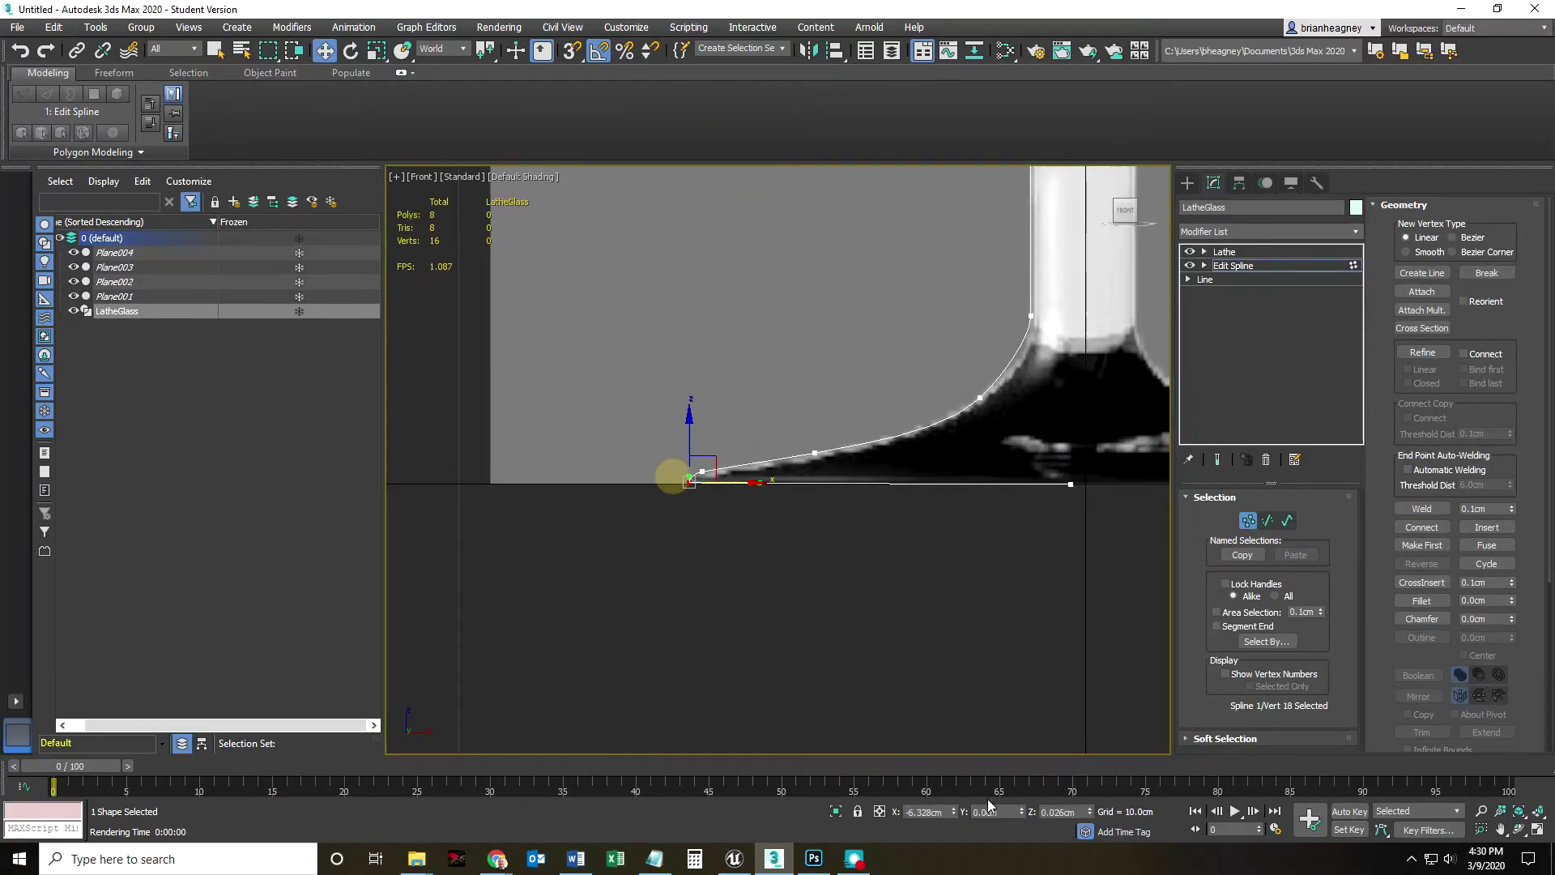
{"action": "left_click", "coordinate": [1059, 811]}
{"action": "type", "text": "0"}
{"action": "key", "text": "Return"}
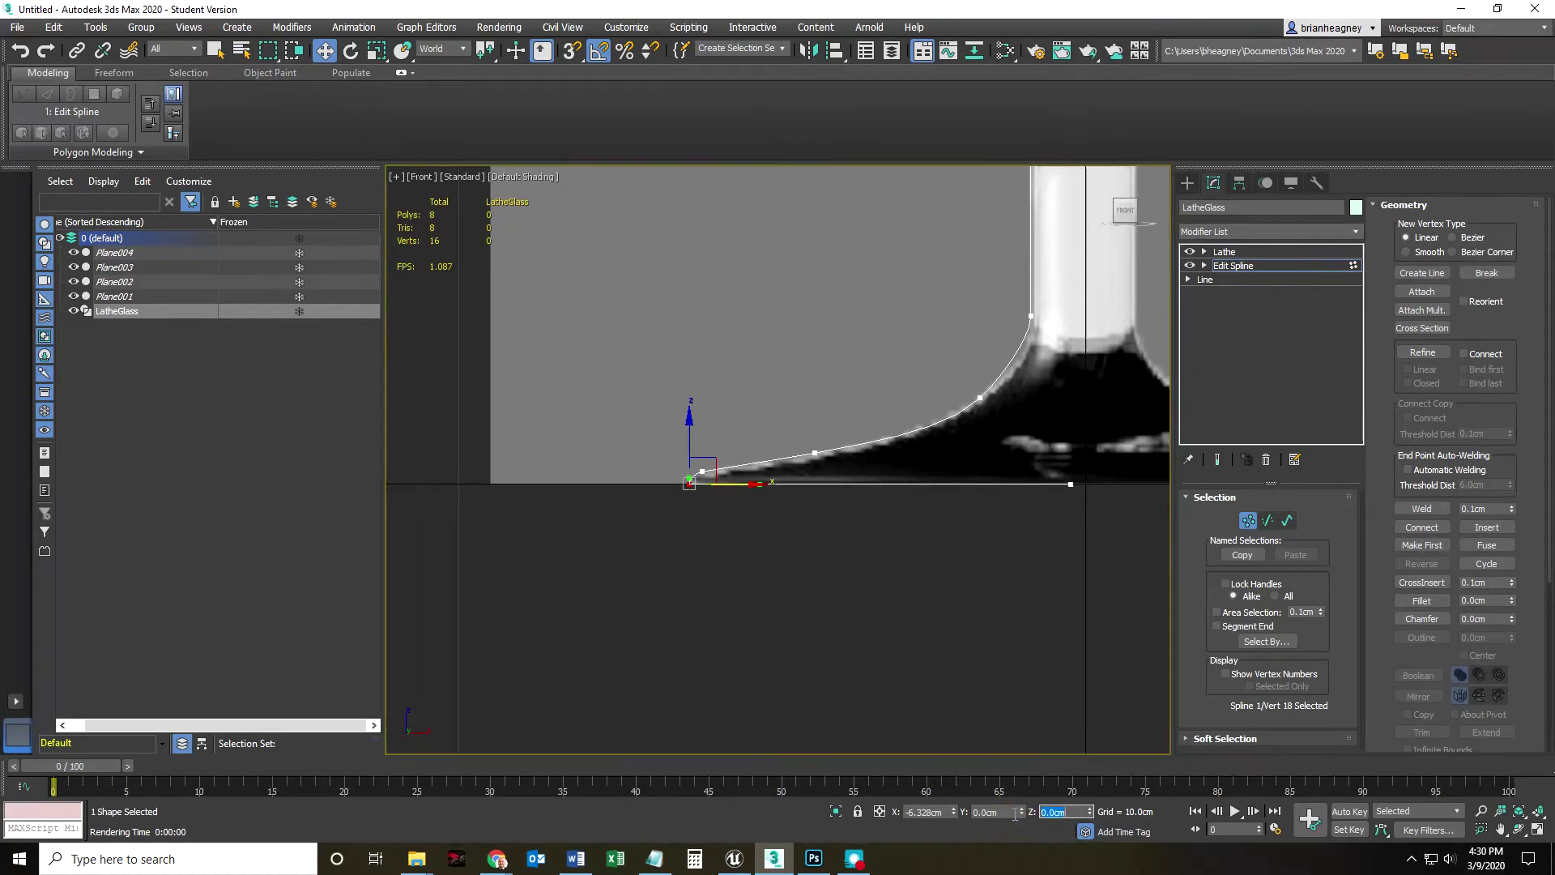
Step: Select the base's centre vertex to edit its X position, and set the inner bowl floor's centre vertex to X -0.25 cm
{"action": "left_click", "coordinate": [1070, 484]}
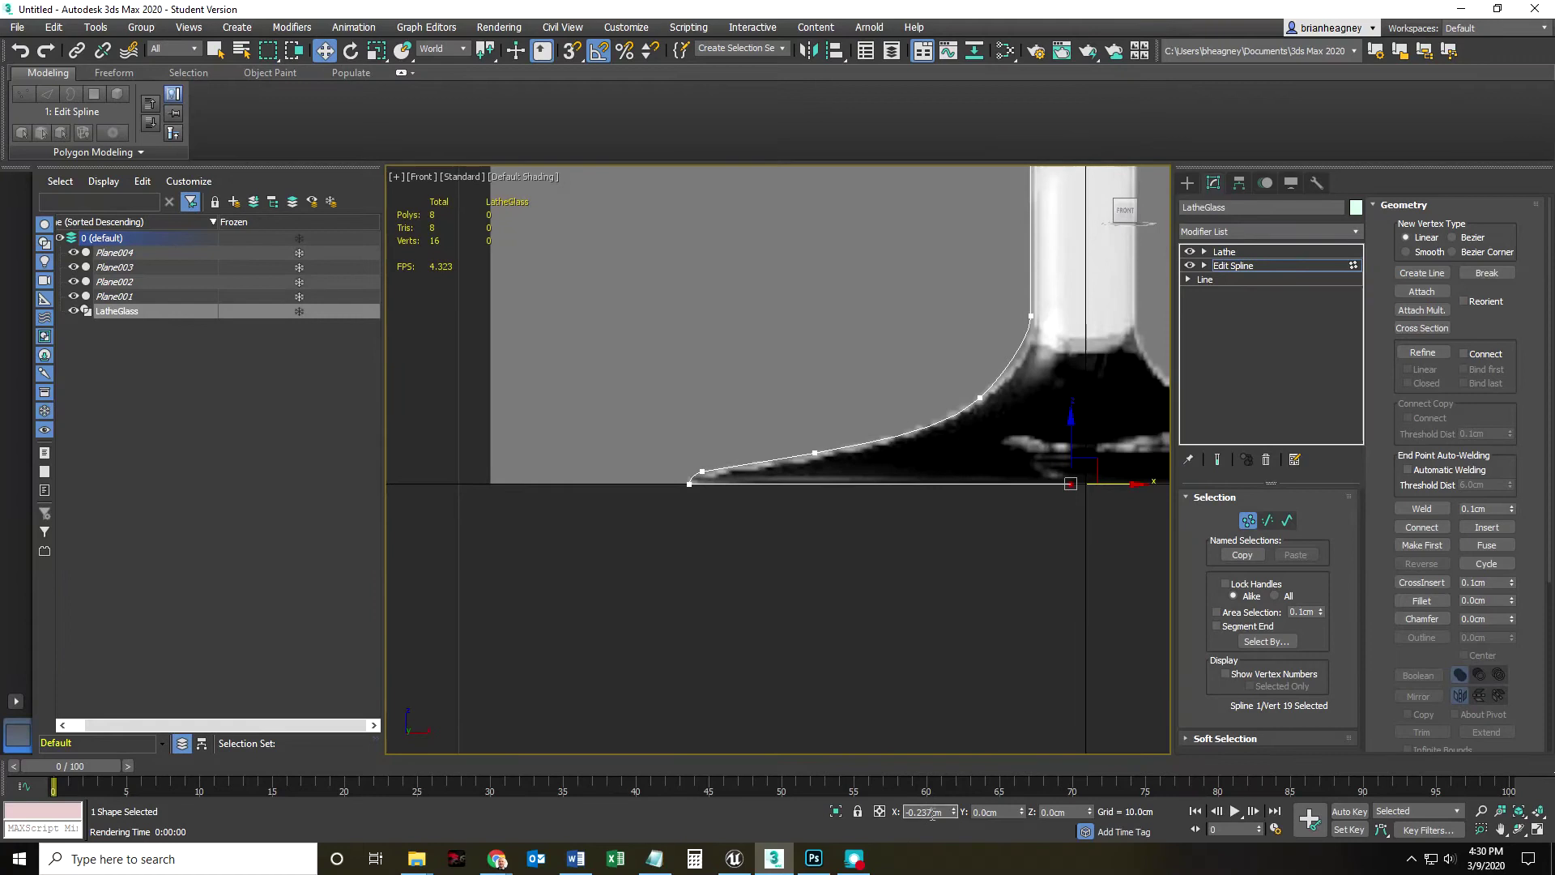
{"action": "left_click_drag", "start_coordinate": [922, 816], "coordinate": [924, 817]}
{"action": "middle_click_drag", "start_coordinate": [967, 724], "coordinate": [976, 341]}
{"action": "left_click_drag", "start_coordinate": [1068, 373], "coordinate": [1067, 373]}
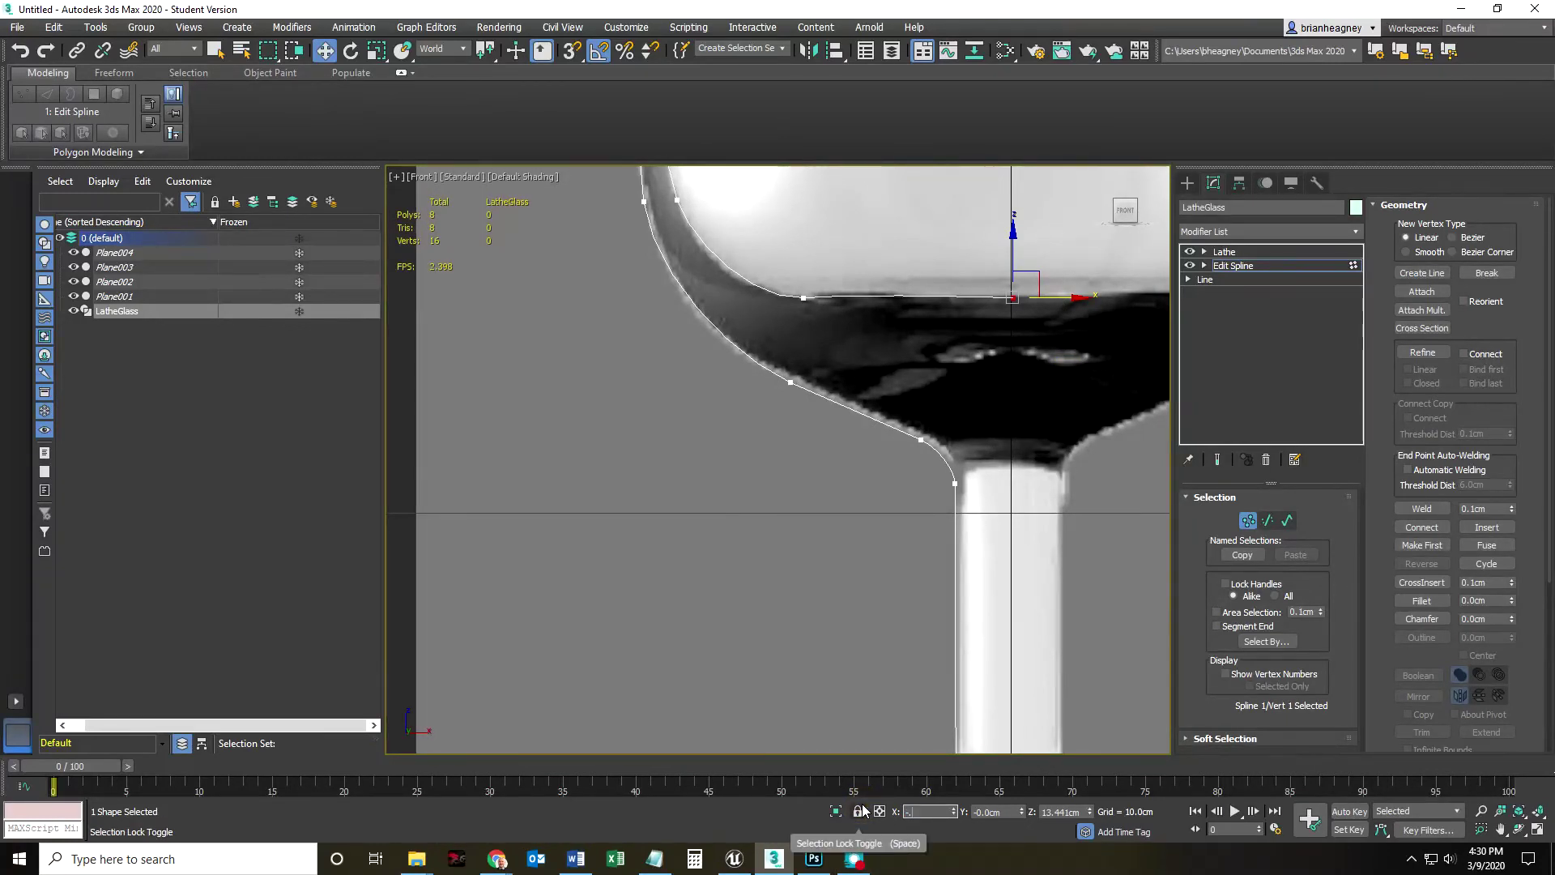
{"action": "type", "text": "5"}
{"action": "key", "text": "Return"}
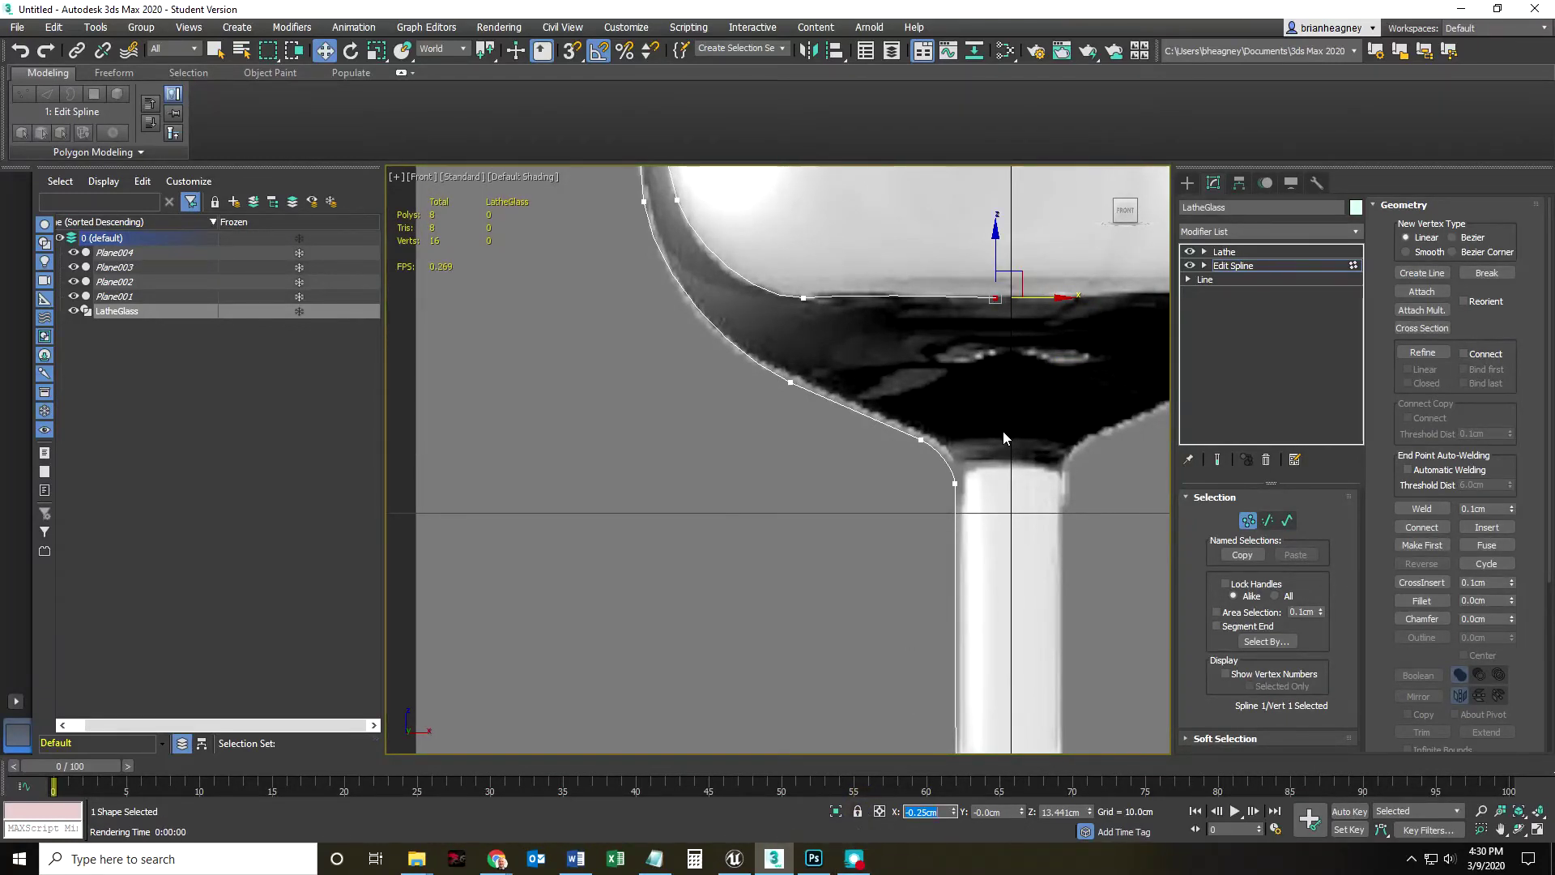
Step: Level the tangent handles of the inner bowl floor's outer vertex horizontally, check the floor's centre vertex, and clear the selection
{"action": "left_click", "coordinate": [803, 298]}
{"action": "scroll", "coordinate": [815, 320], "scroll_direction": "up", "scroll_amount": 4}
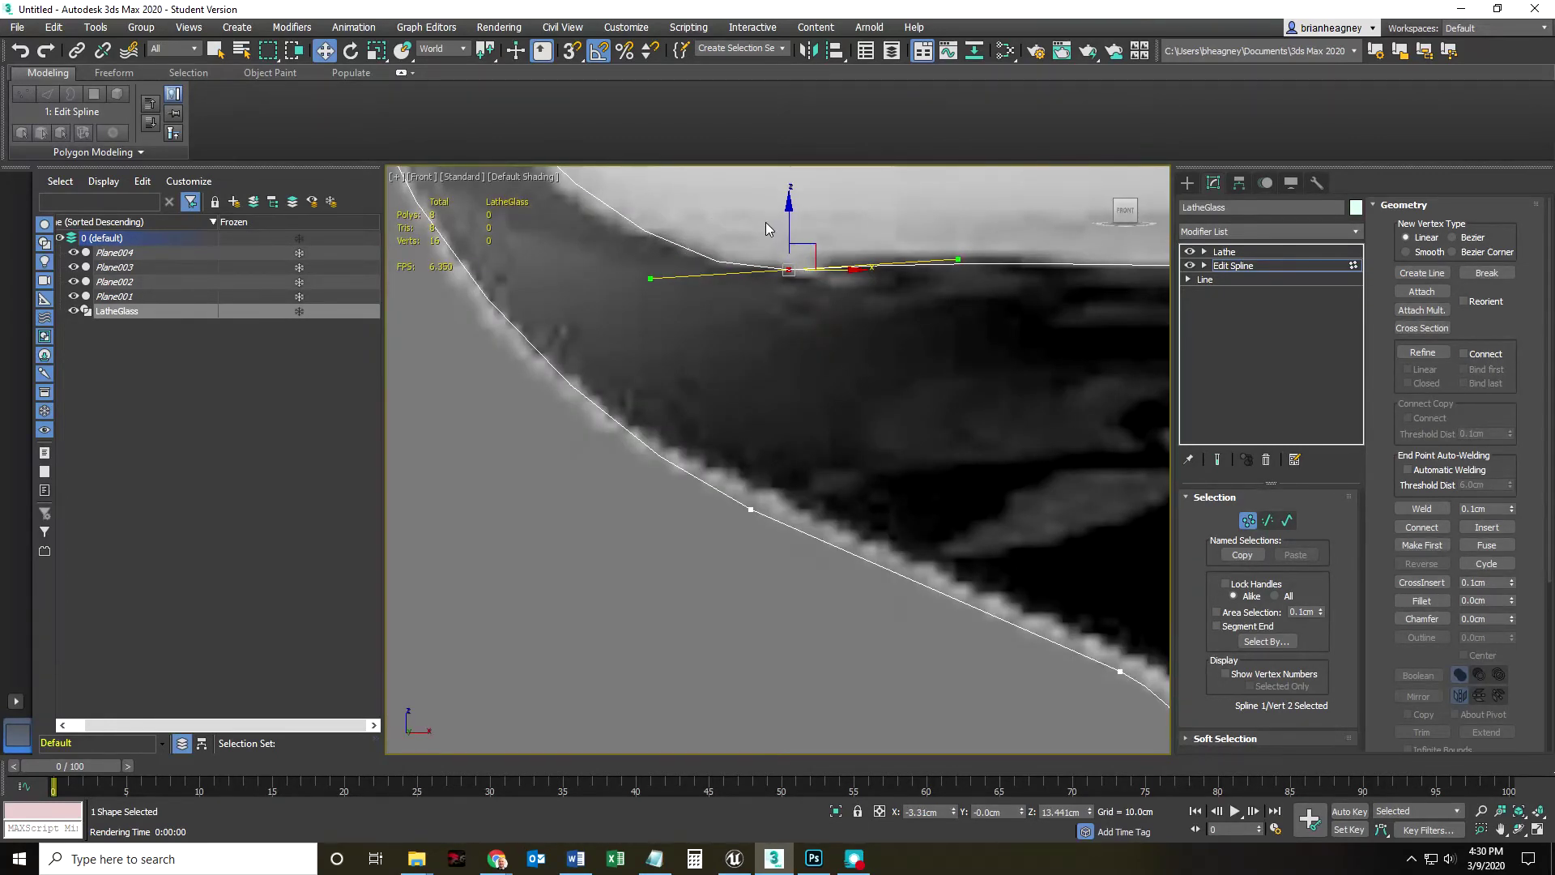
{"action": "left_click", "coordinate": [768, 267]}
{"action": "left_click", "coordinate": [789, 271]}
{"action": "left_click_drag", "start_coordinate": [957, 258], "coordinate": [954, 269]}
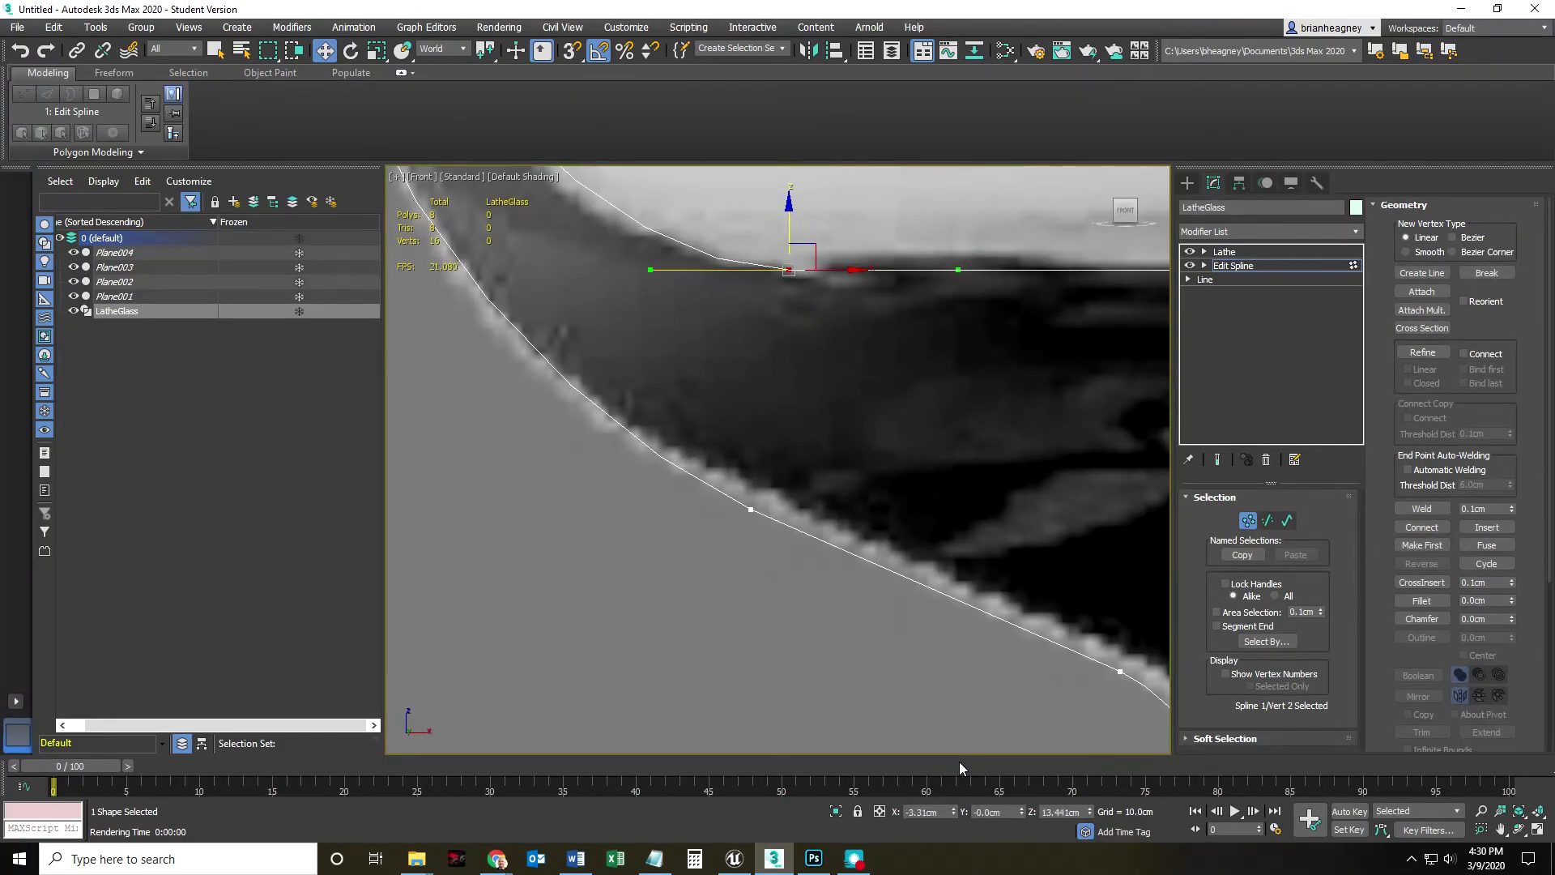
{"action": "scroll", "coordinate": [939, 629], "scroll_direction": "down", "scroll_amount": 5}
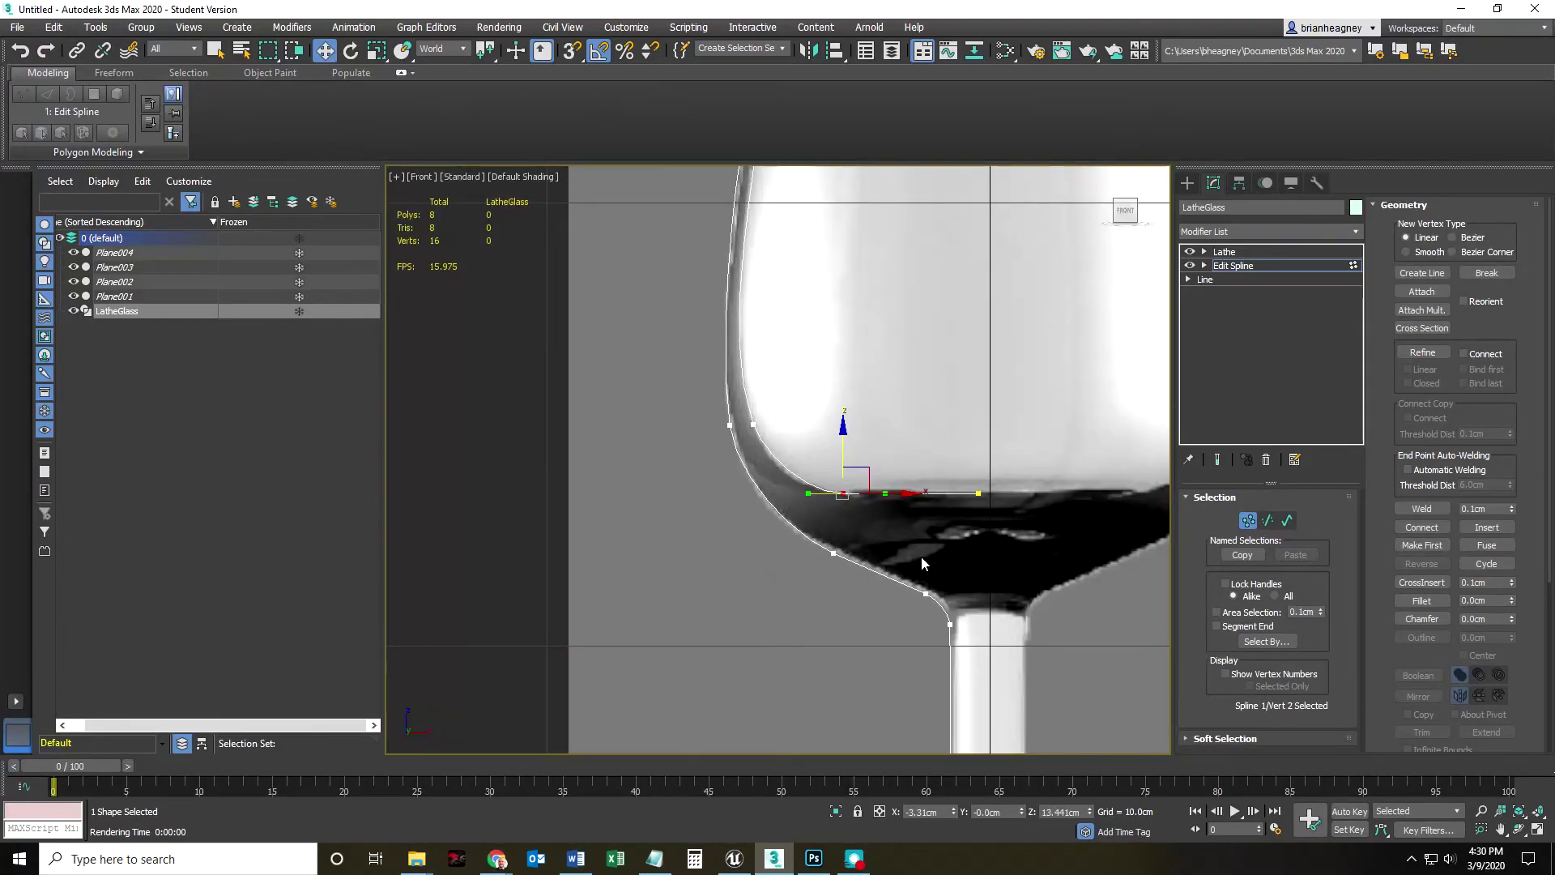
{"action": "left_click", "coordinate": [900, 467]}
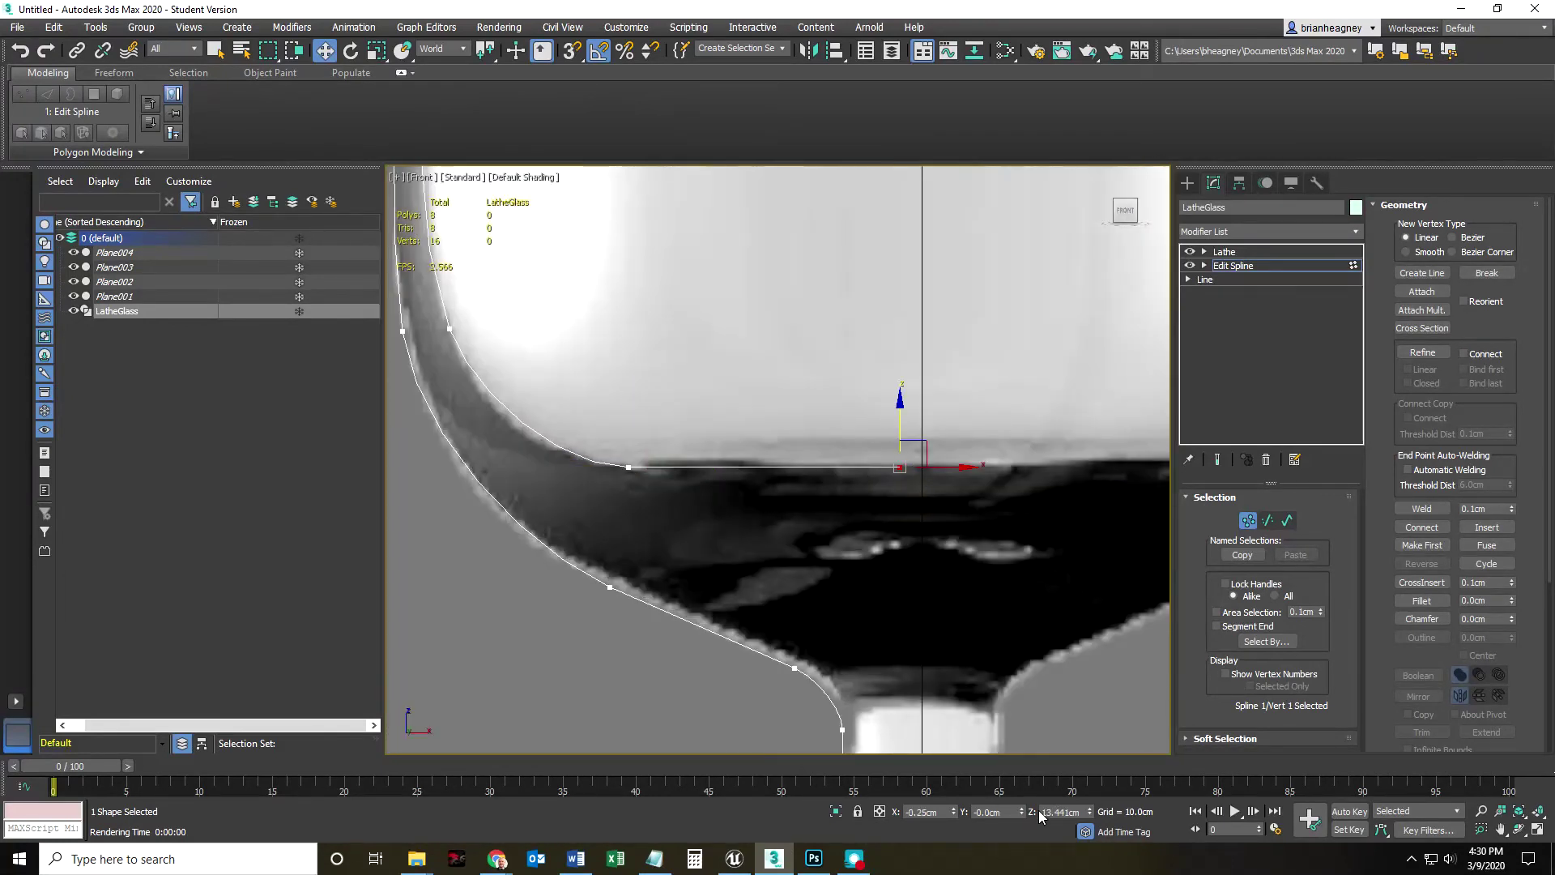
{"action": "left_click", "coordinate": [631, 667]}
{"action": "scroll", "coordinate": [631, 666], "scroll_direction": "down", "scroll_amount": 5}
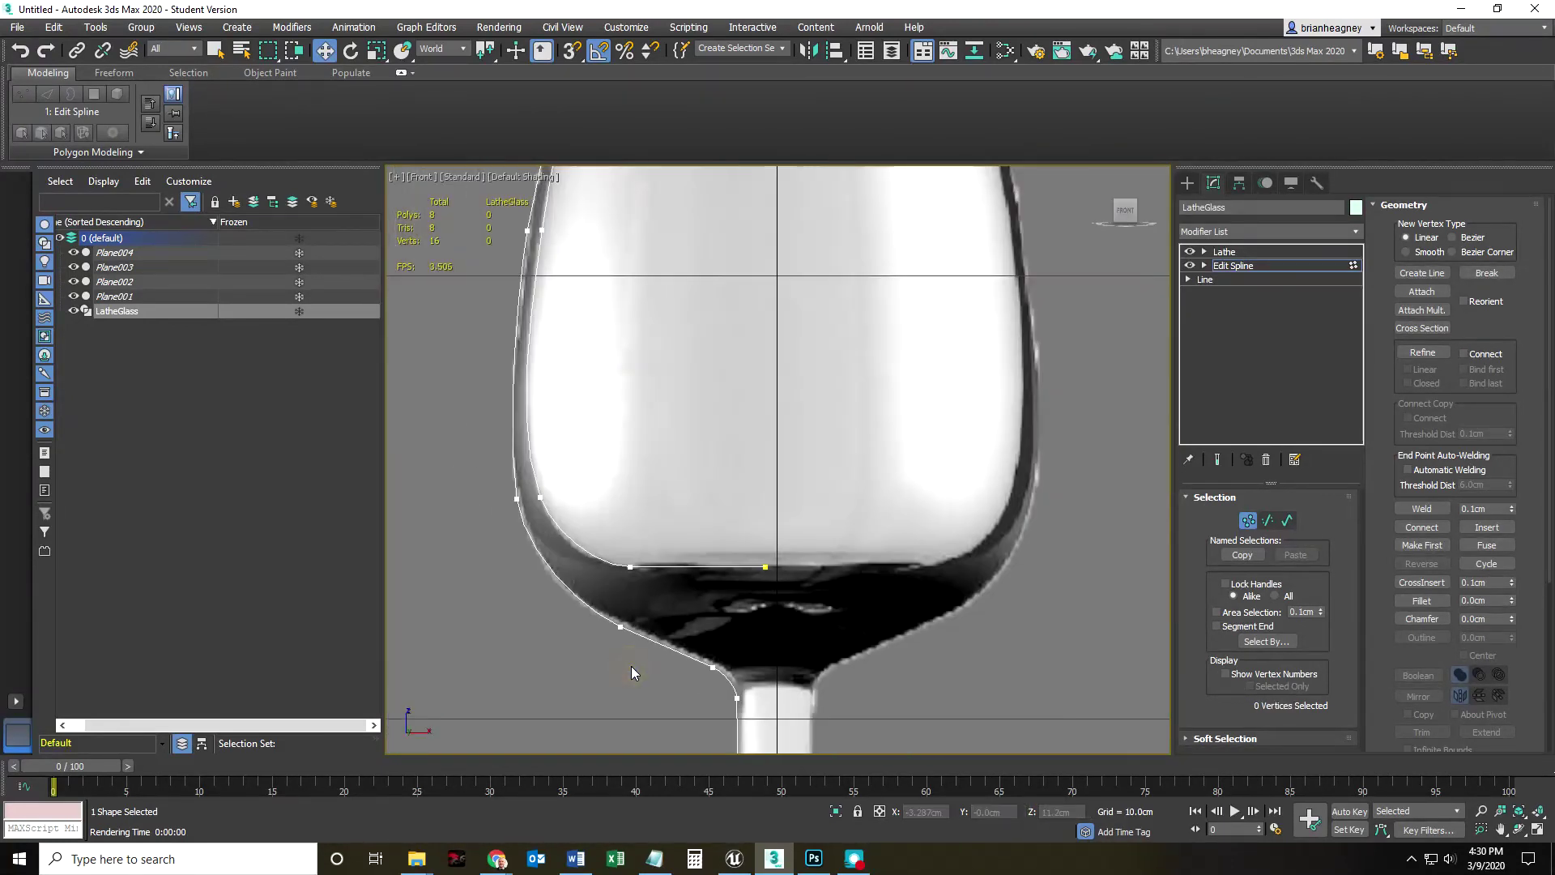
Step: Leave vertex editing on the Edit Spline and show the end result of the stack to display the lathed glass in 3D
{"action": "scroll", "coordinate": [631, 666], "scroll_direction": "down", "scroll_amount": 7}
{"action": "middle_click_drag", "start_coordinate": [718, 623], "coordinate": [746, 538]}
{"action": "left_click", "coordinate": [1248, 520]}
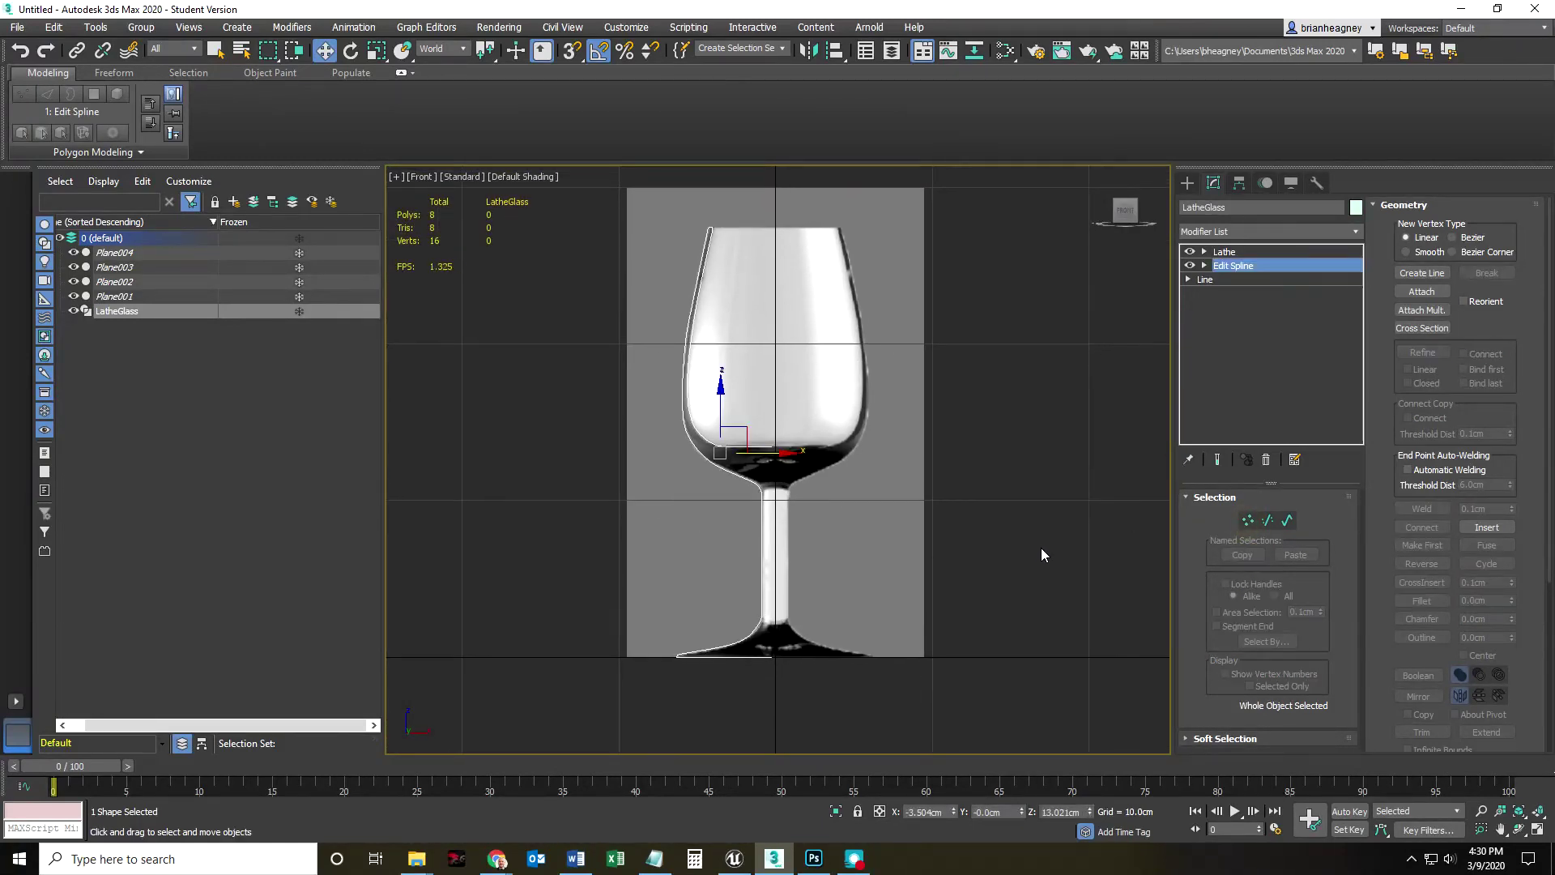
{"action": "middle_click_drag", "start_coordinate": [881, 548], "coordinate": [896, 583], "text": "alt"}
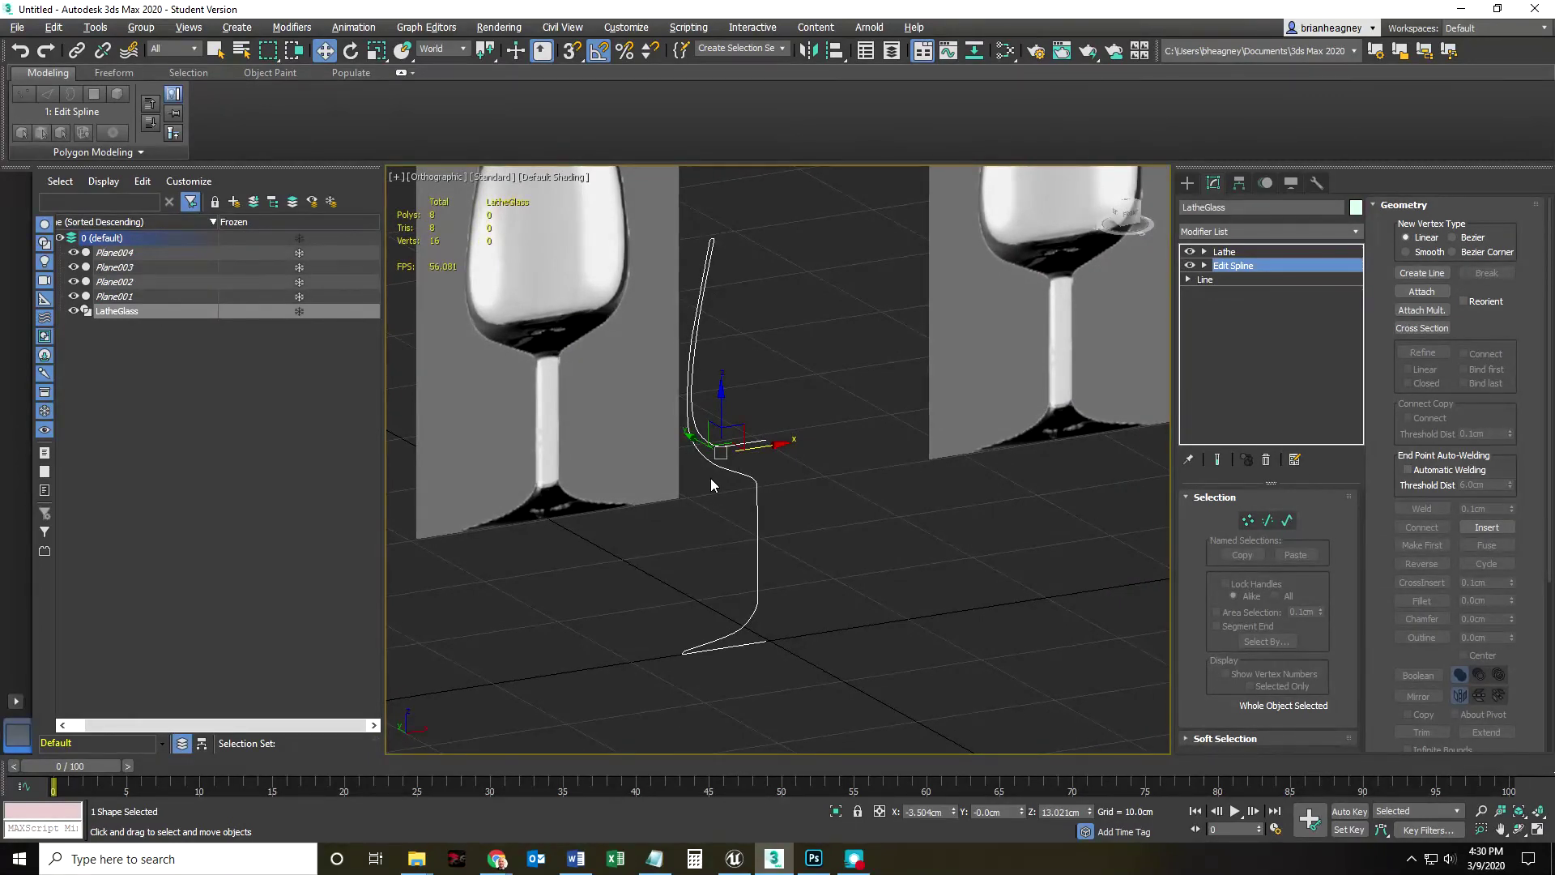
{"action": "scroll", "coordinate": [759, 534], "scroll_direction": "up", "scroll_amount": 3}
{"action": "scroll", "coordinate": [753, 538], "scroll_direction": "down", "scroll_amount": 5}
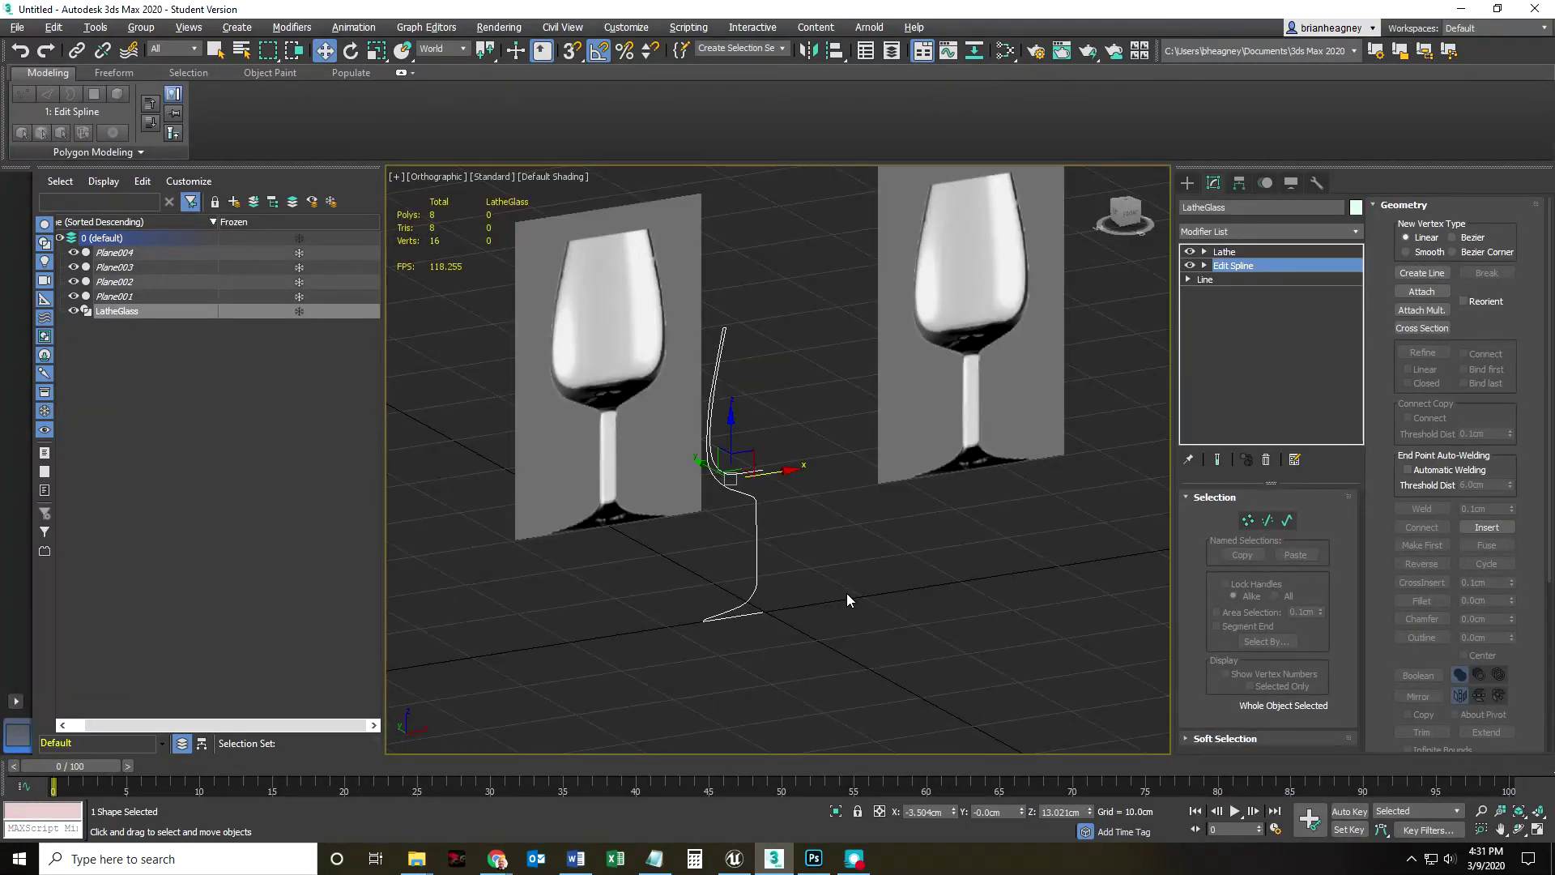
{"action": "left_click", "coordinate": [1216, 460]}
{"action": "middle_click_drag", "start_coordinate": [959, 559], "coordinate": [920, 591]}
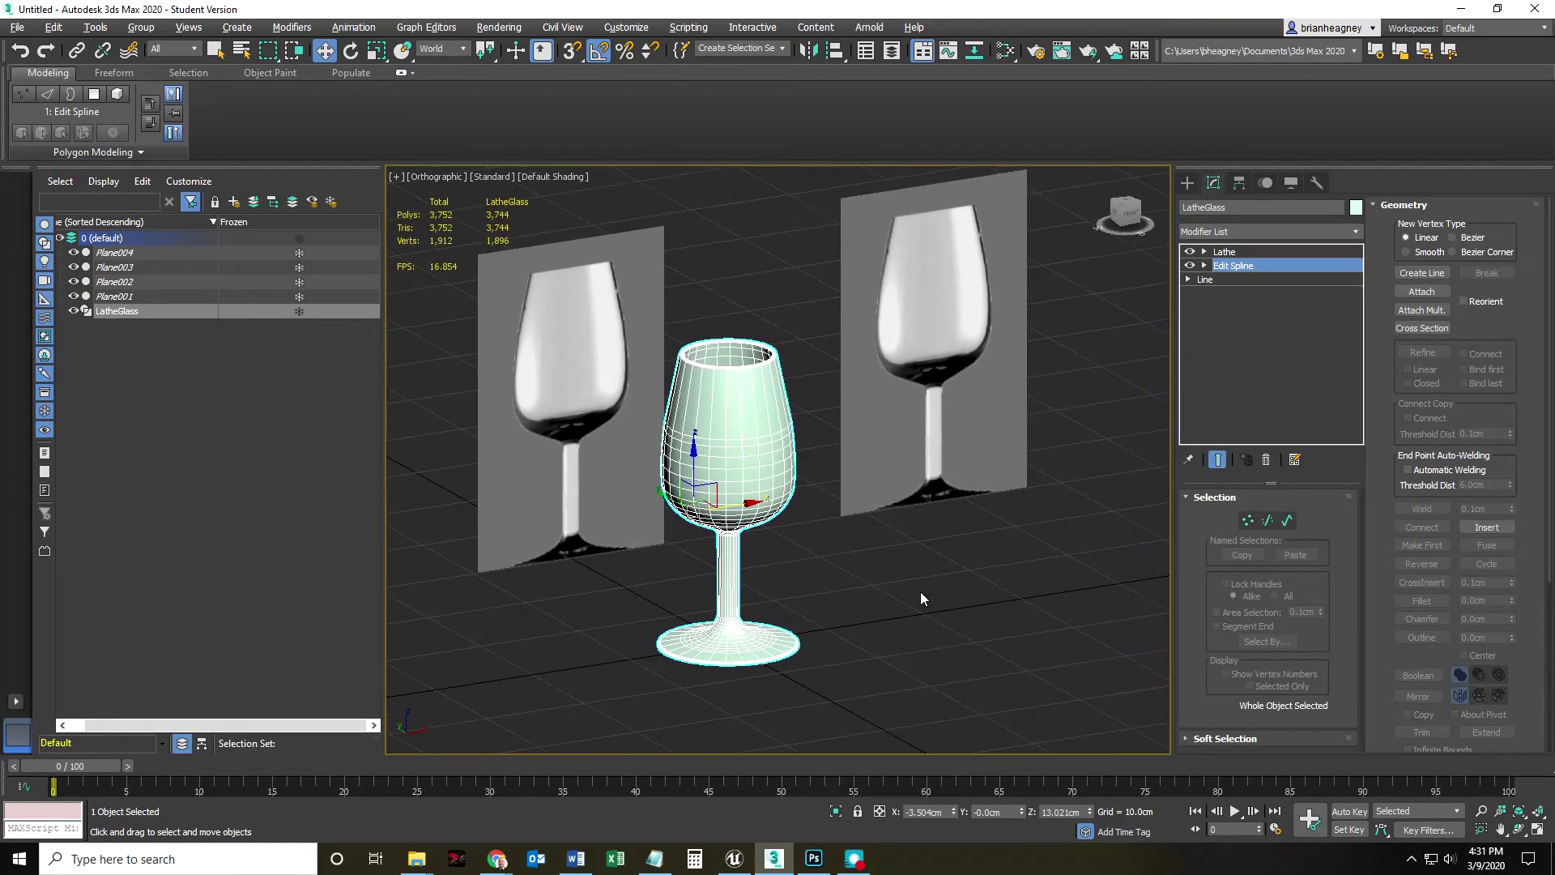
Step: Toggle the edged-faces display and deselect the glass to examine its shaded surface from another angle
{"action": "key", "text": "F4"}
{"action": "left_click", "coordinate": [910, 601]}
{"action": "key", "text": "F4"}
{"action": "mouse_move", "coordinate": [896, 620]}
{"action": "middle_mouse_down", "text": "alt"}
{"action": "mouse_move", "coordinate": [833, 606]}
{"action": "mouse_move", "coordinate": [851, 538]}
{"action": "mouse_move", "coordinate": [932, 497]}
{"action": "mouse_move", "coordinate": [868, 566]}
{"action": "mouse_move", "coordinate": [879, 670]}
{"action": "mouse_move", "coordinate": [871, 634]}
{"action": "middle_mouse_up", "text": "alt"}
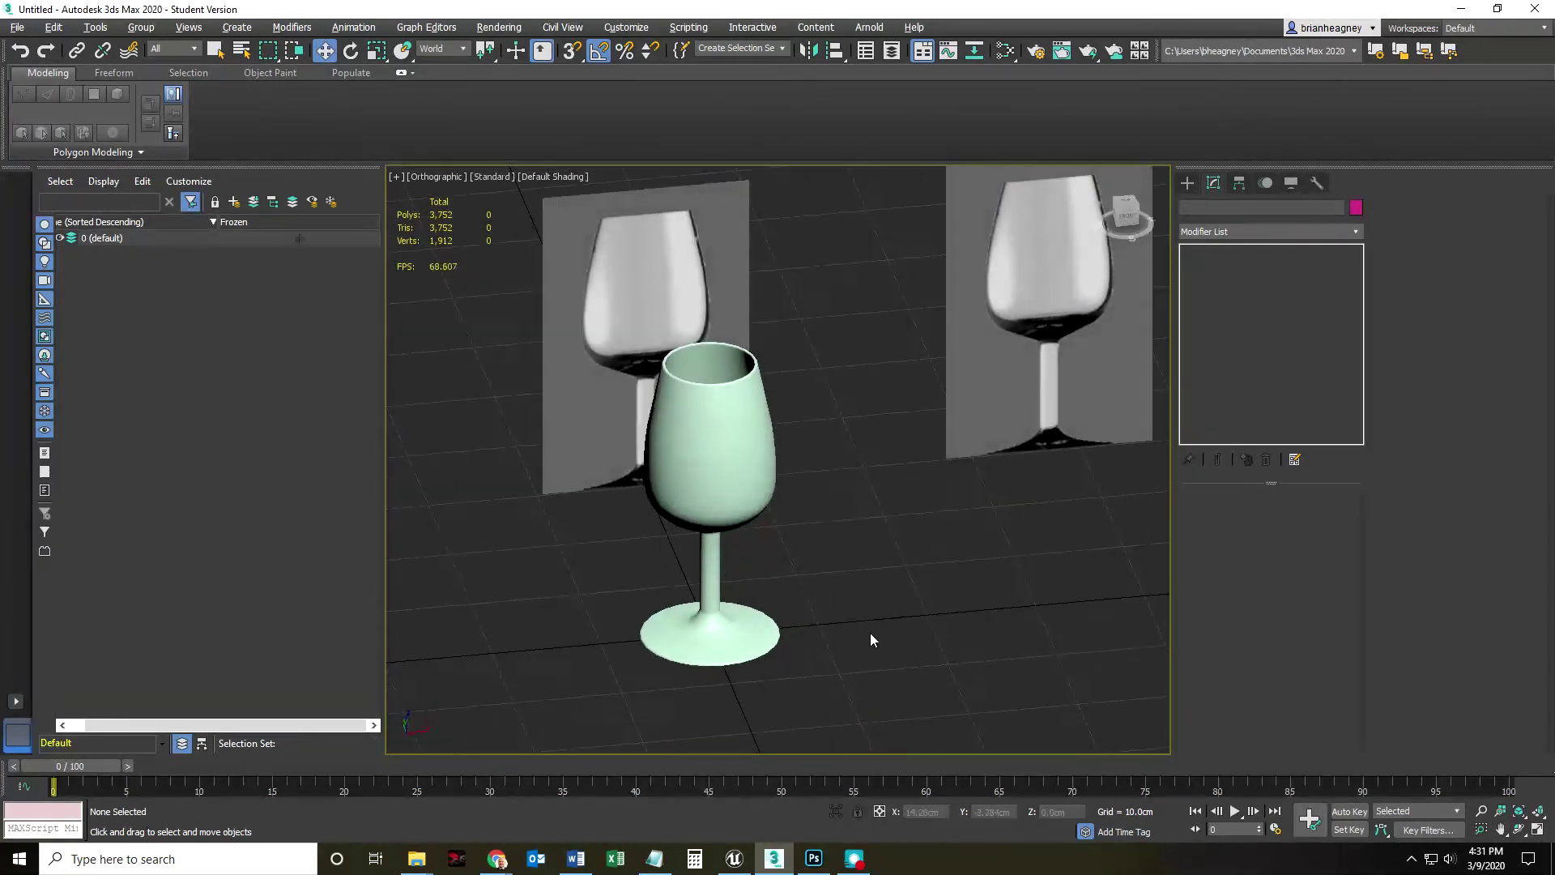
Step: Select the glass and toggle the Edit Spline modifier off and on to compare the original and smoothed shapes
{"action": "left_click", "coordinate": [765, 483]}
{"action": "left_click", "coordinate": [1190, 267]}
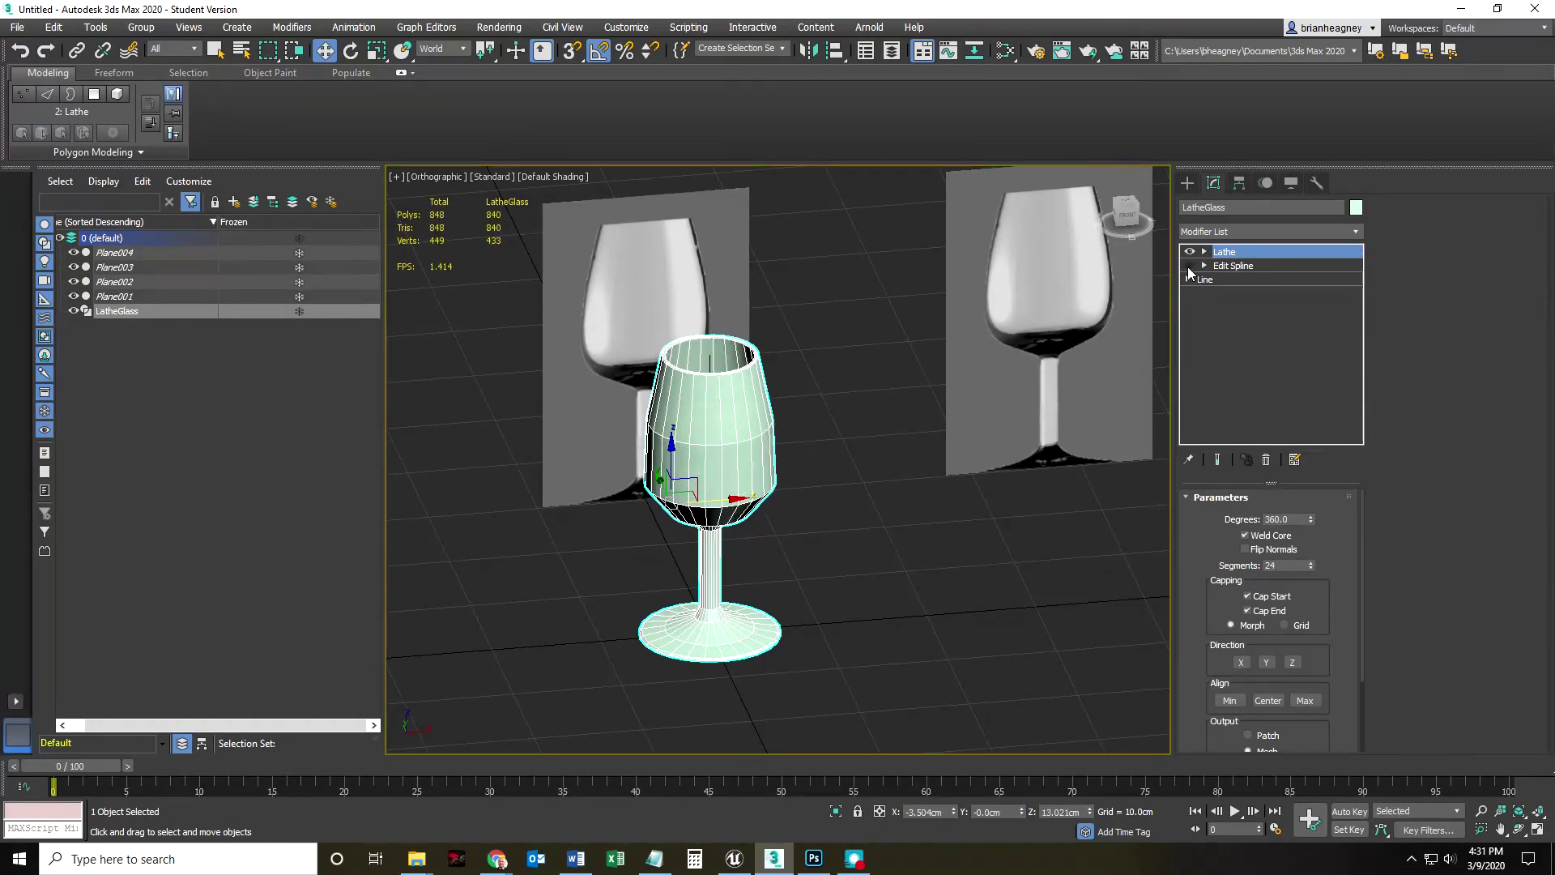
{"action": "left_click", "coordinate": [1189, 268]}
{"action": "left_click", "coordinate": [1189, 268]}
{"action": "left_click", "coordinate": [1189, 267]}
{"action": "left_click", "coordinate": [1189, 267]}
{"action": "left_click", "coordinate": [1190, 267]}
{"action": "left_click", "coordinate": [1189, 268]}
{"action": "left_click", "coordinate": [1189, 269]}
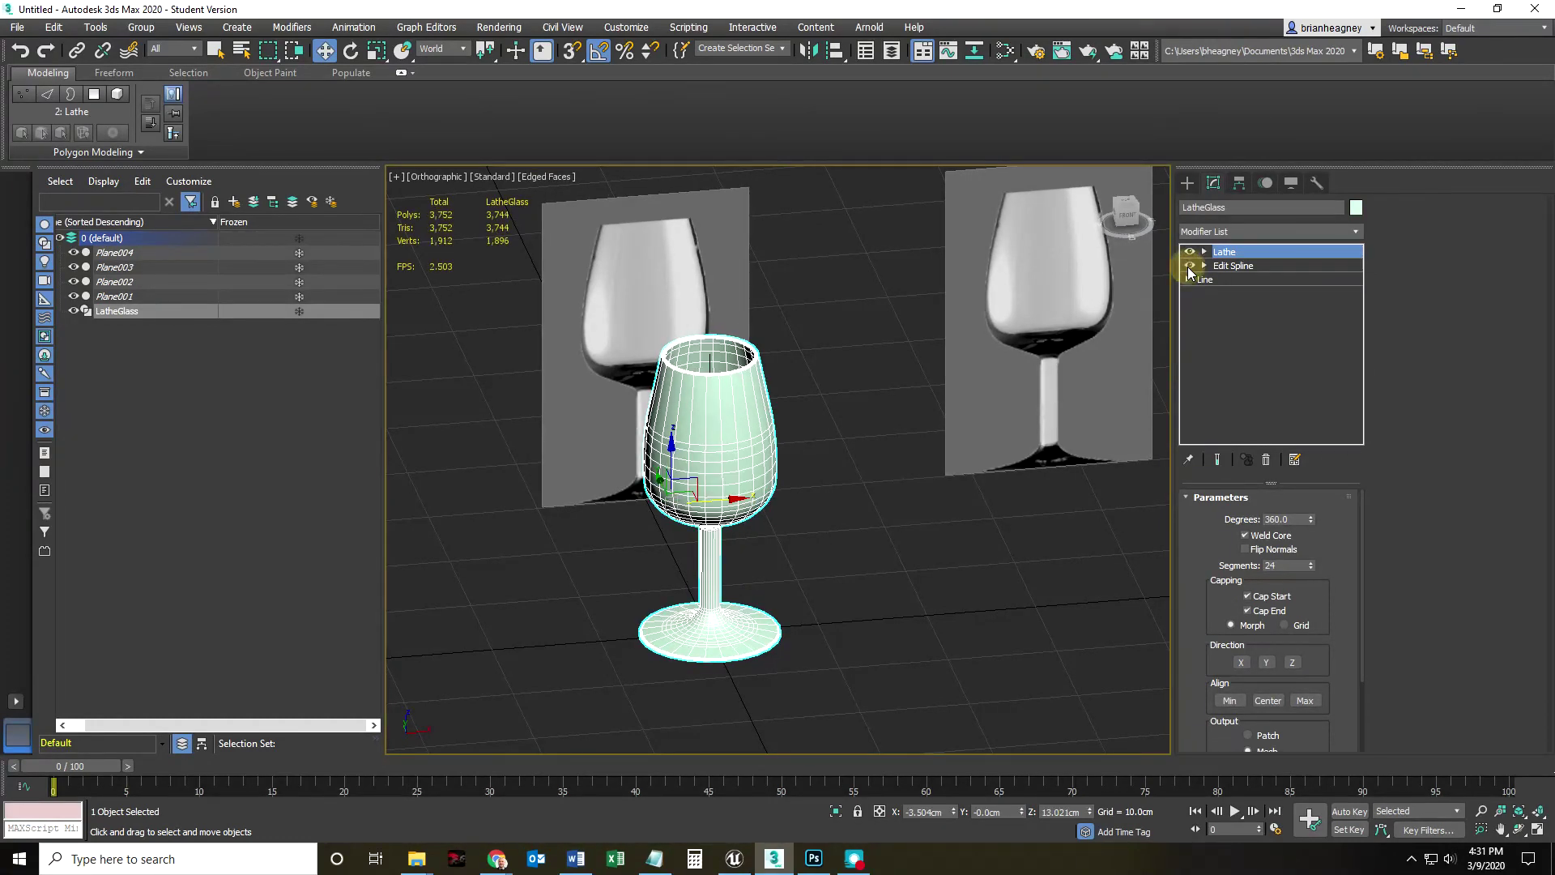
Step: Repeatedly switch the Edit Spline modifier off and on to compare the glass with and without the refined profile
{"action": "left_click", "coordinate": [1189, 268]}
{"action": "left_click", "coordinate": [1189, 268]}
{"action": "left_click", "coordinate": [1189, 268]}
{"action": "left_click", "coordinate": [1189, 268]}
{"action": "left_click", "coordinate": [1189, 267]}
{"action": "left_click", "coordinate": [1189, 268]}
{"action": "left_click", "coordinate": [1189, 267]}
{"action": "left_click", "coordinate": [1189, 267]}
{"action": "left_click", "coordinate": [1190, 268]}
{"action": "left_click", "coordinate": [1189, 267]}
Step: Go down to the base Line level, accept the topology warning, and show the end result of the stack
{"action": "left_click", "coordinate": [1228, 280]}
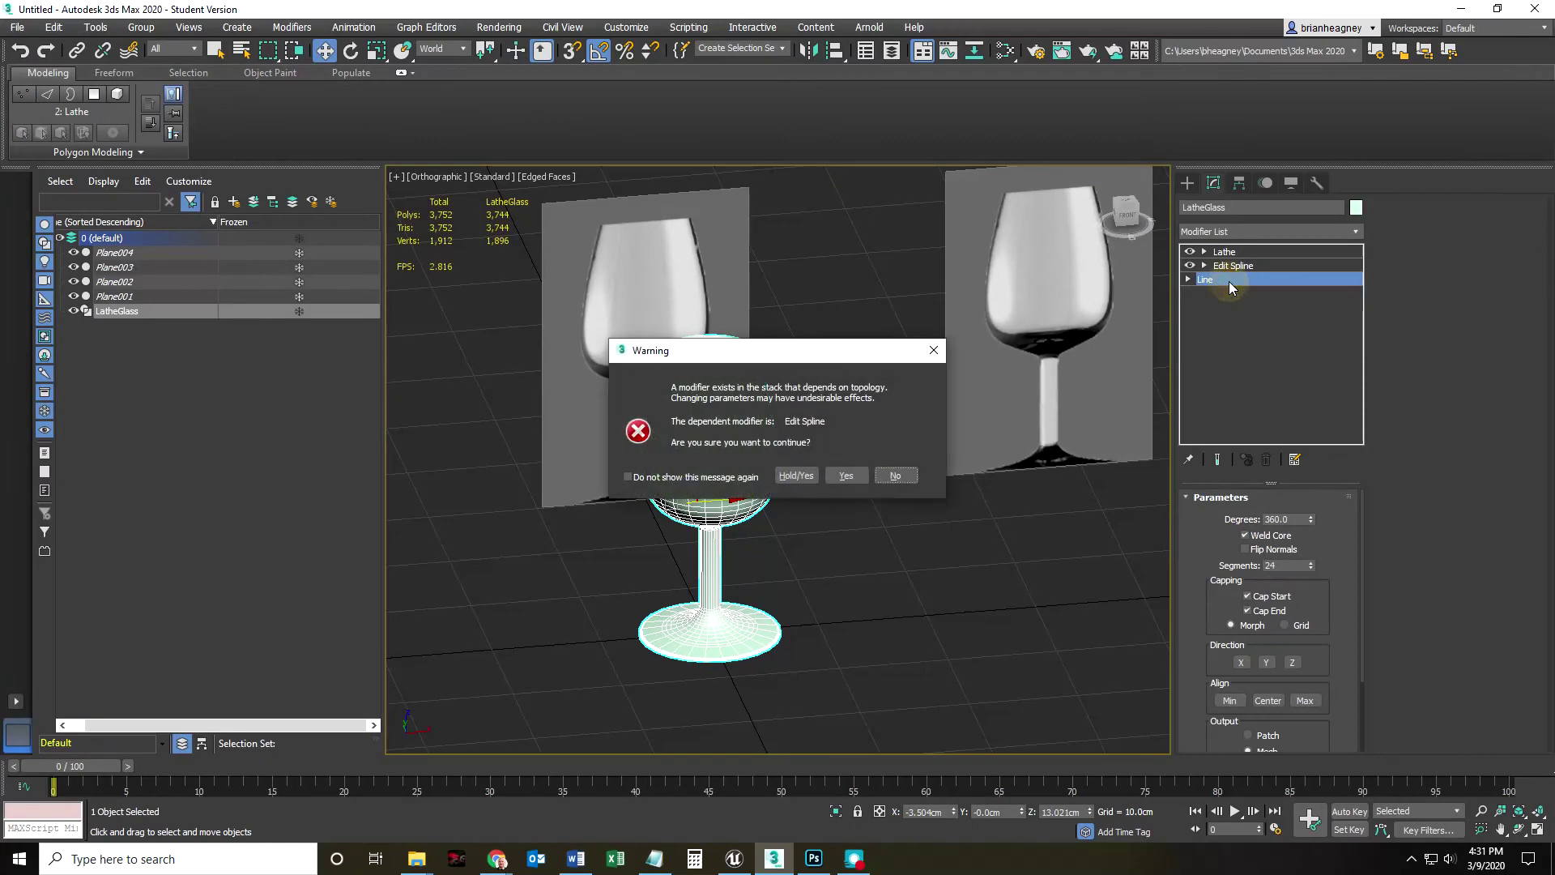
{"action": "left_click", "coordinate": [845, 476]}
{"action": "middle_click_drag", "start_coordinate": [911, 626], "coordinate": [906, 535]}
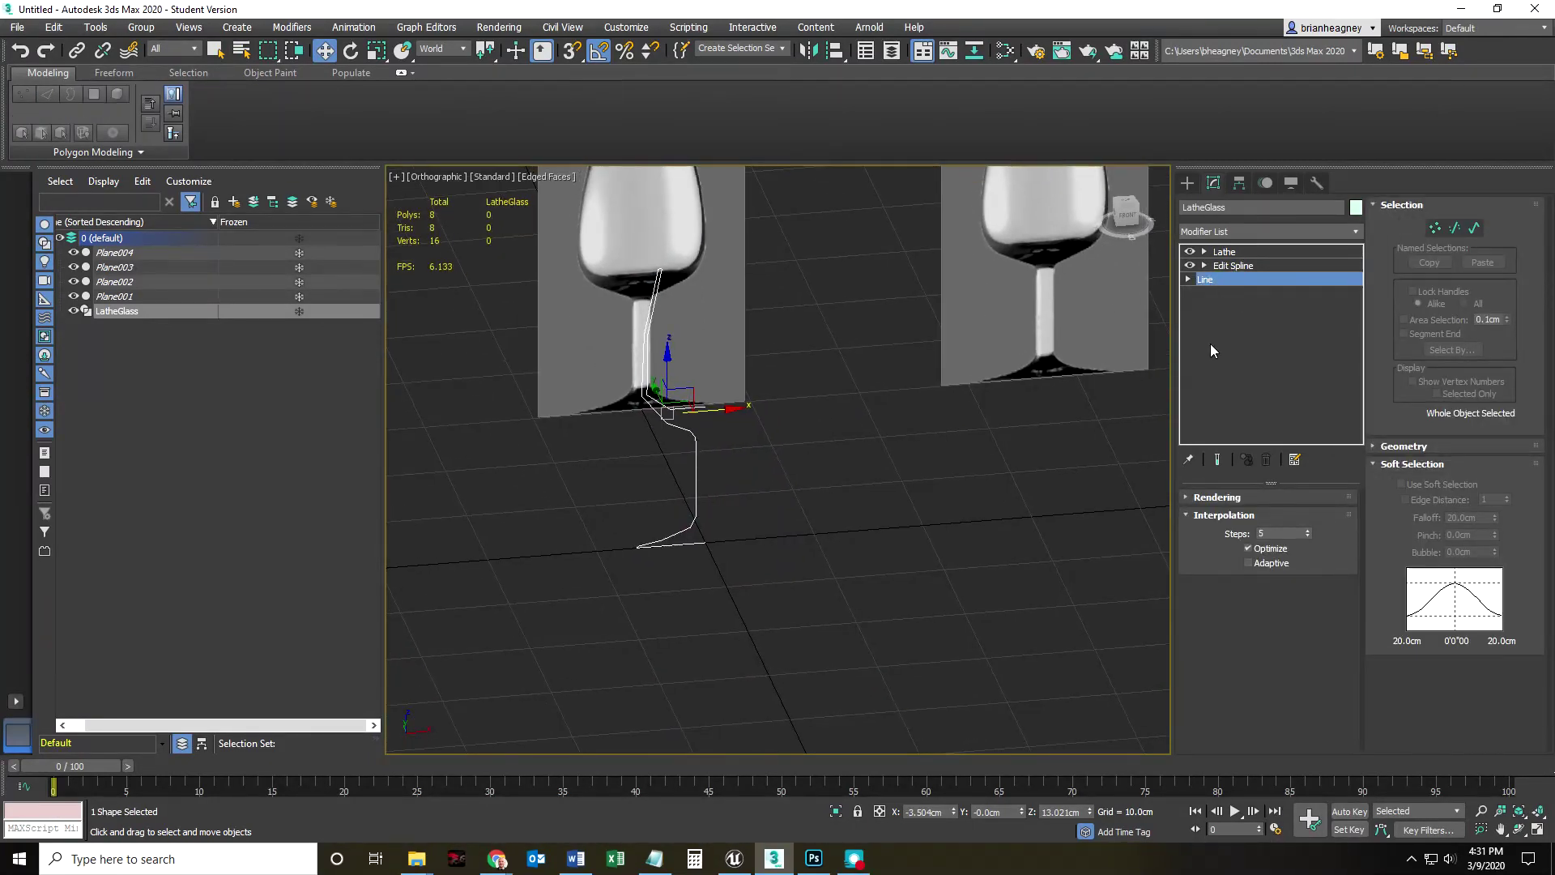
{"action": "left_click", "coordinate": [1217, 459]}
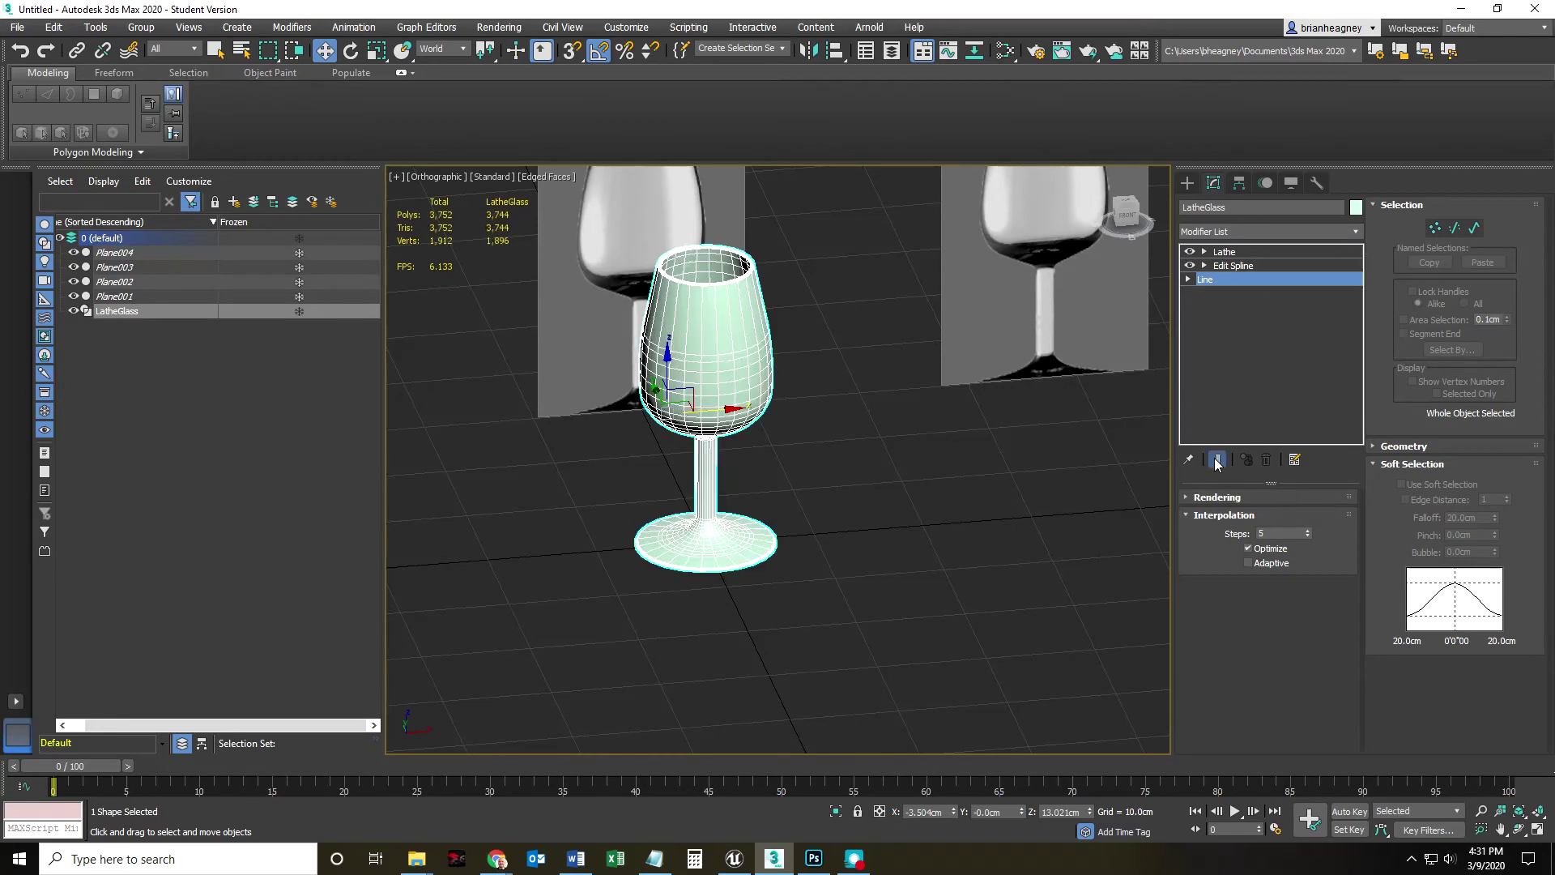
Step: Reduce the base Line's interpolation steps to 1
{"action": "scroll", "coordinate": [917, 589], "scroll_direction": "up", "scroll_amount": 5}
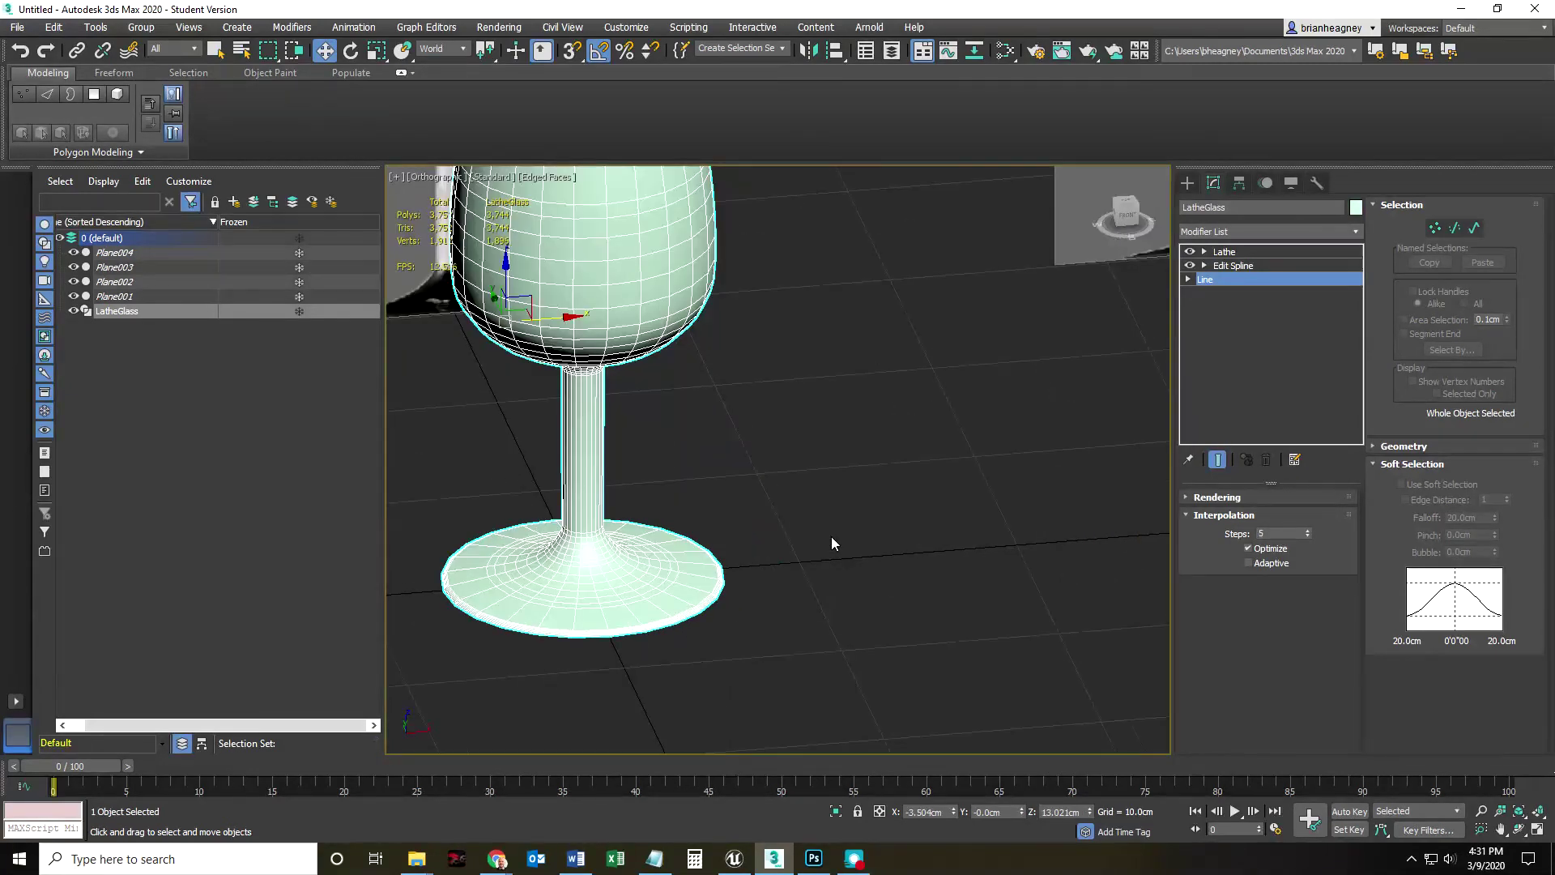
{"action": "left_click", "coordinate": [1306, 537]}
{"action": "left_click", "coordinate": [1306, 537]}
{"action": "left_click", "coordinate": [1307, 537]}
{"action": "left_click", "coordinate": [1307, 538]}
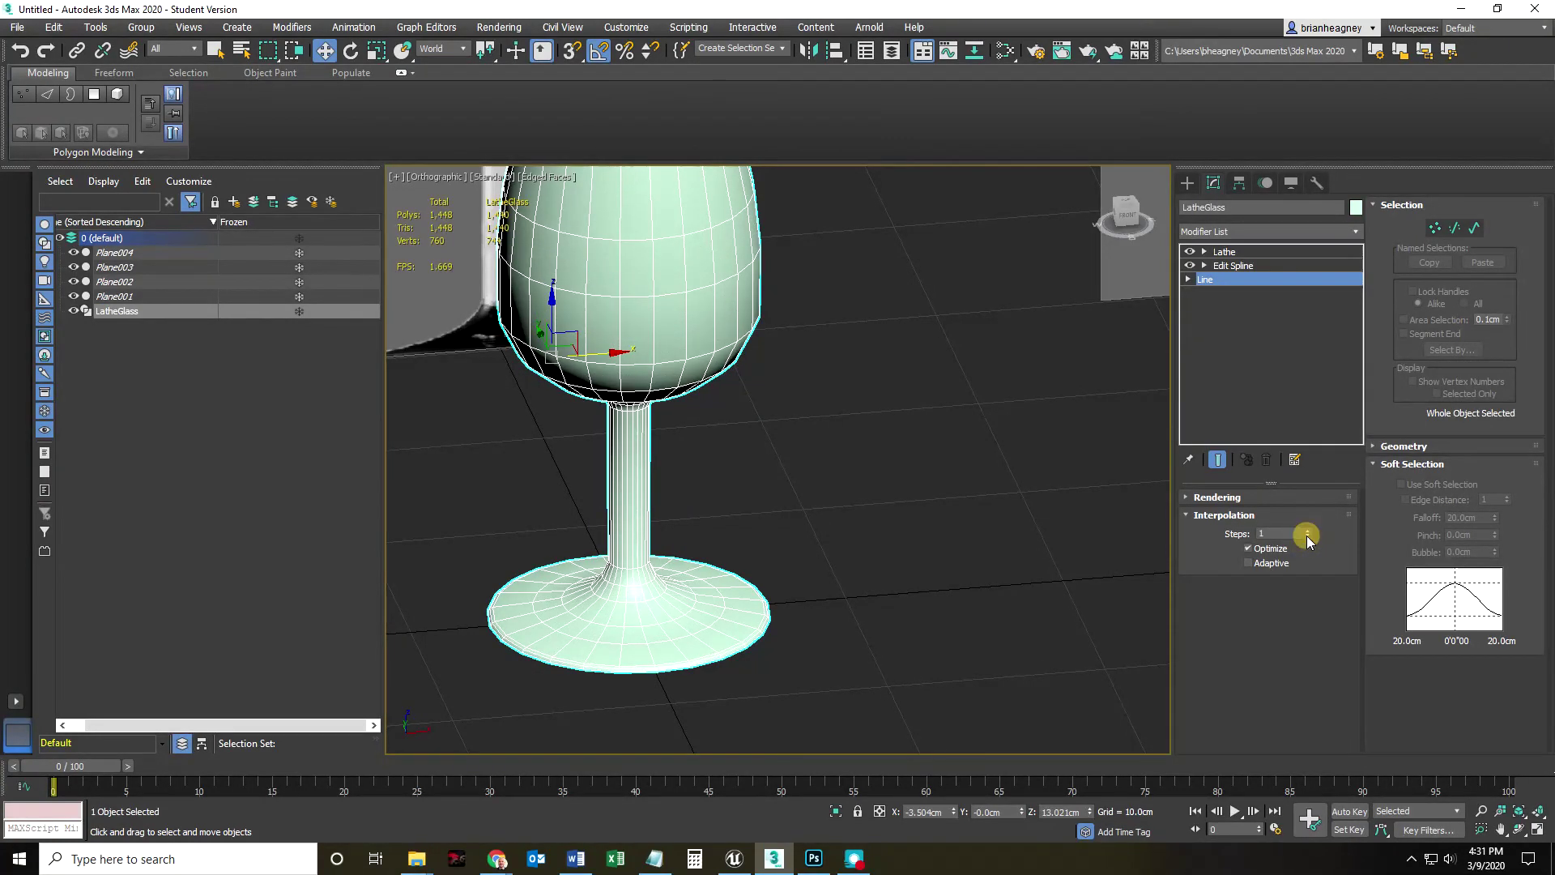
{"action": "scroll", "coordinate": [897, 514], "scroll_direction": "down", "scroll_amount": 5}
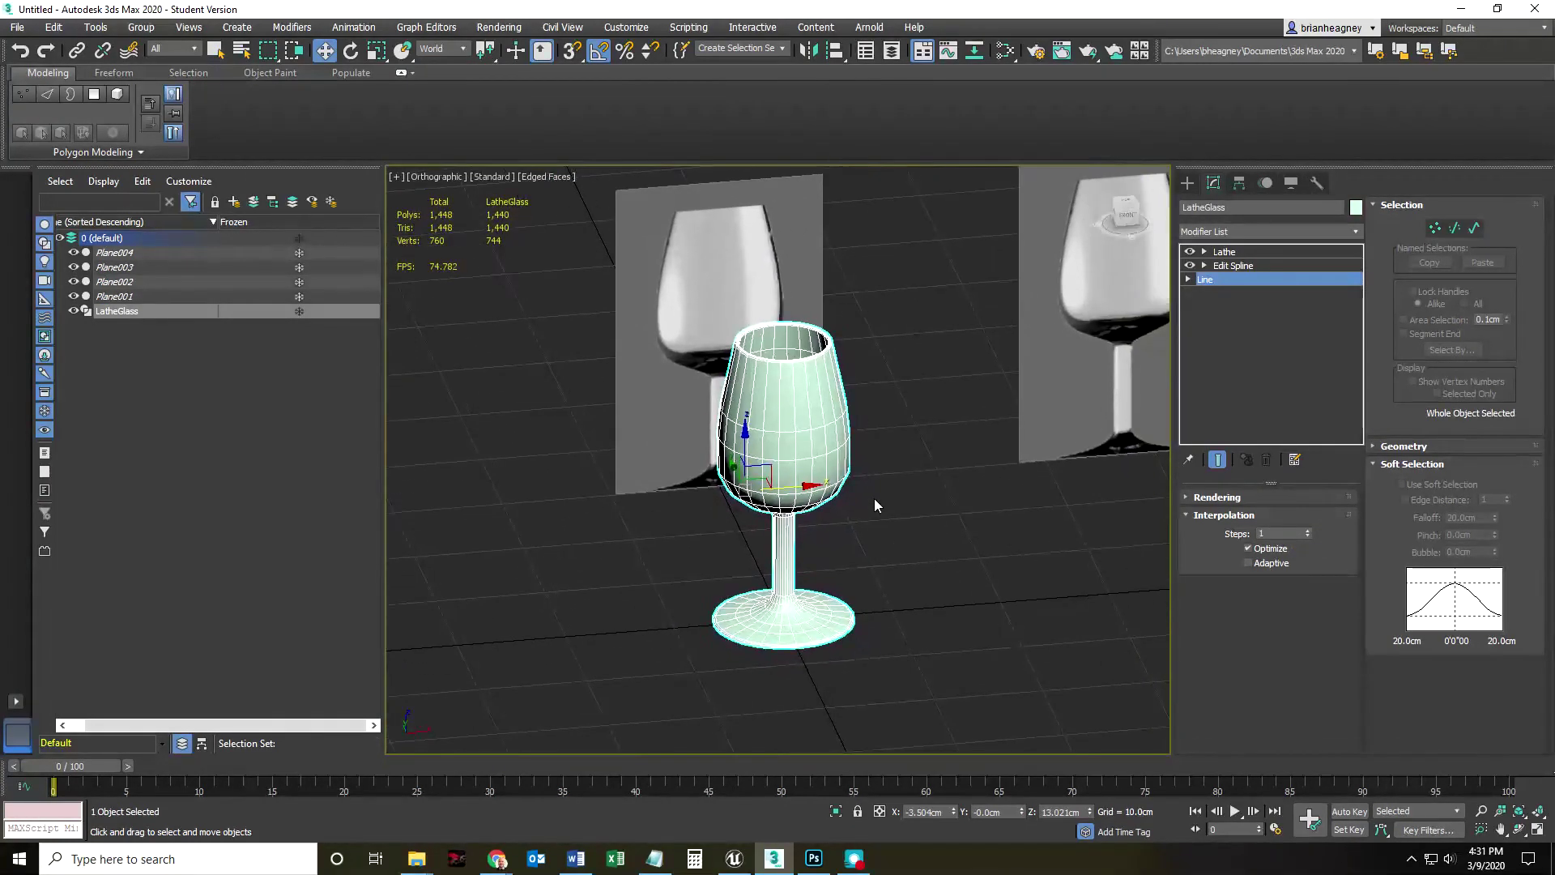
Step: Toggle the wireframe and edged-faces displays and check the simplified glass both deselected and selected
{"action": "key", "text": "F3"}
{"action": "key", "text": "F3"}
{"action": "left_click", "coordinate": [925, 563]}
{"action": "key", "text": "F4"}
{"action": "left_click", "coordinate": [761, 469]}
{"action": "scroll", "coordinate": [778, 458], "scroll_direction": "up", "scroll_amount": 5}
{"action": "key", "text": "F4"}
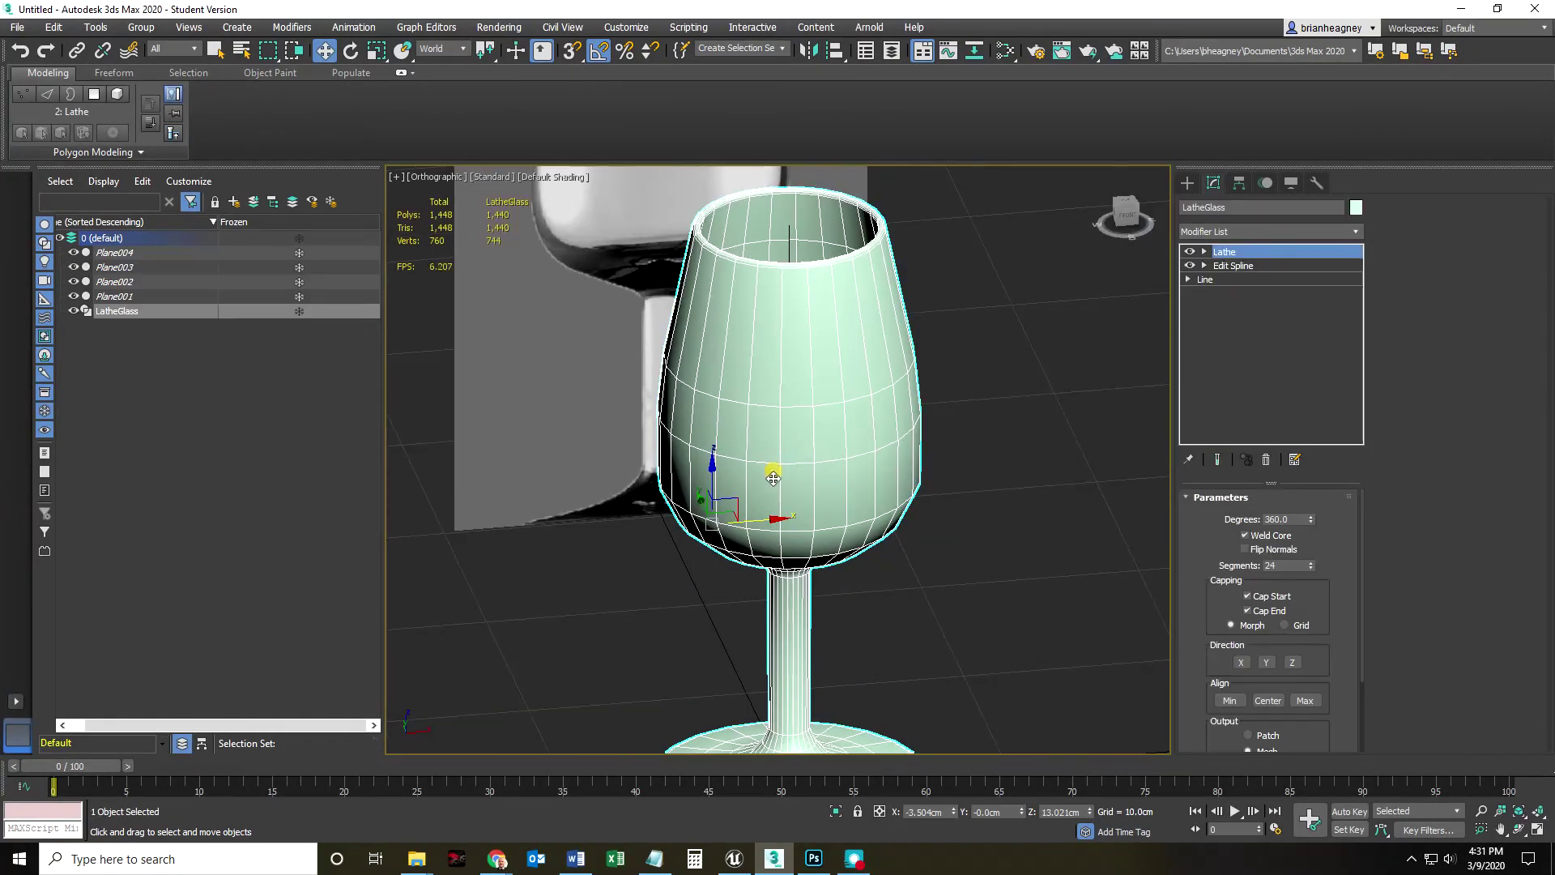
{"action": "scroll", "coordinate": [1065, 575], "scroll_direction": "down", "scroll_amount": 3}
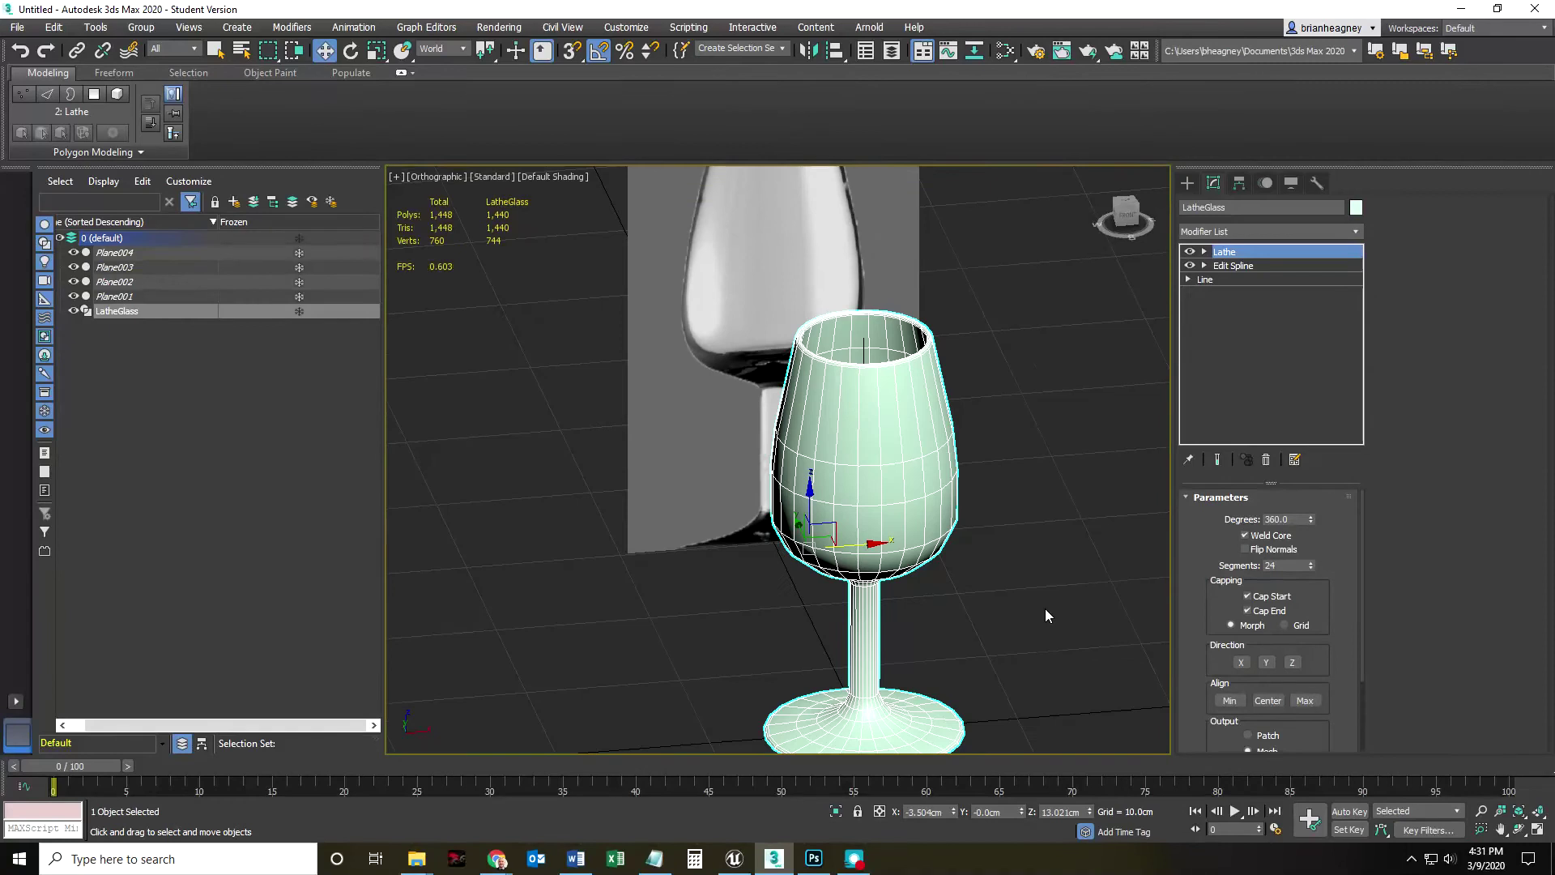
Step: Lower the Lathe segments to 8
{"action": "left_click", "coordinate": [1310, 567]}
{"action": "left_click", "coordinate": [1310, 568]}
{"action": "left_click", "coordinate": [1310, 568]}
{"action": "left_click", "coordinate": [1310, 568]}
{"action": "left_click", "coordinate": [1310, 568]}
{"action": "left_click", "coordinate": [1310, 568]}
{"action": "left_click", "coordinate": [1310, 568]}
{"action": "left_click", "coordinate": [1310, 568]}
{"action": "left_click", "coordinate": [1310, 567]}
{"action": "left_click", "coordinate": [1310, 568]}
{"action": "left_click", "coordinate": [1310, 568]}
{"action": "left_click", "coordinate": [1310, 568]}
{"action": "left_click", "coordinate": [1310, 568]}
{"action": "left_click", "coordinate": [1309, 567]}
{"action": "left_click", "coordinate": [1310, 568]}
{"action": "left_click", "coordinate": [1309, 568]}
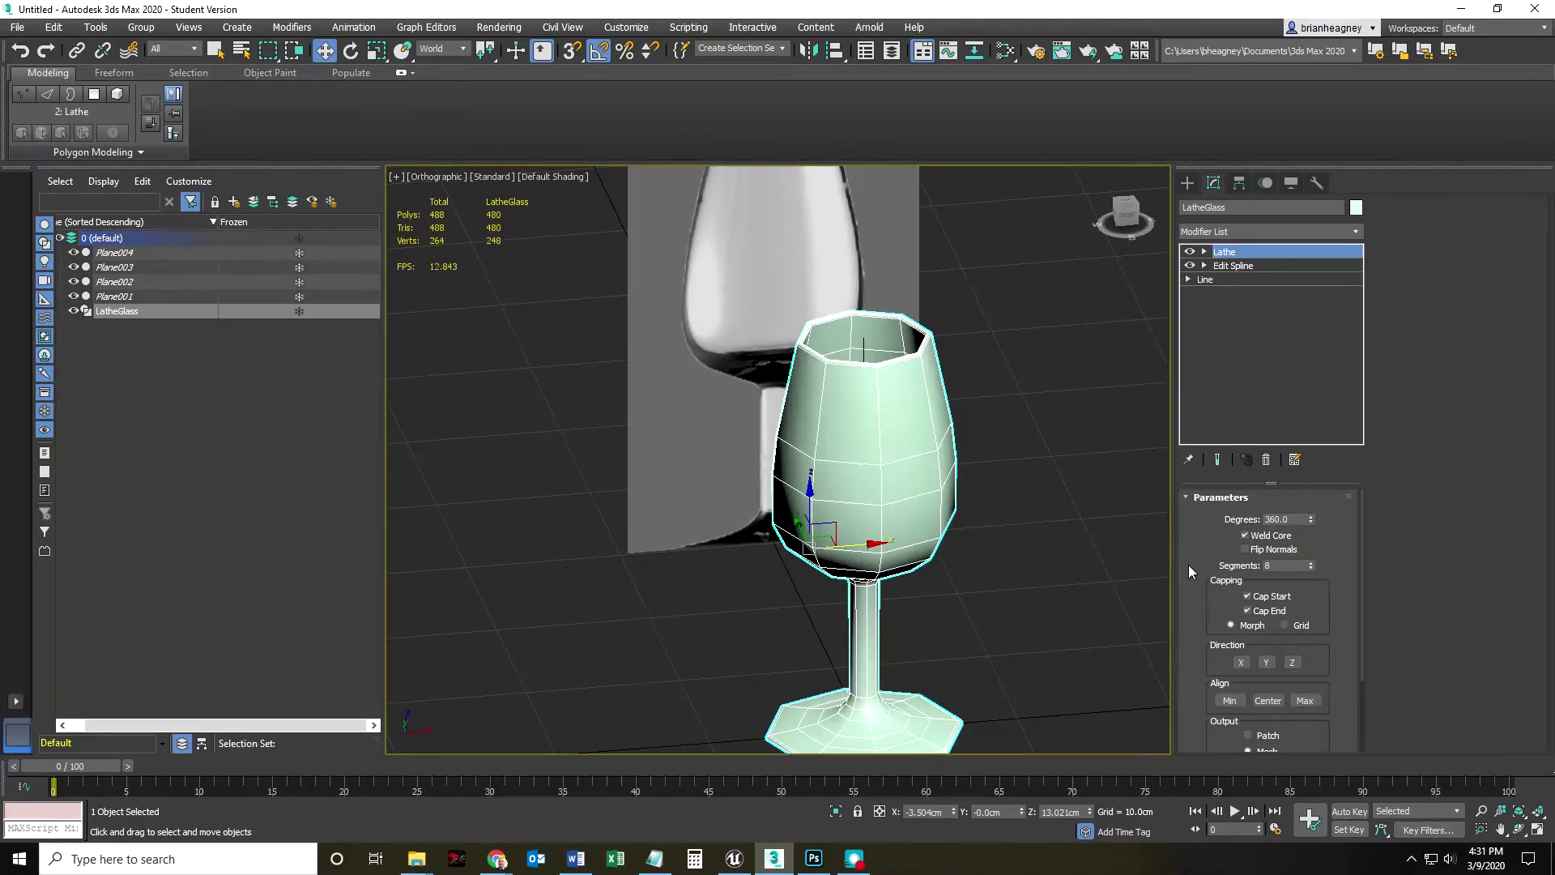
Step: Deselect the eight-segment glass and examine how its outline reads from far away and near
{"action": "middle_click_drag", "start_coordinate": [977, 618], "coordinate": [959, 570]}
{"action": "left_click", "coordinate": [982, 600]}
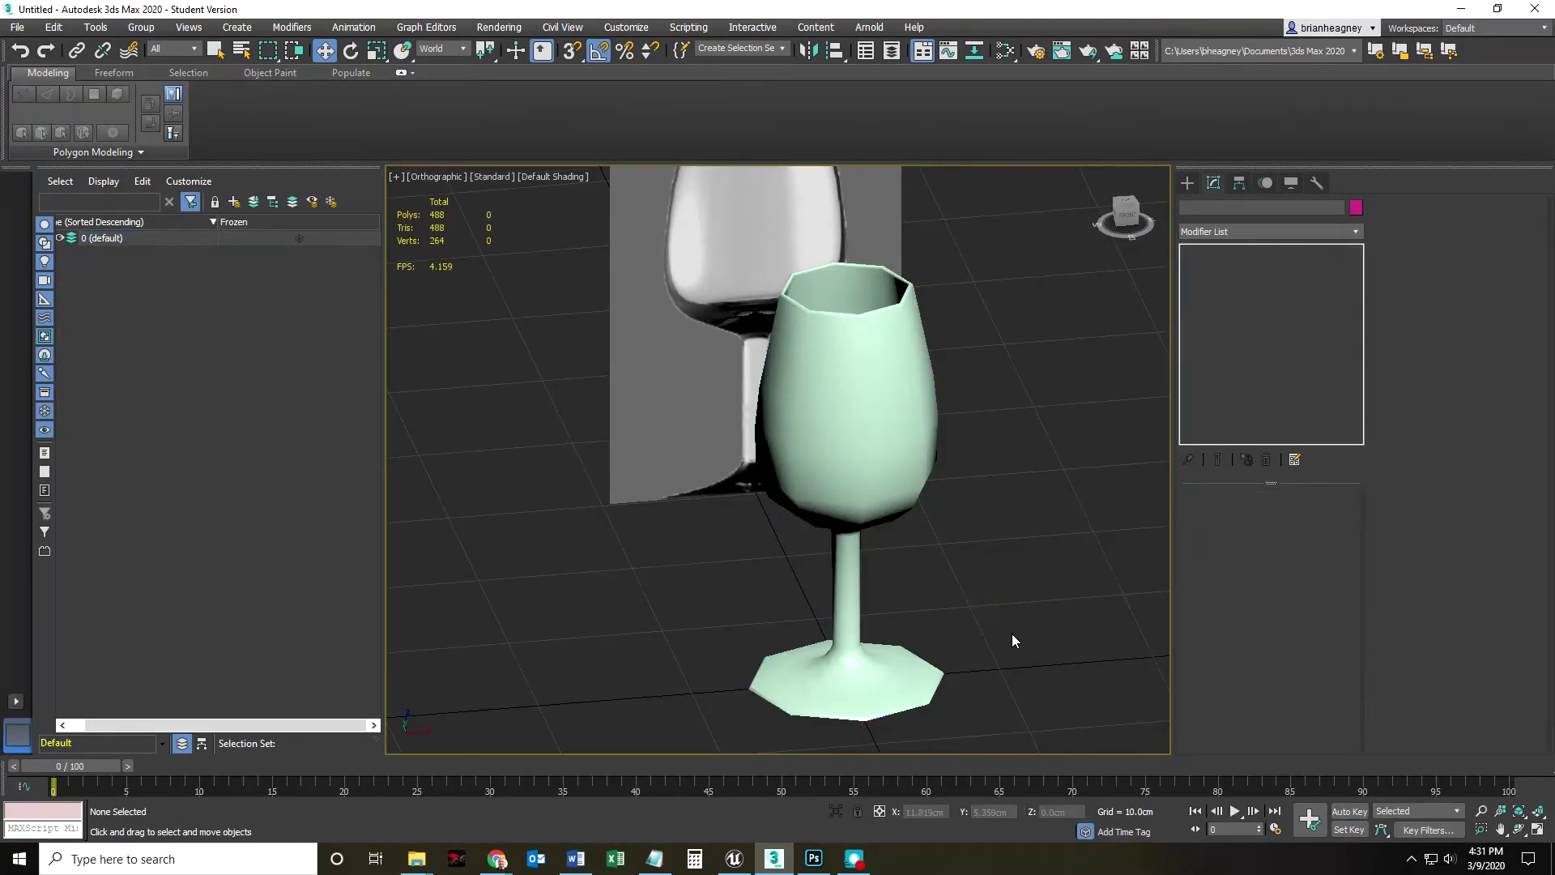
{"action": "scroll", "coordinate": [1012, 634], "scroll_direction": "down", "scroll_amount": 5}
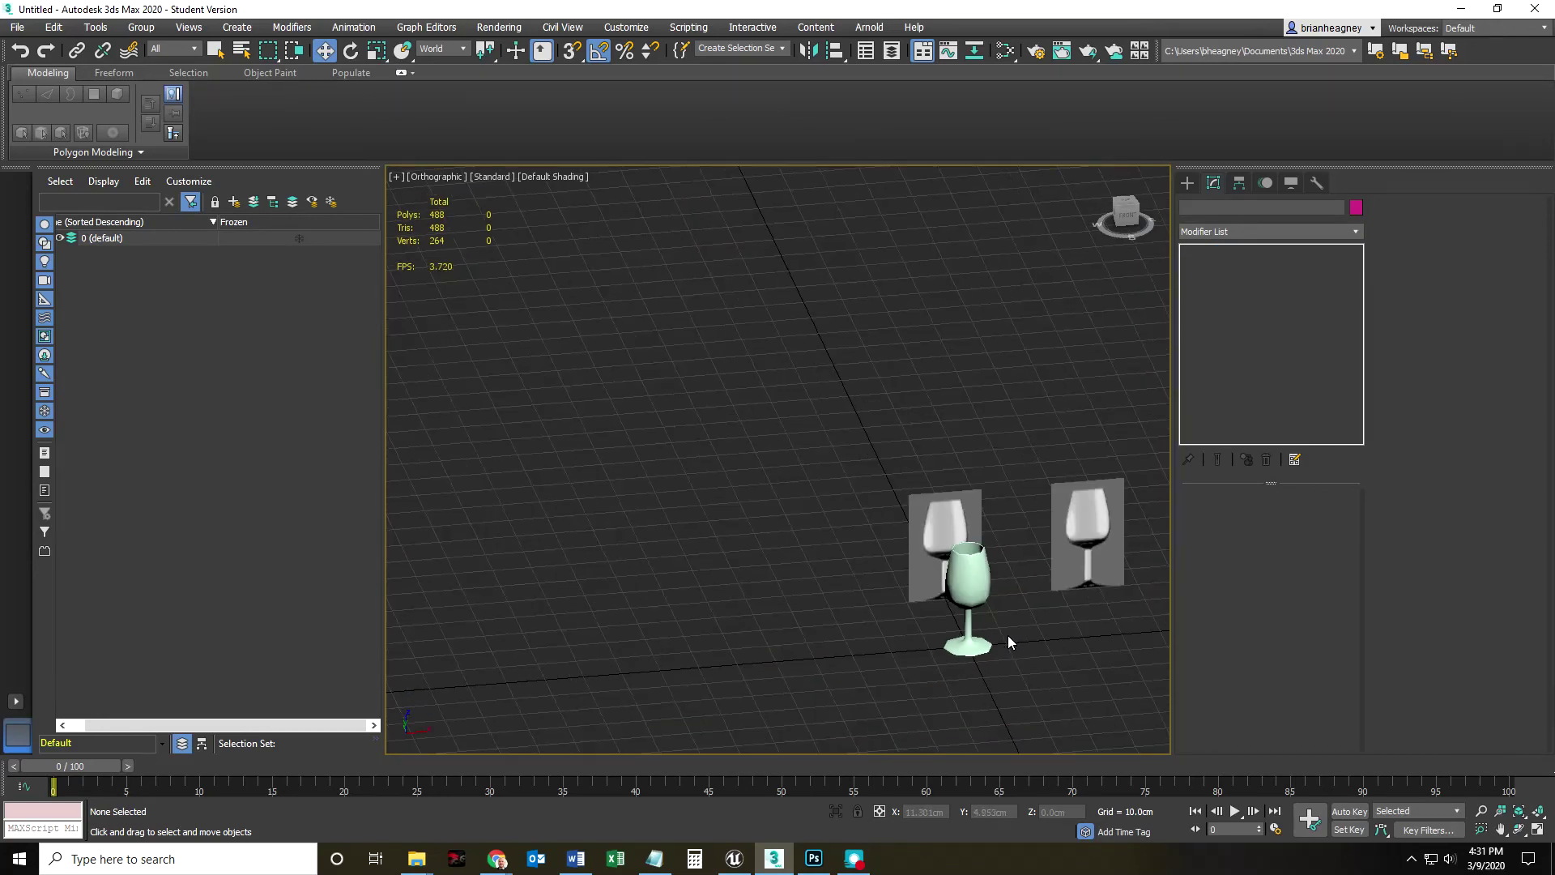
{"action": "middle_click_drag", "start_coordinate": [1008, 635], "coordinate": [876, 553], "text": "alt"}
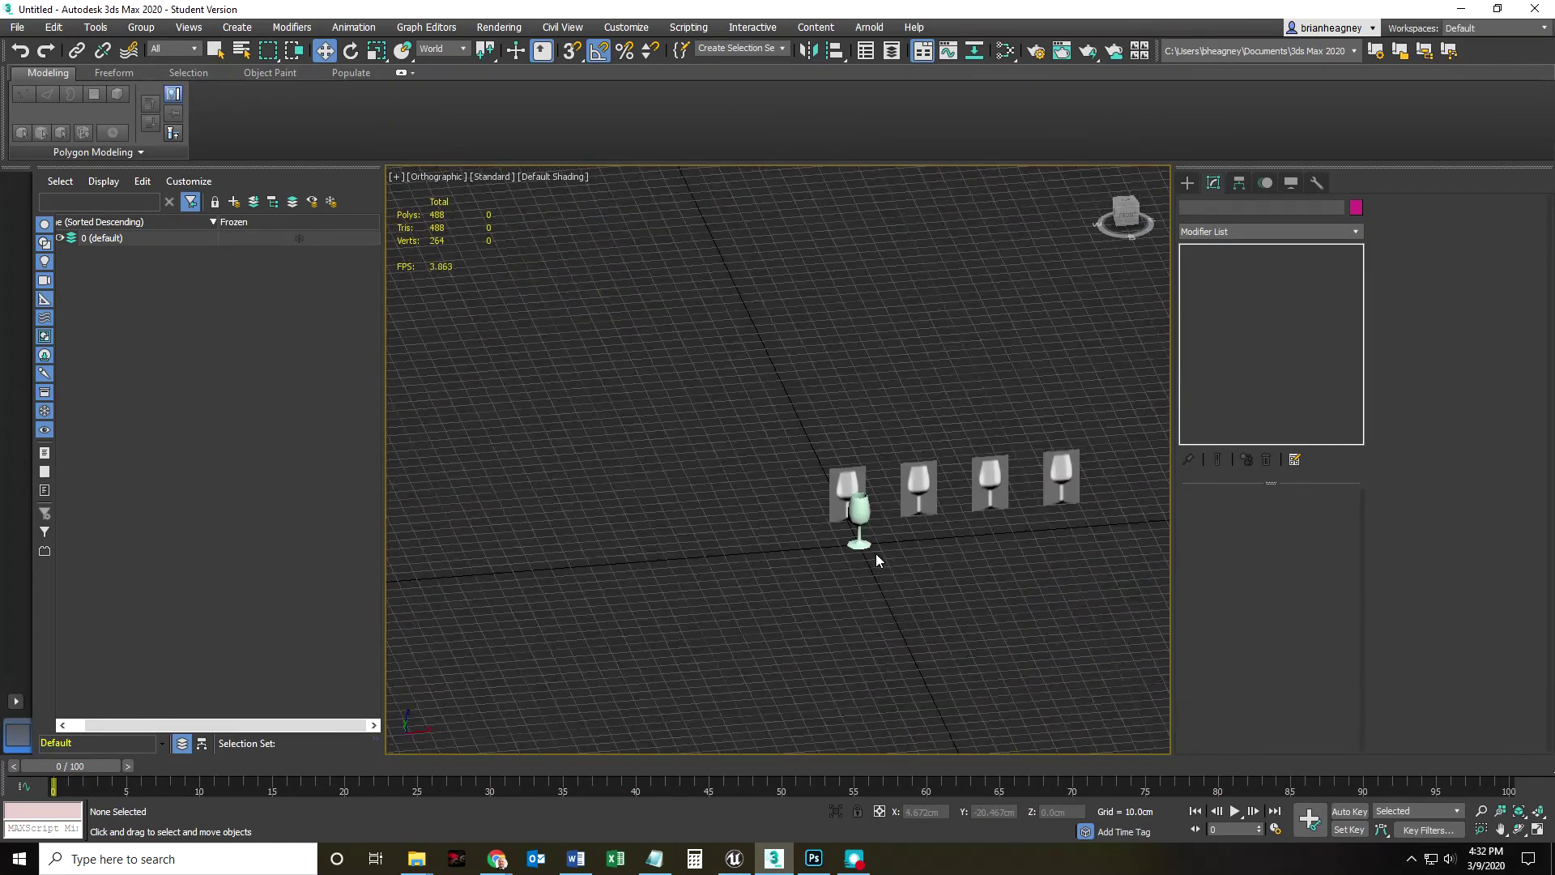
{"action": "scroll", "coordinate": [876, 553], "scroll_direction": "up", "scroll_amount": 6}
{"action": "scroll", "coordinate": [856, 528], "scroll_direction": "up", "scroll_amount": 4}
{"action": "scroll", "coordinate": [842, 535], "scroll_direction": "down", "scroll_amount": 6}
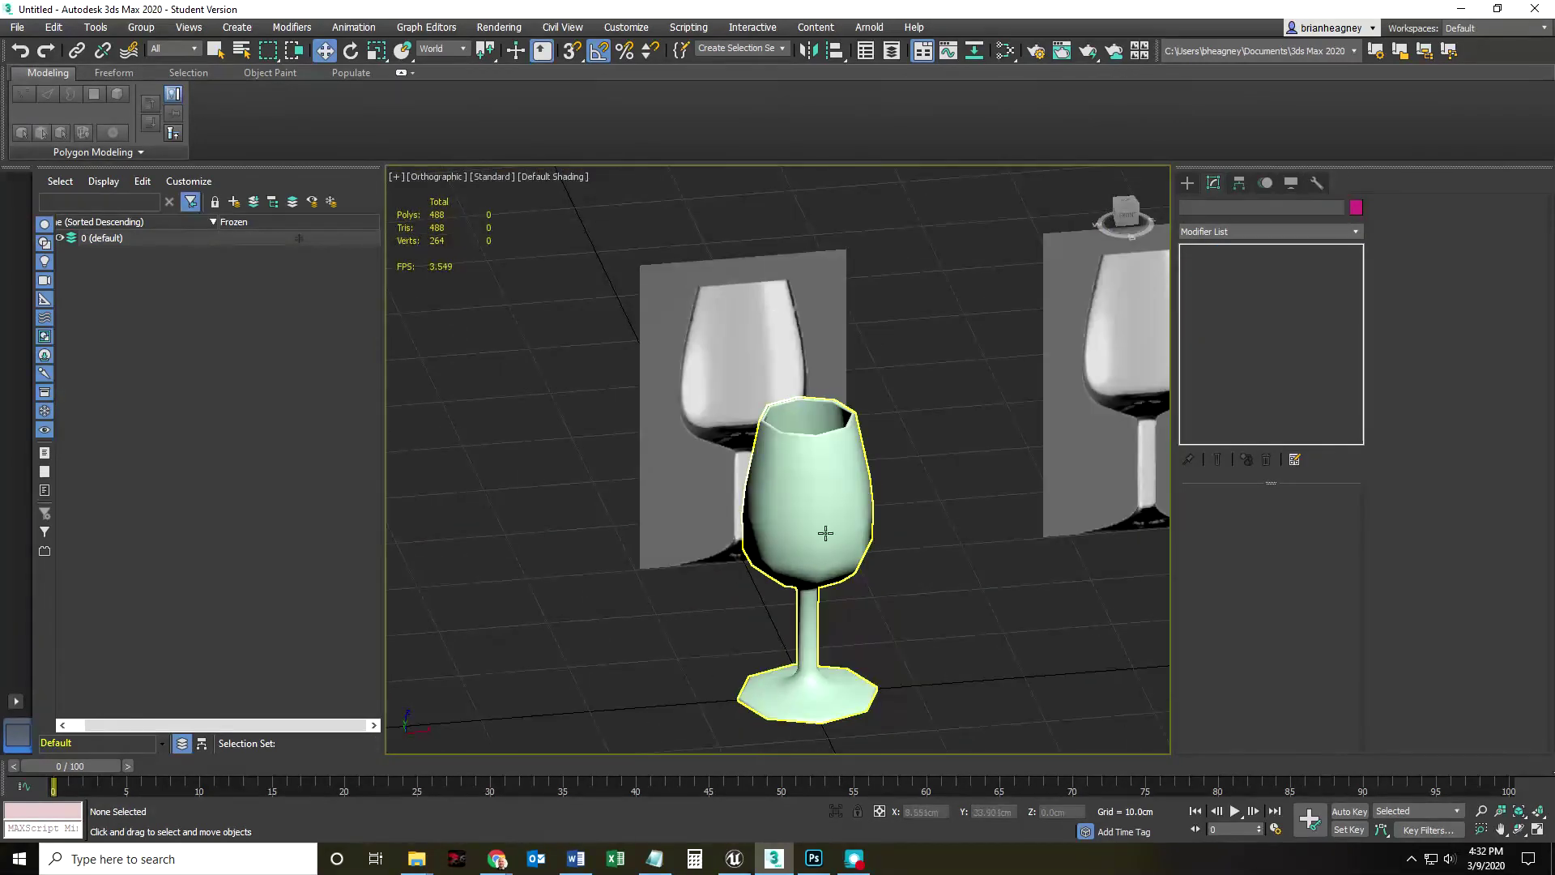
Step: Examine the shading on the bowl and the faceted edges of the rim up close, with the glass selected and deselected
{"action": "left_click", "coordinate": [839, 553]}
{"action": "middle_click_drag", "start_coordinate": [893, 550], "coordinate": [925, 586], "text": "alt"}
{"action": "scroll", "coordinate": [919, 622], "scroll_direction": "up", "scroll_amount": 4}
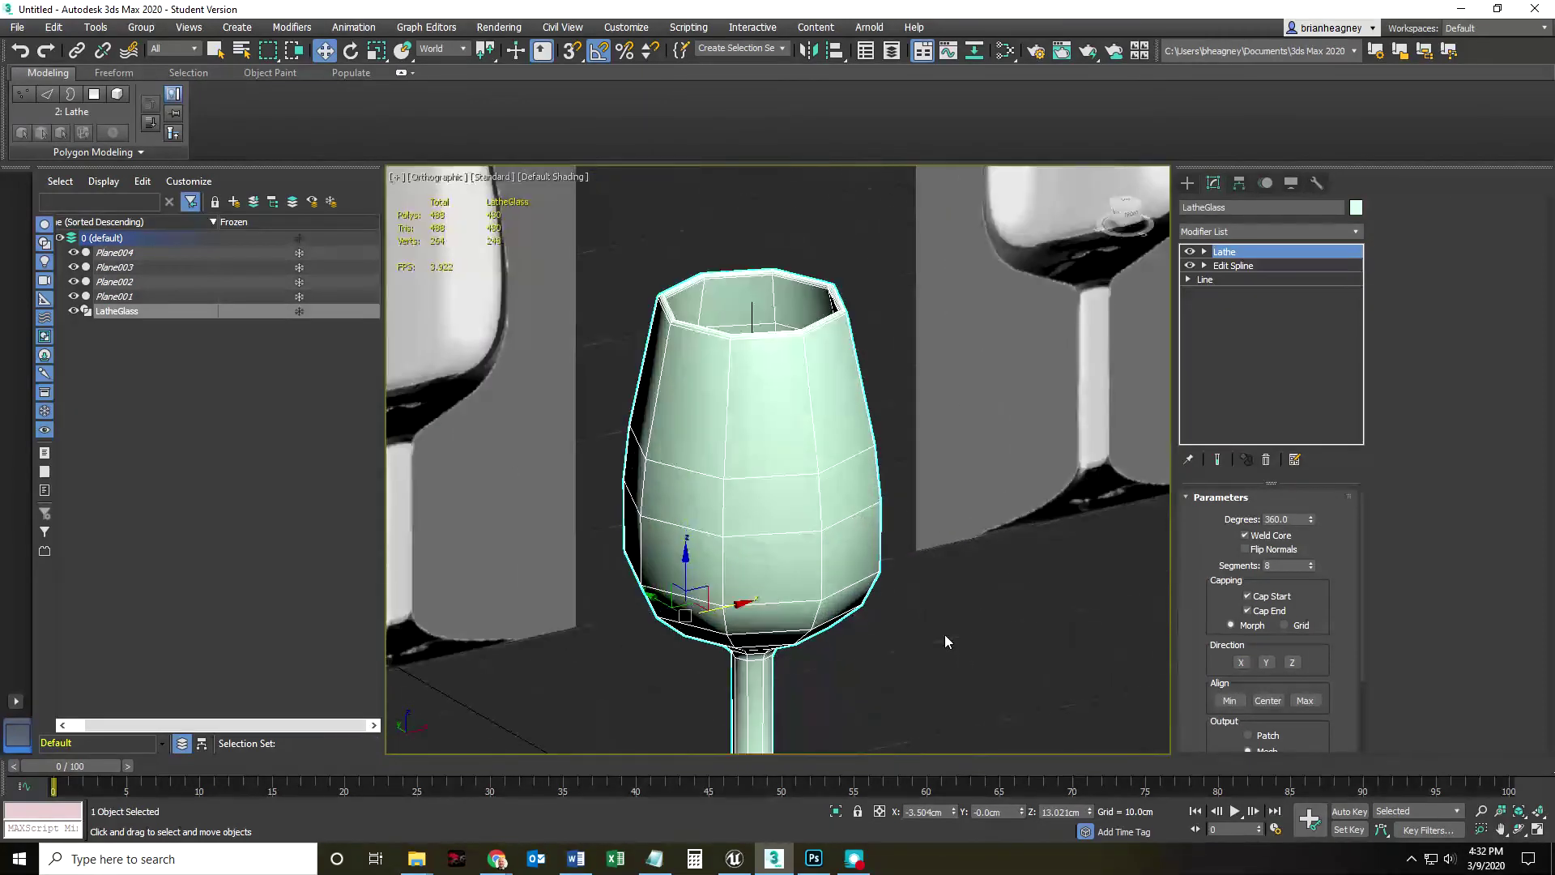
{"action": "left_click", "coordinate": [959, 653]}
{"action": "middle_click_drag", "start_coordinate": [959, 652], "coordinate": [945, 616]}
{"action": "scroll", "coordinate": [798, 489], "scroll_direction": "up", "scroll_amount": 5}
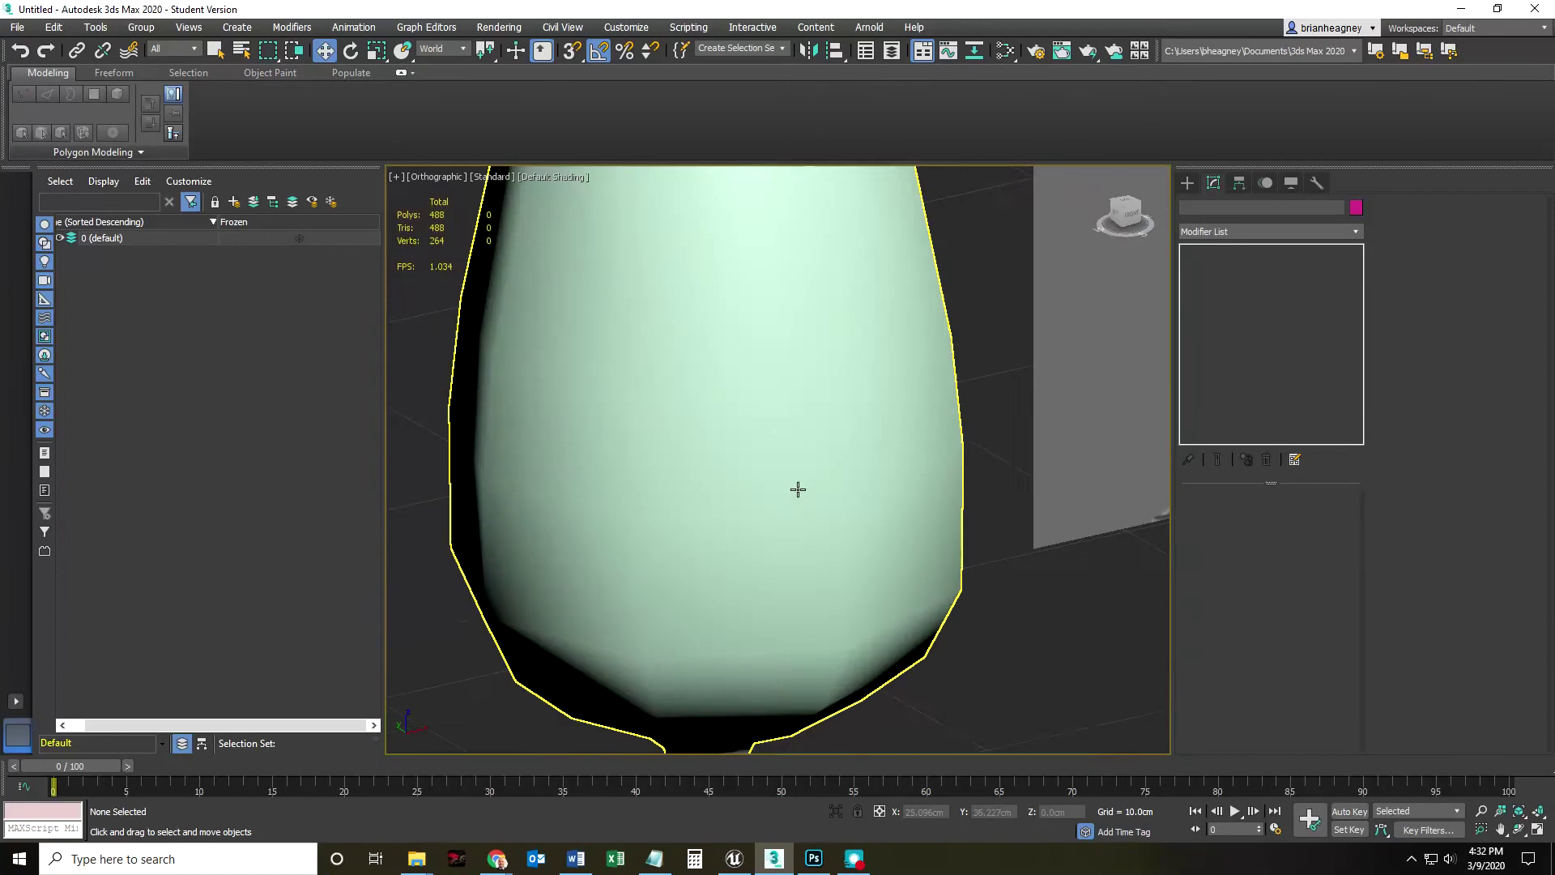
{"action": "scroll", "coordinate": [712, 490], "scroll_direction": "up", "scroll_amount": 2}
{"action": "middle_click_drag", "start_coordinate": [713, 489], "coordinate": [734, 442]}
{"action": "scroll", "coordinate": [789, 508], "scroll_direction": "down", "scroll_amount": 6}
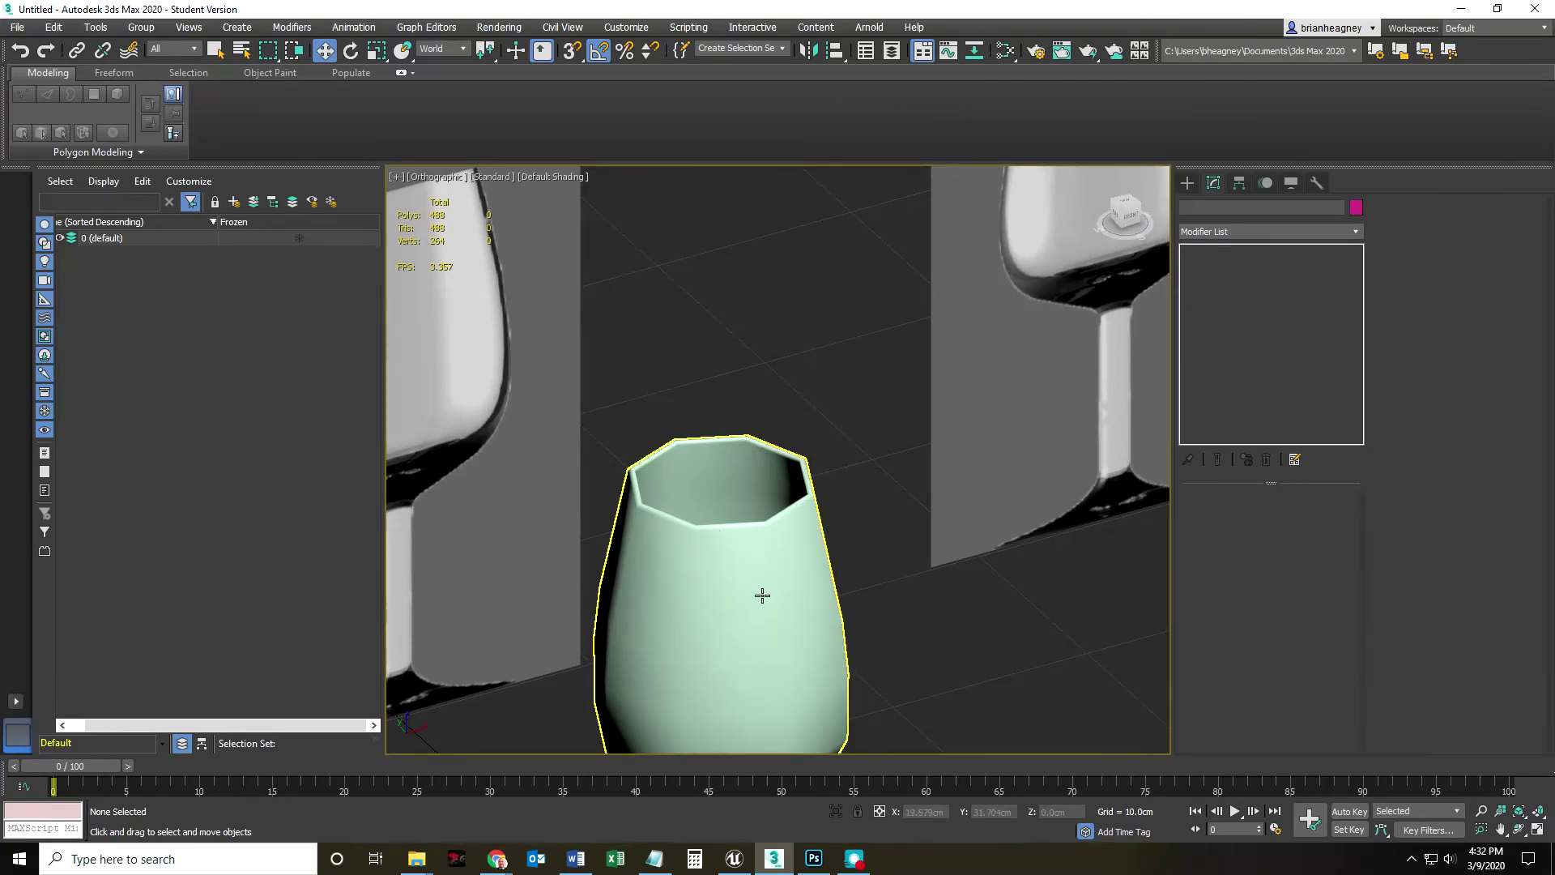
{"action": "scroll", "coordinate": [765, 591], "scroll_direction": "down", "scroll_amount": 5}
Step: Select the glass, raise the Lathe segments to 20, and deselect it to check its roundness
{"action": "left_click", "coordinate": [813, 515]}
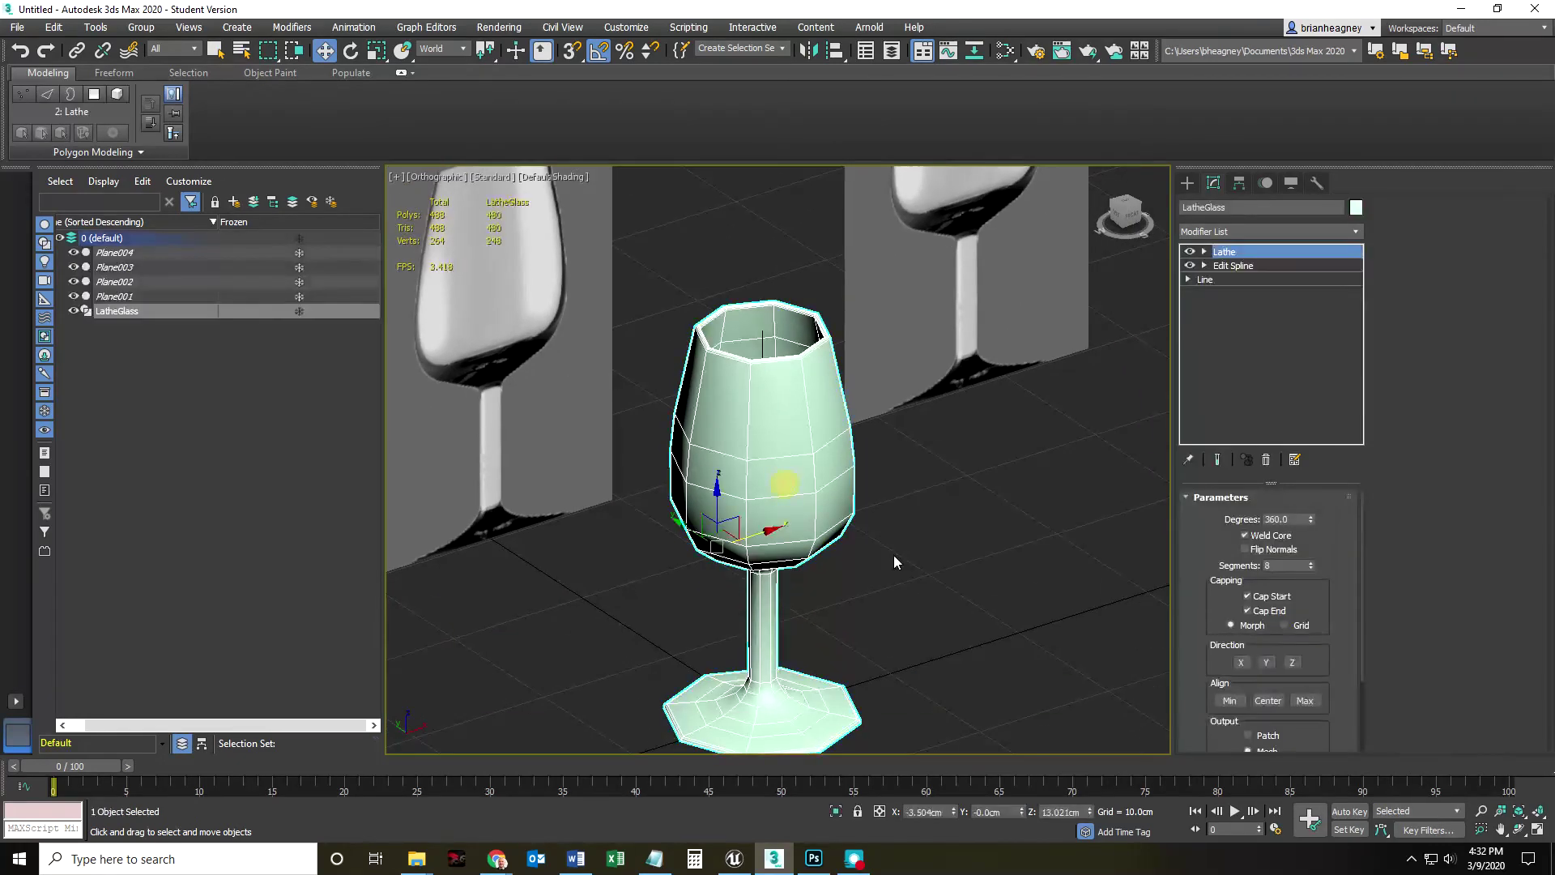
{"action": "left_click", "coordinate": [1310, 562]}
{"action": "left_click", "coordinate": [1311, 563]}
{"action": "left_click", "coordinate": [1311, 562]}
{"action": "left_click", "coordinate": [1310, 562]}
{"action": "left_click", "coordinate": [1311, 562]}
{"action": "left_click", "coordinate": [1311, 563]}
{"action": "left_click", "coordinate": [1311, 563]}
{"action": "left_click", "coordinate": [1311, 563]}
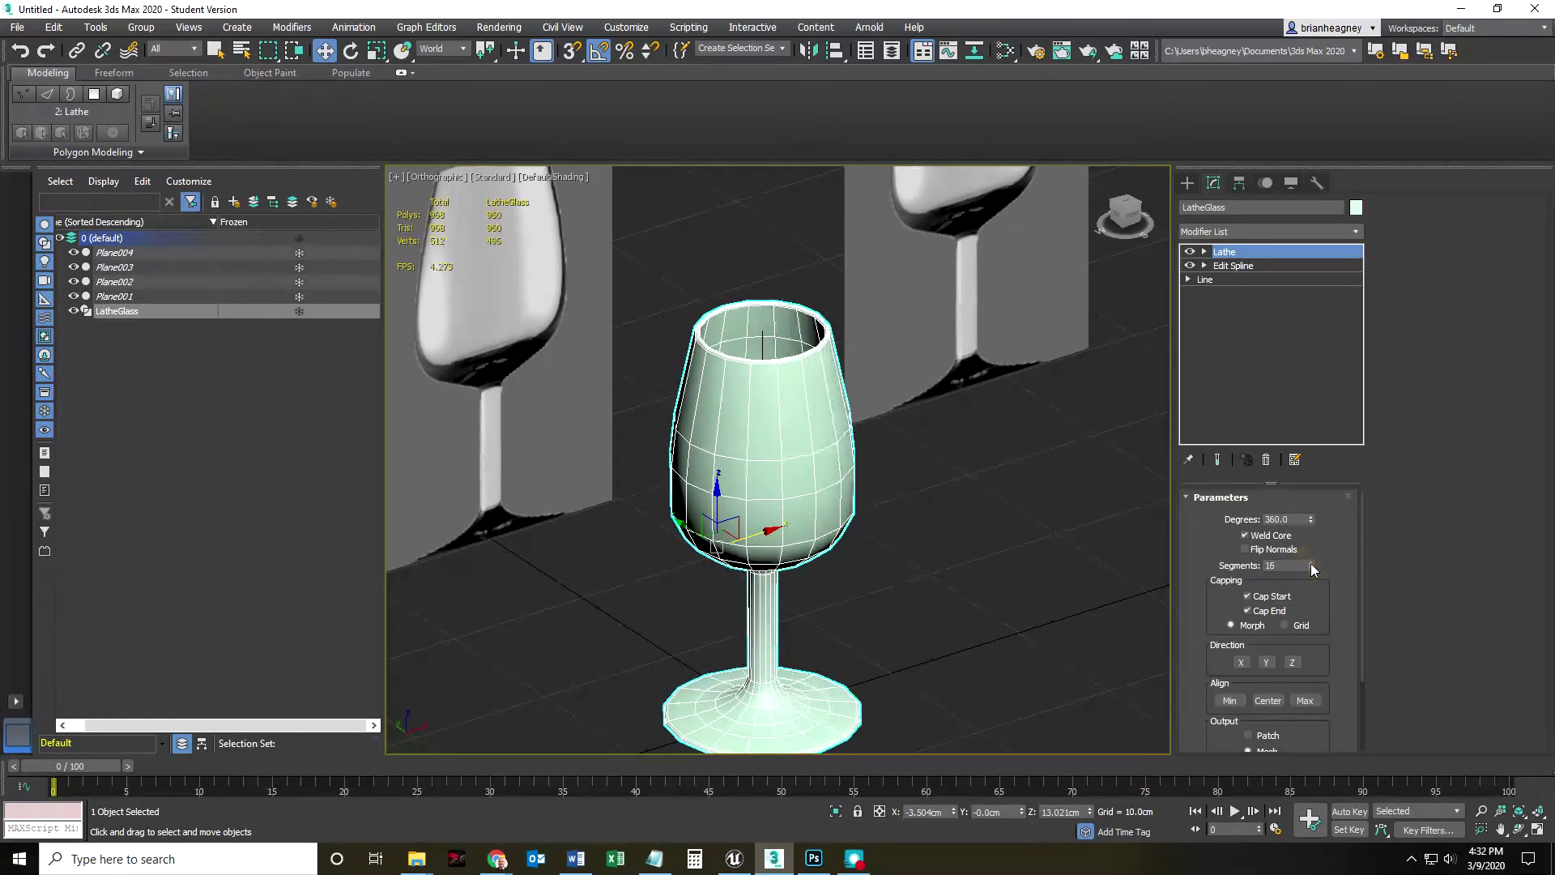
{"action": "left_click", "coordinate": [966, 669]}
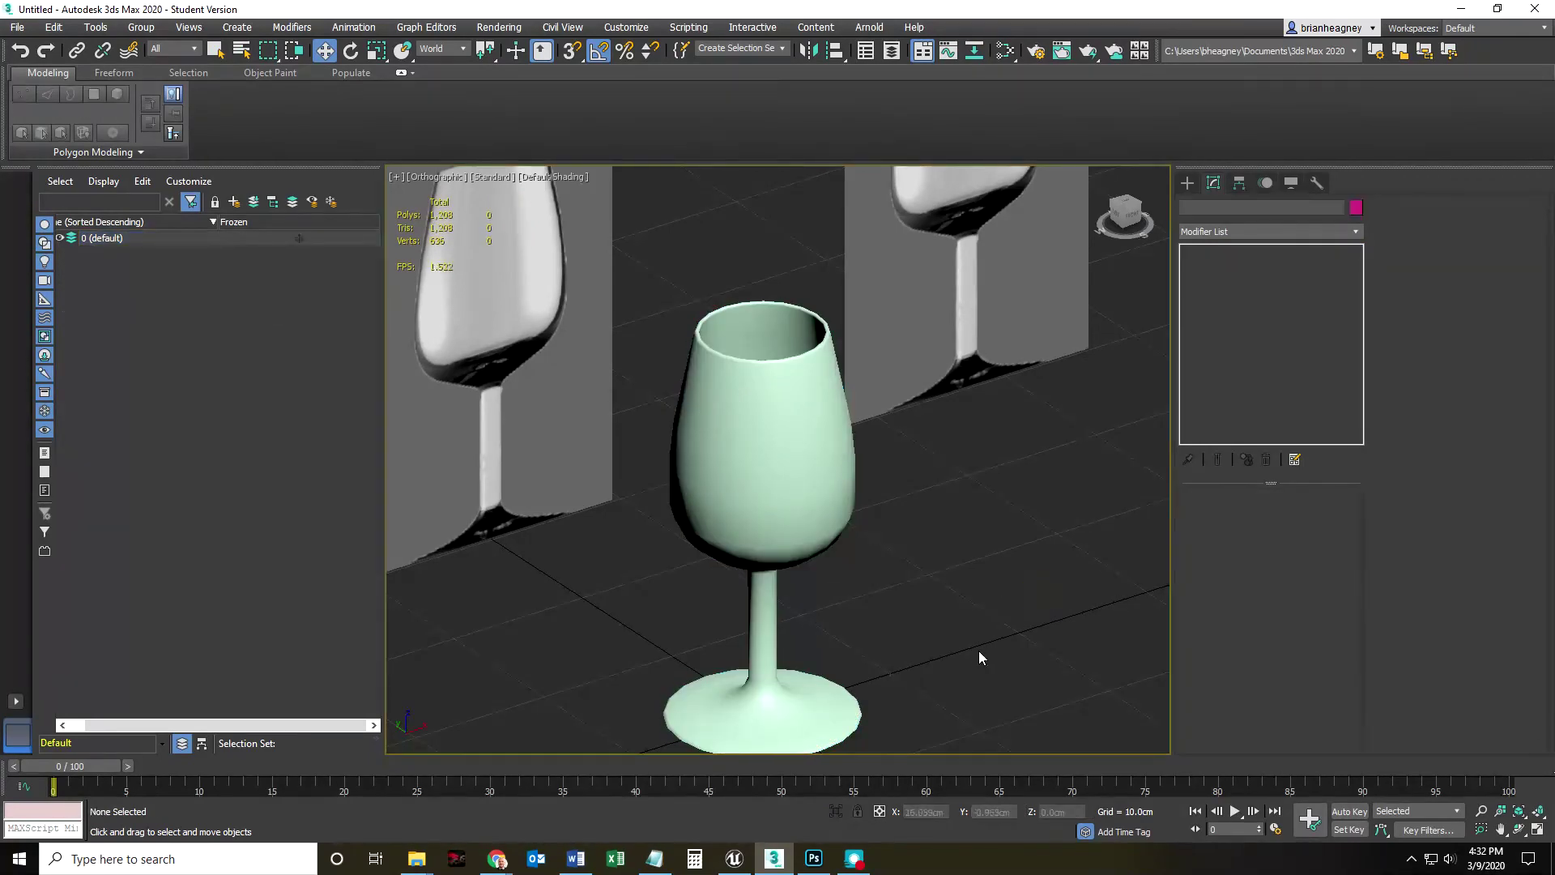
{"action": "middle_click_drag", "start_coordinate": [977, 632], "coordinate": [938, 629], "text": "alt"}
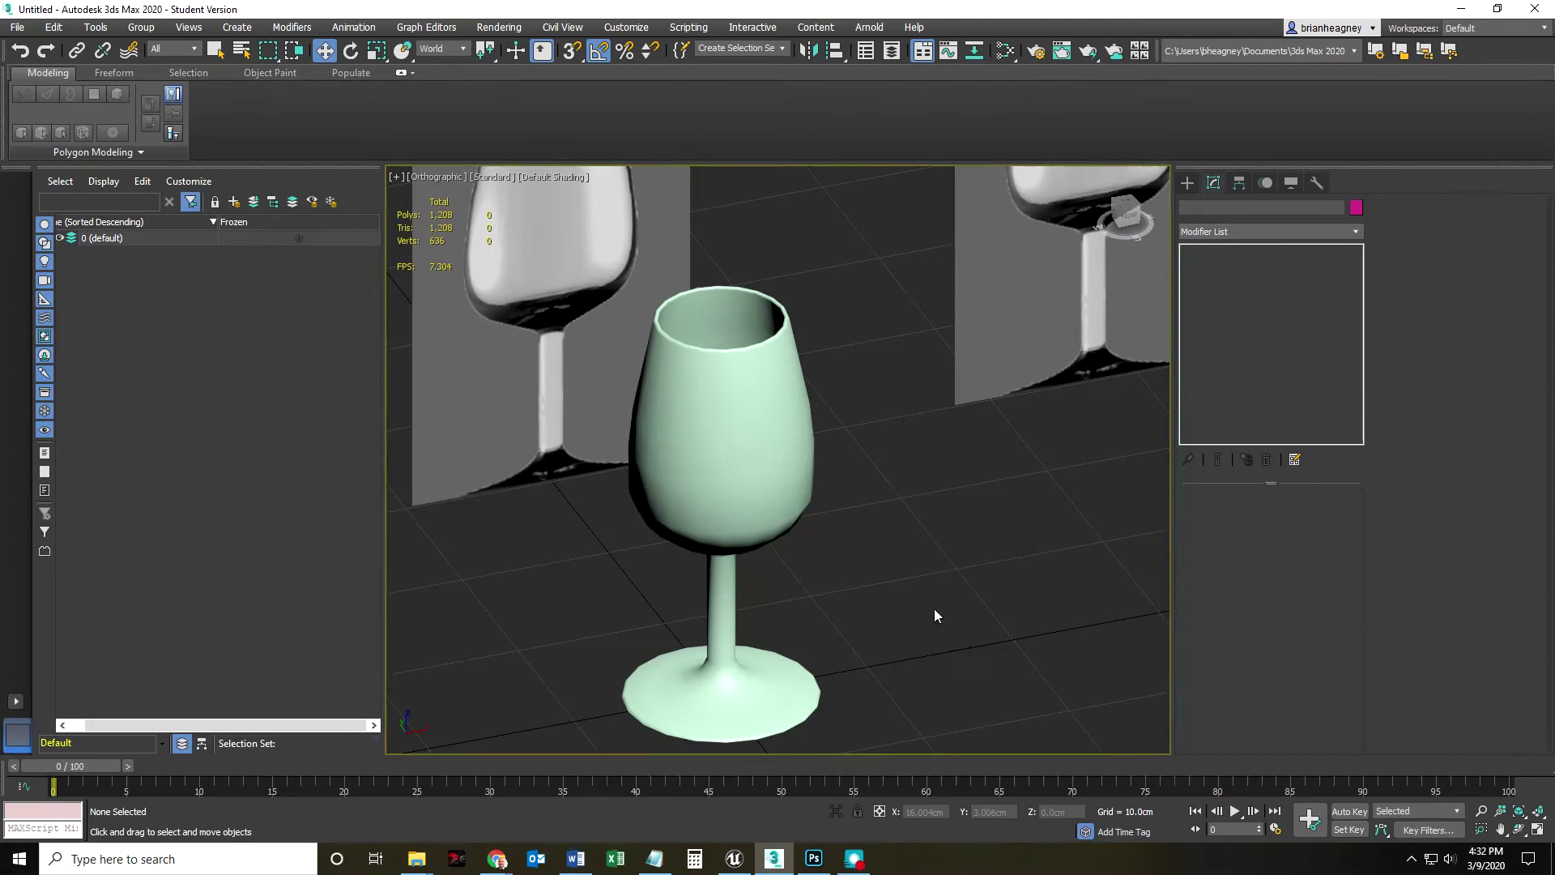
Step: Select the glass, set the Lathe segments to 24, and deselect it
{"action": "left_click", "coordinate": [808, 445]}
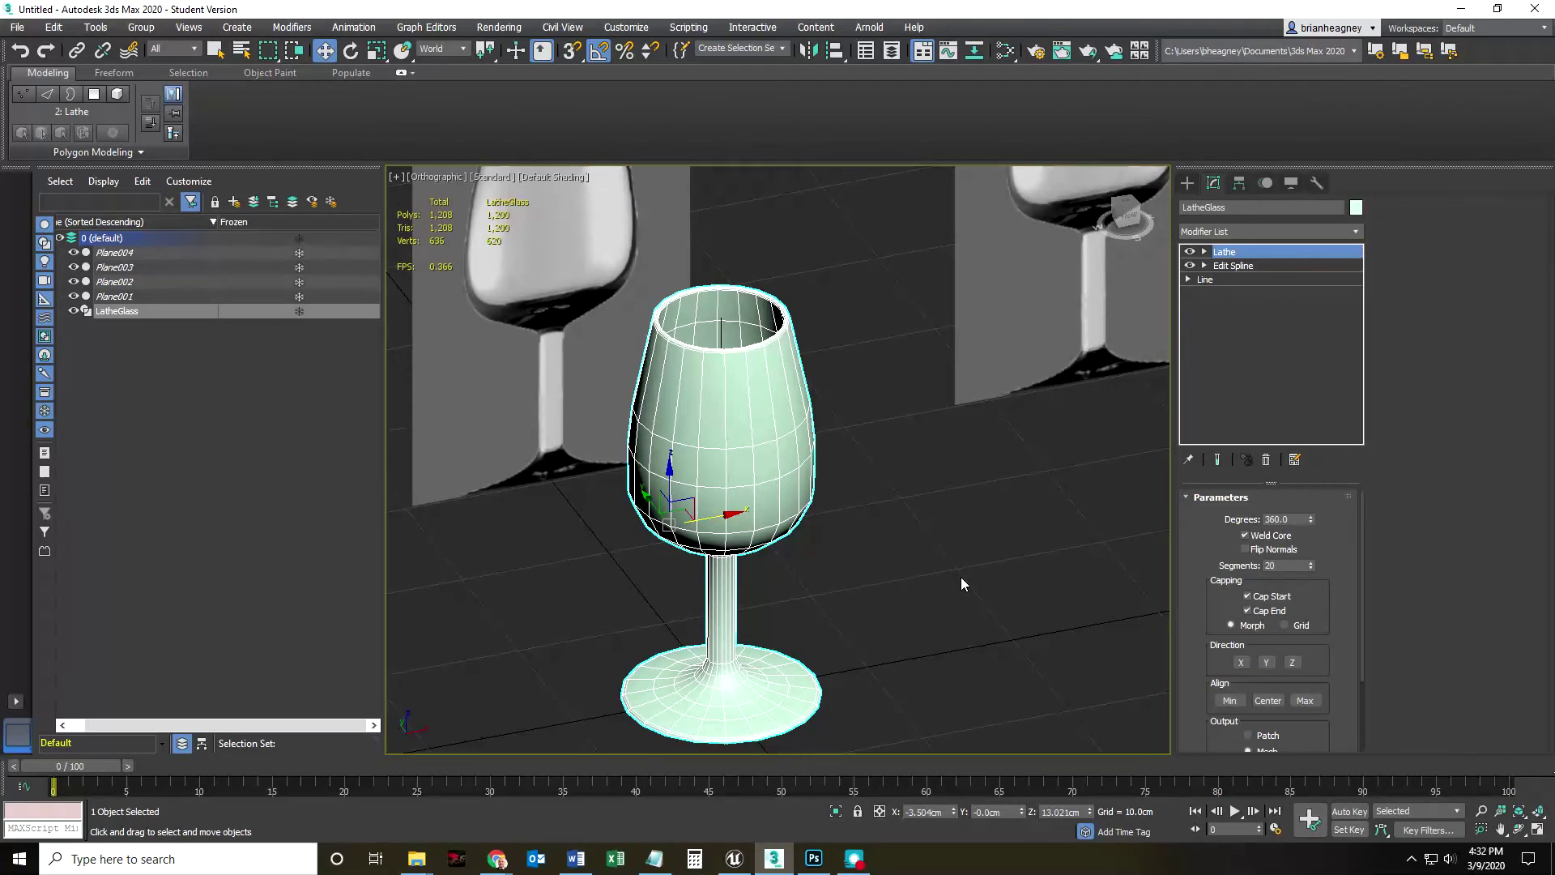
{"action": "left_click", "coordinate": [1310, 564]}
{"action": "left_click", "coordinate": [1311, 564]}
{"action": "left_click", "coordinate": [1311, 564]}
{"action": "left_click", "coordinate": [1310, 563]}
{"action": "left_click", "coordinate": [919, 615]}
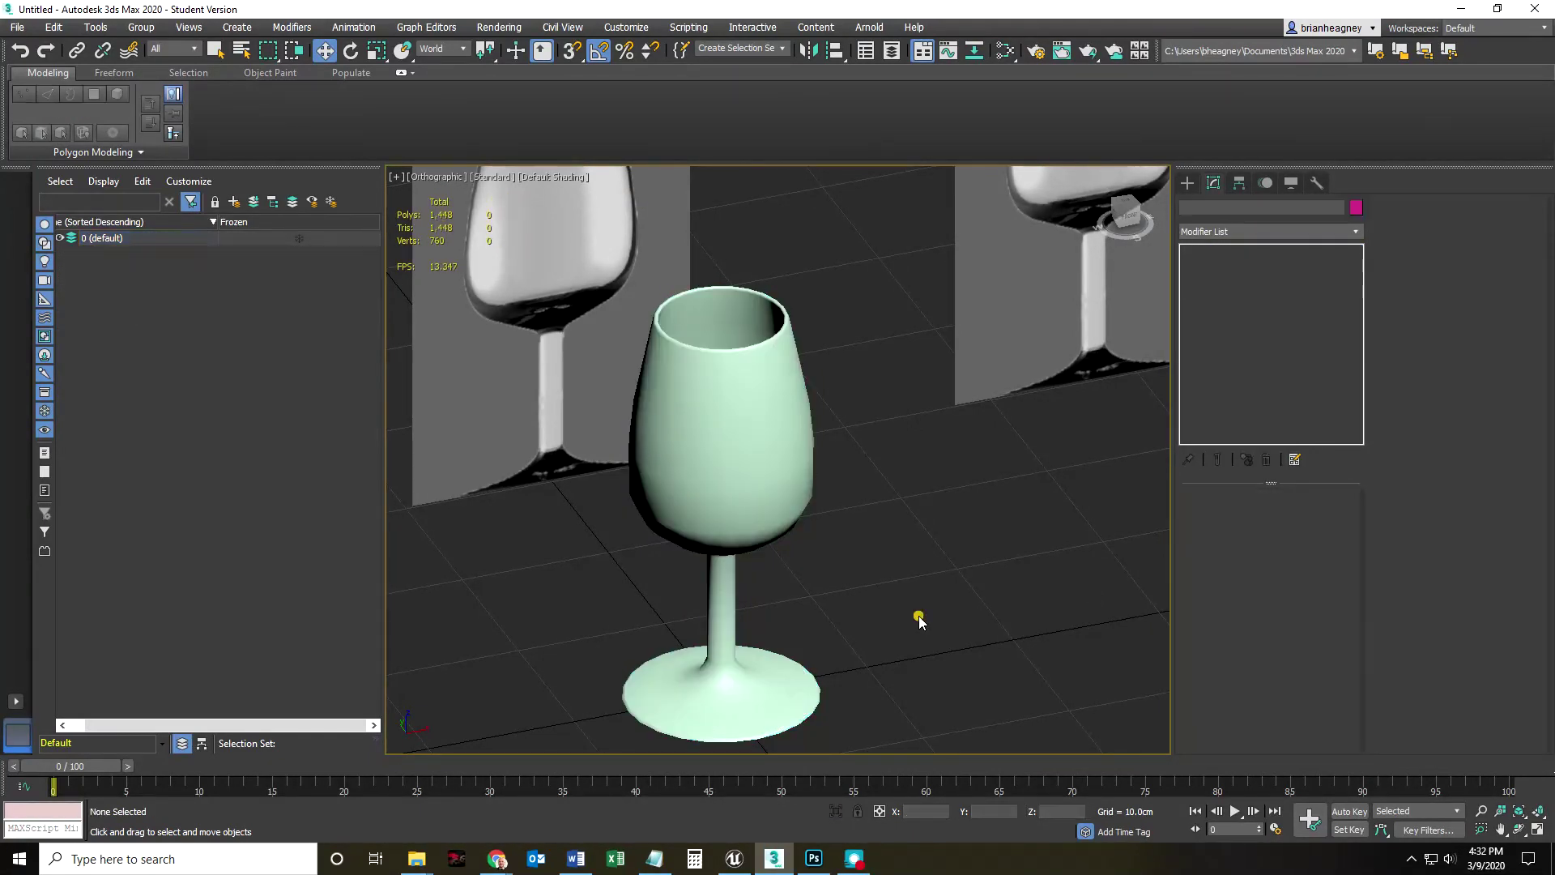
Step: Select the glass, return to the base Line level past the topology warning, and check the mesh around the foot and stem
{"action": "left_click", "coordinate": [713, 447]}
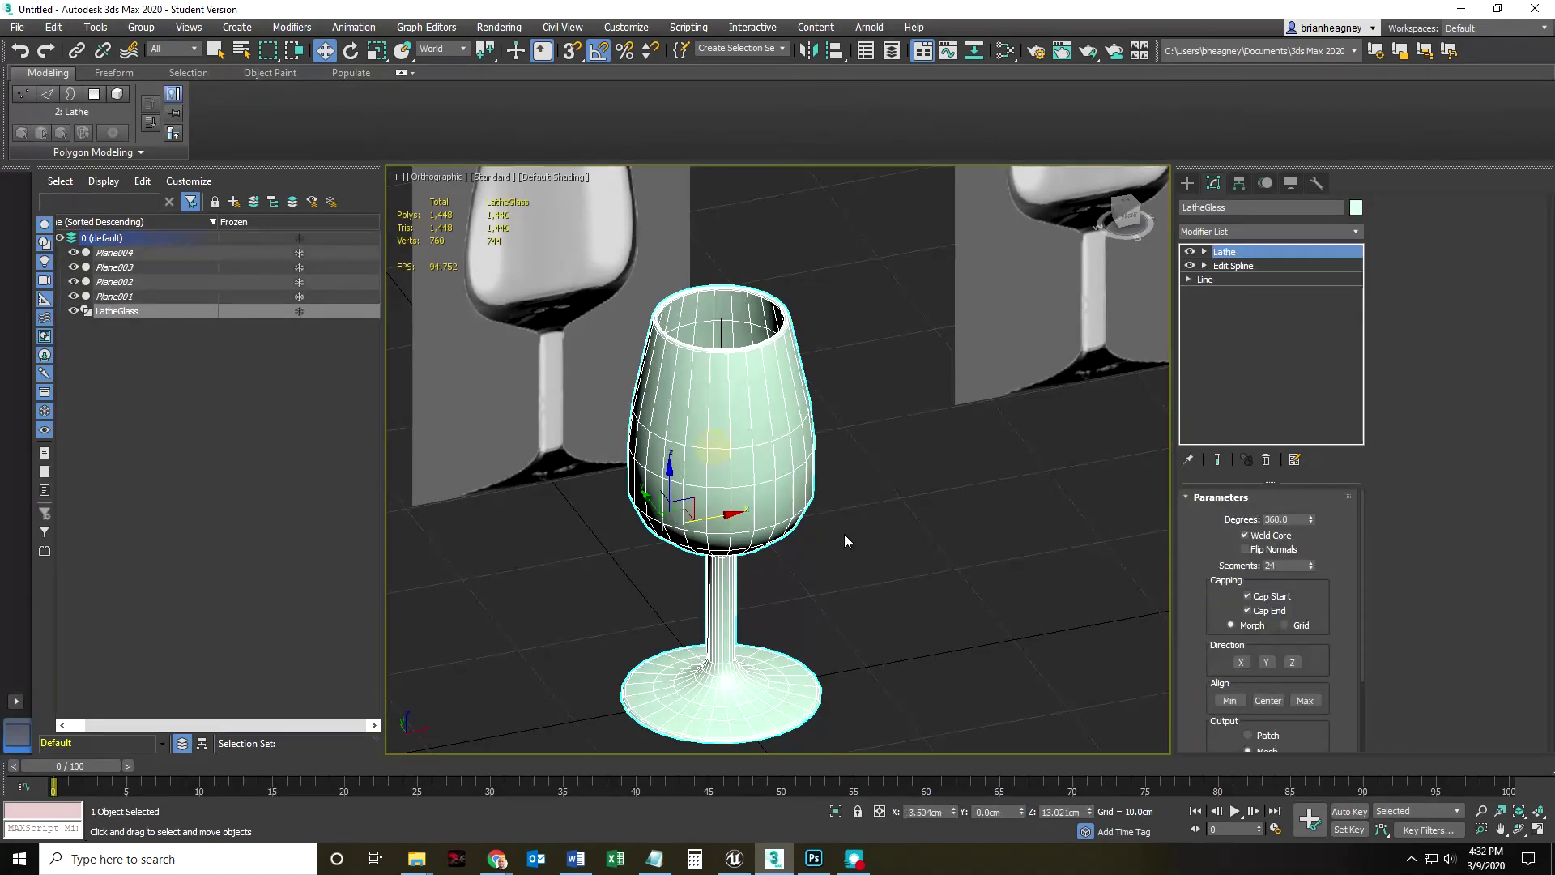
{"action": "scroll", "coordinate": [844, 533], "scroll_direction": "down", "scroll_amount": 3}
{"action": "scroll", "coordinate": [840, 588], "scroll_direction": "up", "scroll_amount": 2}
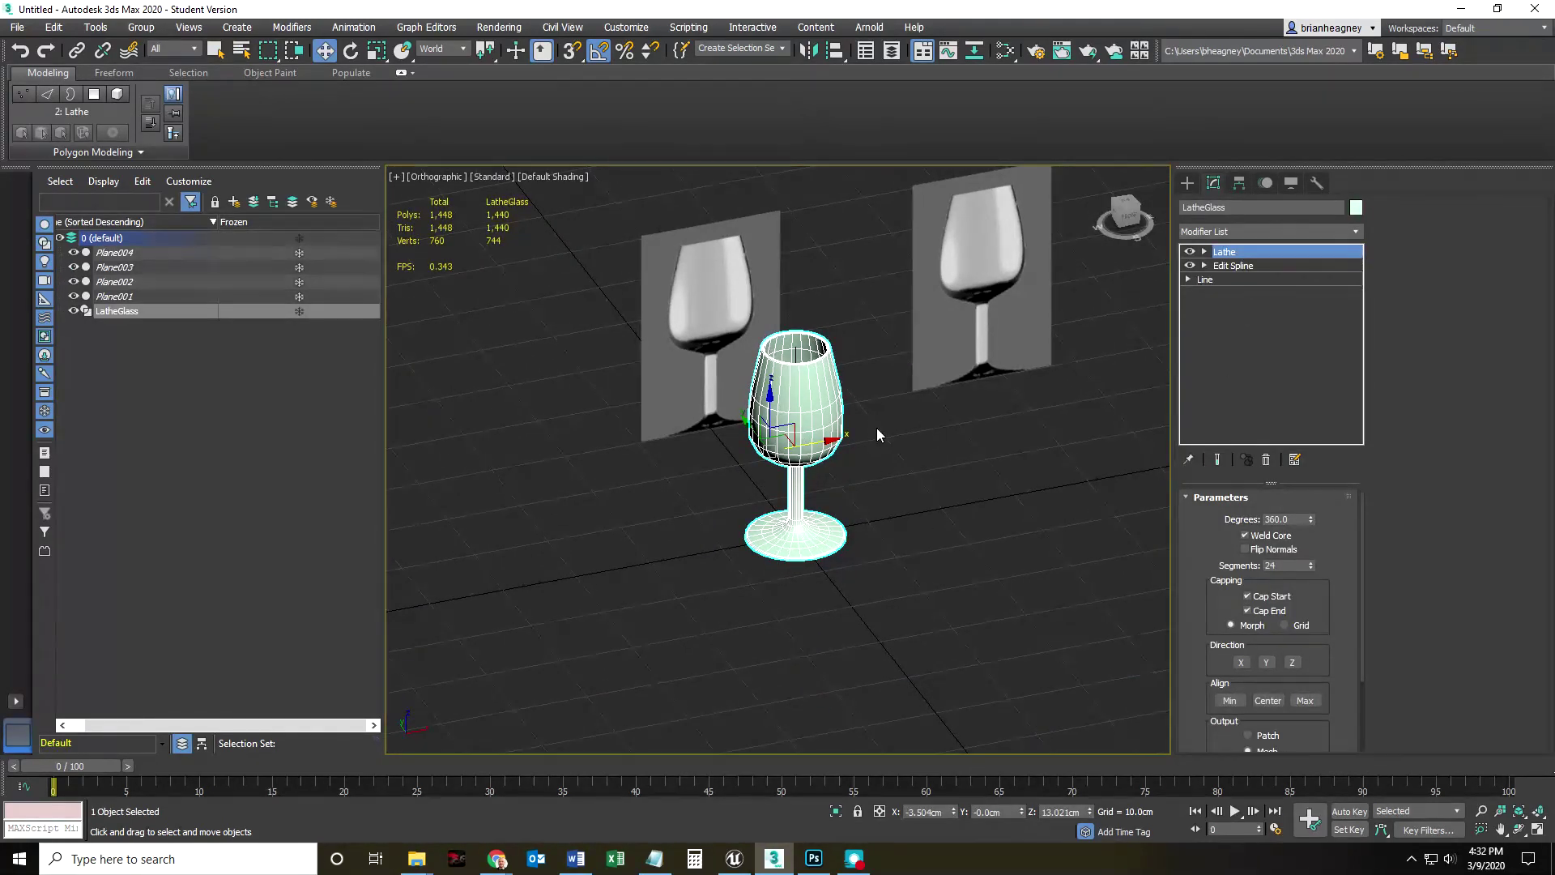
{"action": "left_click", "coordinate": [1211, 281]}
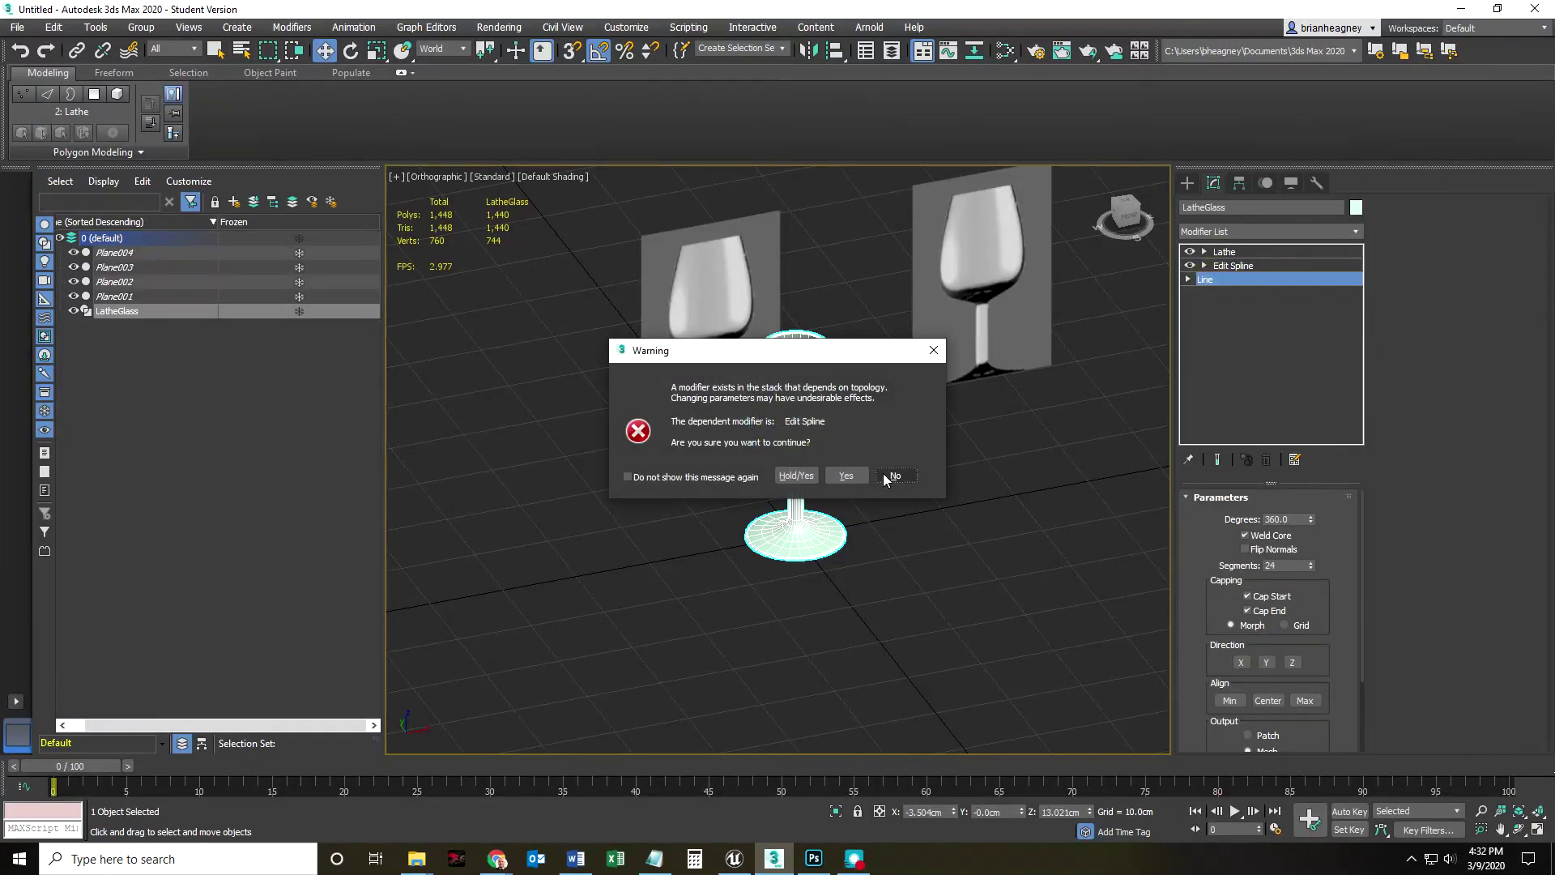
{"action": "left_click", "coordinate": [846, 478]}
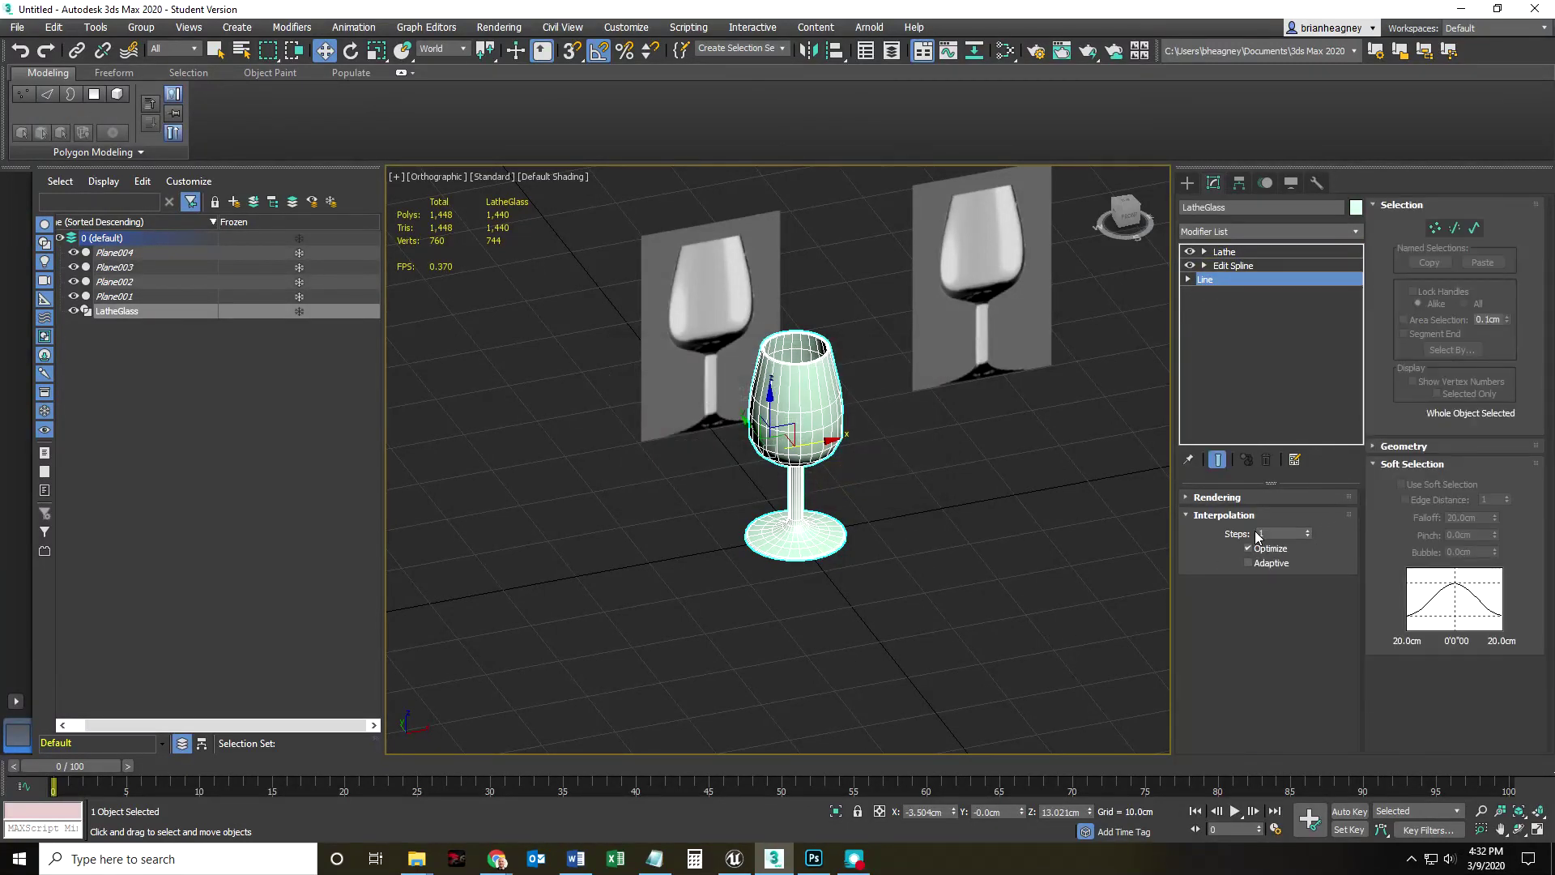
{"action": "scroll", "coordinate": [818, 490], "scroll_direction": "up", "scroll_amount": 10}
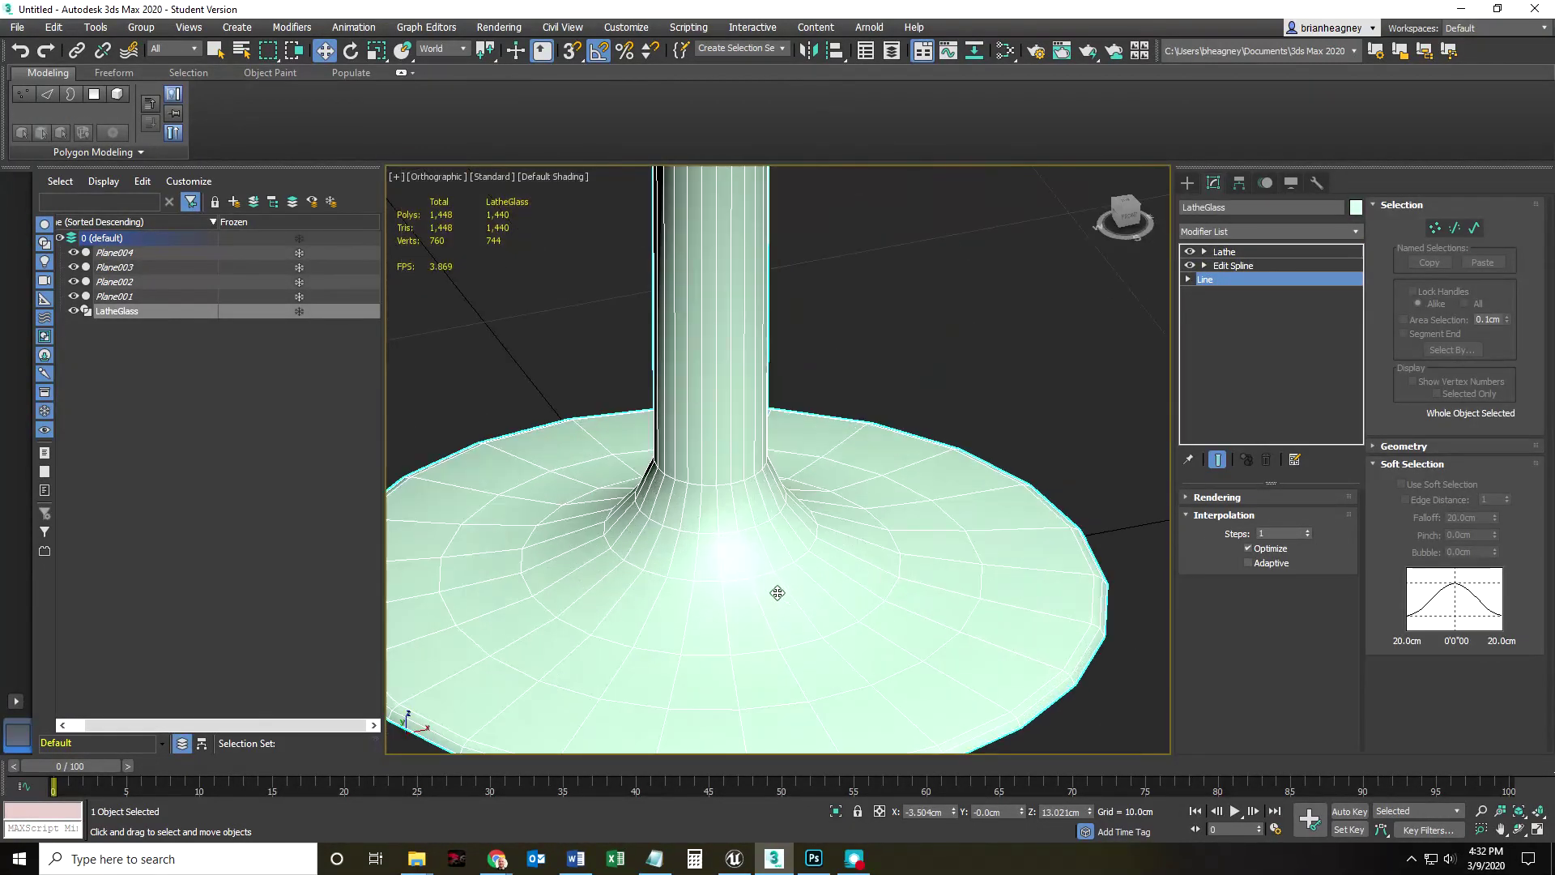
{"action": "middle_click_drag", "start_coordinate": [769, 510], "coordinate": [762, 623], "text": "alt"}
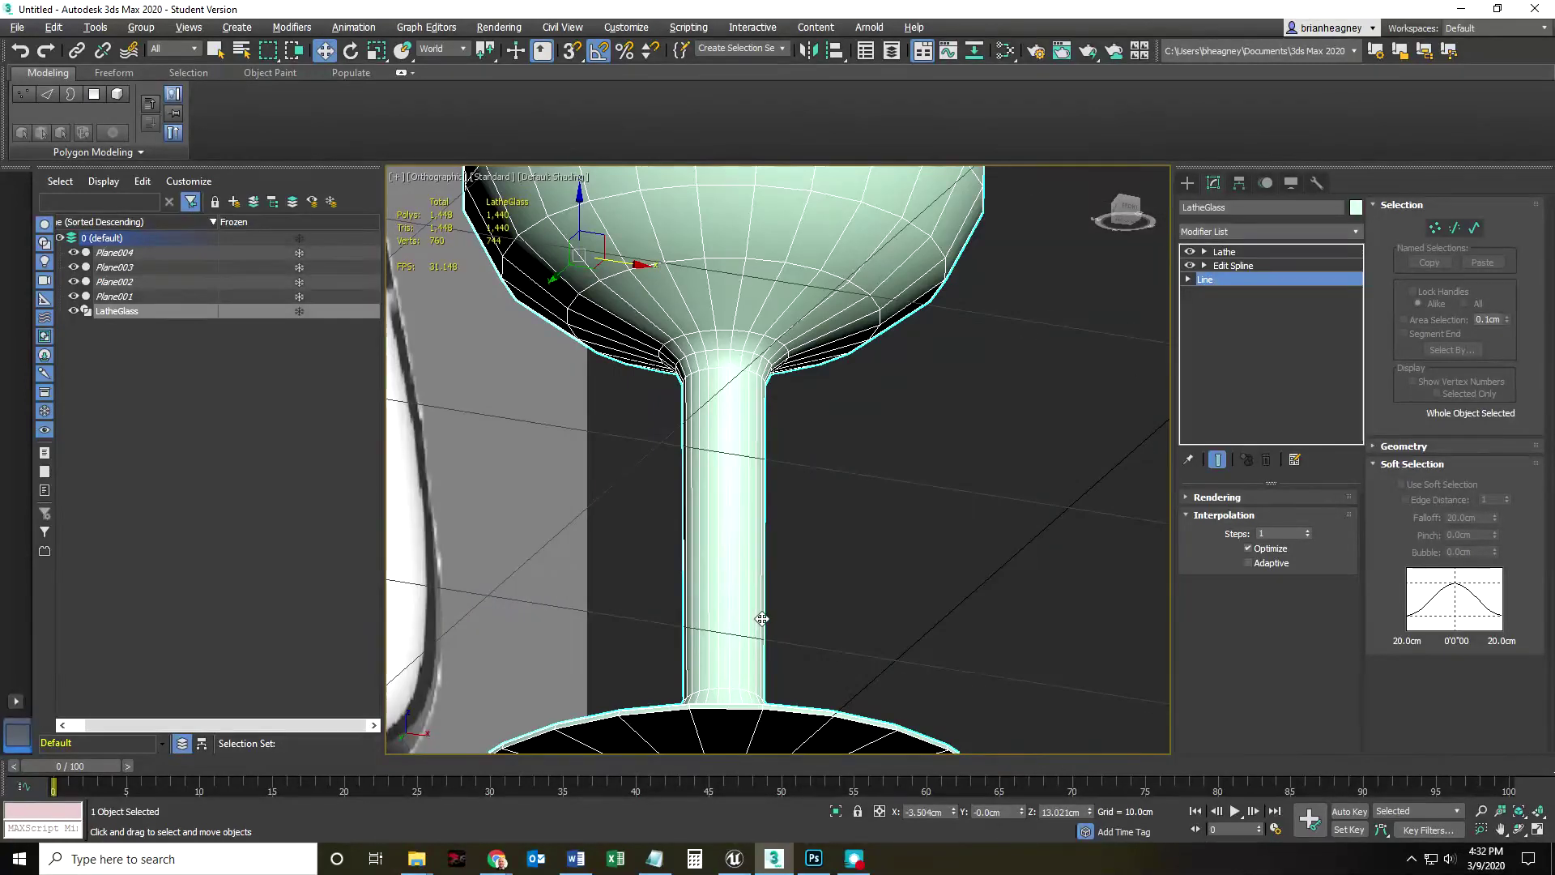
Step: Toggle the Line's Optimize and Adaptive interpolation options to compare the mesh, restore them, and reselect the glass at the Lathe level
{"action": "left_click", "coordinate": [1252, 548]}
{"action": "left_click", "coordinate": [1252, 548]}
{"action": "left_click", "coordinate": [1248, 562]}
{"action": "left_click", "coordinate": [1248, 562]}
{"action": "middle_click_drag", "start_coordinate": [834, 466], "coordinate": [871, 512], "text": "alt"}
{"action": "left_click", "coordinate": [985, 543]}
{"action": "left_click", "coordinate": [807, 414]}
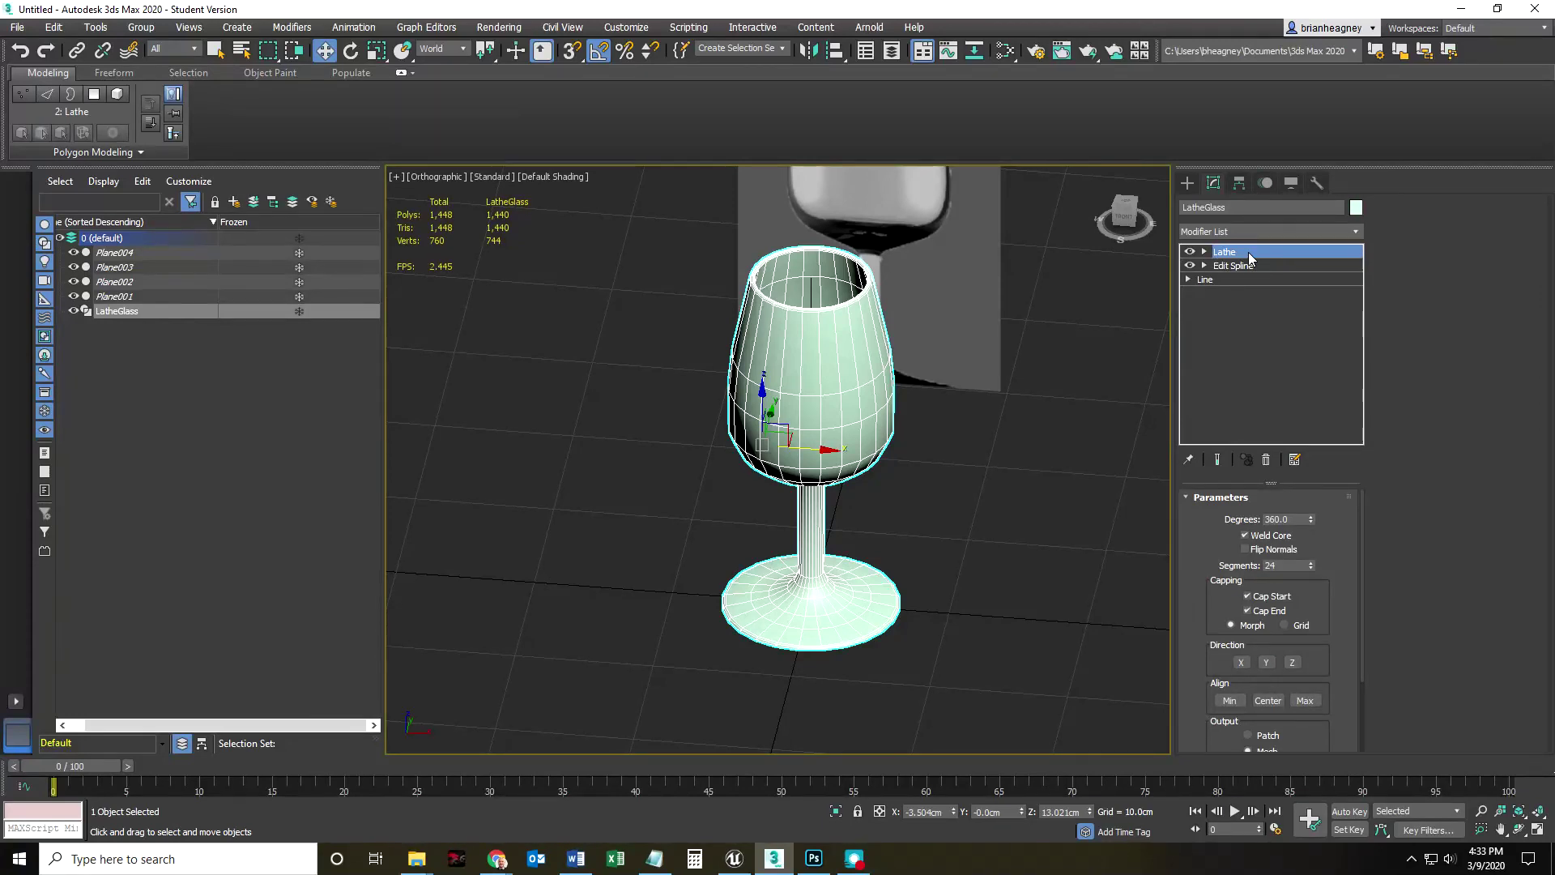
Step: Examine the centre of the foot's underside up close
{"action": "middle_click_drag", "start_coordinate": [875, 488], "coordinate": [843, 453], "text": "alt"}
{"action": "scroll", "coordinate": [805, 406], "scroll_direction": "up", "scroll_amount": 5}
{"action": "scroll", "coordinate": [903, 611], "scroll_direction": "up", "scroll_amount": 2}
{"action": "scroll", "coordinate": [894, 615], "scroll_direction": "up", "scroll_amount": 2}
{"action": "scroll", "coordinate": [850, 685], "scroll_direction": "up", "scroll_amount": 4}
{"action": "scroll", "coordinate": [849, 685], "scroll_direction": "up", "scroll_amount": 2}
{"action": "scroll", "coordinate": [850, 685], "scroll_direction": "down", "scroll_amount": 6}
{"action": "middle_click_drag", "start_coordinate": [846, 683], "coordinate": [832, 550]}
{"action": "scroll", "coordinate": [814, 598], "scroll_direction": "up", "scroll_amount": 4}
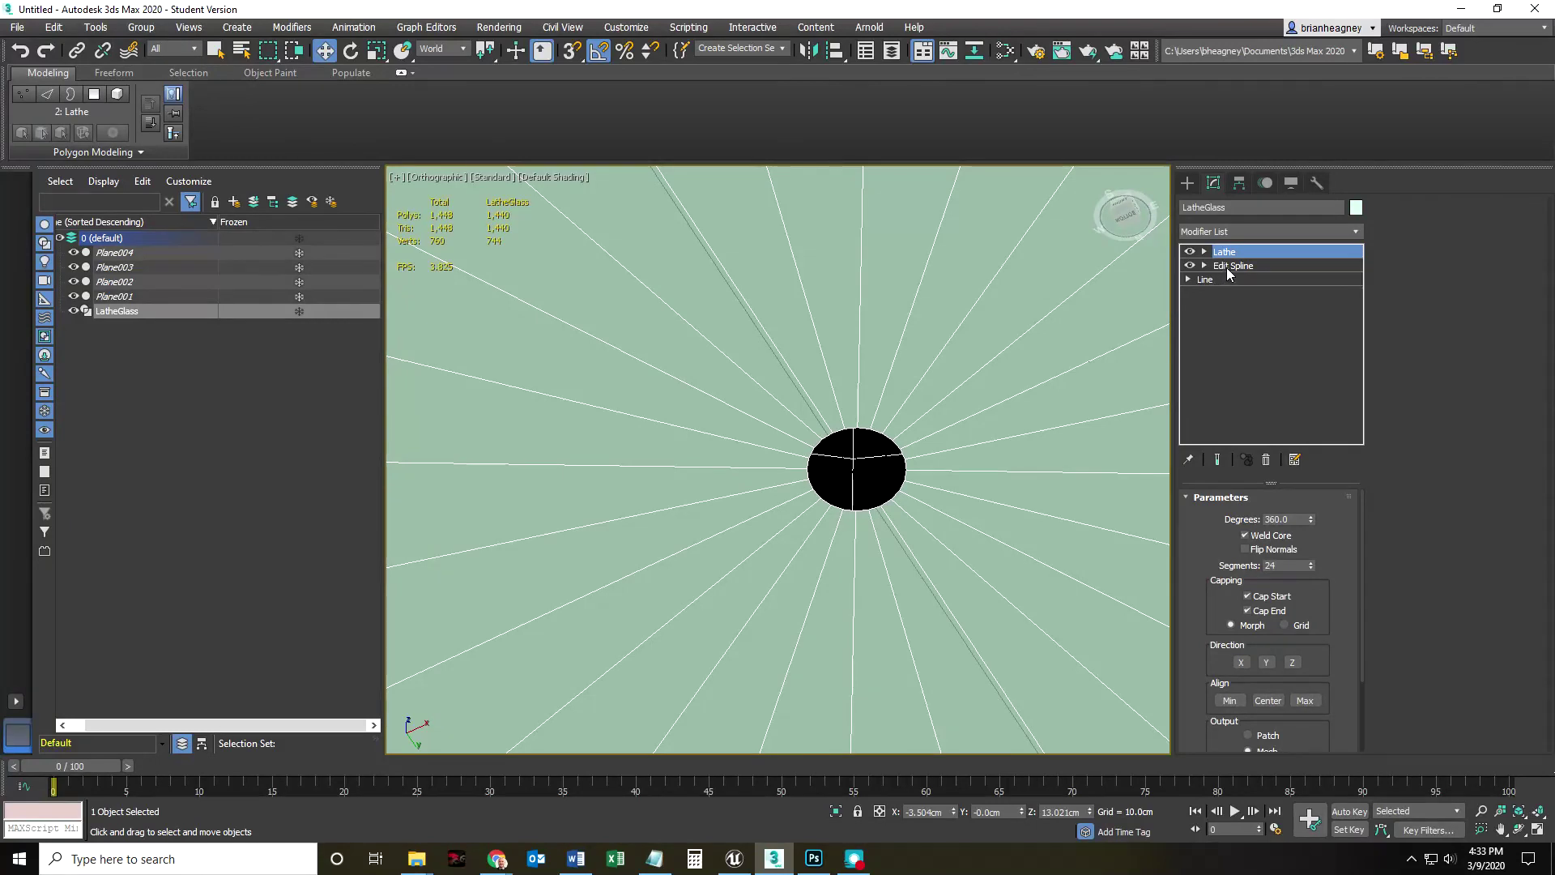
Step: Inspect the whole underside of the foot and the inside of the bowl from above
{"action": "scroll", "coordinate": [892, 511], "scroll_direction": "down", "scroll_amount": 3}
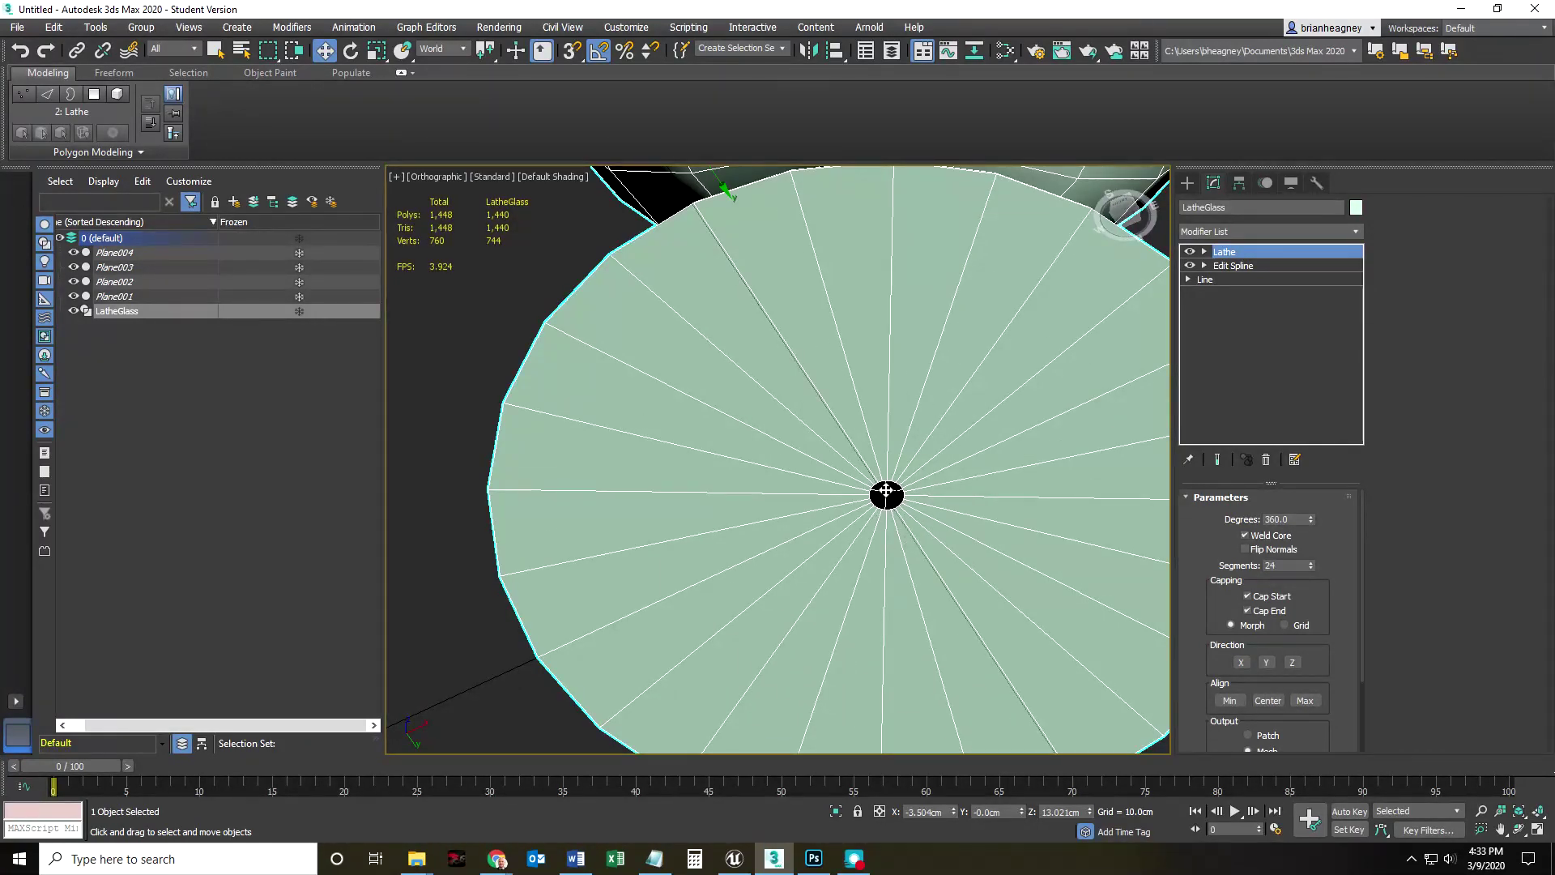
{"action": "scroll", "coordinate": [886, 494], "scroll_direction": "down", "scroll_amount": 3}
{"action": "middle_click_drag", "start_coordinate": [953, 346], "coordinate": [895, 513], "text": "alt"}
{"action": "scroll", "coordinate": [896, 513], "scroll_direction": "up", "scroll_amount": 3}
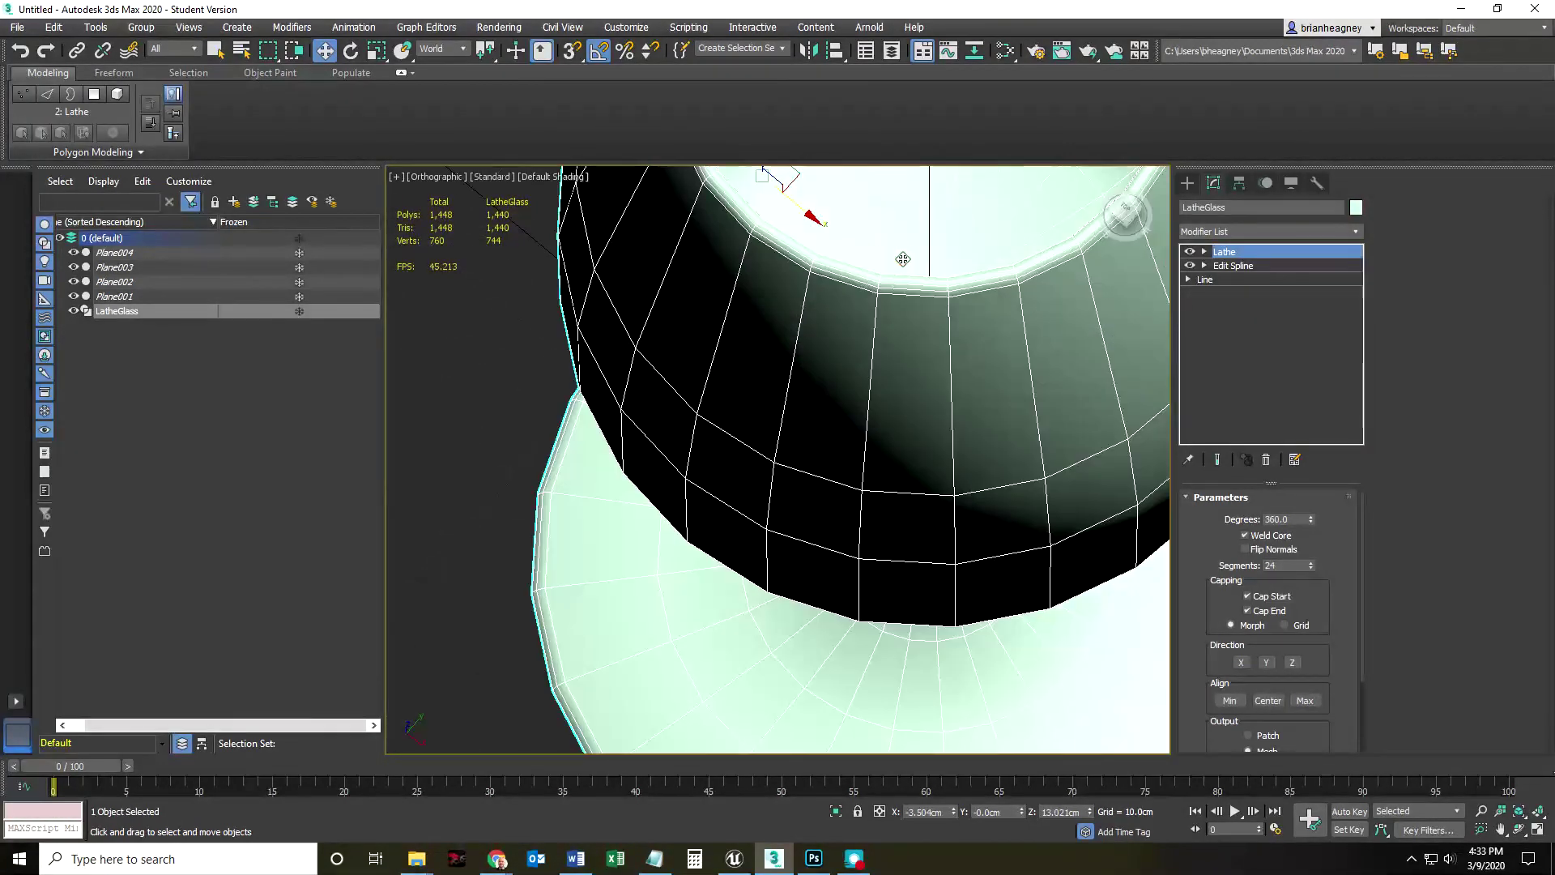
{"action": "middle_click_drag", "start_coordinate": [920, 313], "coordinate": [835, 365], "text": "alt"}
{"action": "scroll", "coordinate": [860, 398], "scroll_direction": "down", "scroll_amount": 2}
Step: Add a Cap Holes modifier above the Lathe and look into the bowl from above
{"action": "left_click", "coordinate": [1354, 232]}
{"action": "type", "text": "cap"}
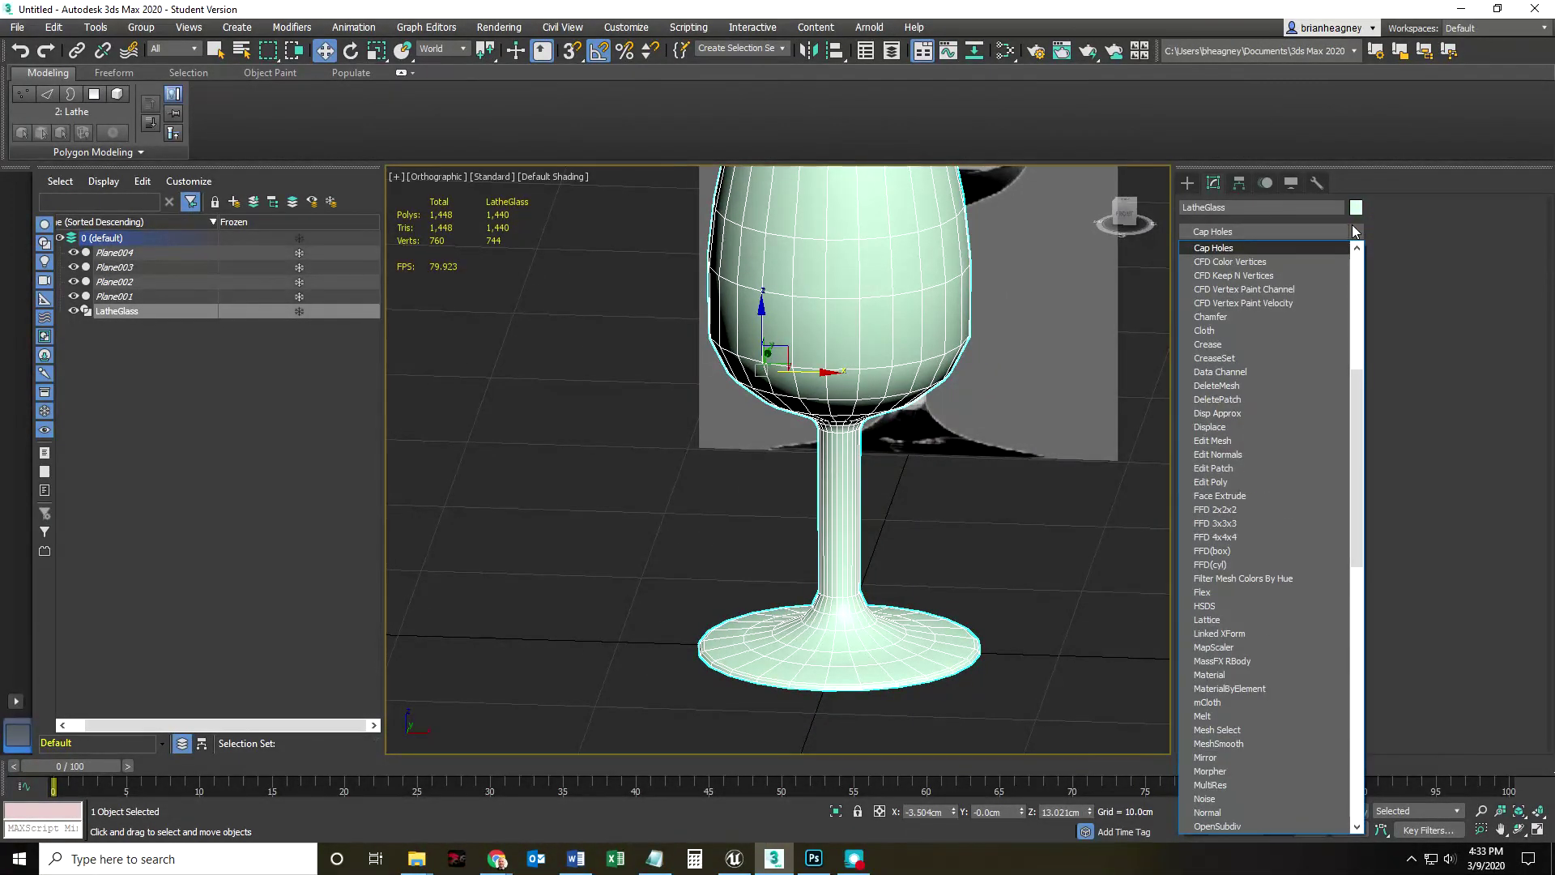
{"action": "key", "text": "Return"}
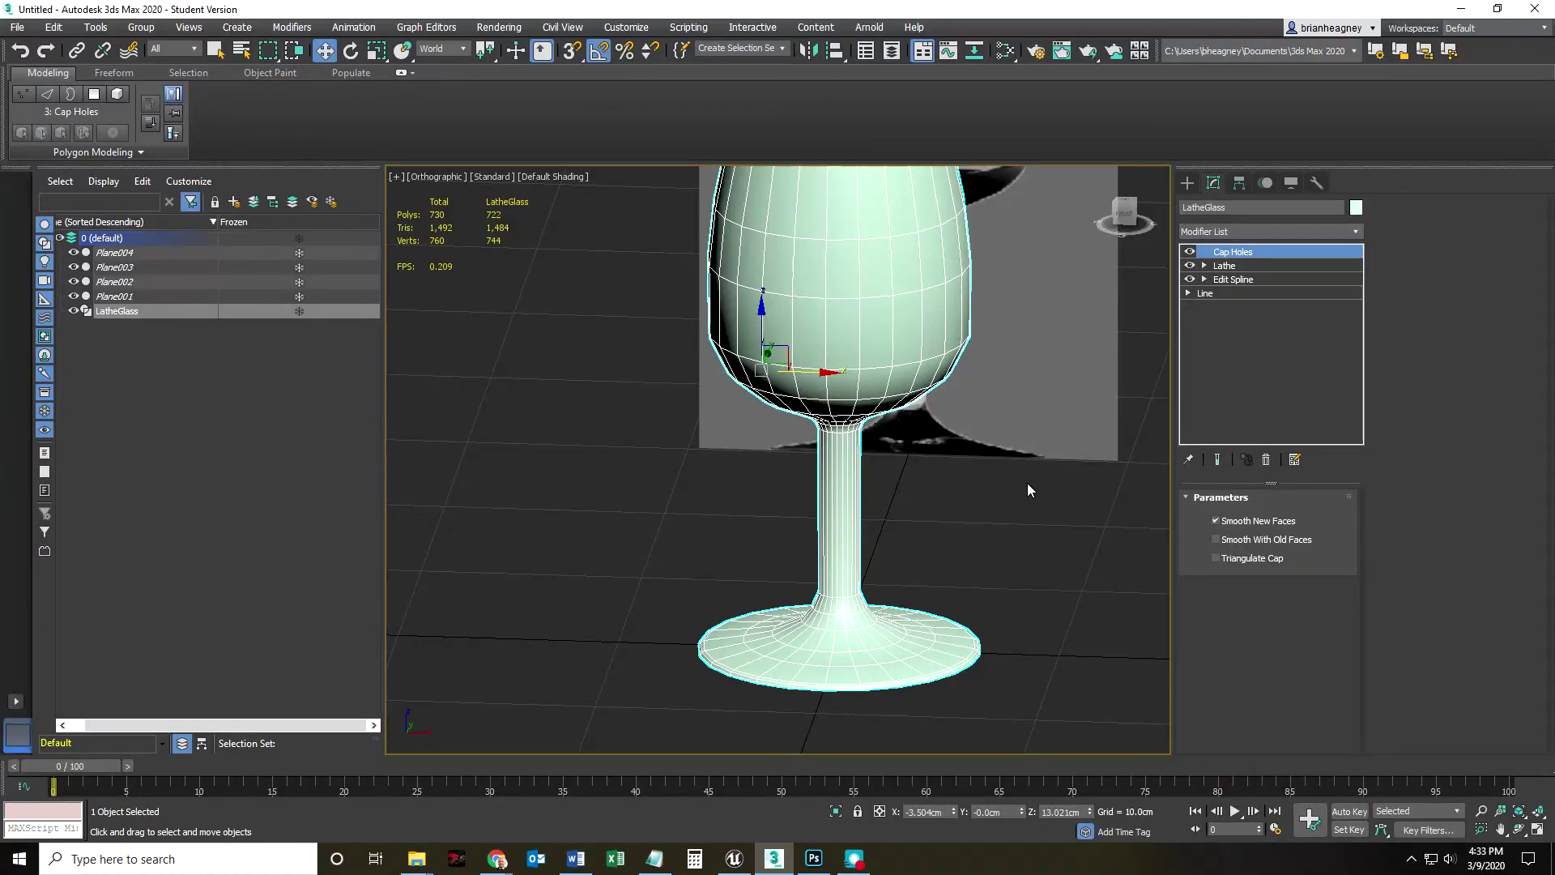
{"action": "middle_click_drag", "start_coordinate": [950, 492], "coordinate": [936, 553], "text": "alt"}
{"action": "scroll", "coordinate": [872, 382], "scroll_direction": "up", "scroll_amount": 5}
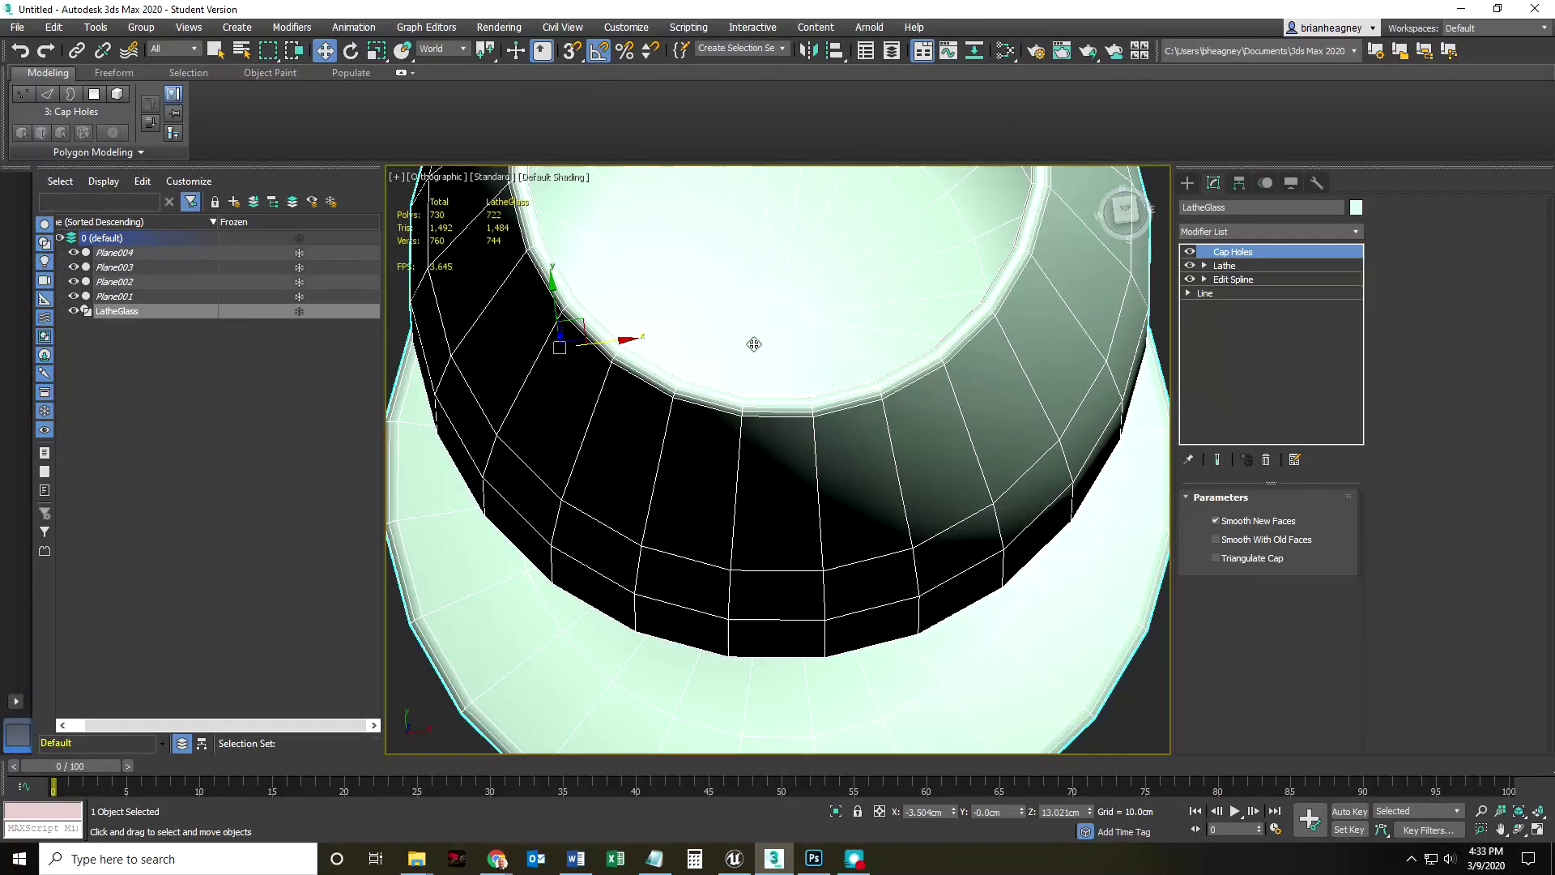
Step: Enable Triangulate Cap for Cap Holes, then toggle it off and on to compare the cap on the foot's underside
{"action": "left_click", "coordinate": [1216, 558]}
{"action": "scroll", "coordinate": [789, 330], "scroll_direction": "up", "scroll_amount": 5}
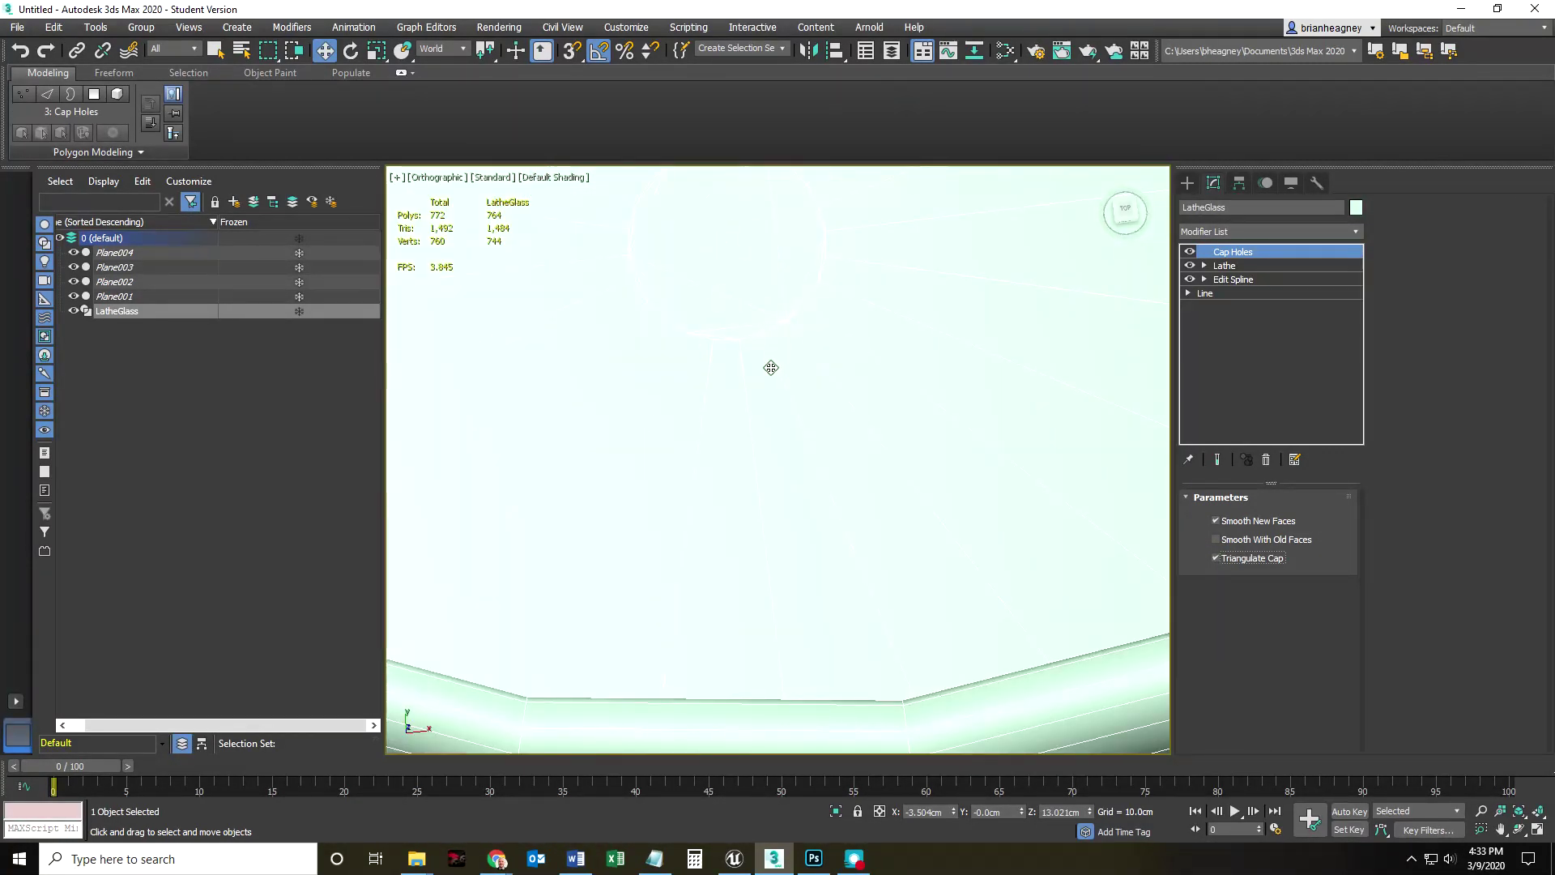
{"action": "scroll", "coordinate": [772, 367], "scroll_direction": "down", "scroll_amount": 5}
{"action": "scroll", "coordinate": [771, 368], "scroll_direction": "down", "scroll_amount": 2}
{"action": "middle_click_drag", "start_coordinate": [798, 555], "coordinate": [770, 409], "text": "alt"}
{"action": "scroll", "coordinate": [788, 526], "scroll_direction": "up", "scroll_amount": 5}
{"action": "scroll", "coordinate": [788, 525], "scroll_direction": "up", "scroll_amount": 2}
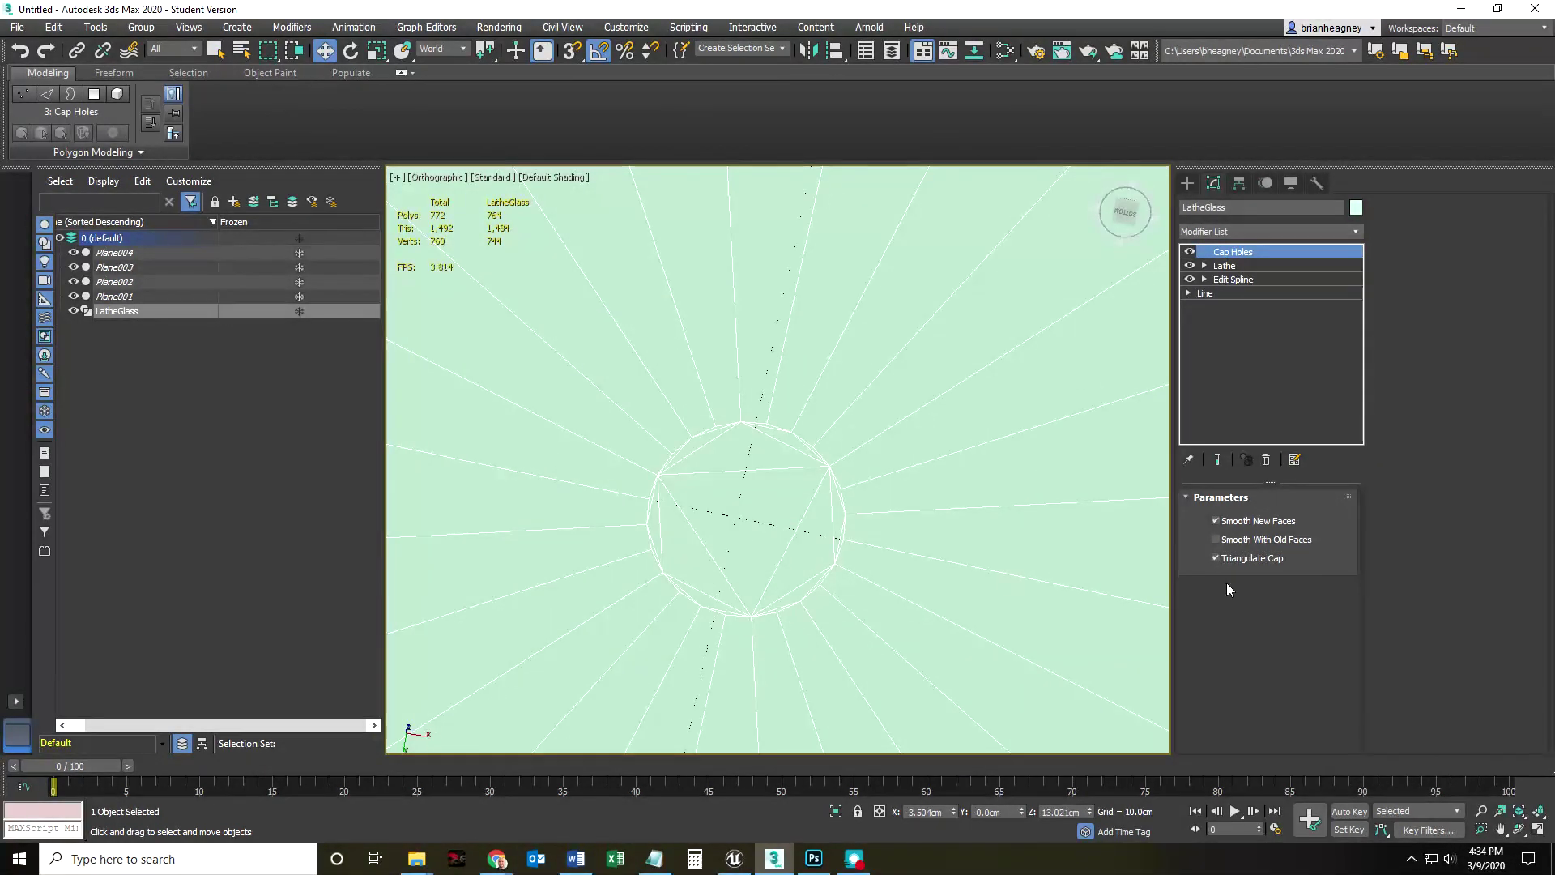
{"action": "left_click", "coordinate": [1215, 557]}
{"action": "left_click", "coordinate": [1216, 559]}
Step: Deselect the glass and review the finished shape from several angles beside the reference planes
{"action": "middle_click_drag", "start_coordinate": [708, 483], "coordinate": [789, 589], "text": "alt"}
{"action": "scroll", "coordinate": [815, 654], "scroll_direction": "down", "scroll_amount": 5}
{"action": "left_click", "coordinate": [976, 546]}
{"action": "scroll", "coordinate": [975, 546], "scroll_direction": "down", "scroll_amount": 3}
{"action": "middle_click_drag", "start_coordinate": [976, 546], "coordinate": [878, 618], "text": "alt"}
{"action": "scroll", "coordinate": [940, 561], "scroll_direction": "up", "scroll_amount": 2}
{"action": "middle_click_drag", "start_coordinate": [880, 609], "coordinate": [927, 654], "text": "alt"}
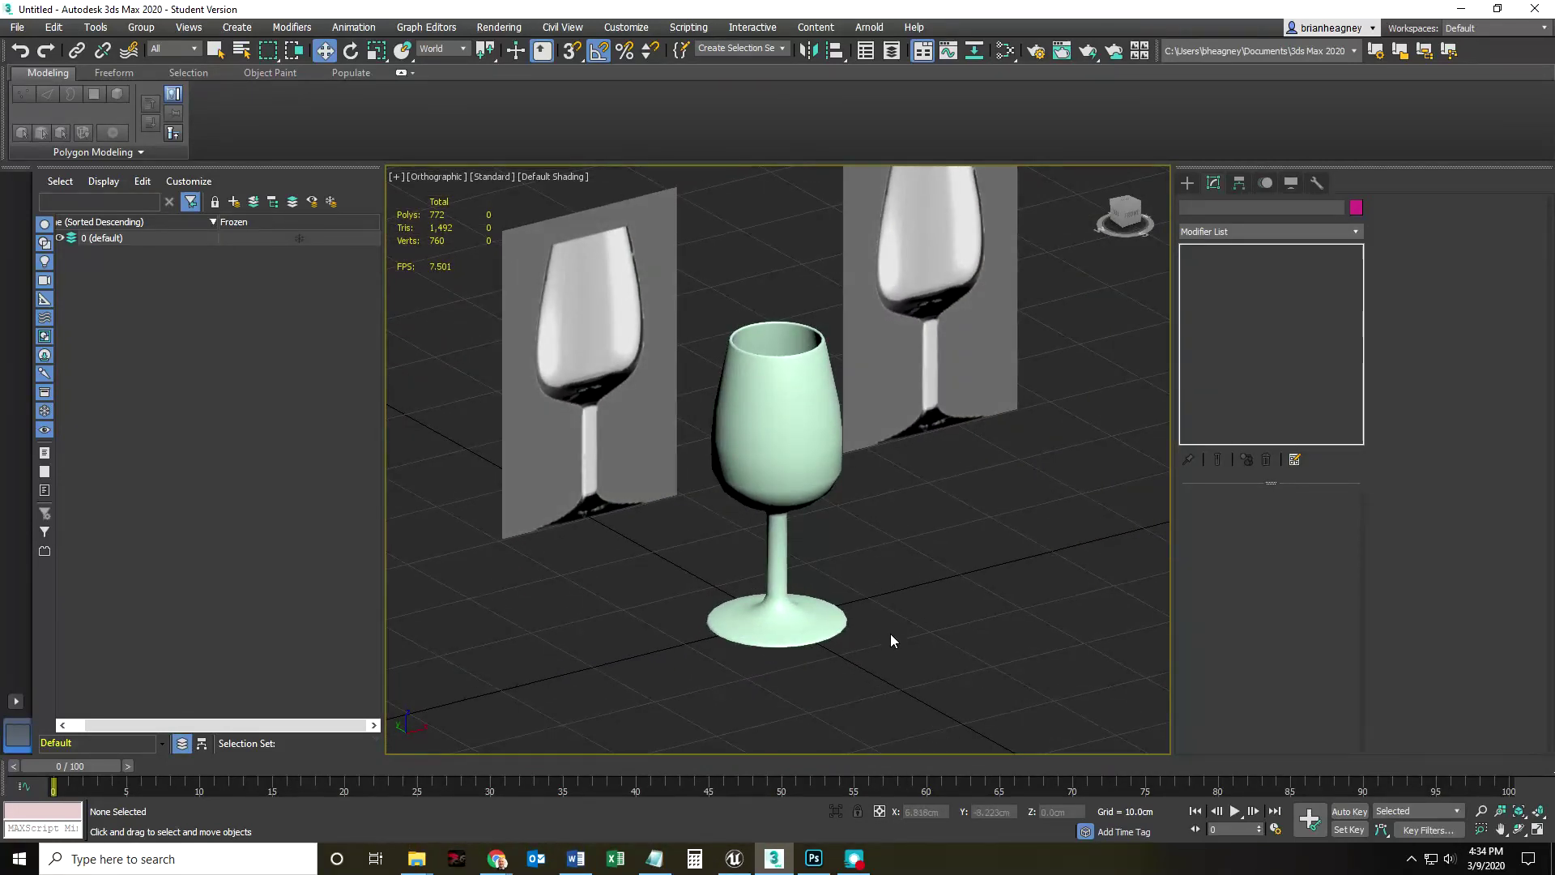